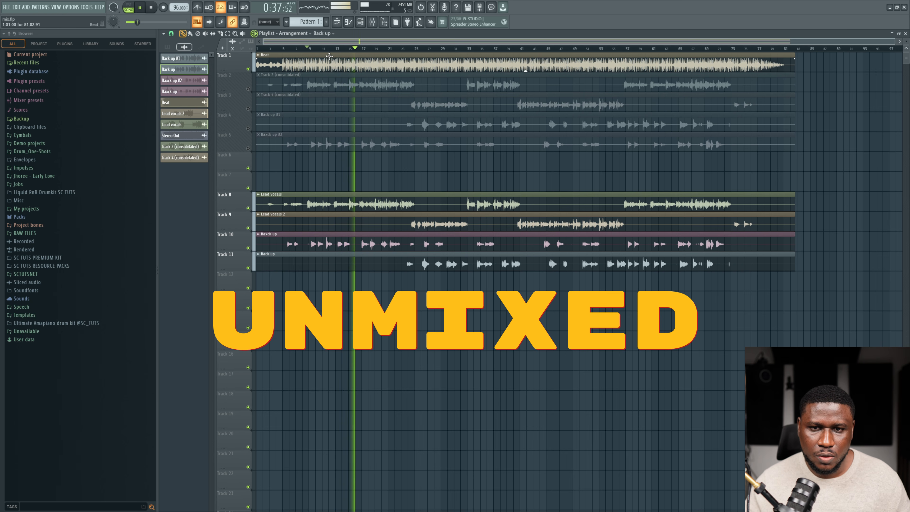
Step: Play the unmixed and mixed versions of the song in the arrangement to compare them
key("space")
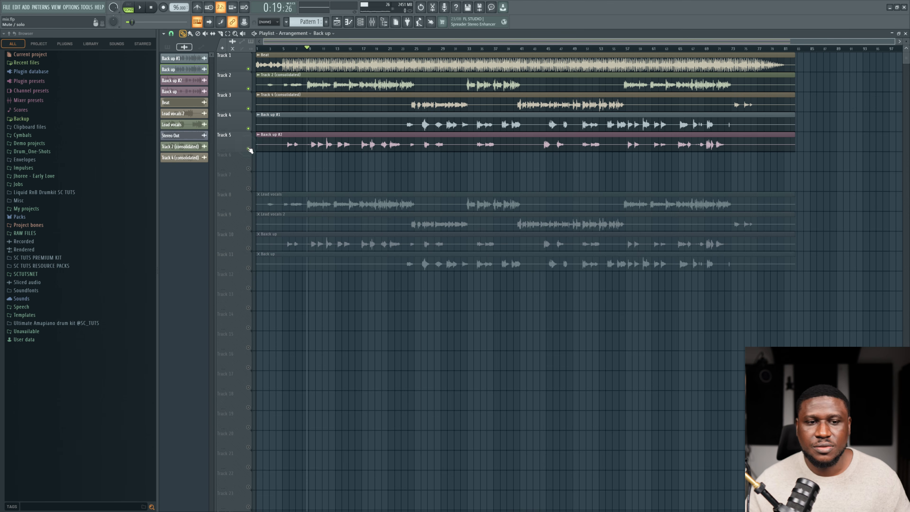
key("space")
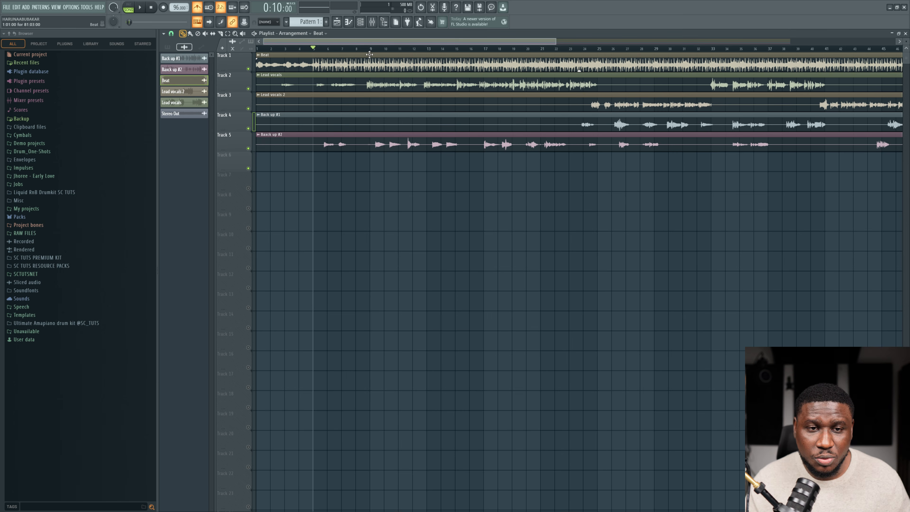
Step: Inspect the tempo detection options for the Beat clip, then close its sample settings without choosing a tempo
double_click(364, 59)
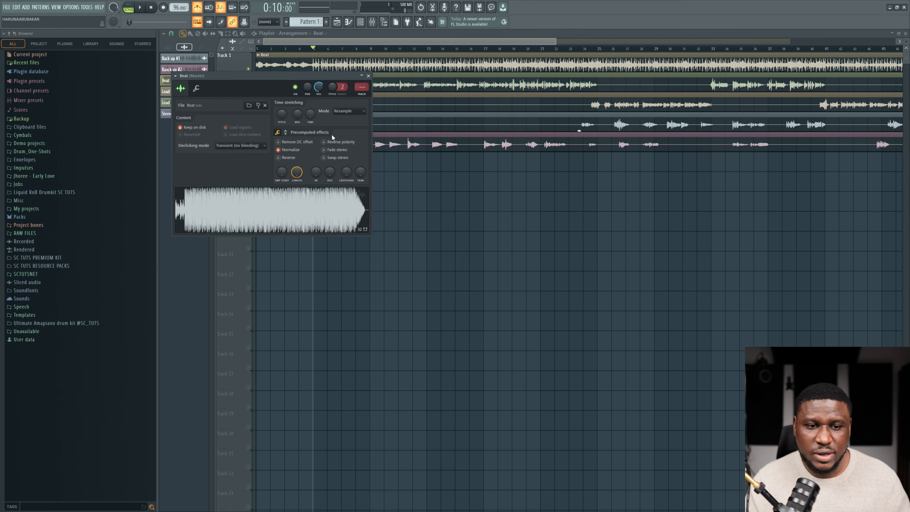
right_click(313, 205)
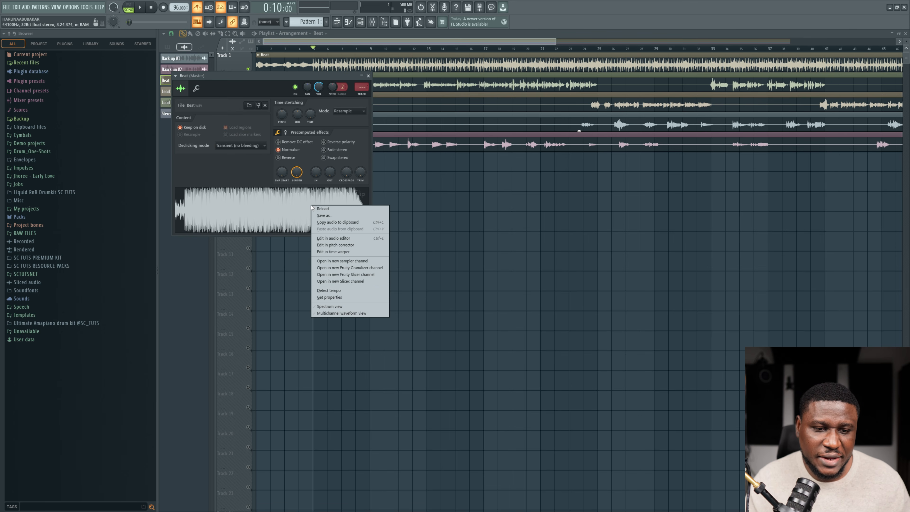
left_click(335, 288)
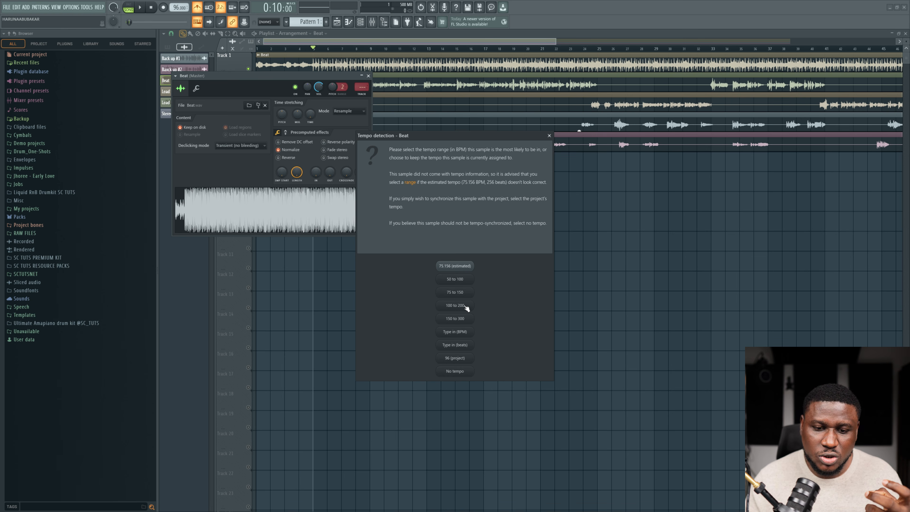
left_click(550, 136)
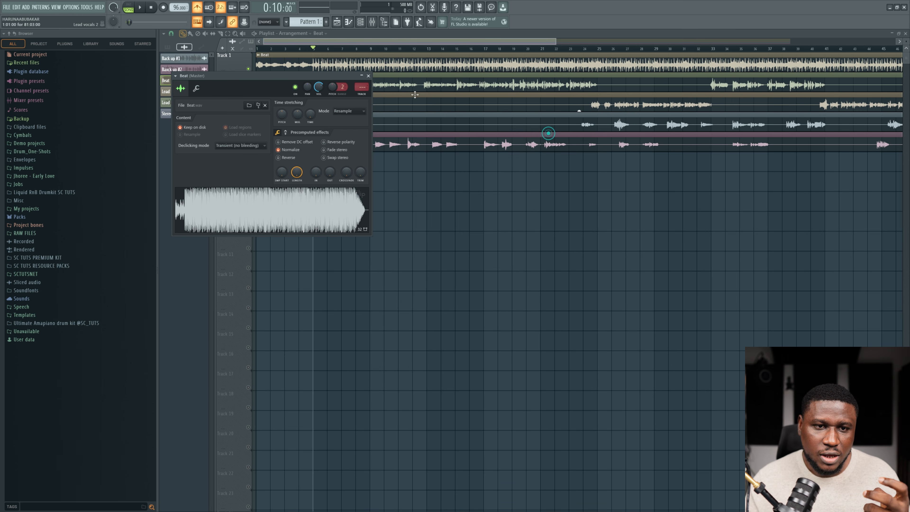
left_click(368, 76)
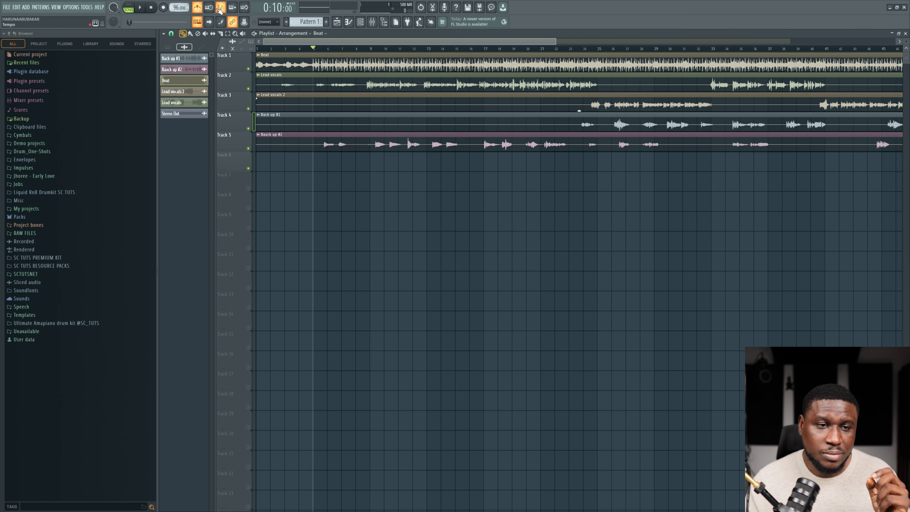
Step: Trim a sliver off the start of all five audio clips together and shift them back to the beginning of the arrangement
scroll(271, 52, "up", 5)
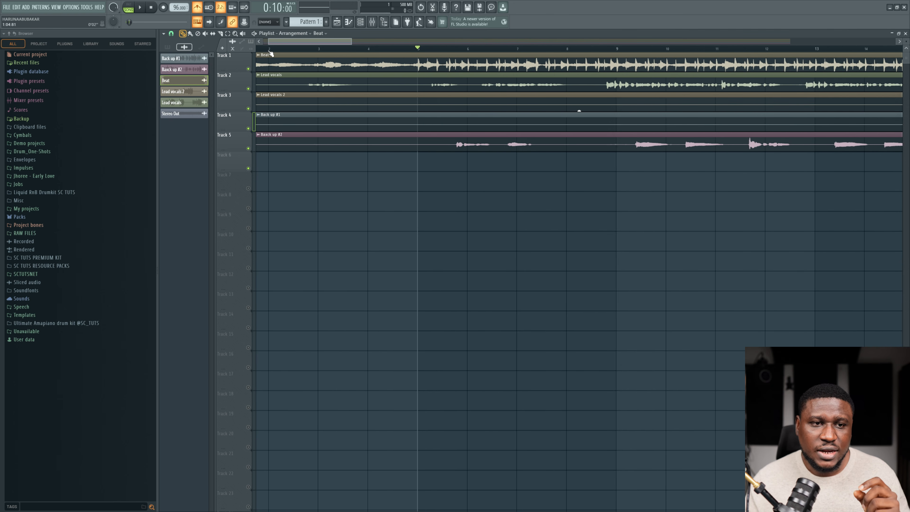
scroll(271, 52, "up", 1)
left_click_drag(289, 42, 132, 47)
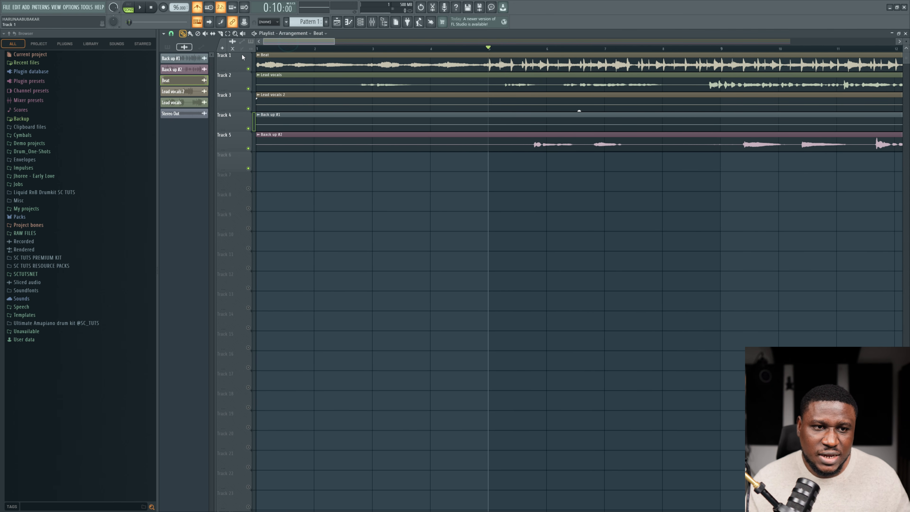
scroll(267, 44, "up", 5)
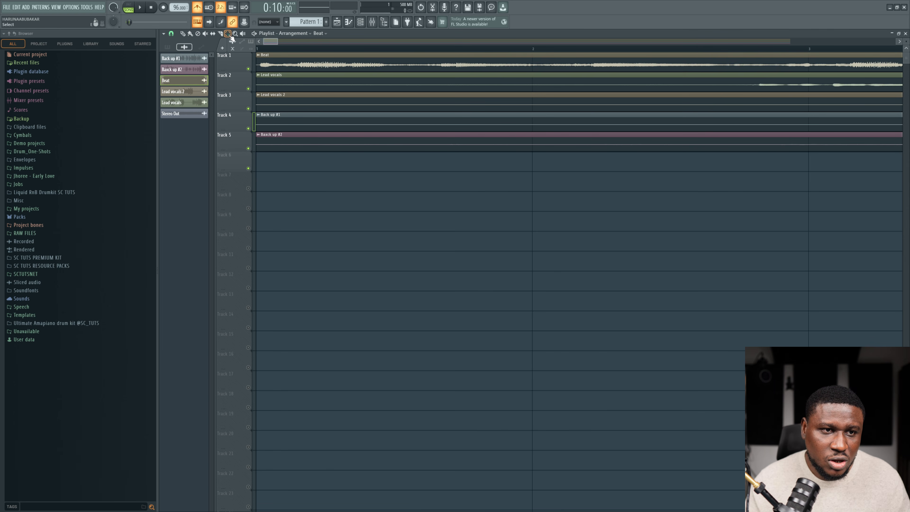
left_click_drag(275, 220, 275, 52)
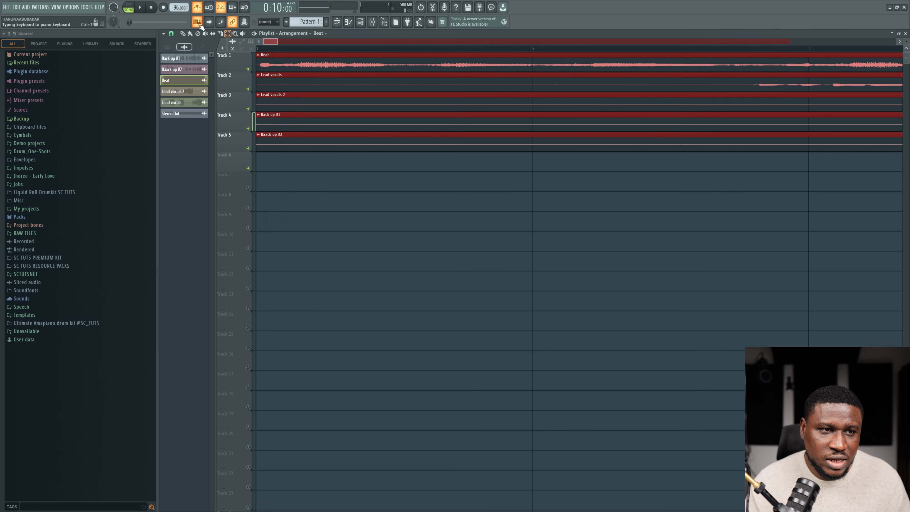
left_click(172, 33)
left_click(182, 67)
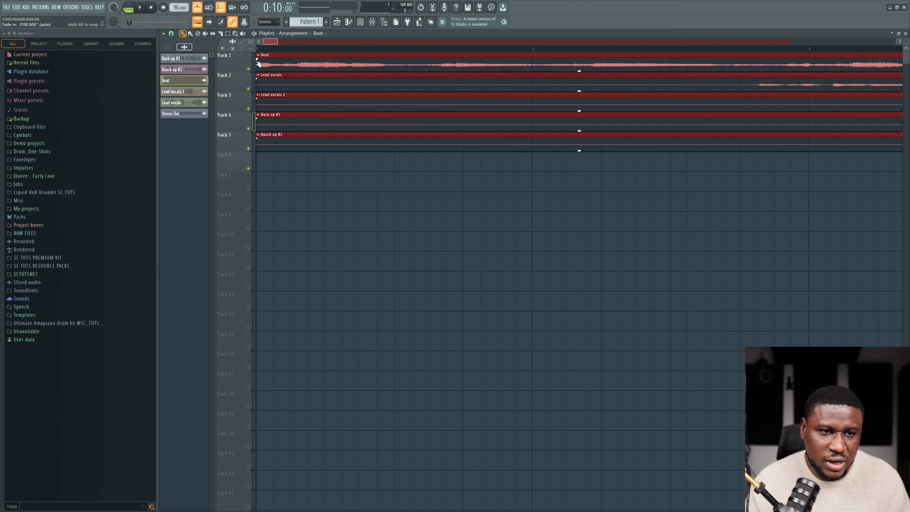
left_click_drag(256, 67, 259, 67)
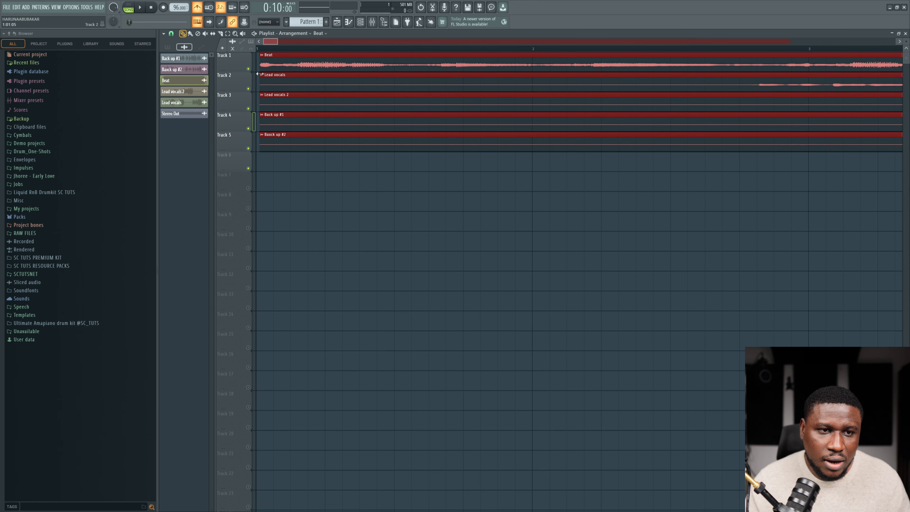
key("ctrl+z")
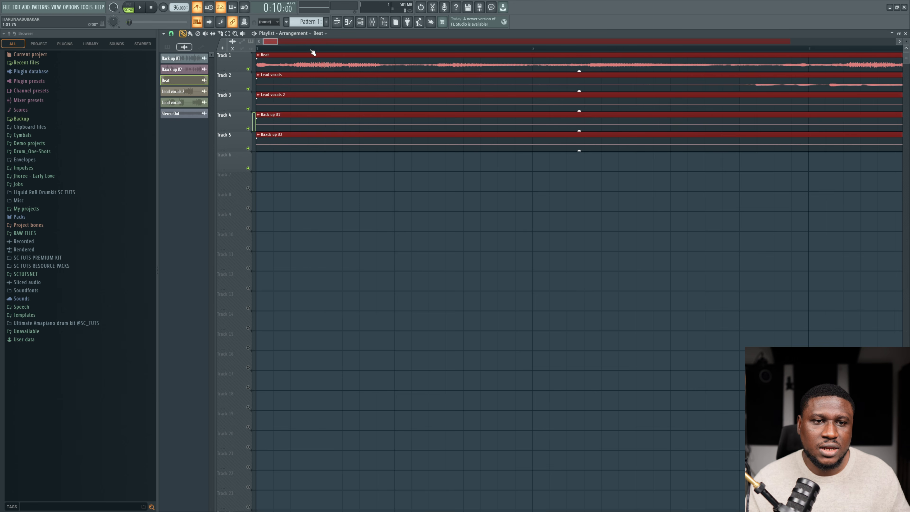
Step: Play the arrangement from 0:10 and again from about 1:19 to check the clips' alignment
scroll(311, 53, "down", 6)
key("space")
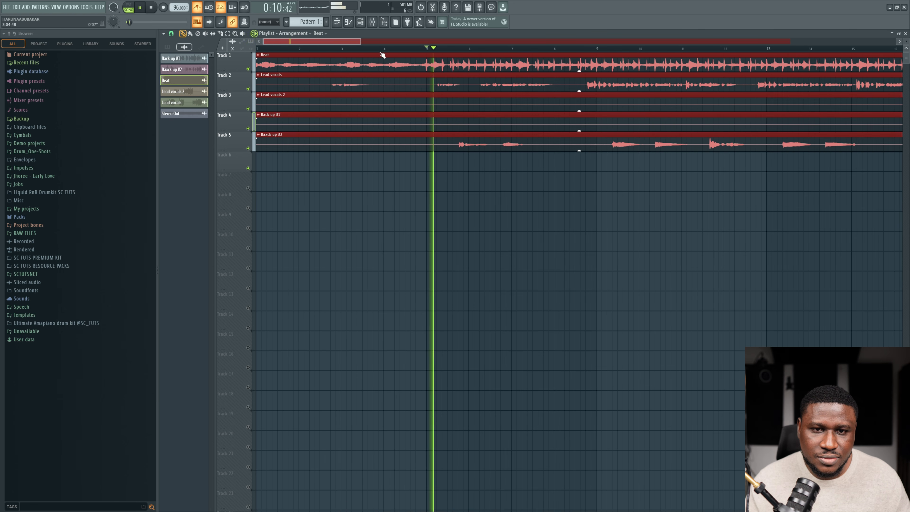
key("space")
scroll(440, 51, "down", 8)
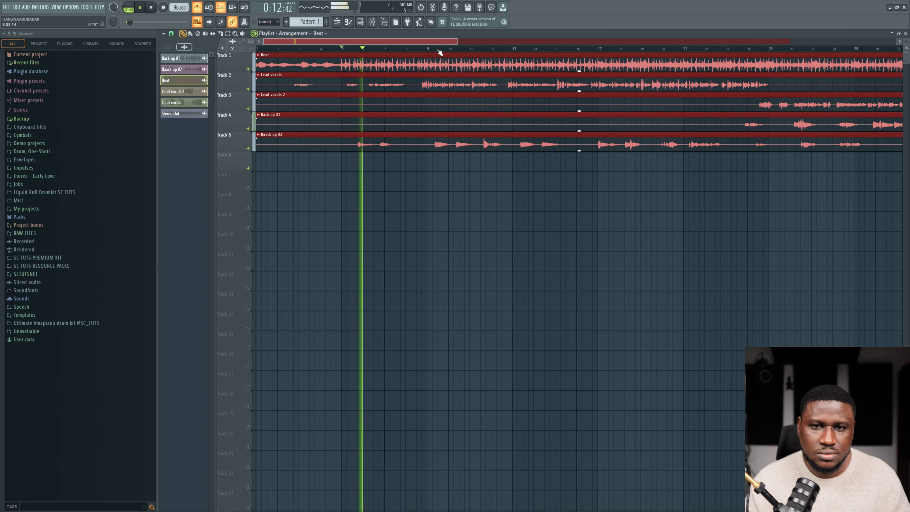
left_click(468, 49)
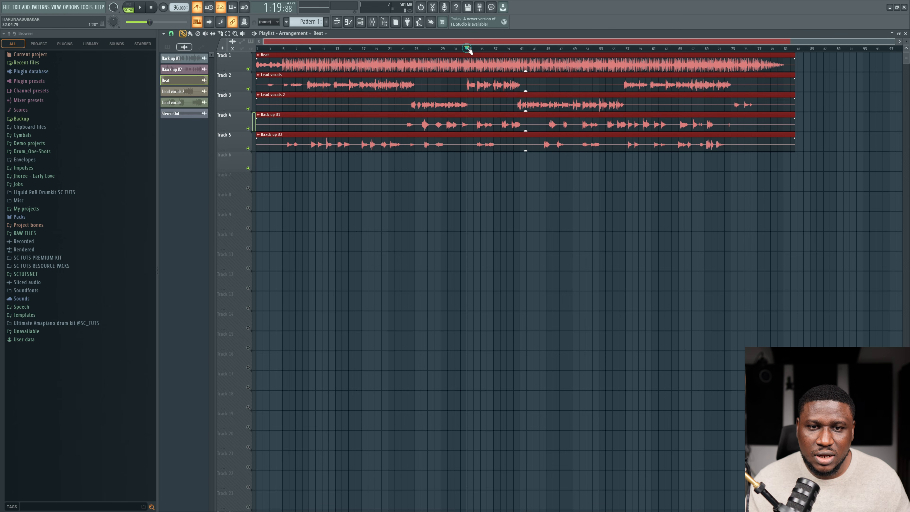
key("space")
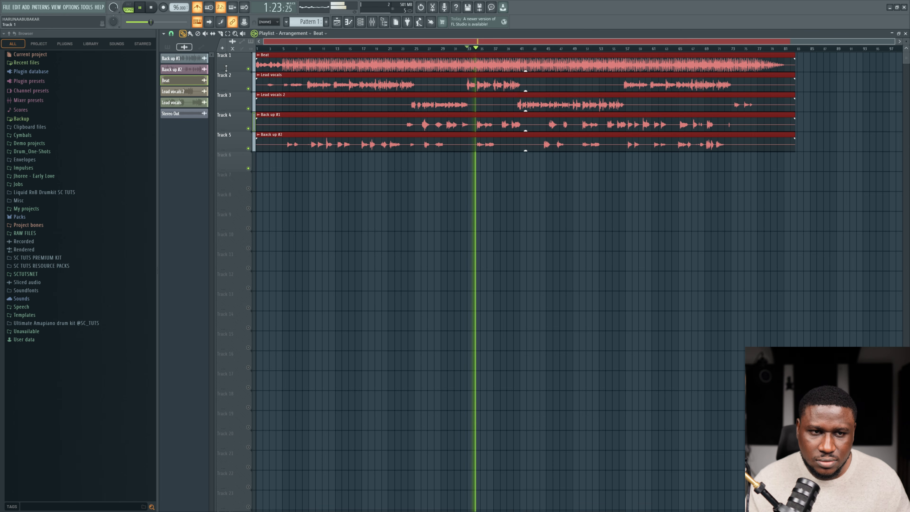
Step: Solo the Beat track during playback, stop, re-enable all tracks and deselect the clips
left_click(248, 68, "ctrl")
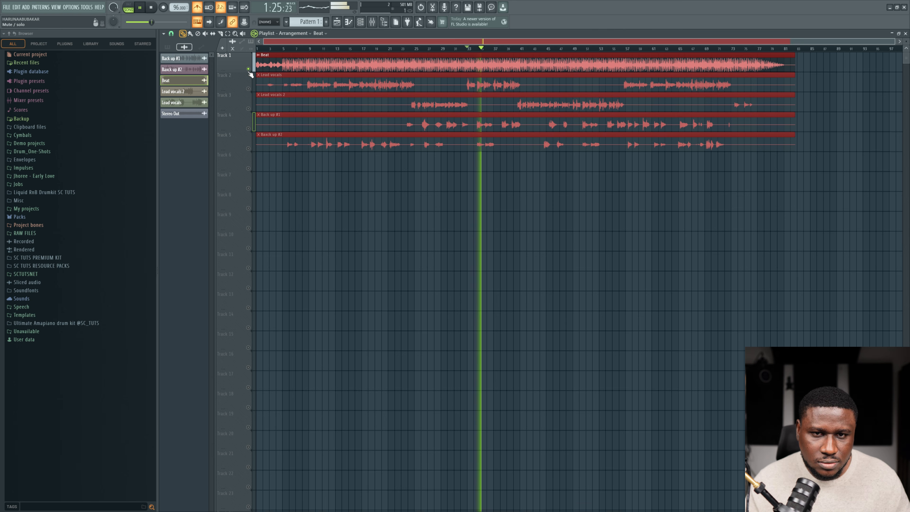
key("space")
left_click(249, 69, "ctrl")
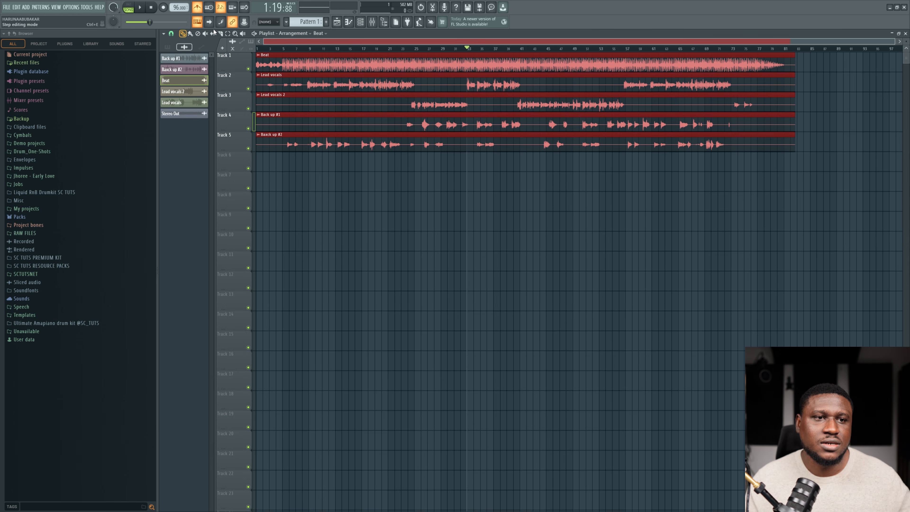
left_click(377, 198, "ctrl")
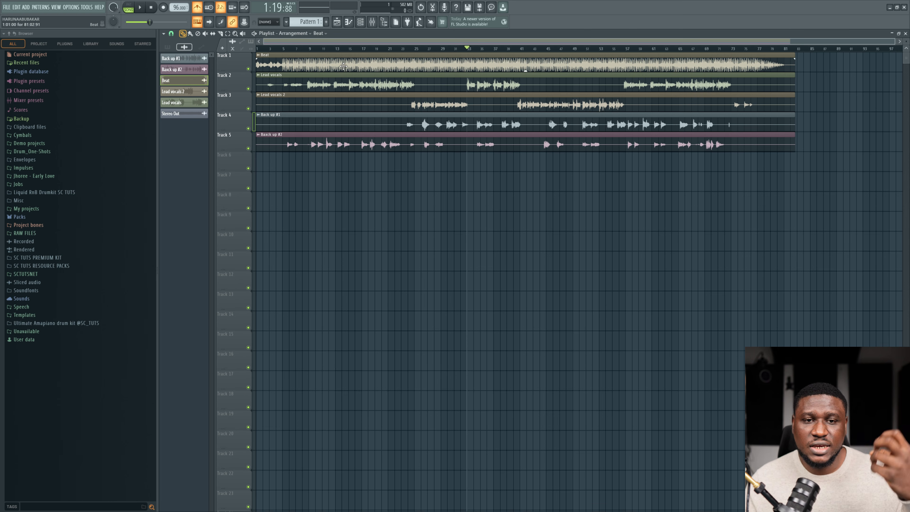
Step: Assign the Beat clip to mixer track 1 and the Lead vocals clip to mixer track 2
double_click(348, 60)
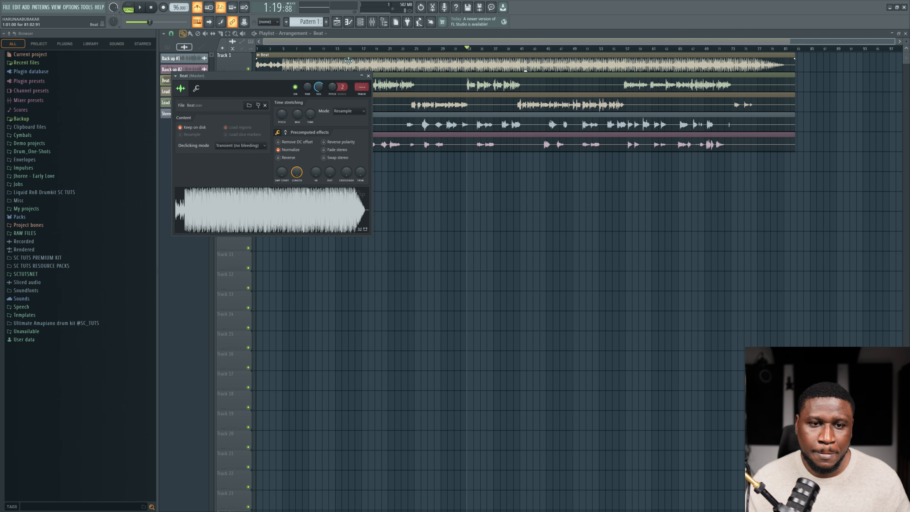
left_click(363, 95)
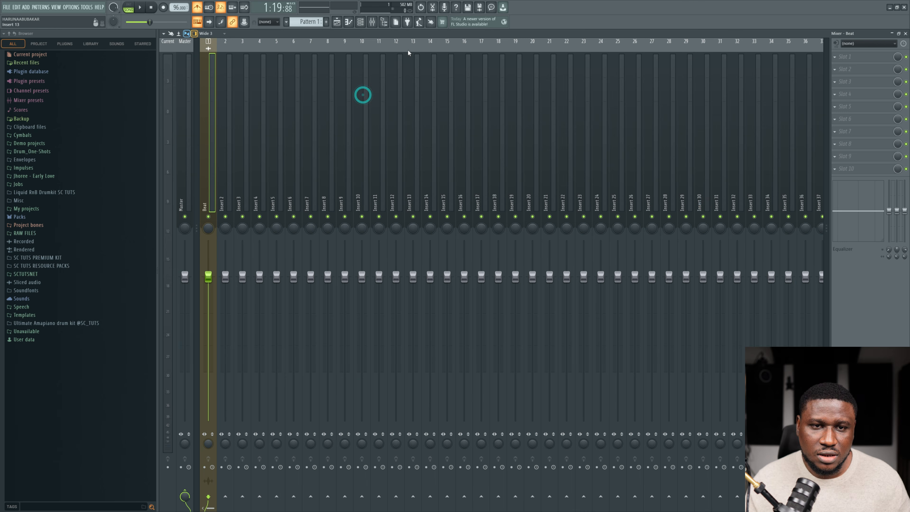
left_click(337, 22)
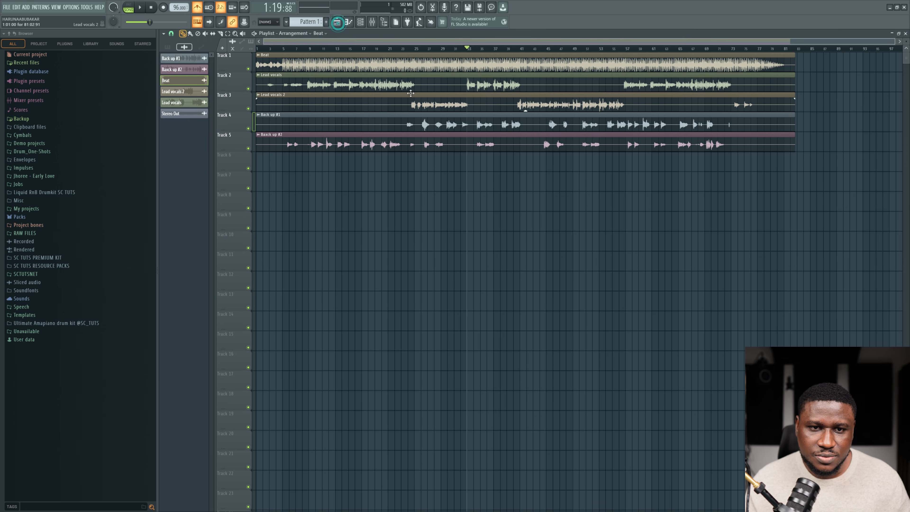
double_click(397, 82)
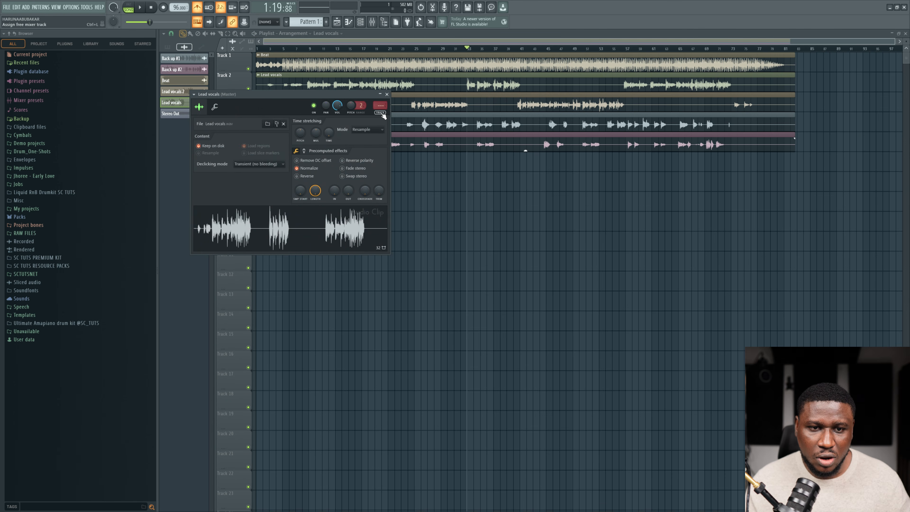
left_click(381, 112)
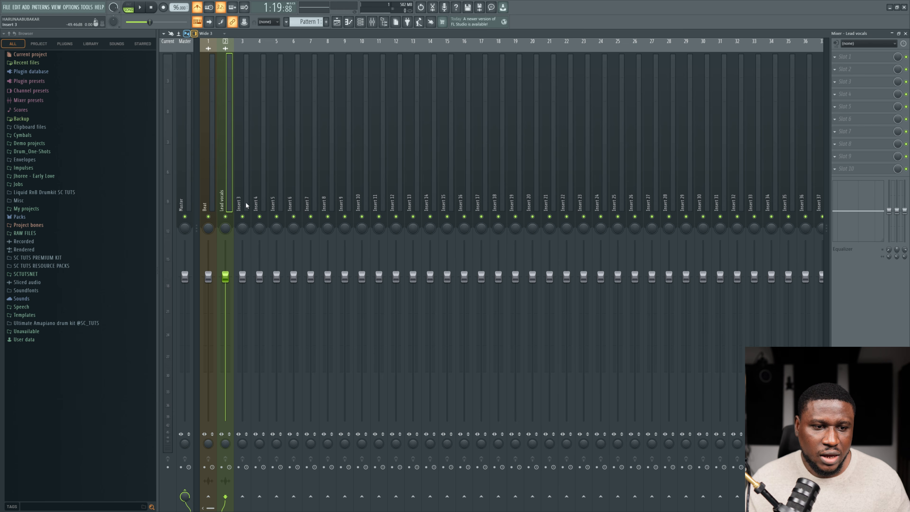
left_click(336, 23)
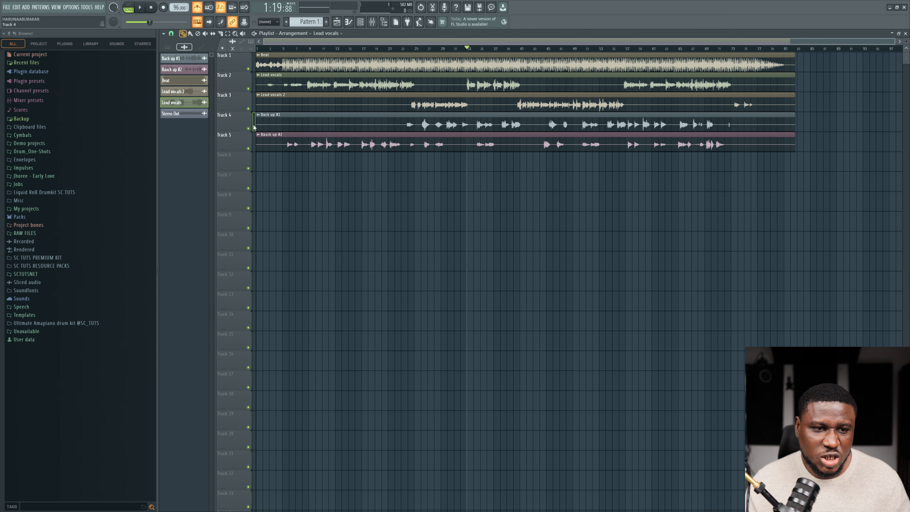
Step: Mute the backup vocals on Track 4 and Track 5 and audition both lead vocals from about 0:54
left_click(247, 128)
left_click(248, 148)
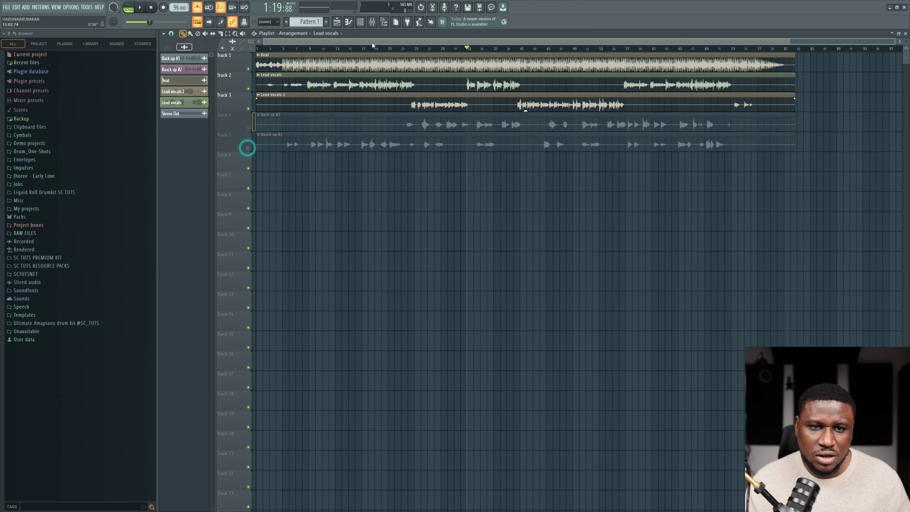
left_click(401, 52)
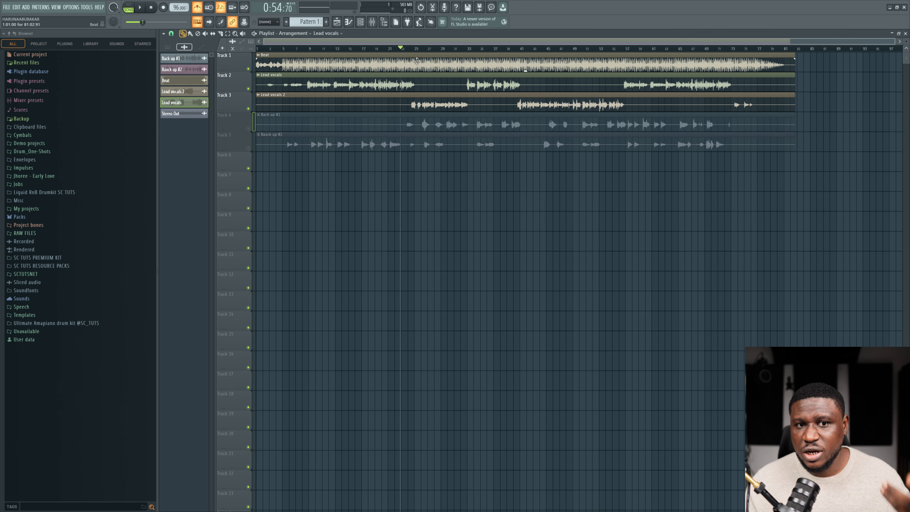
key("space")
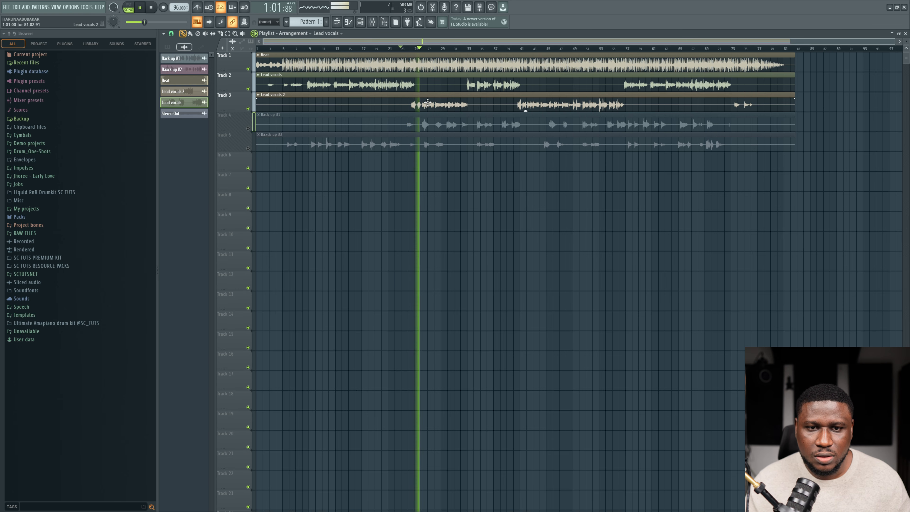
key("space")
Step: Review the Lead vocals 2 clip's settings and the Lead vocals mixer track, then return to the playlist
double_click(427, 103)
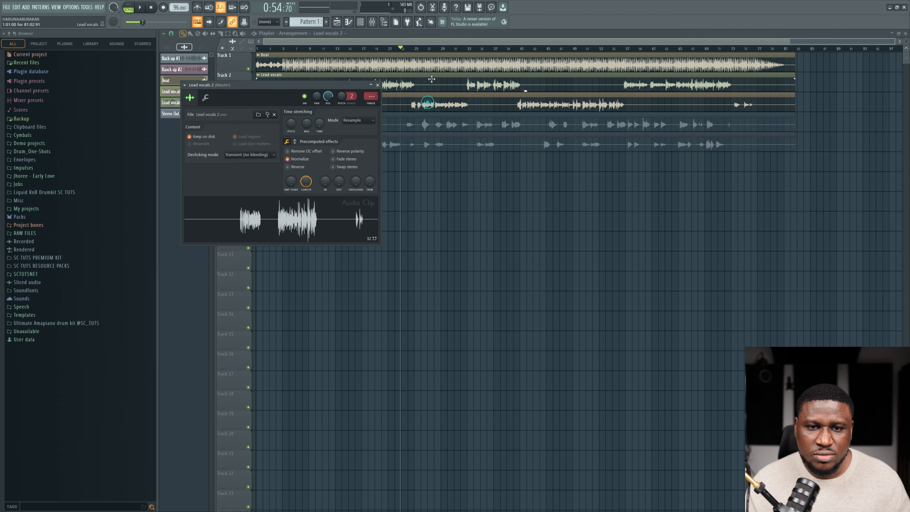
left_click(372, 22)
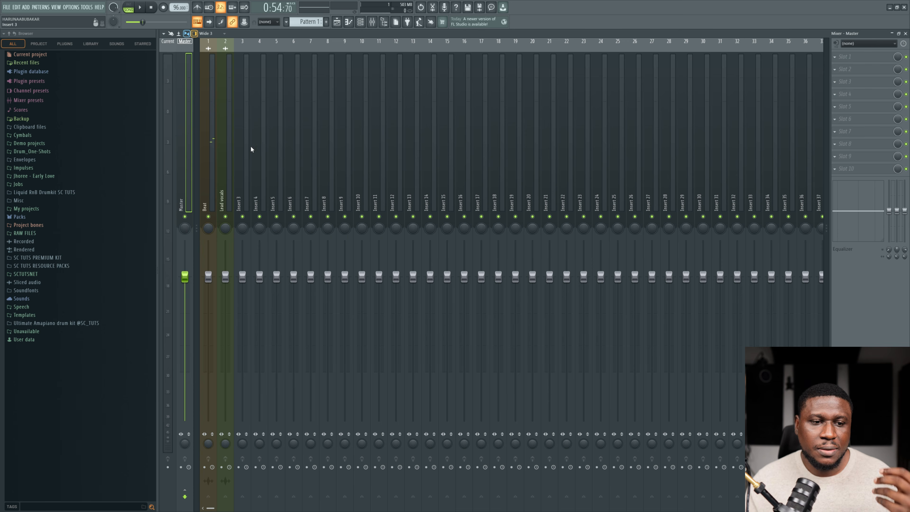
left_click(220, 145)
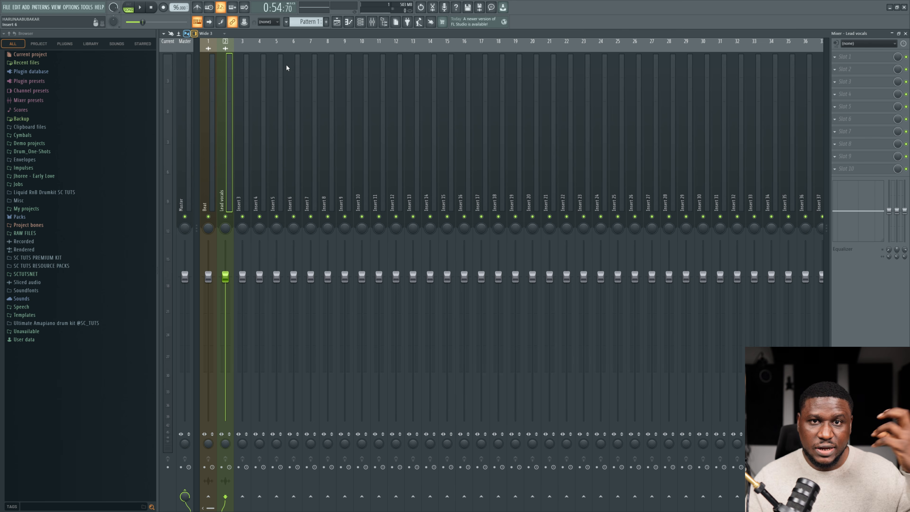
left_click(338, 23)
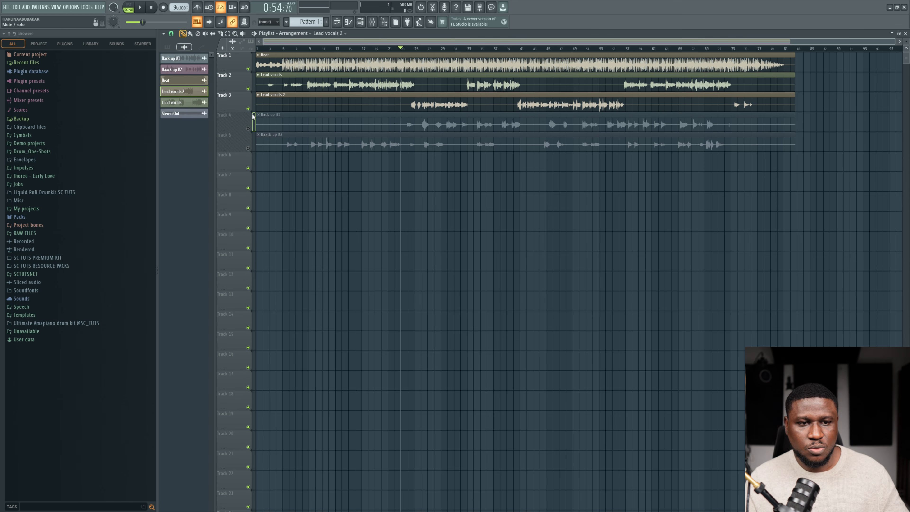
left_click(337, 120)
left_click(182, 33)
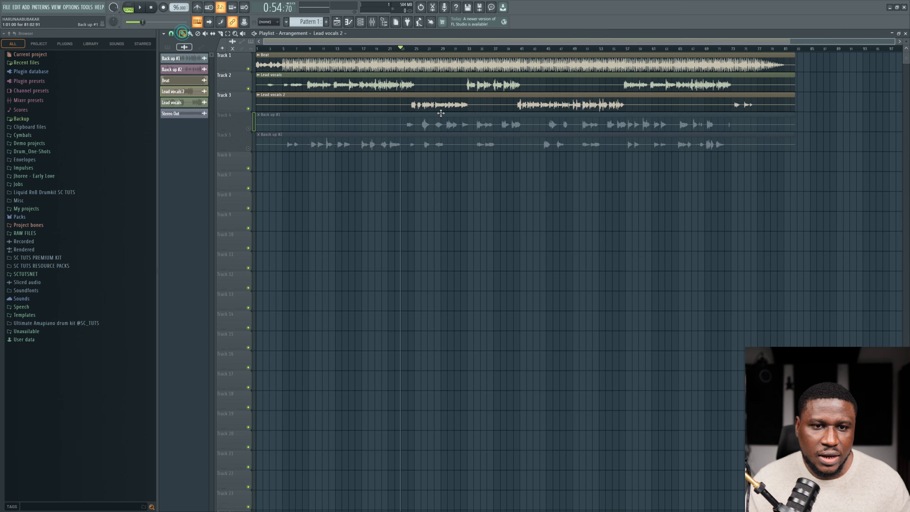
Step: Check the Lead vocals clip's settings and mixer assignment, then view the mixer and return to the playlist
double_click(413, 88)
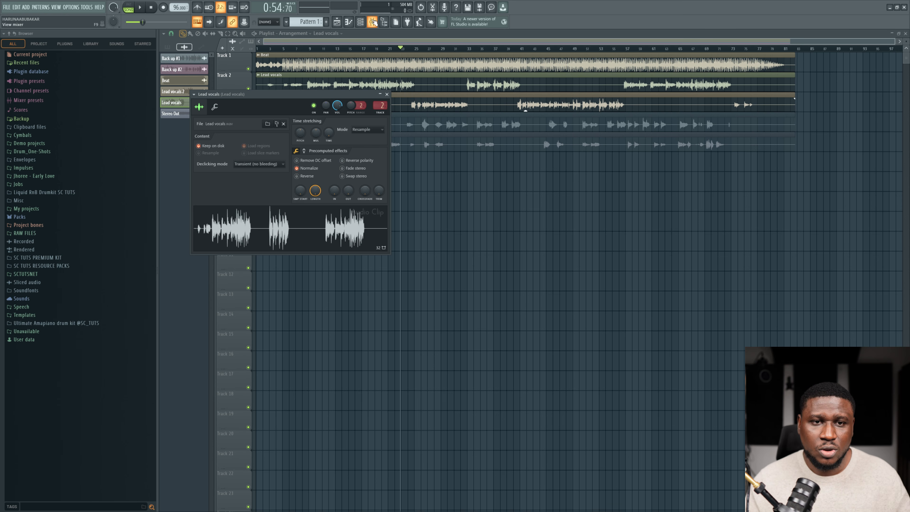
left_click(372, 21)
left_click(336, 22)
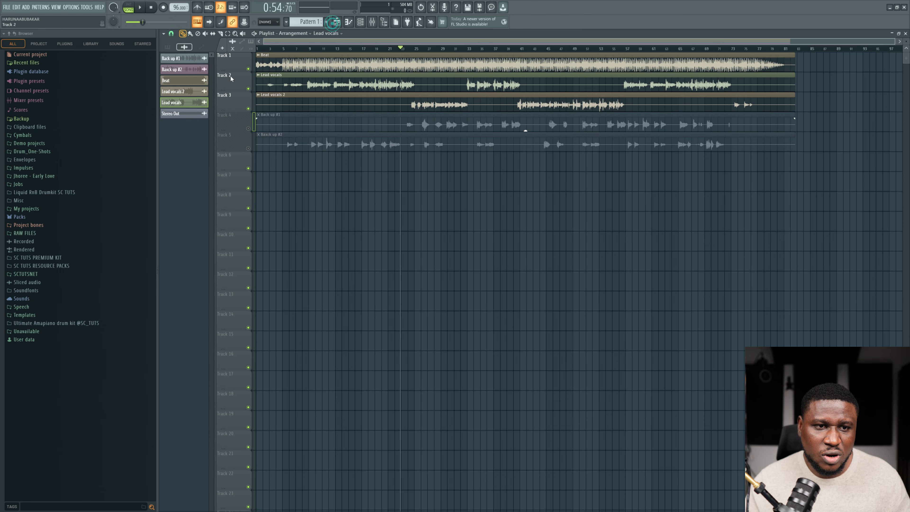
Step: Mute the Beat on Track 1 and audition the lead vocals from about 0:35 with the Lead vocals mixer track selected
left_click(248, 69)
key("space")
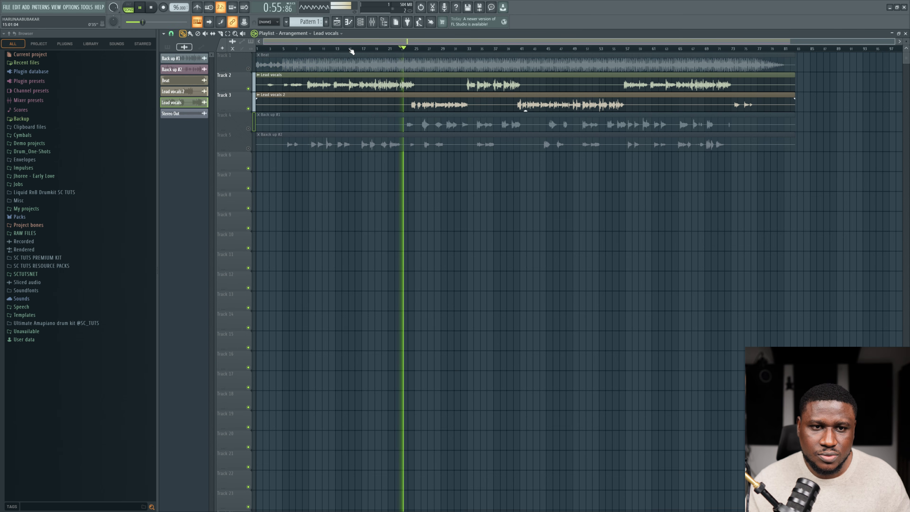
left_click(349, 48)
left_click(372, 21)
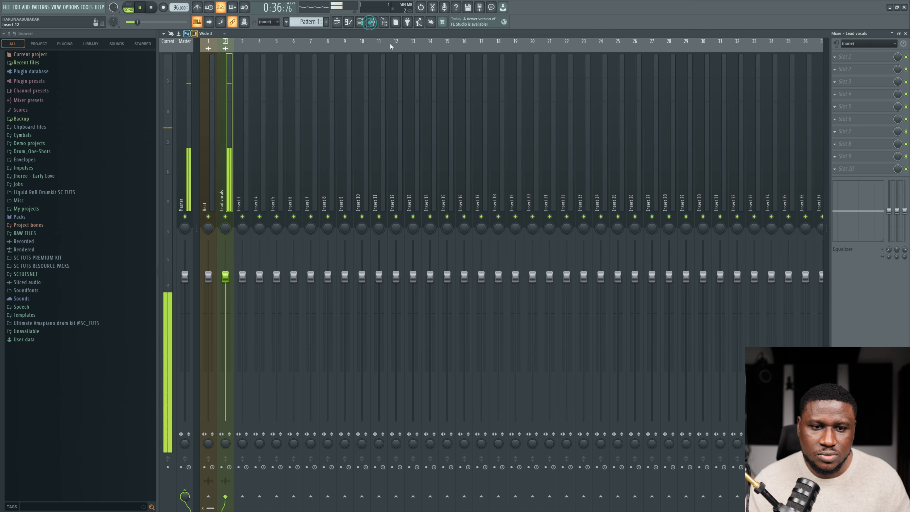
left_click(227, 161)
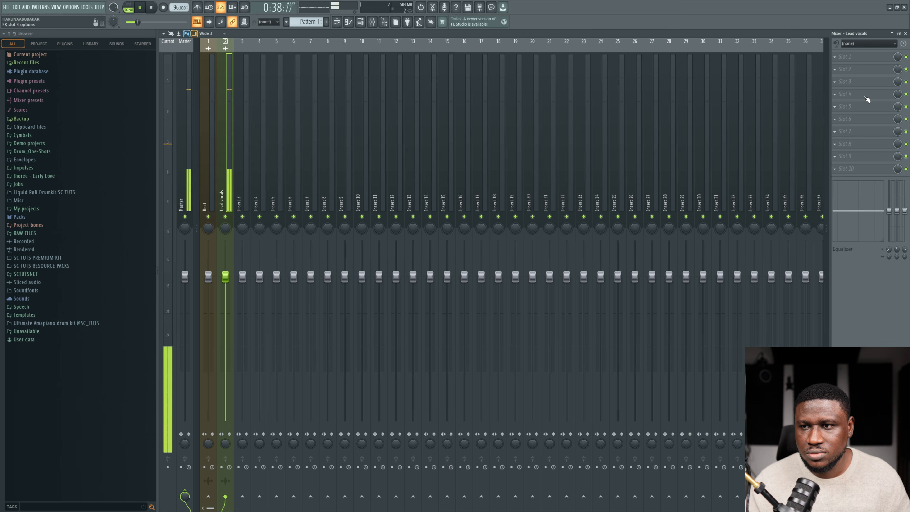
key("space")
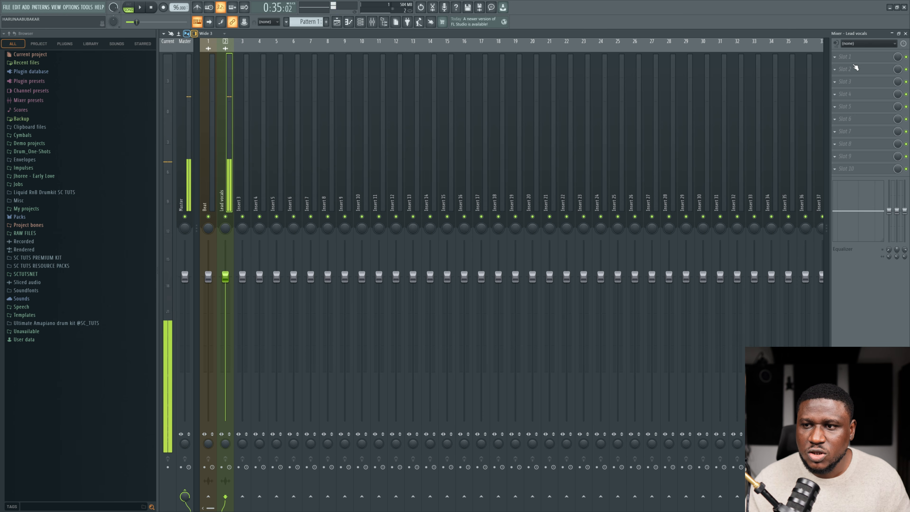
Step: Insert RX Pro Voice De-noise in effect slot 1 of the Lead vocals mixer track and audition it
left_click(852, 58)
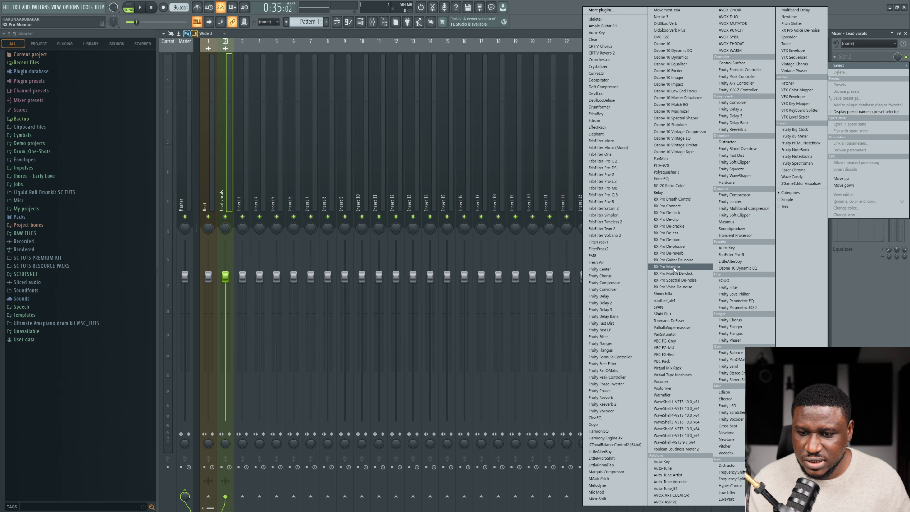
left_click(672, 287)
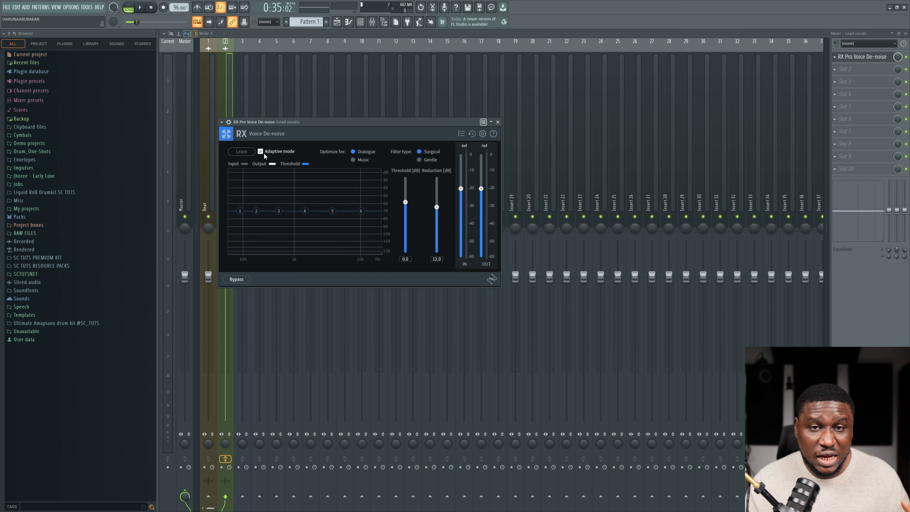
key("space")
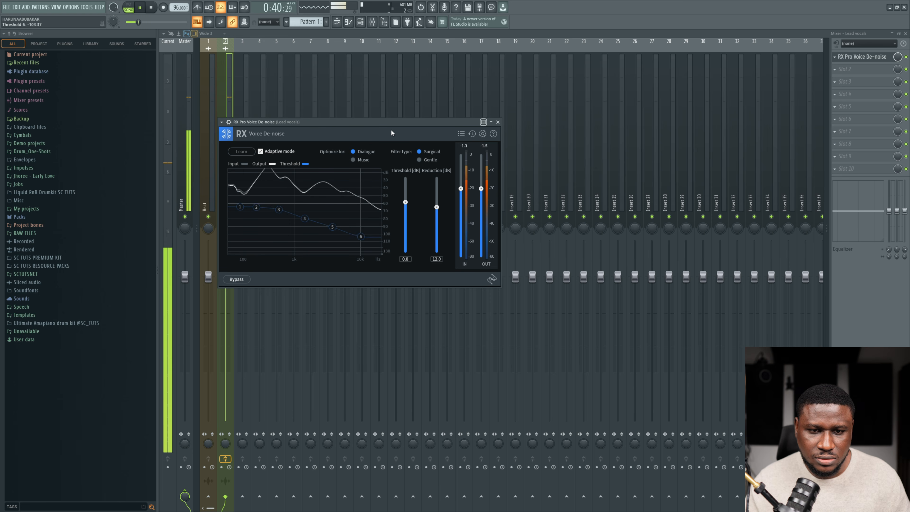
Step: Insert RX Pro Breath Control in effect slot 2 of the Lead vocals mixer track and start playback
left_click(859, 69)
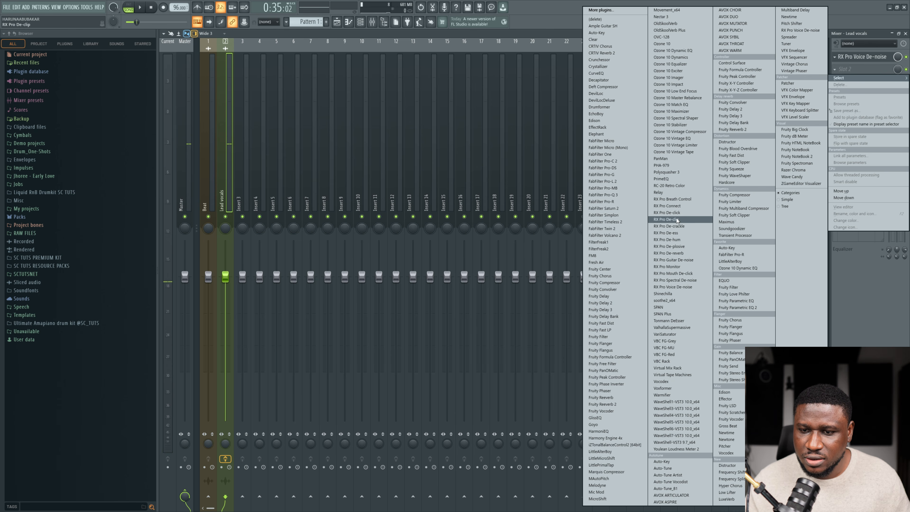
left_click(672, 199)
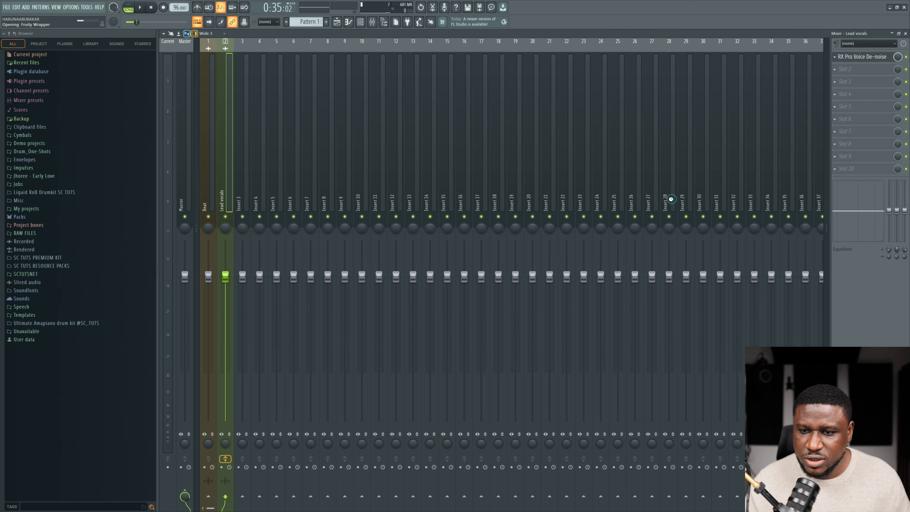
key("space")
left_click_drag(297, 133, 336, 130)
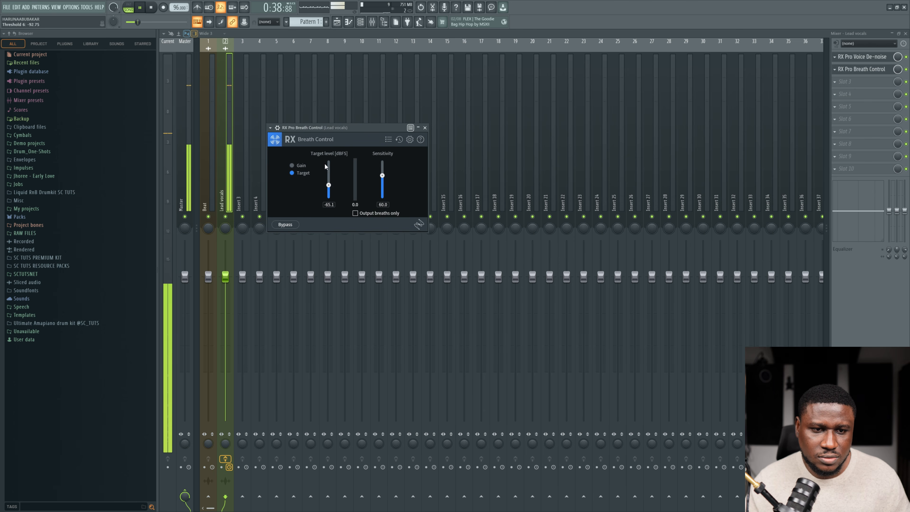
Step: Set Breath Control's target level to about -67.9 dBFS and sensitivity to 80, and audition the vocals with these settings
left_click(327, 193)
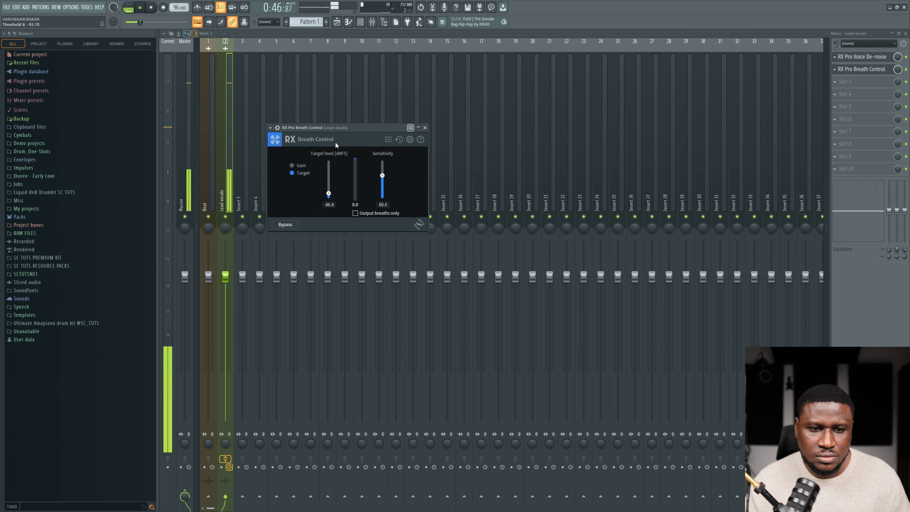
left_click_drag(331, 195, 329, 196)
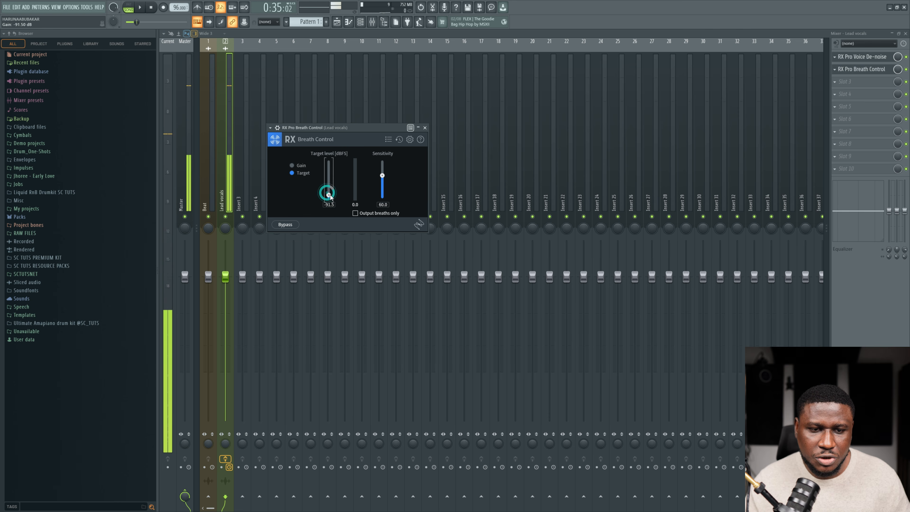
left_click_drag(383, 176, 383, 168)
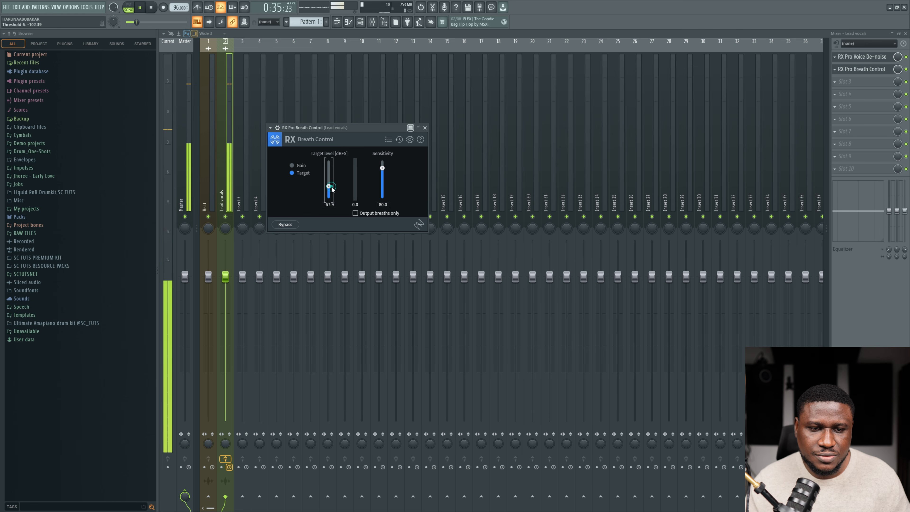
left_click_drag(328, 195, 329, 186)
key("space")
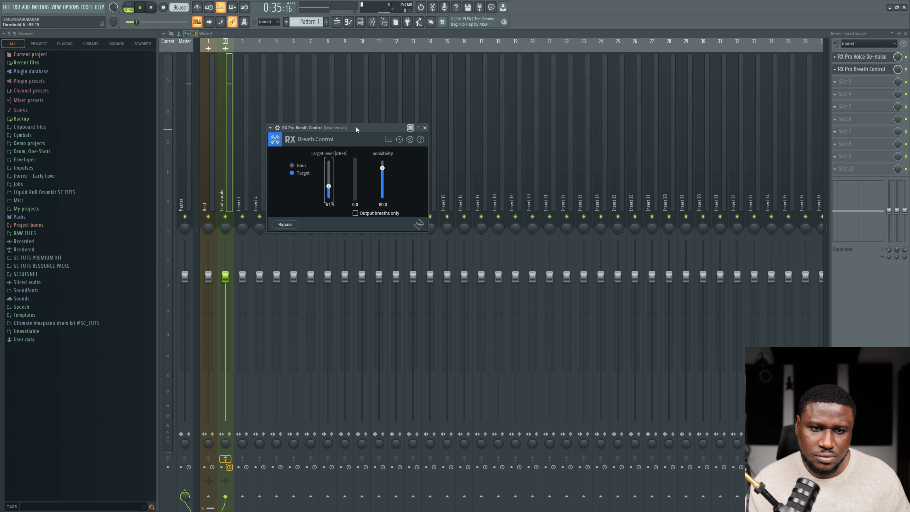
key("space")
left_click_drag(356, 127, 376, 128)
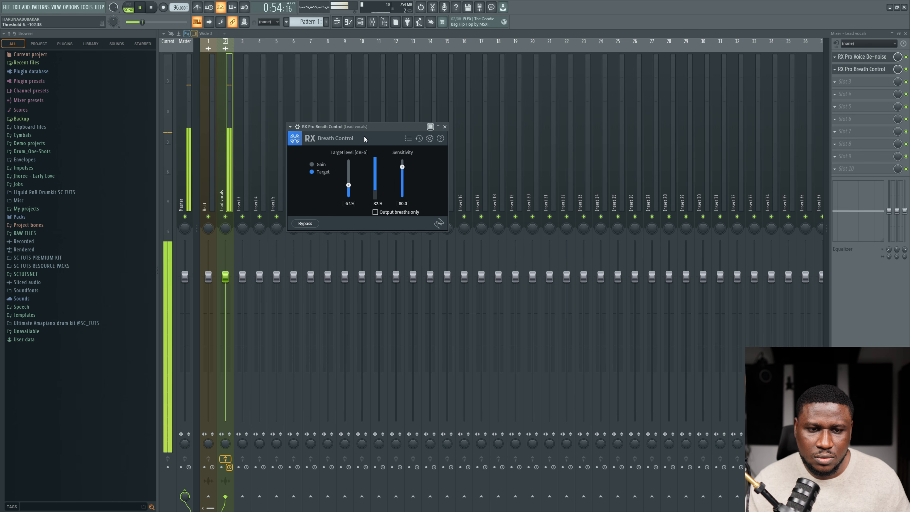
key("space")
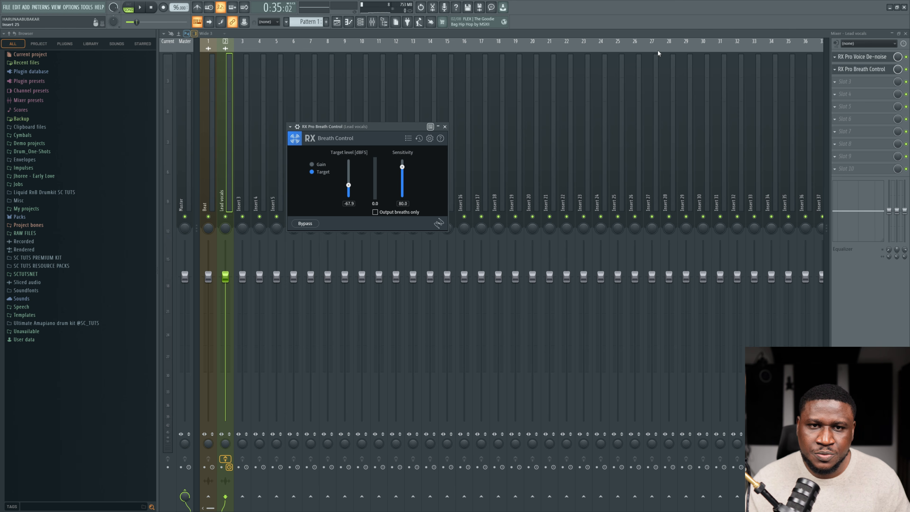
Step: Insert RX Pro Mouth De-click in effect slot 3 of the Lead vocals mixer track and audition it
left_click(856, 83)
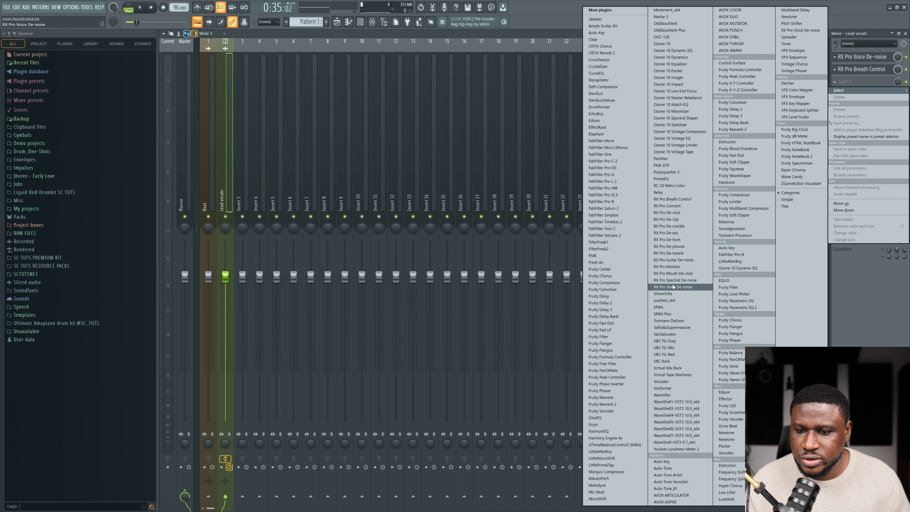
key("space")
left_click(673, 273)
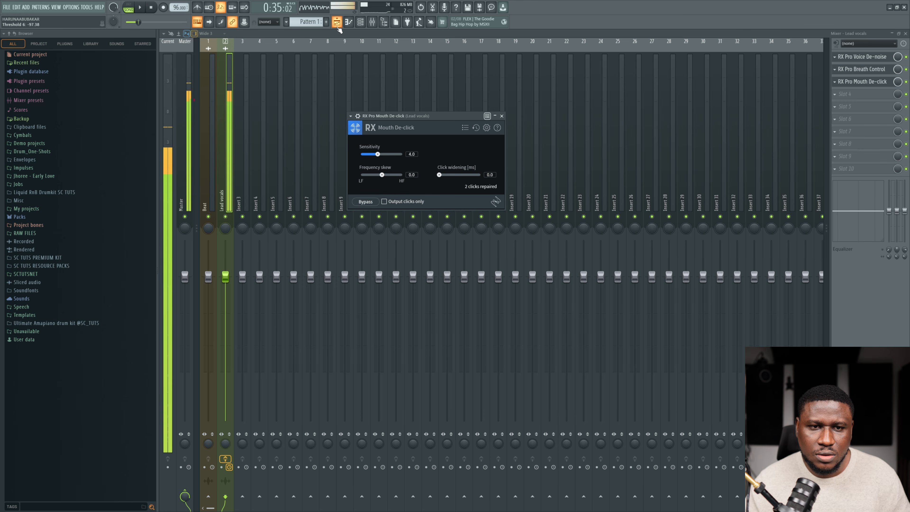
key("space")
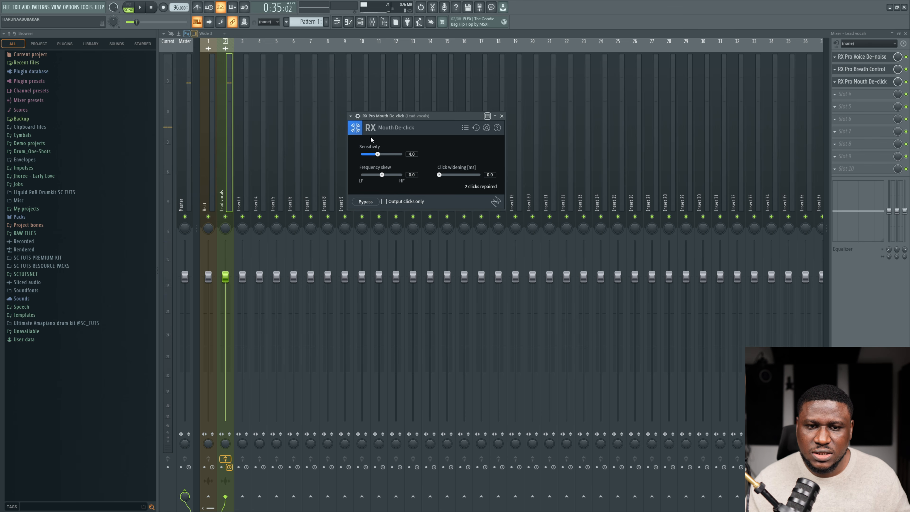
Step: Review the lead vocal clips and their RX effect chain, then return to the playlist with the playhead at the song start
left_click(339, 25)
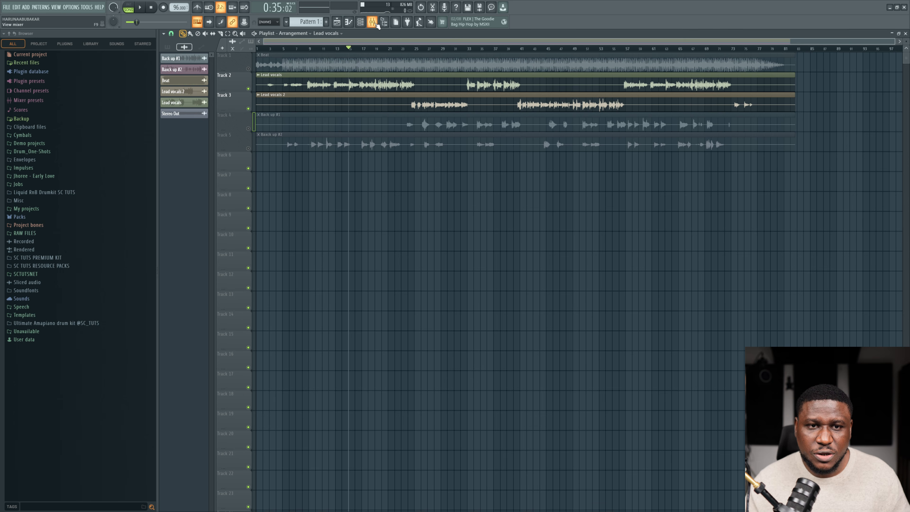
left_click(372, 22)
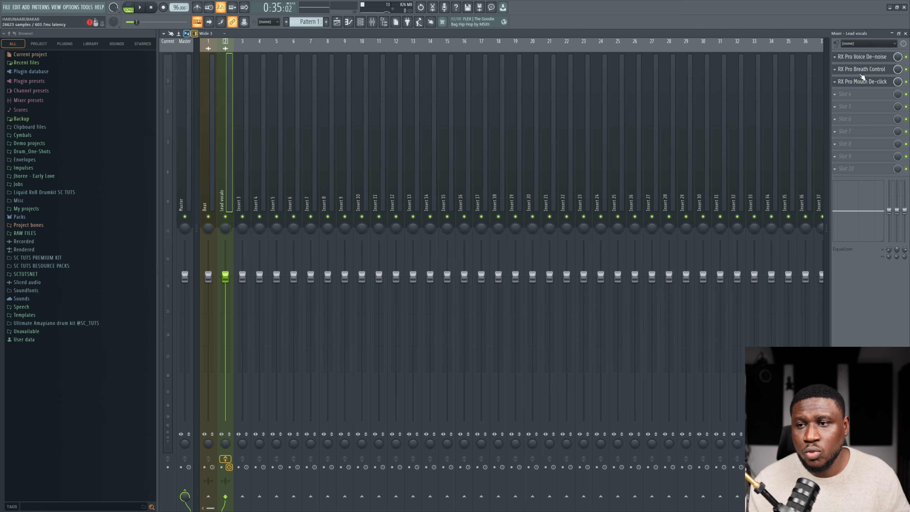
left_click(337, 22)
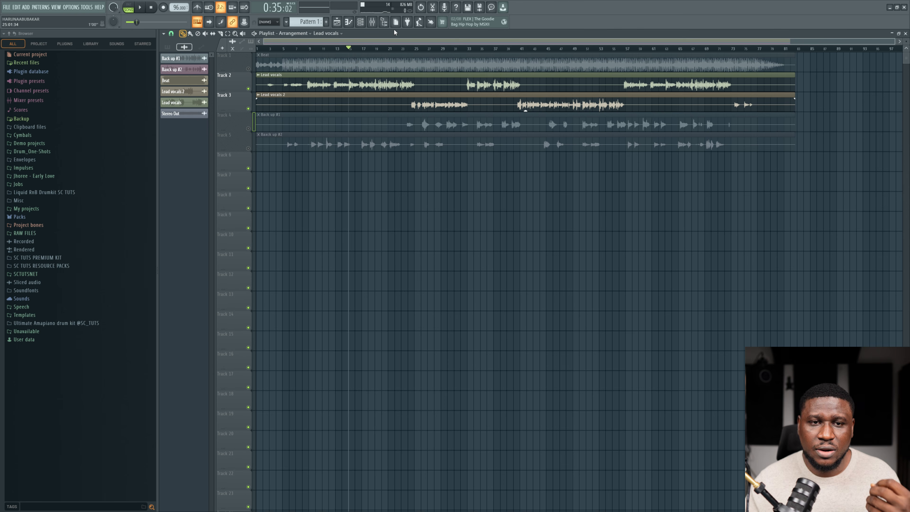
key("F9")
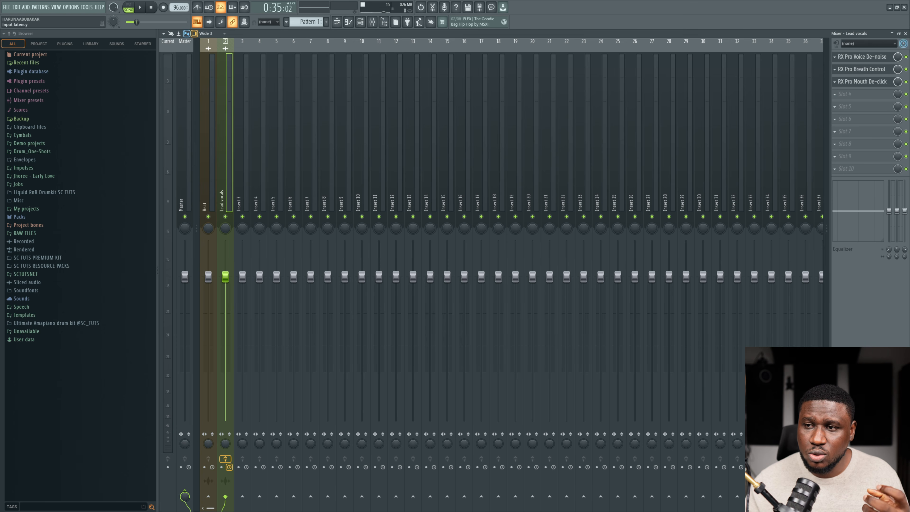
left_click(906, 34)
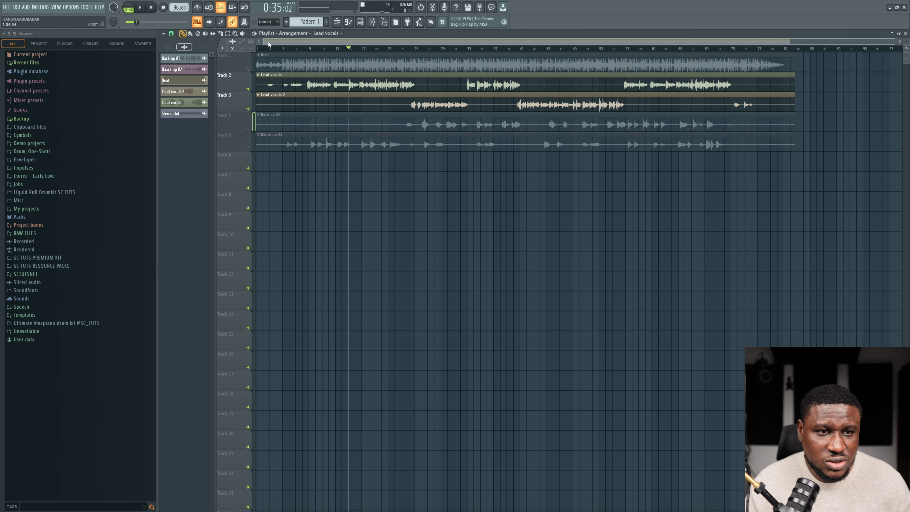
left_click(266, 48)
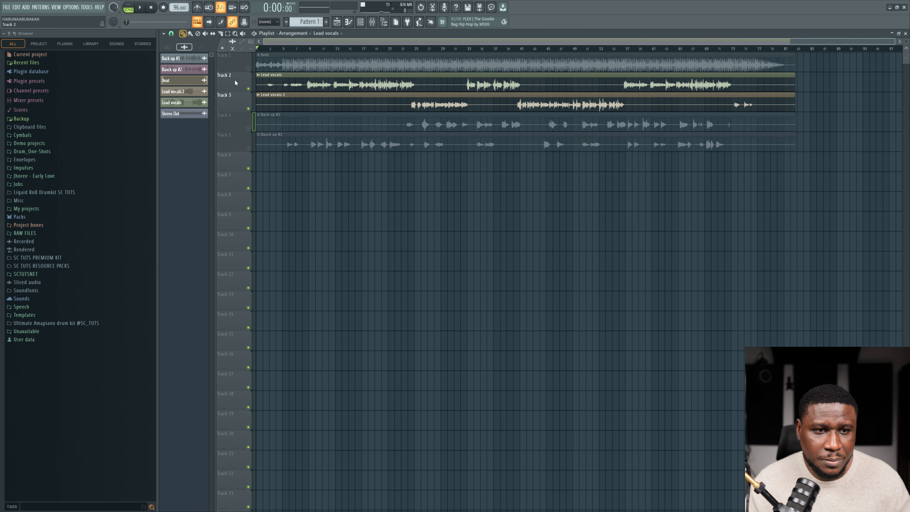
right_click(235, 72)
mouse_move(263, 195)
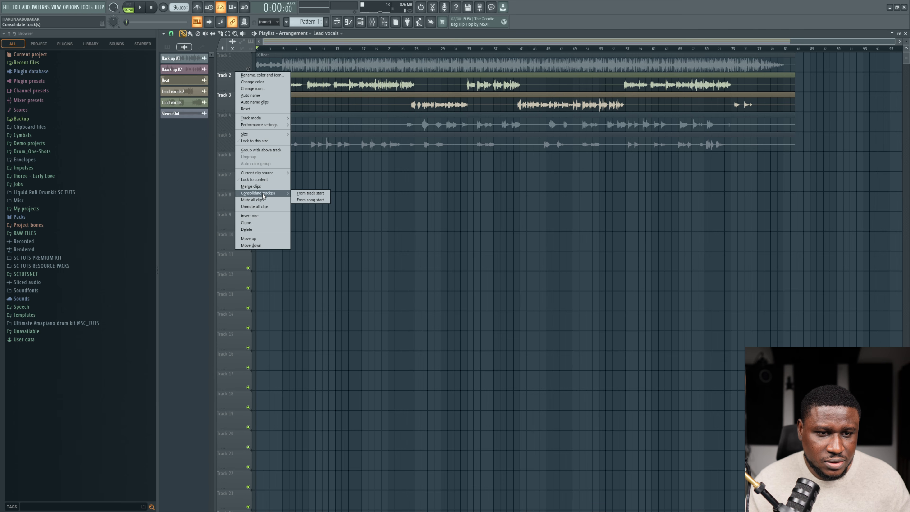
left_click(308, 194)
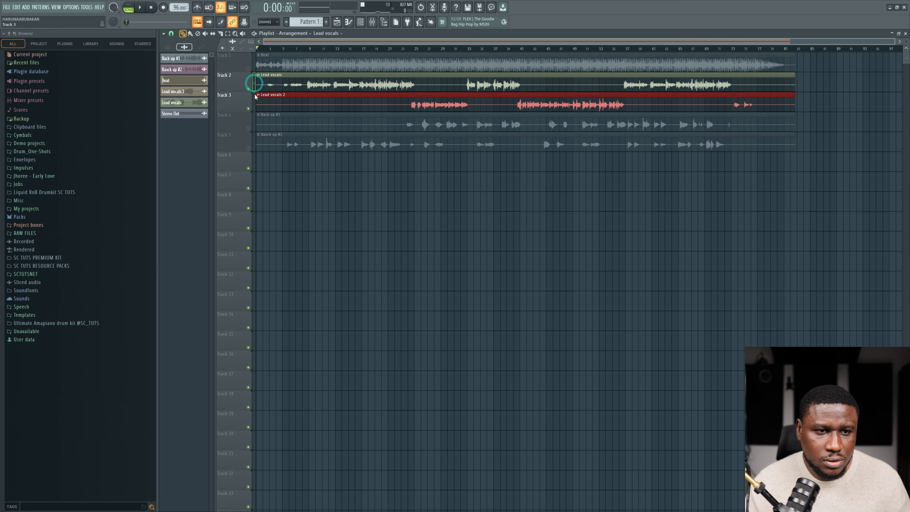
Step: Consolidate the lead vocal tracks, Track 2 and Track 3, from song start, rendering with 512-point sinc resampling
right_click(245, 79)
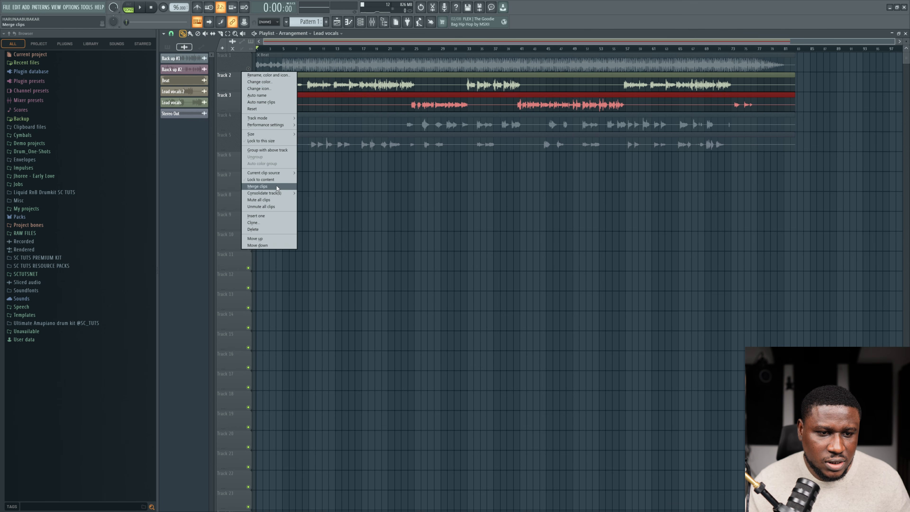
mouse_move(277, 195)
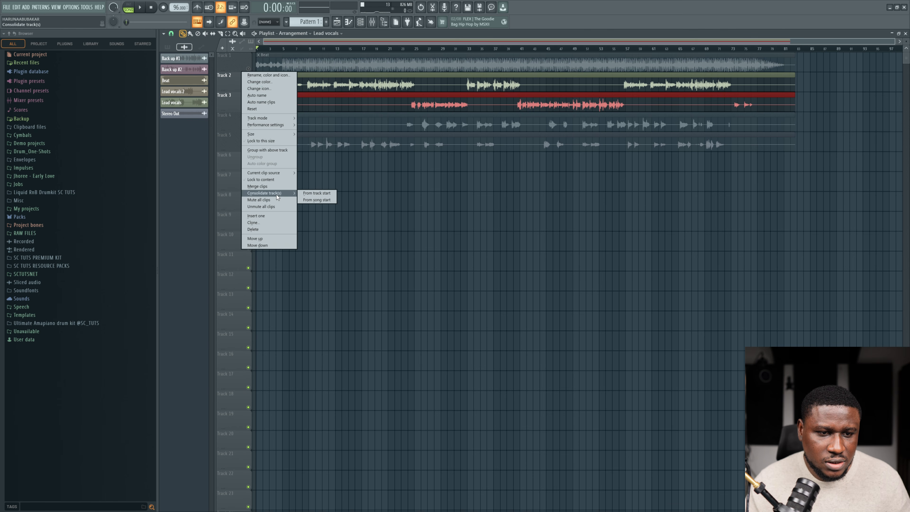
left_click(319, 199)
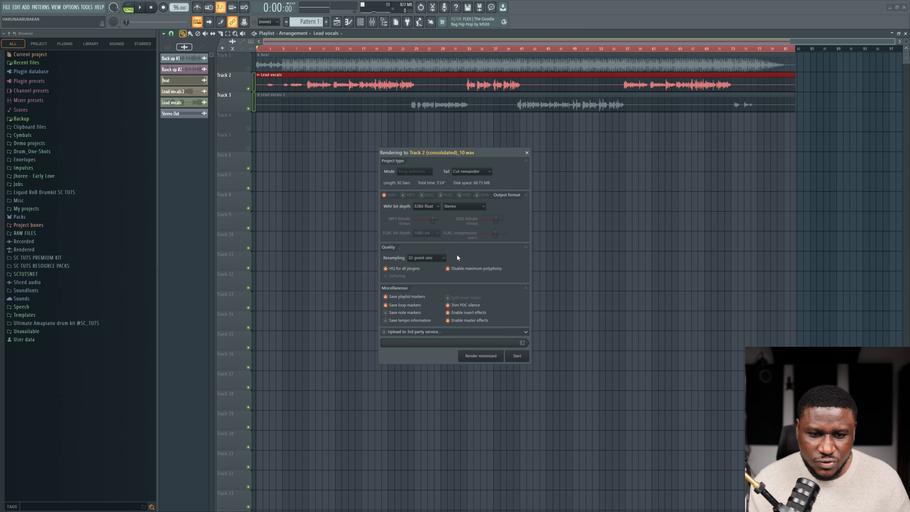
left_click(431, 257)
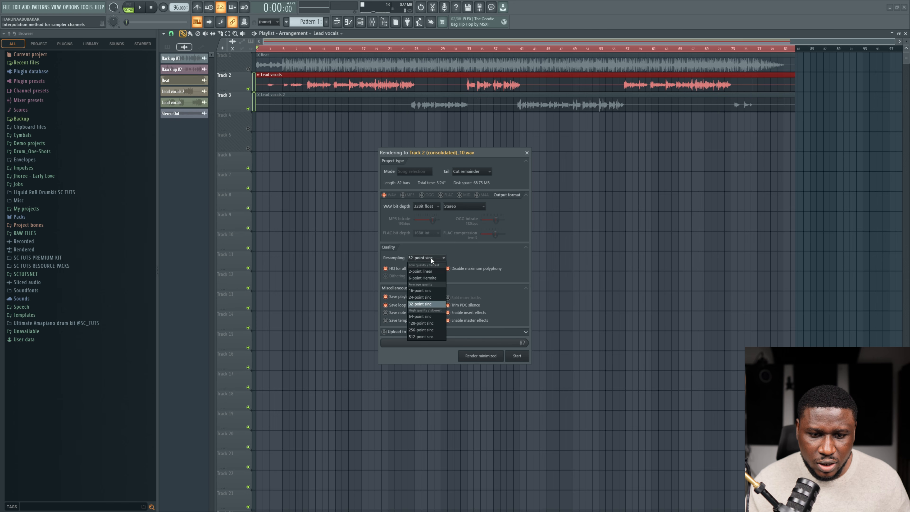
left_click(417, 337)
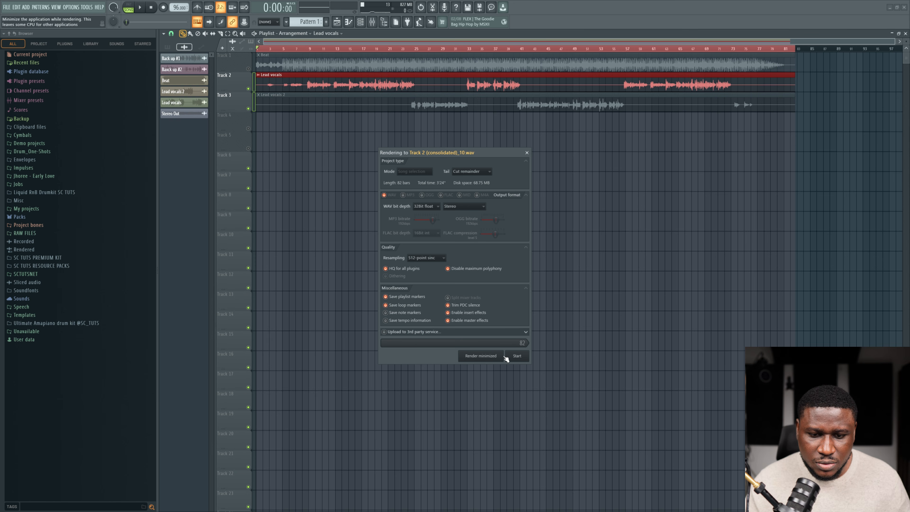
left_click(516, 355)
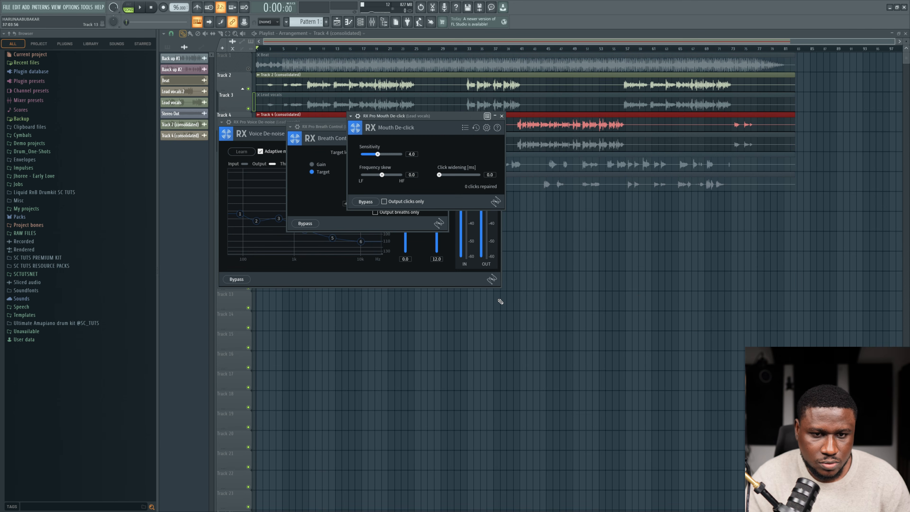
Step: Close the RX plugin windows and delete the muted original Lead vocals and Lead vocals 2 tracks from the playlist
left_click(648, 314)
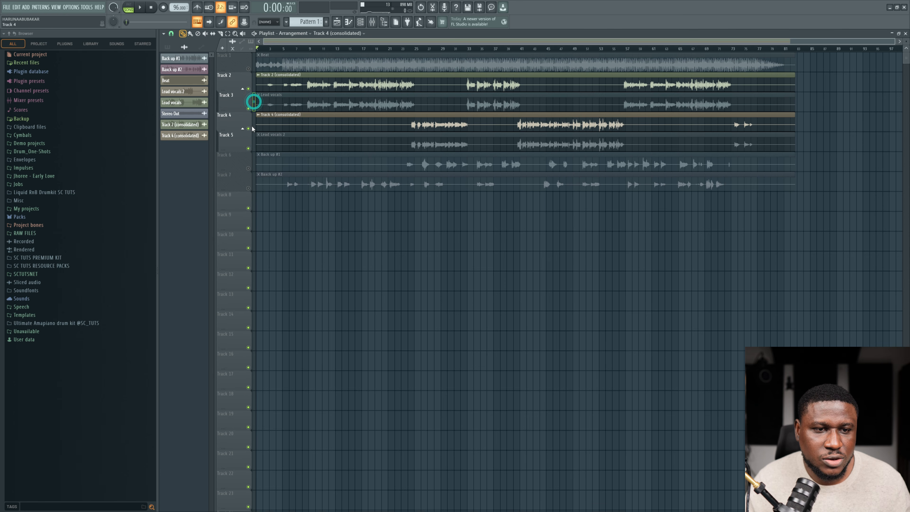
right_click(241, 94)
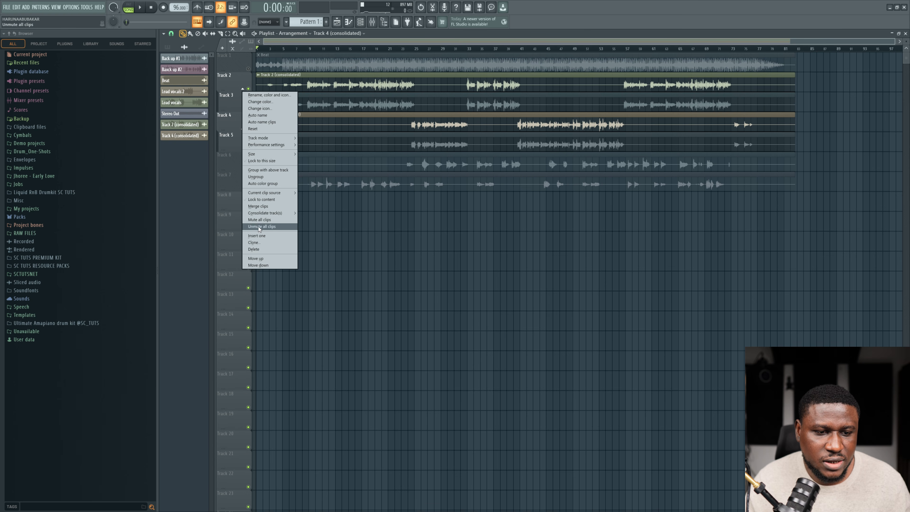
left_click(260, 253)
right_click(241, 123)
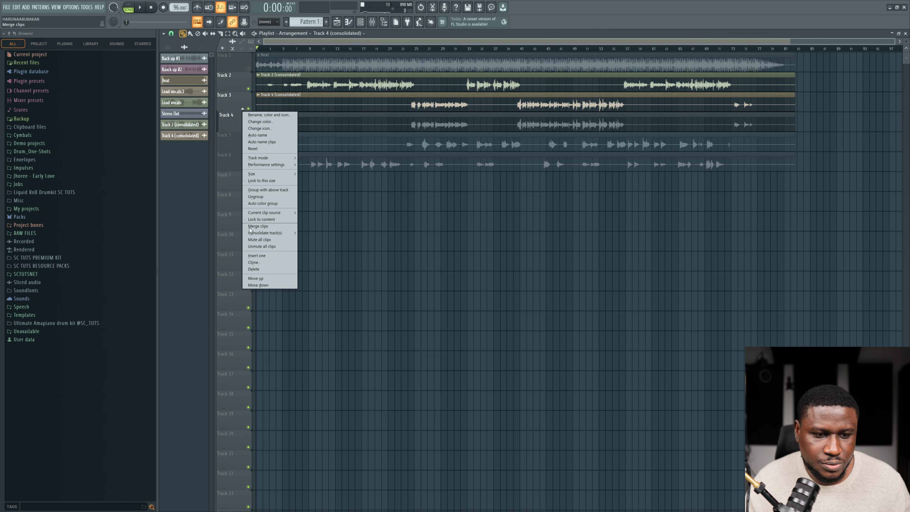
left_click(254, 267)
Step: Move the playhead to 0:29:36 and open the channel settings of the two consolidated lead vocal clips
left_click(333, 48)
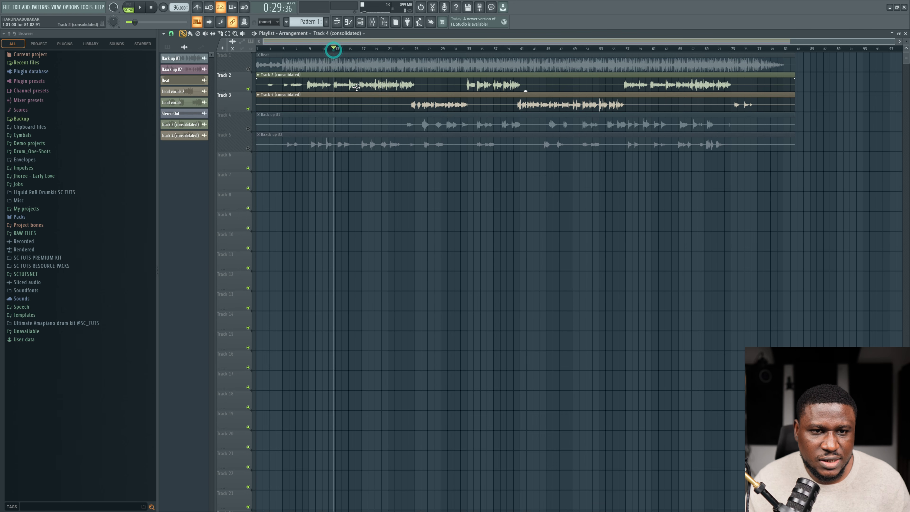
double_click(356, 87)
left_click(437, 107)
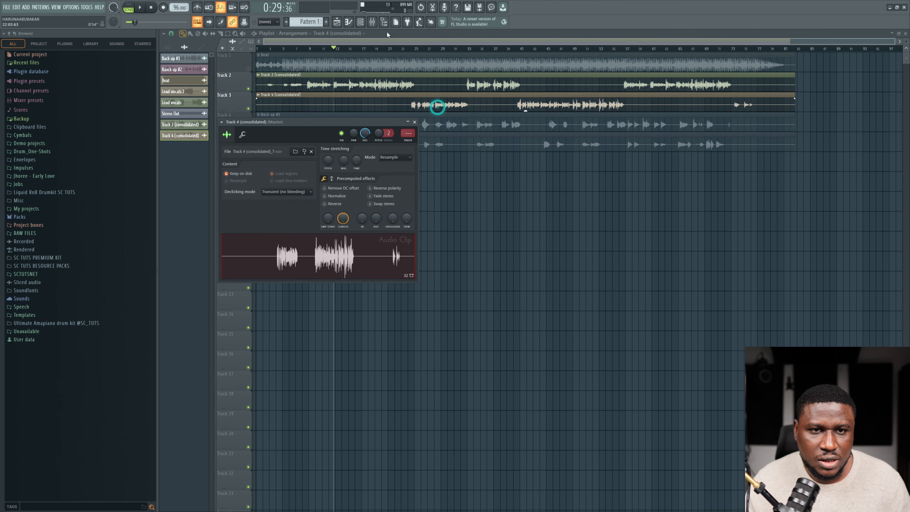
Step: Remove RX Pro Voice De-noise, RX Pro Breath Control and RX Pro Mouth De-click from the Lead vocals mixer track
left_click(371, 21)
left_click(219, 171)
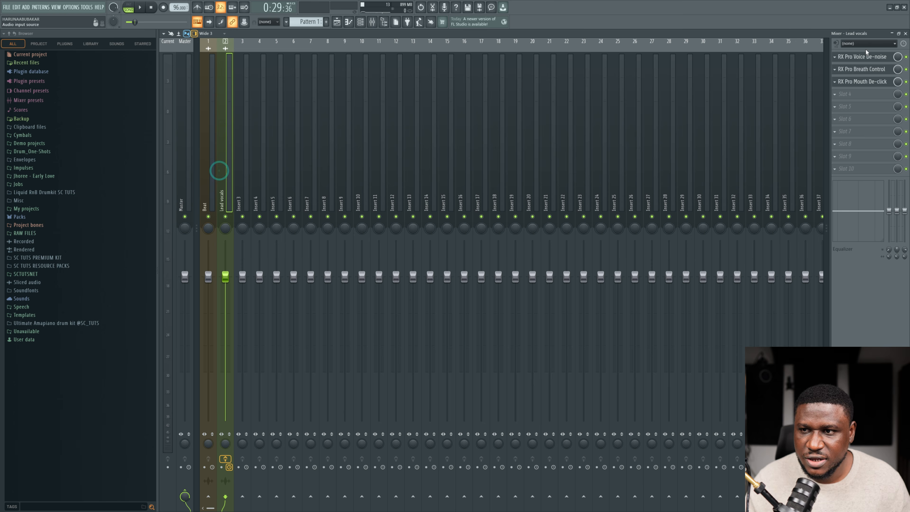
left_click(834, 57)
left_click(841, 73)
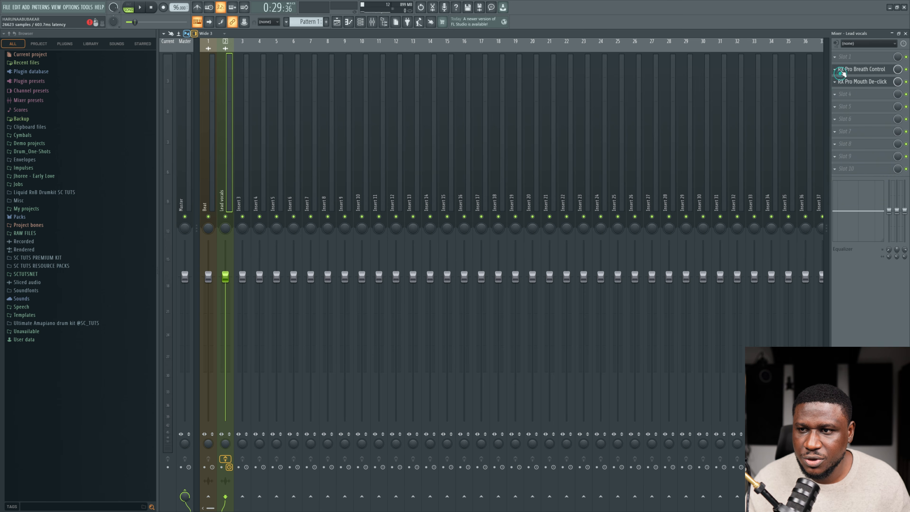
left_click(835, 69)
left_click(838, 89)
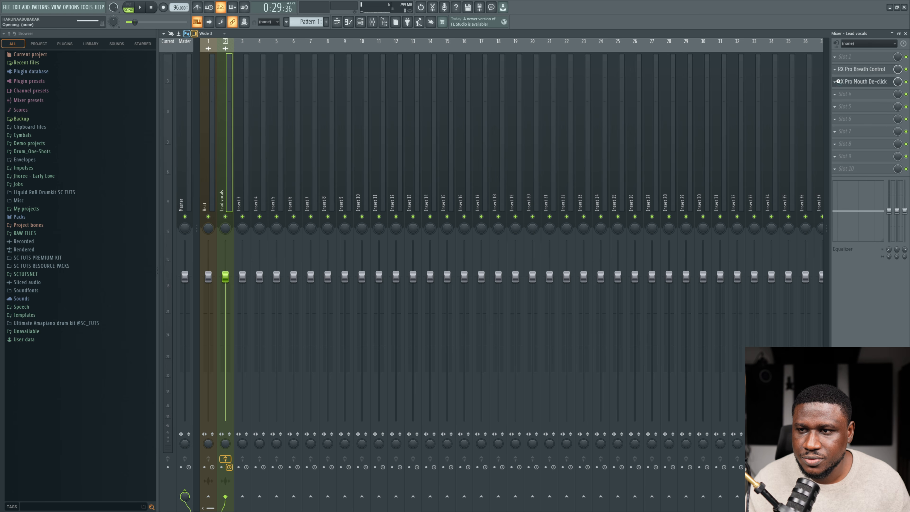
left_click(836, 81)
left_click(836, 95)
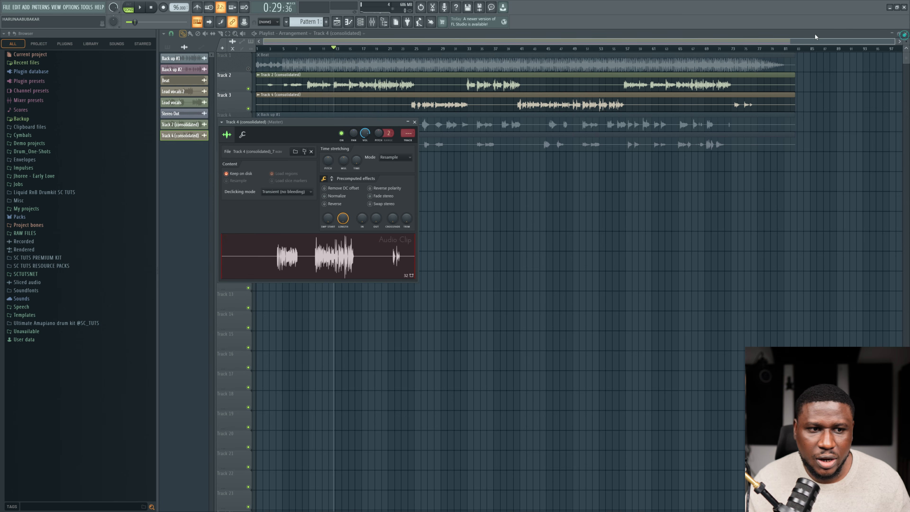
Step: Route the Track 2 and Track 4 consolidated clips to mixer track 2, Lead vocals, and check their signal during playback
double_click(357, 87)
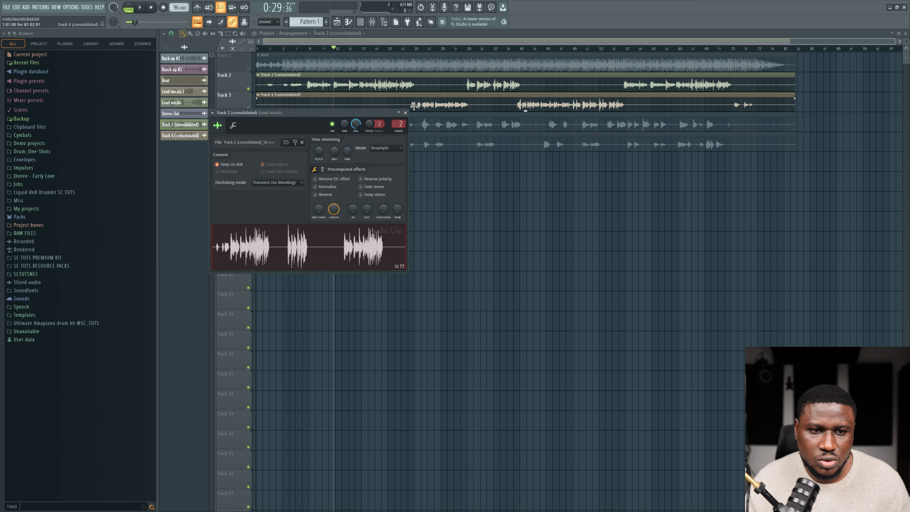
double_click(422, 97)
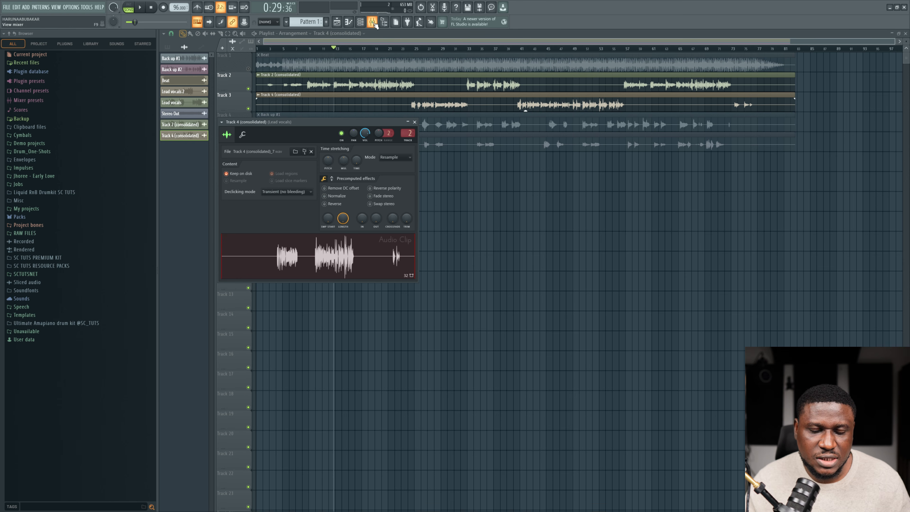
double_click(406, 131)
key("space")
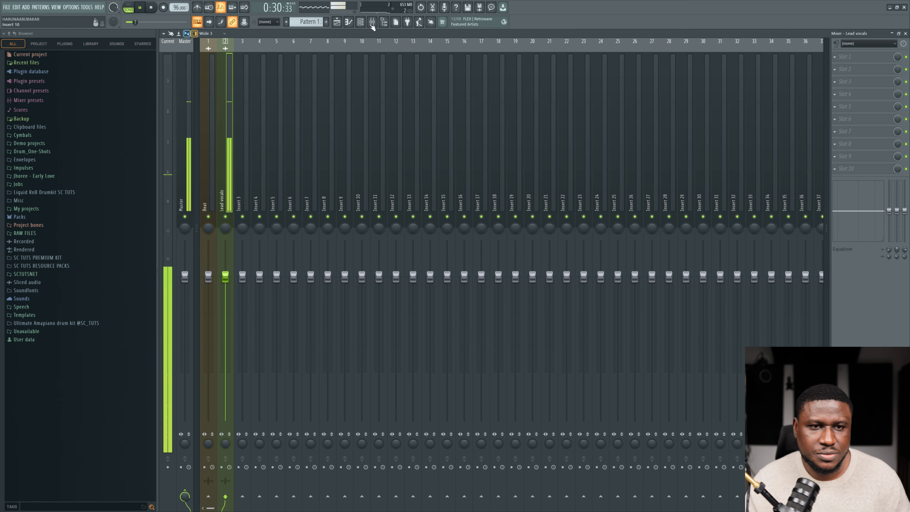
left_click(336, 25)
key("space")
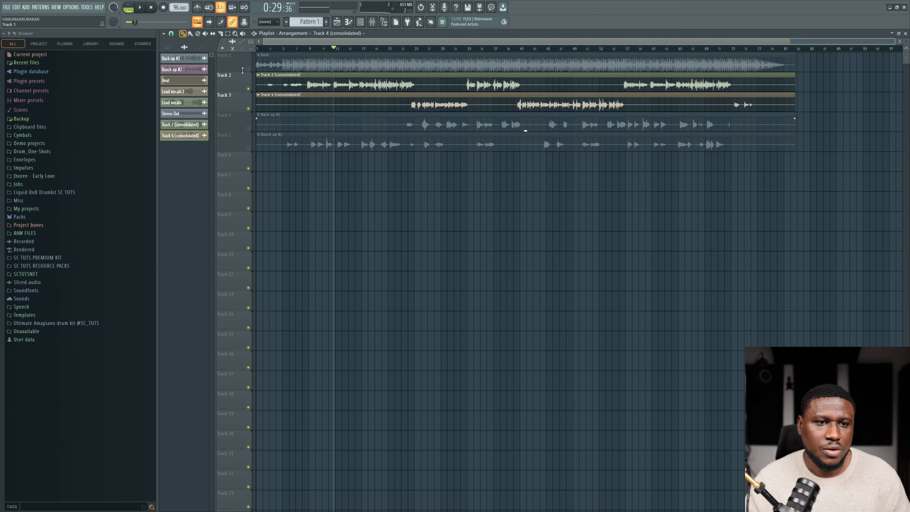
Step: Unmute the Beat track in the playlist and audition it together with the consolidated lead vocals
left_click(248, 69)
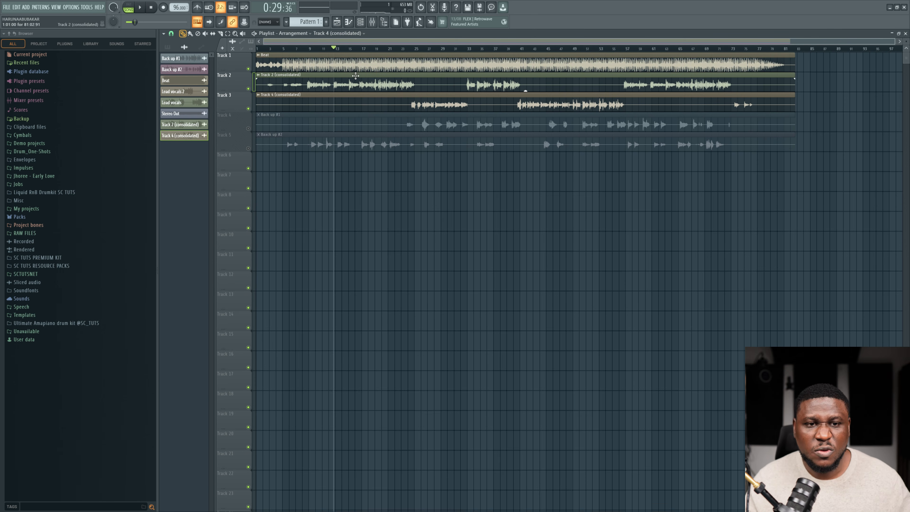
left_click(354, 81)
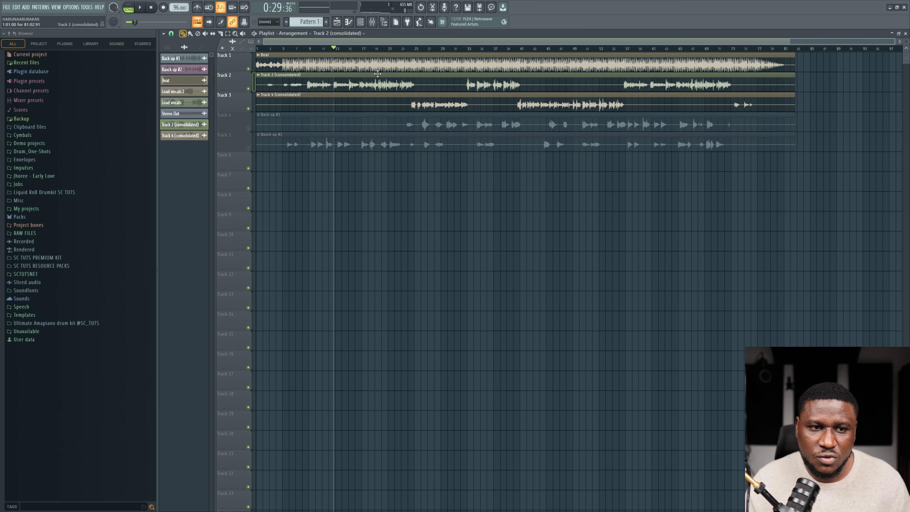
double_click(378, 74)
key("space")
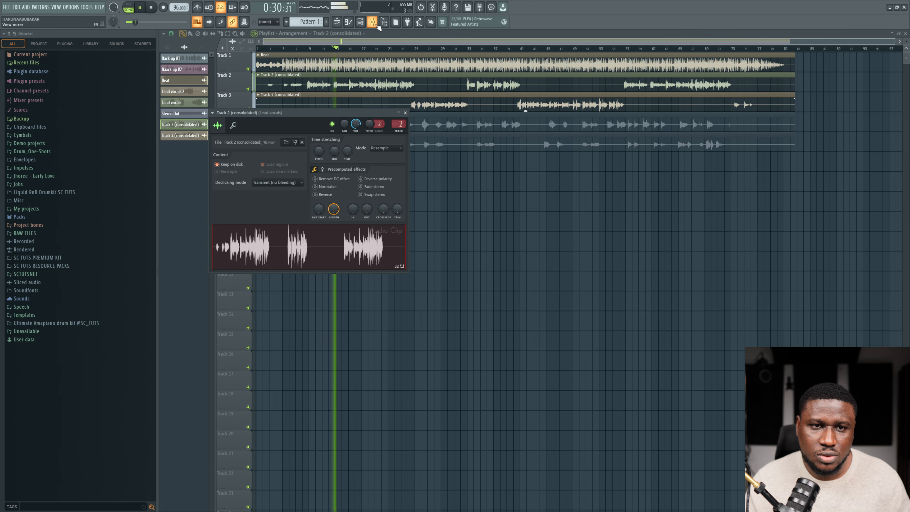
left_click(372, 22)
key("space")
Step: Insert Auto-Tune in slot 1 of the Lead vocals mixer track, with key F, Minor scale and Low Male input type
left_click(854, 57)
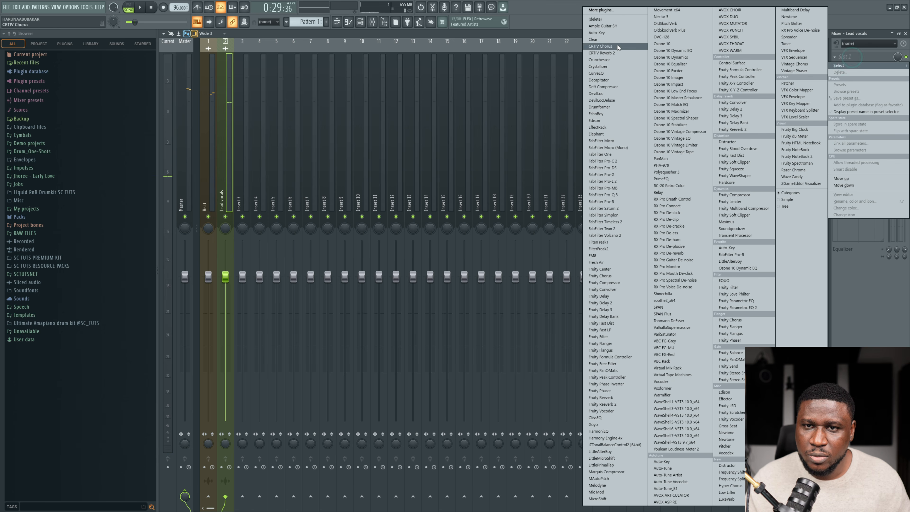
left_click(662, 467)
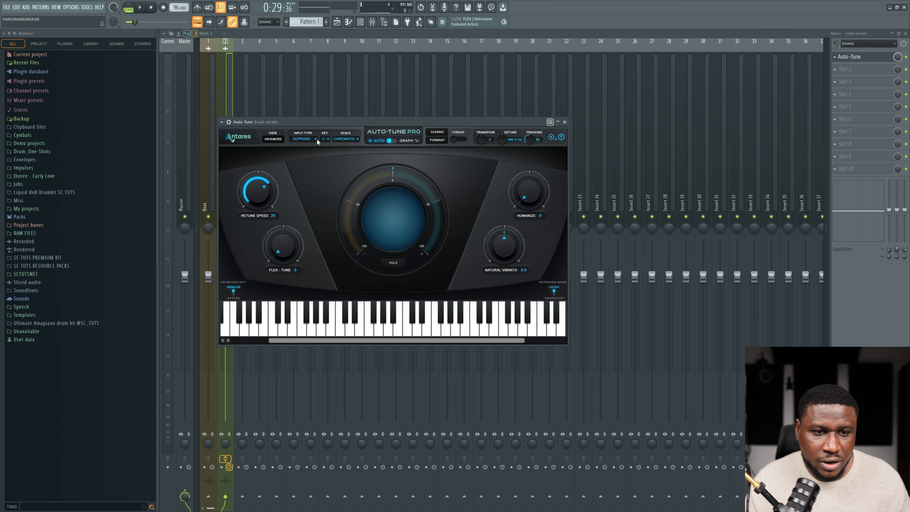
left_click(325, 139)
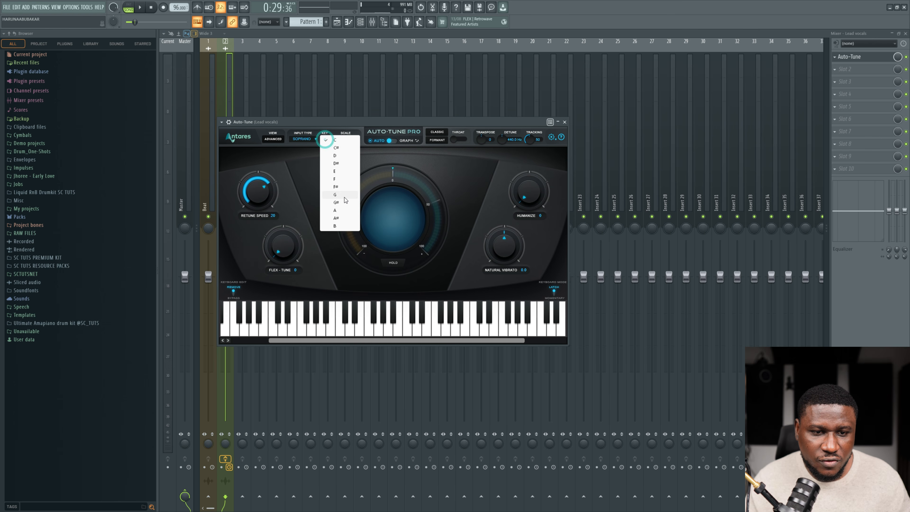
left_click(336, 181)
left_click(340, 141)
left_click(355, 150)
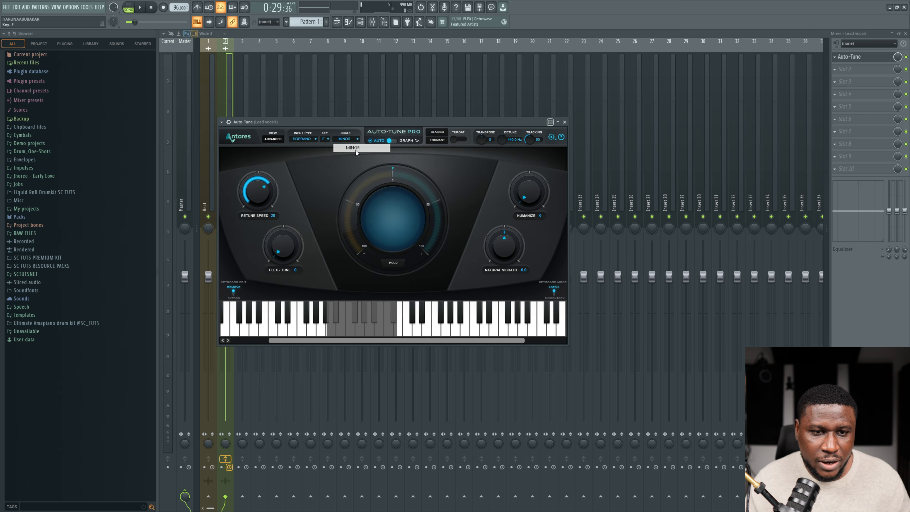
left_click(304, 141)
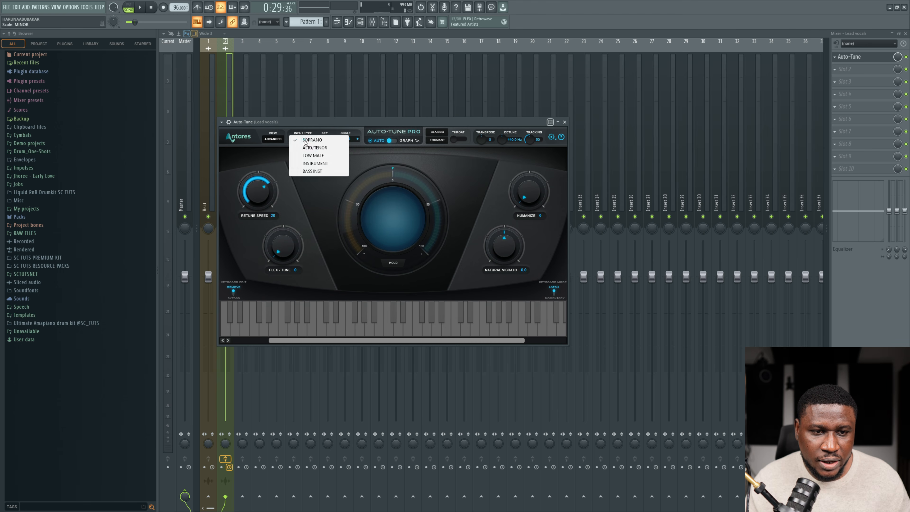
left_click(314, 156)
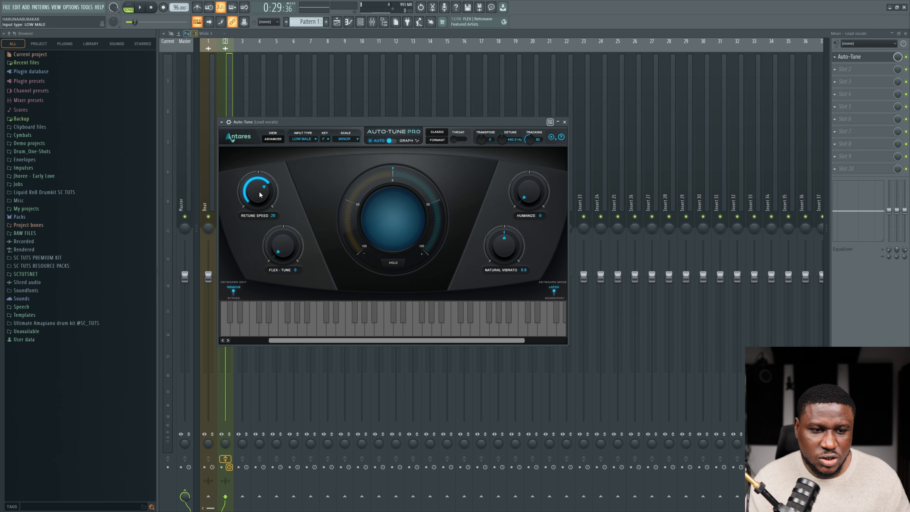
Step: Set Auto-Tune's Retune Speed to 5 and Flex-Tune to 39
left_click_drag(259, 194, 265, 190)
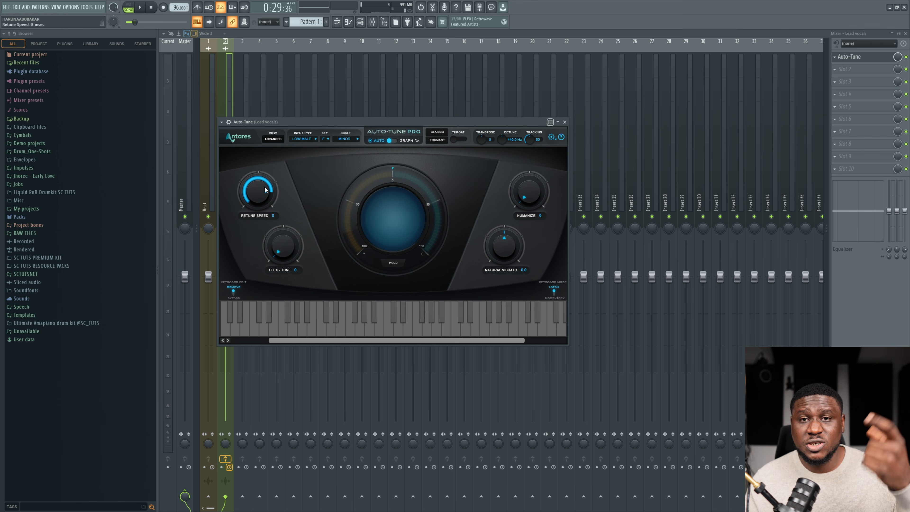
left_click_drag(280, 235, 282, 217)
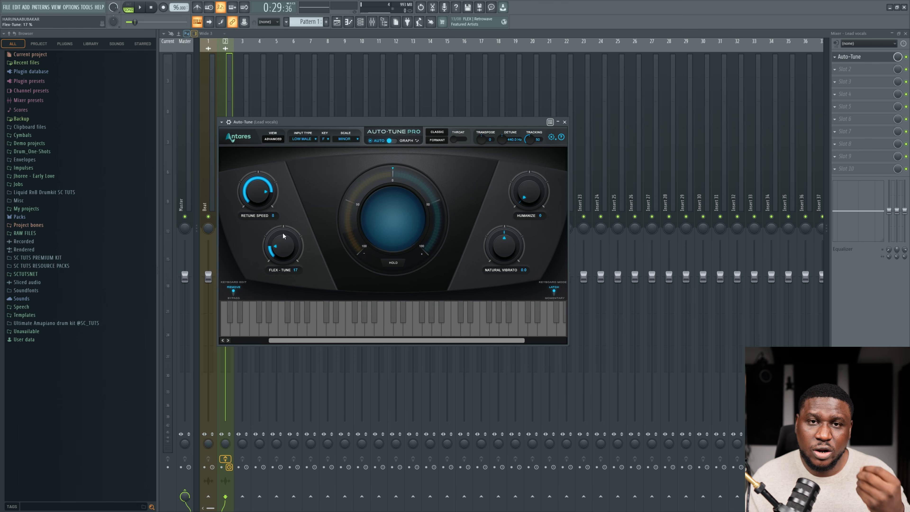
left_click(257, 187)
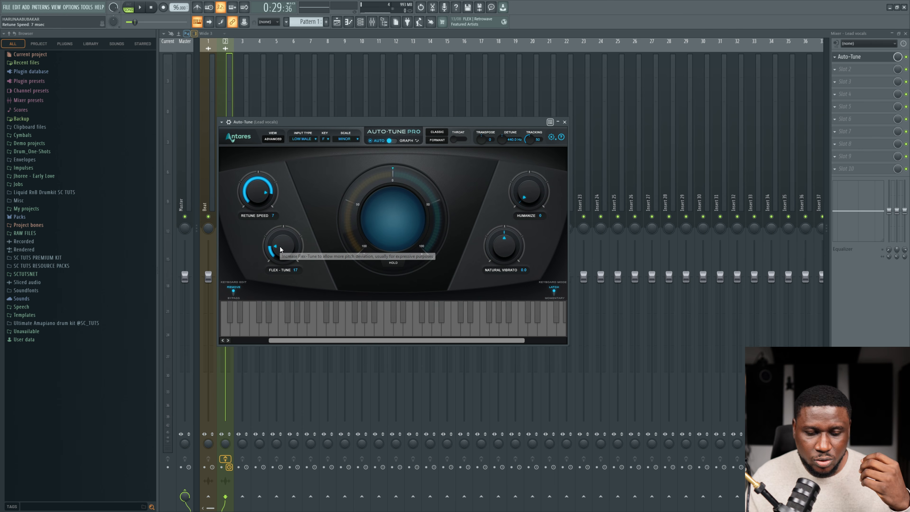
mouse_move(281, 249)
left_mouse_down()
mouse_move(293, 215)
mouse_move(265, 208)
mouse_move(278, 238)
left_mouse_up()
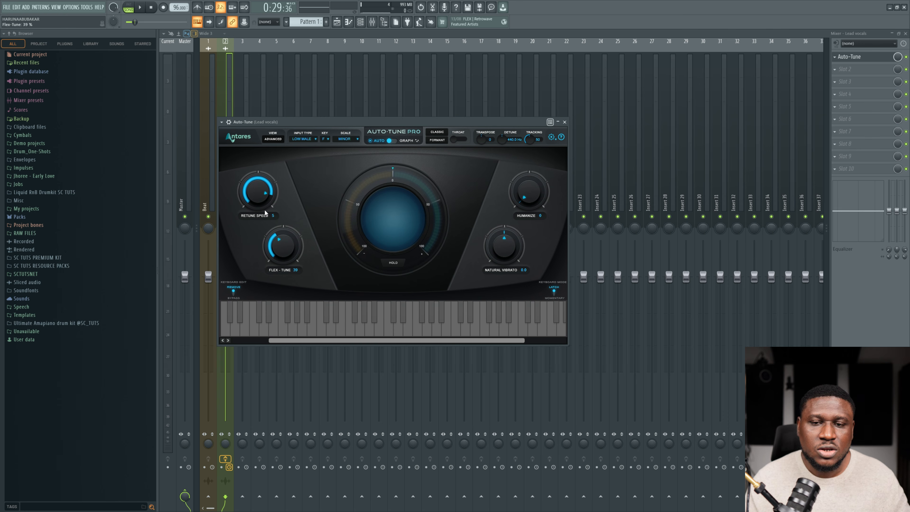
Step: Set Auto-Tune's Flex-Tune to 0 and Retune Speed to 12 while auditioning the lead vocals with the beat
key("space")
left_click_drag(313, 123, 399, 120)
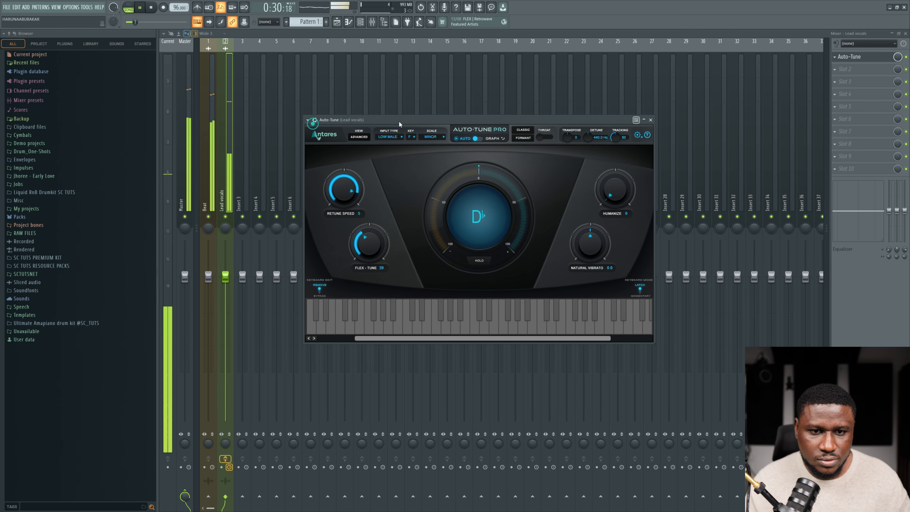
left_click_drag(370, 238, 369, 263)
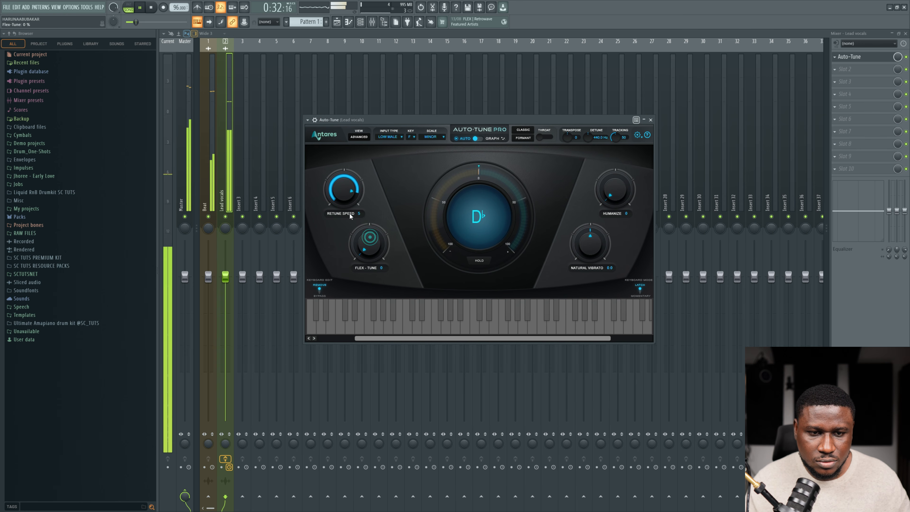
left_click_drag(336, 191, 355, 183)
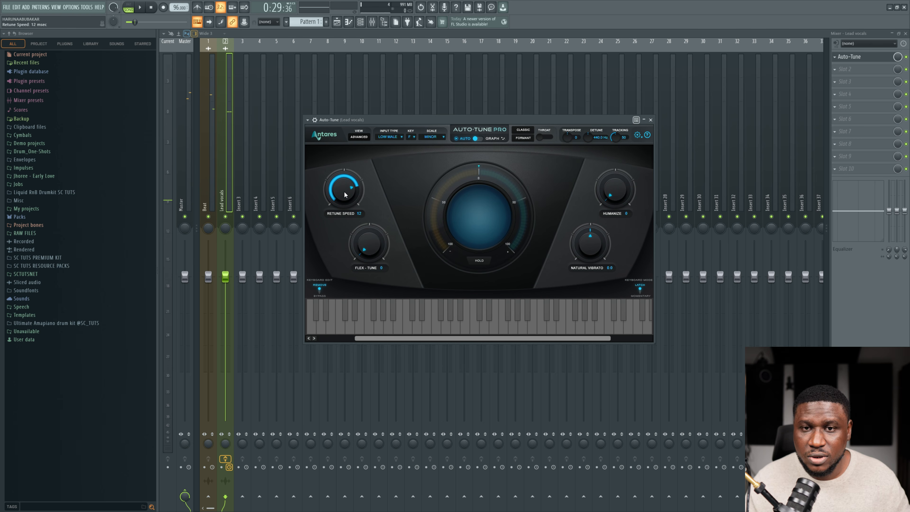
key("Escape")
key("space")
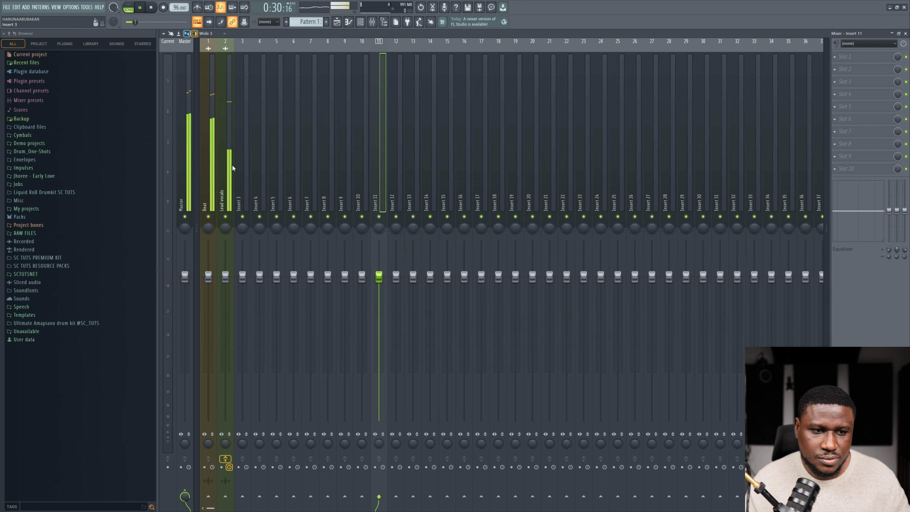
Step: Set Flex-Tune to 63 and Humanize to 100 in the Lead vocals Auto-Tune, and audition the result
left_click(850, 57)
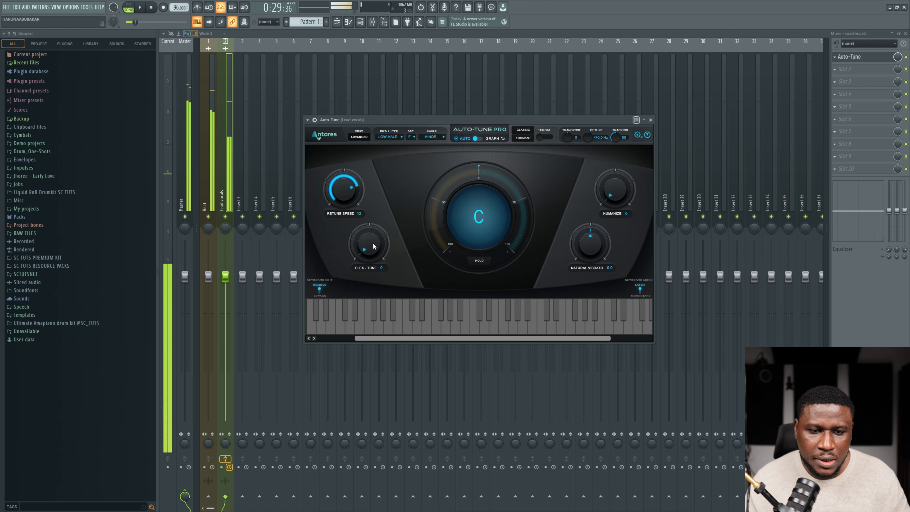
key("space")
left_click_drag(373, 240, 373, 219)
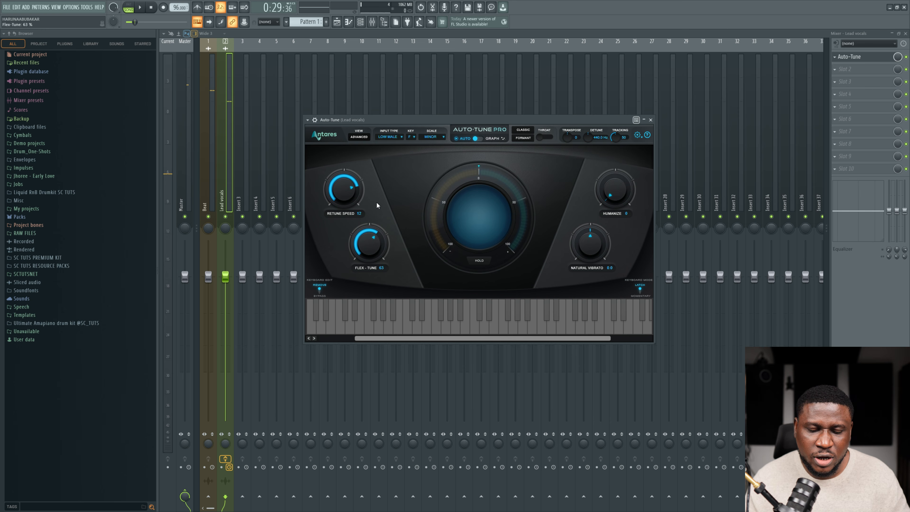
left_click_drag(613, 189, 591, 106)
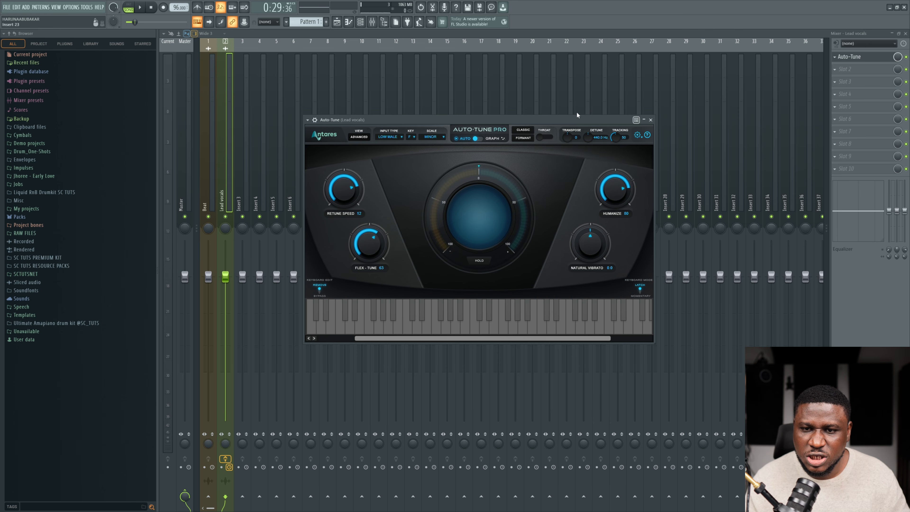
left_click_drag(625, 201, 551, 140)
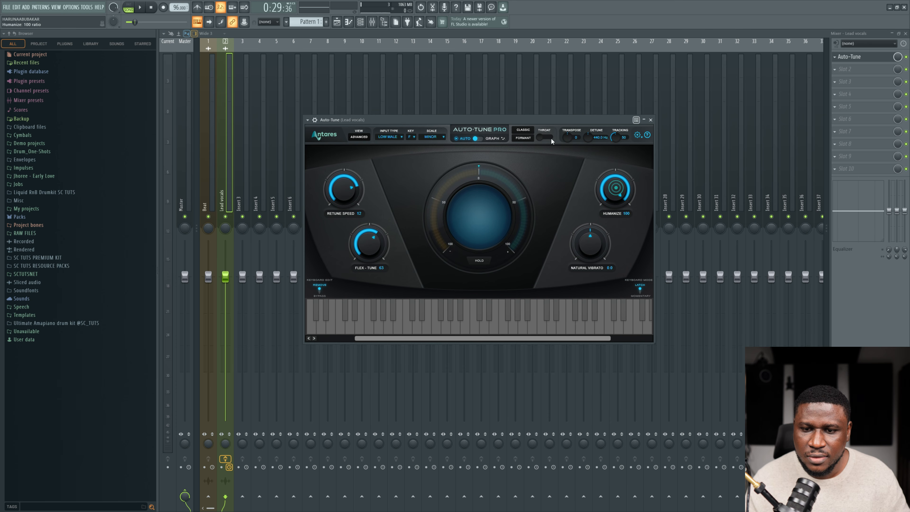
key("space")
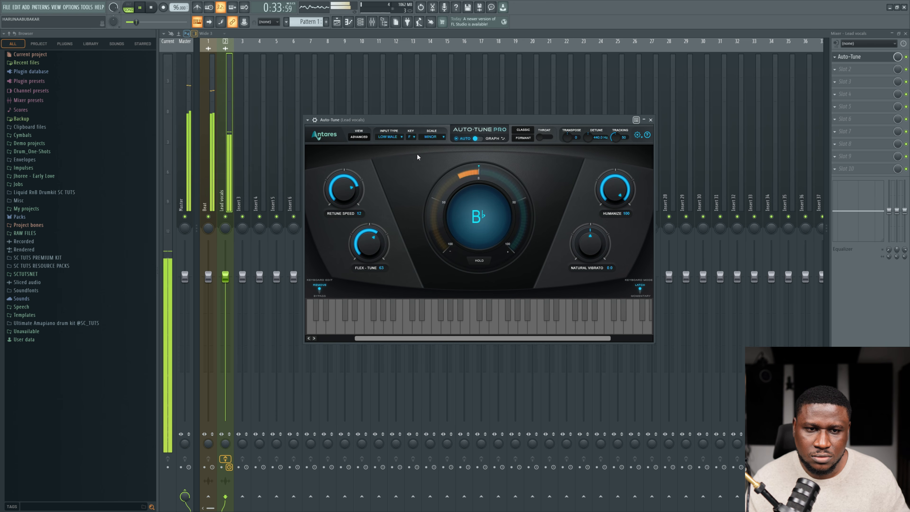
Step: Reveal Auto-Tune's wrapper options and compare the lead vocals with the effect bypassed and enabled
left_click(320, 120)
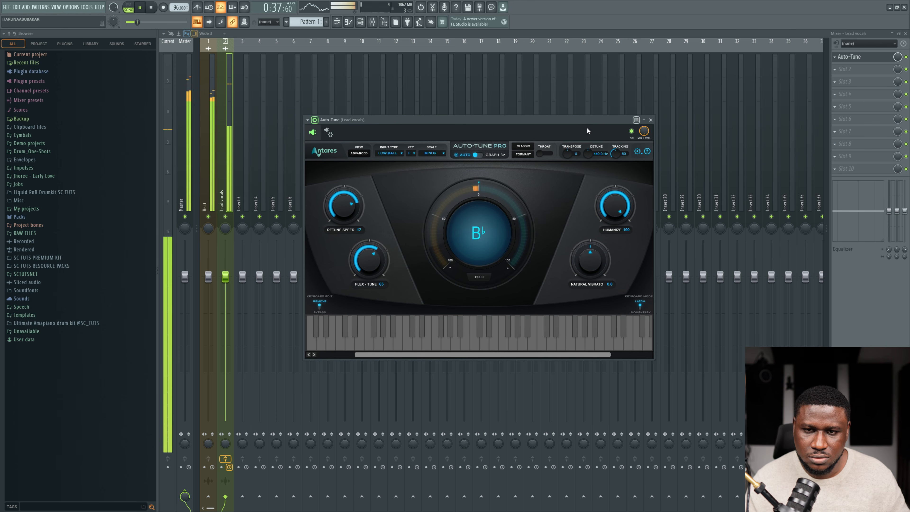
left_click_drag(589, 120, 597, 97)
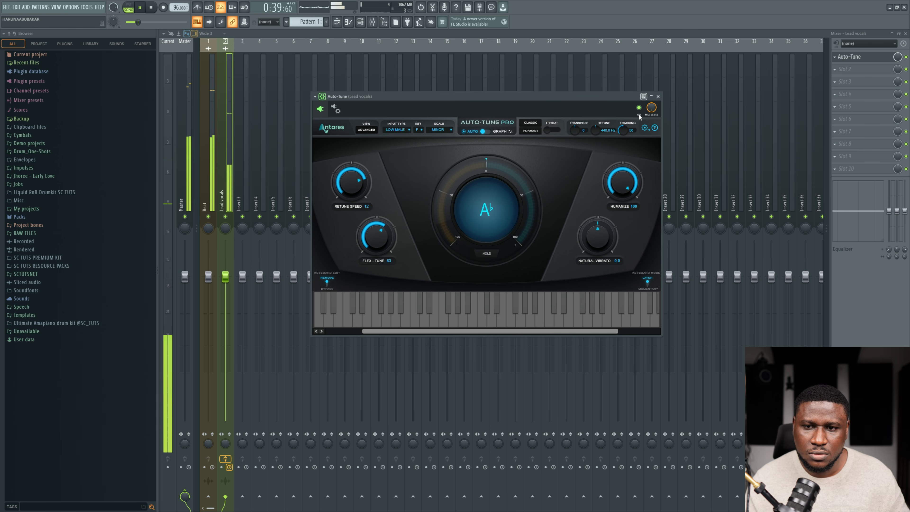
left_click(636, 108)
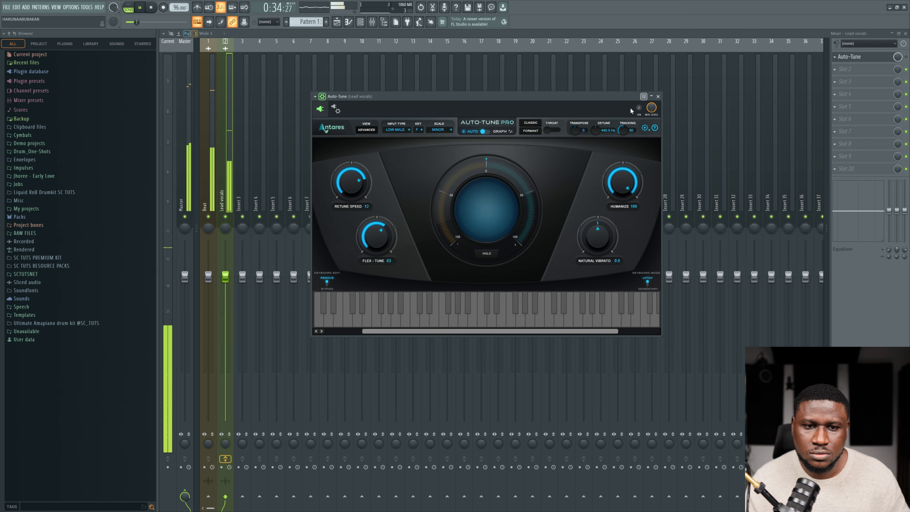
left_click(639, 108)
key("space")
key("space")
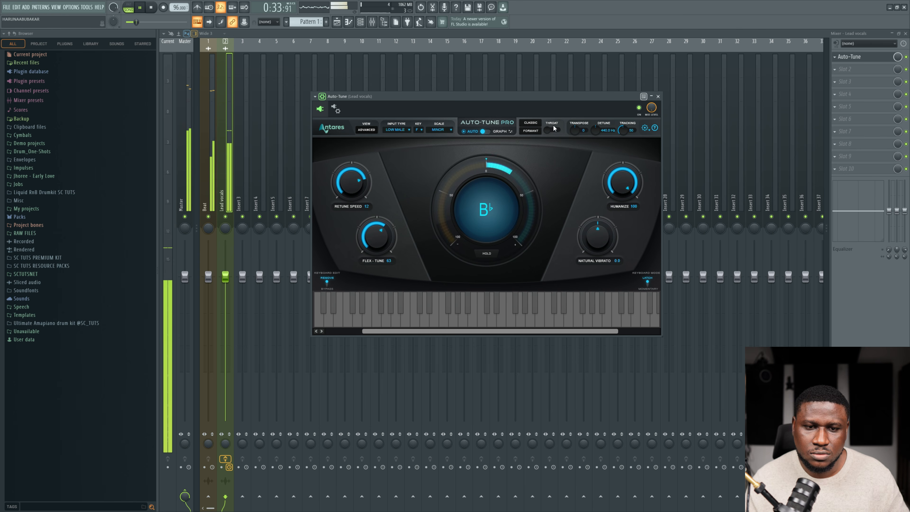
key("space")
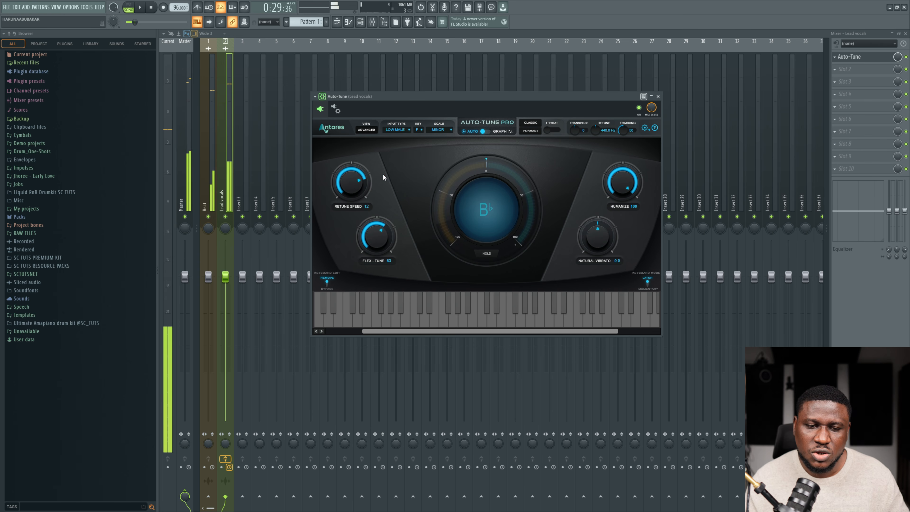
Step: Set Auto-Tune's Retune Speed to 5 and audition the lead vocals with the beat
scroll(360, 181, "down", 4)
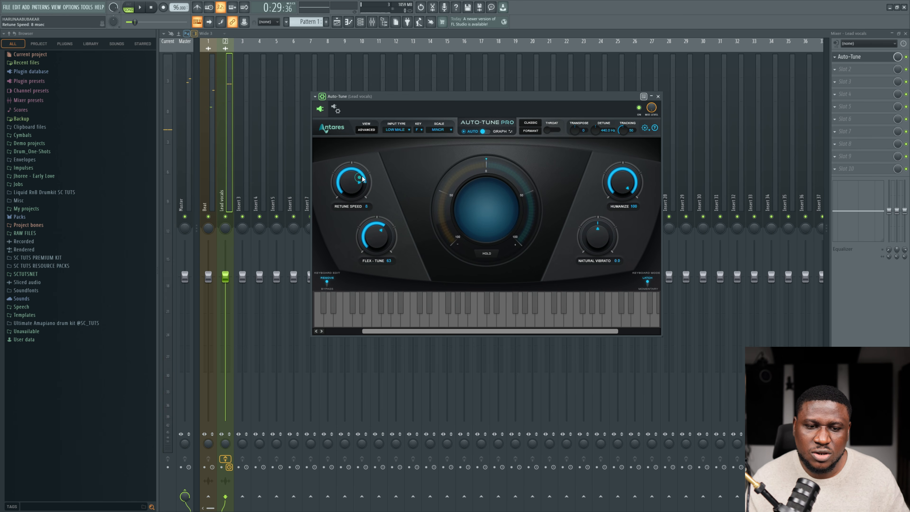
key("space")
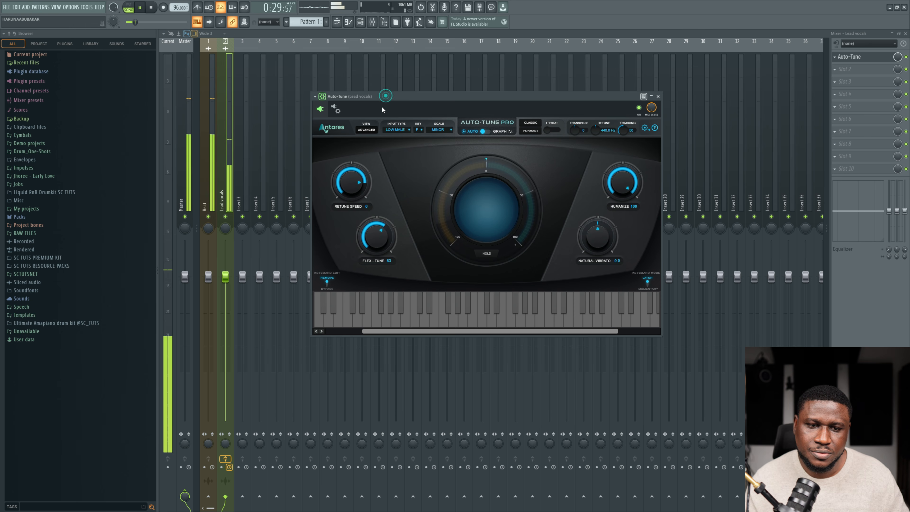
scroll(349, 179, "down", 3)
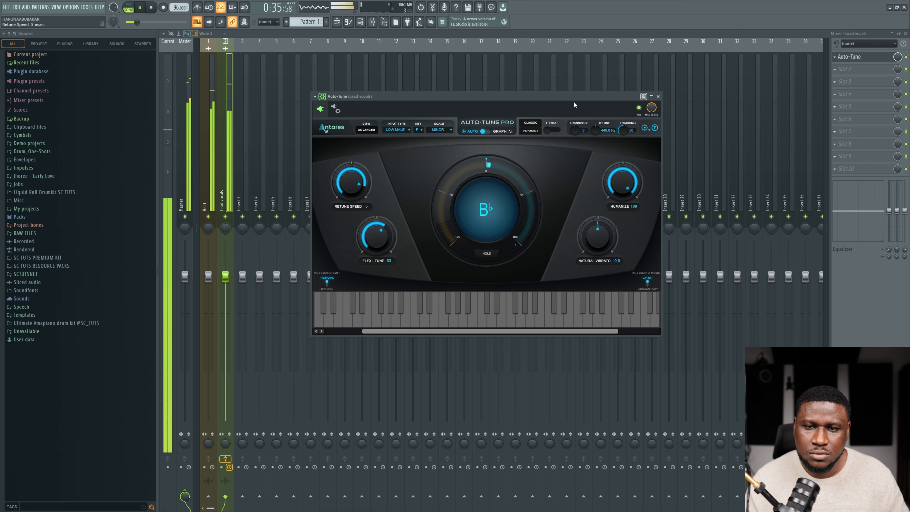
Step: Bypass Auto-Tune for one playback pass and re-enable it for another to compare the faster retune setting
left_click(639, 107)
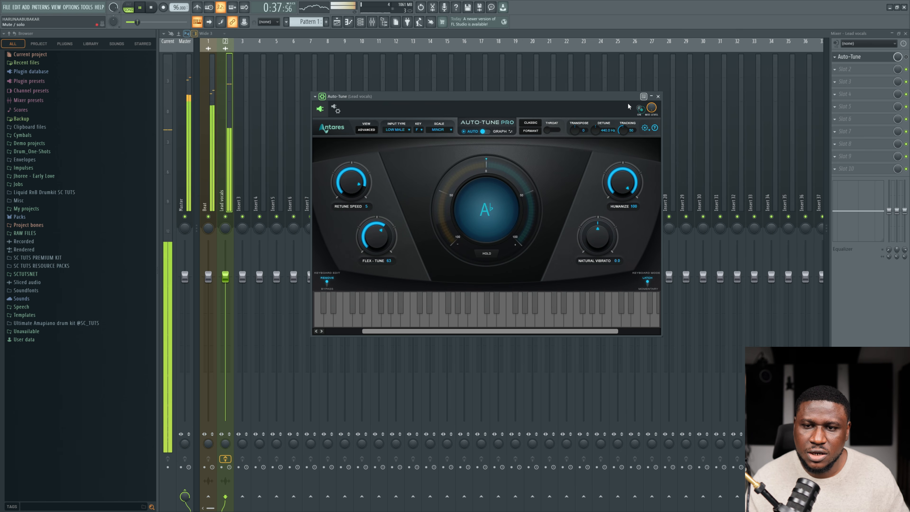
key("space")
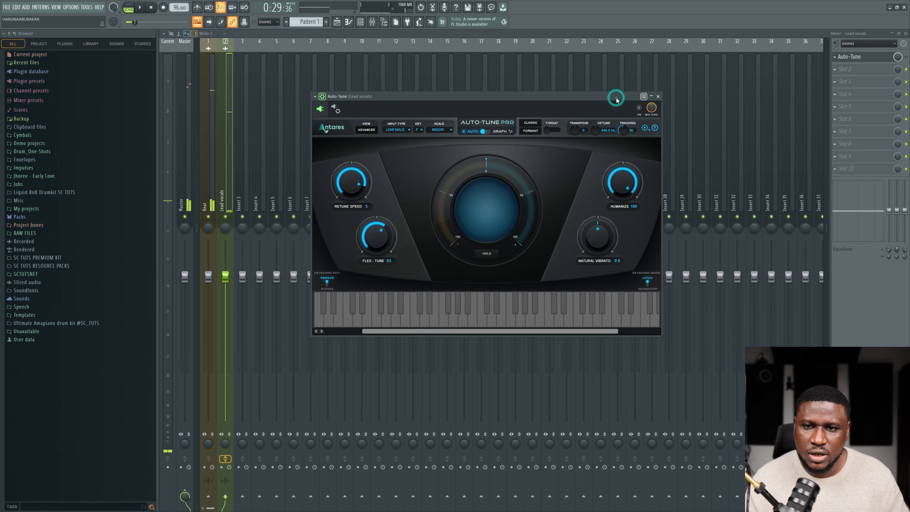
key("space")
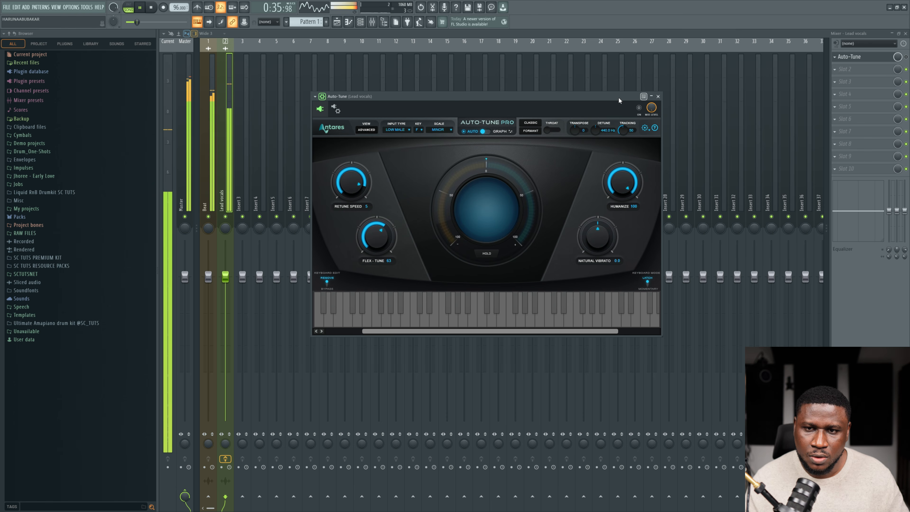
key("space")
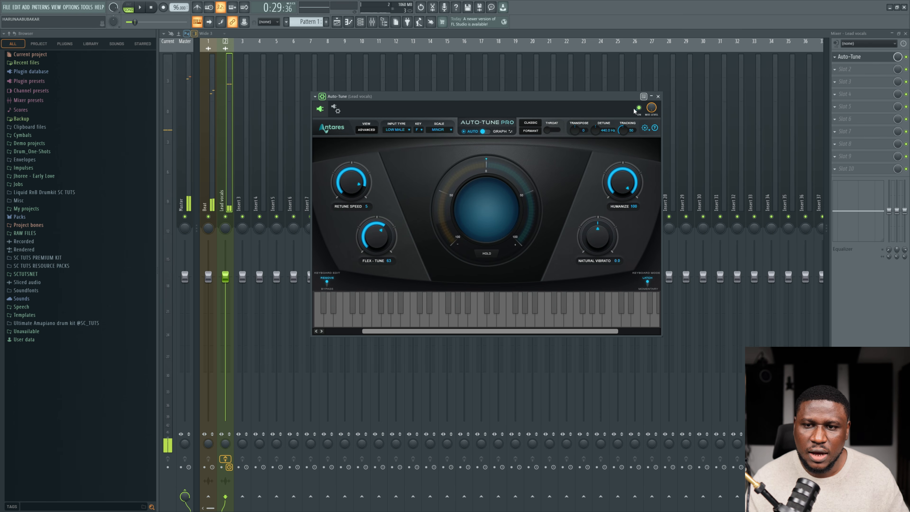
key("space")
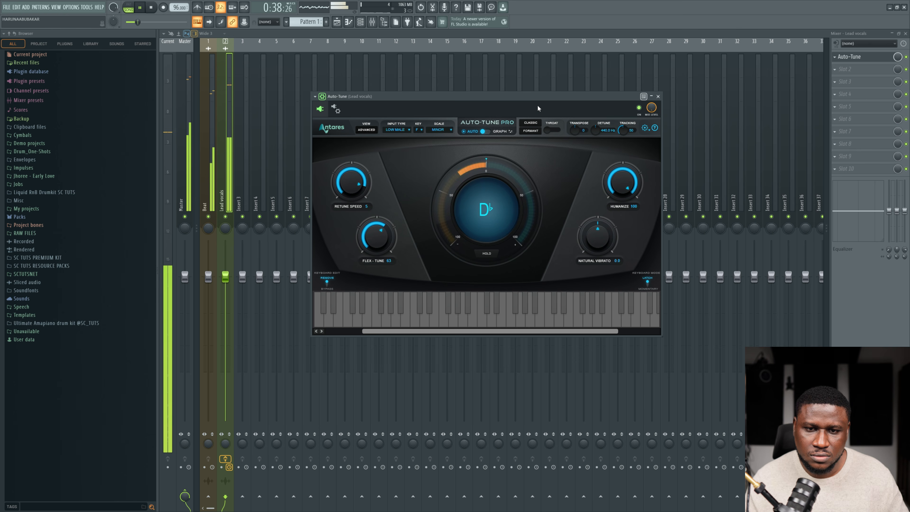
key("space")
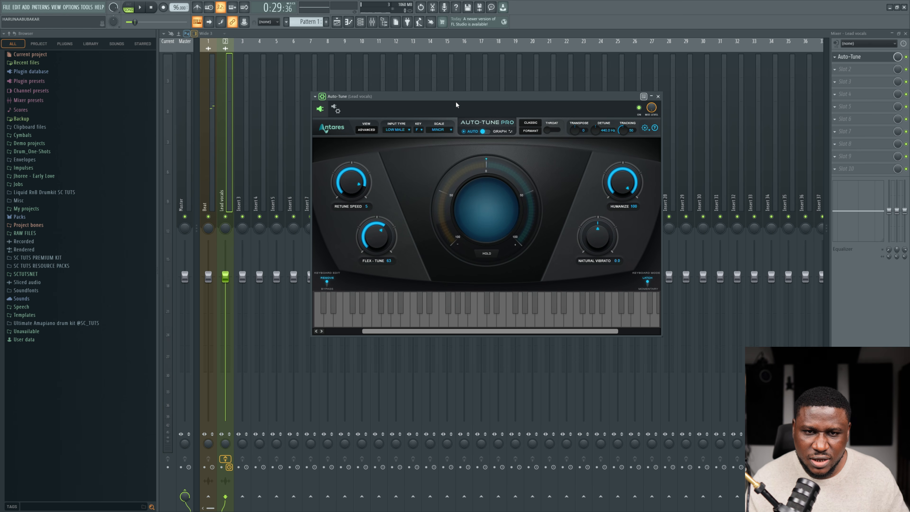
Step: Set Auto-Tune's Flex-Tune to 76 during playback and close the plugin window
key("space")
left_click_drag(379, 238, 383, 231)
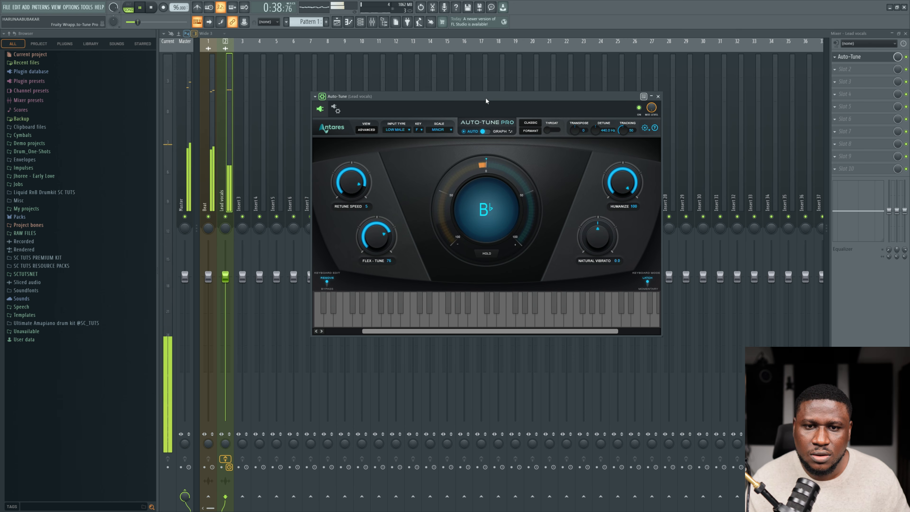
key("space")
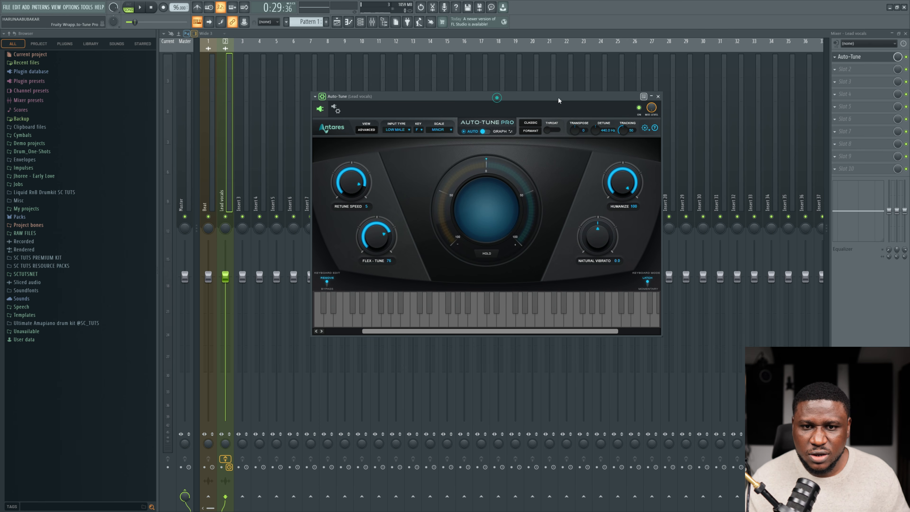
left_click(657, 96)
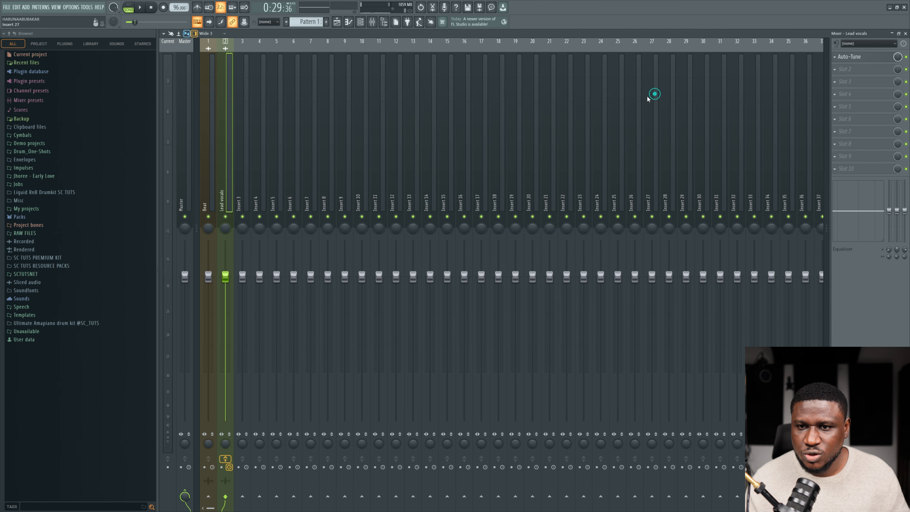
Step: Insert Fruity Compressor in slot 2 of the Lead vocals mixer track and reposition its window
left_click(867, 73)
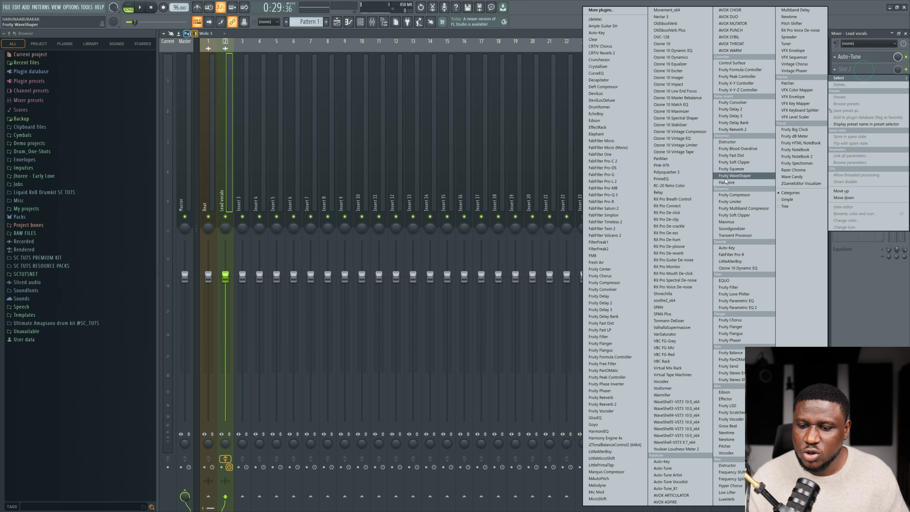
left_click(745, 195)
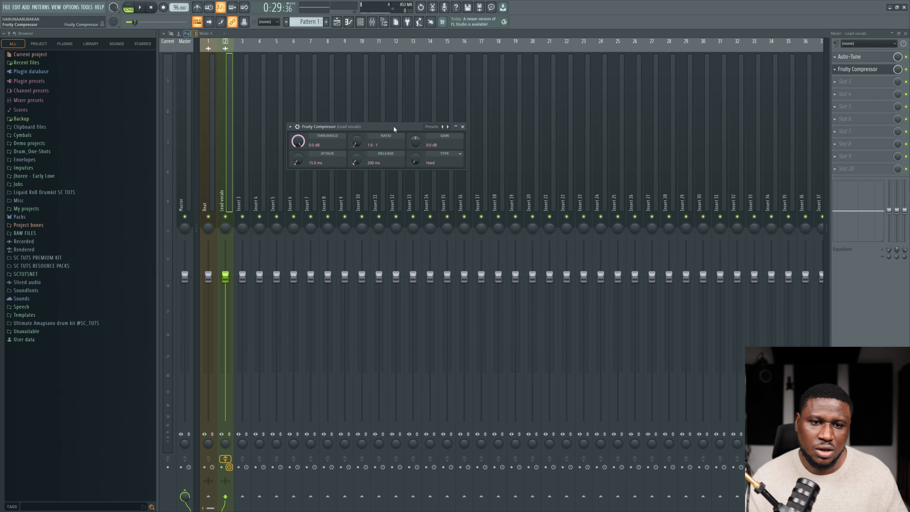
left_click_drag(393, 126, 478, 185)
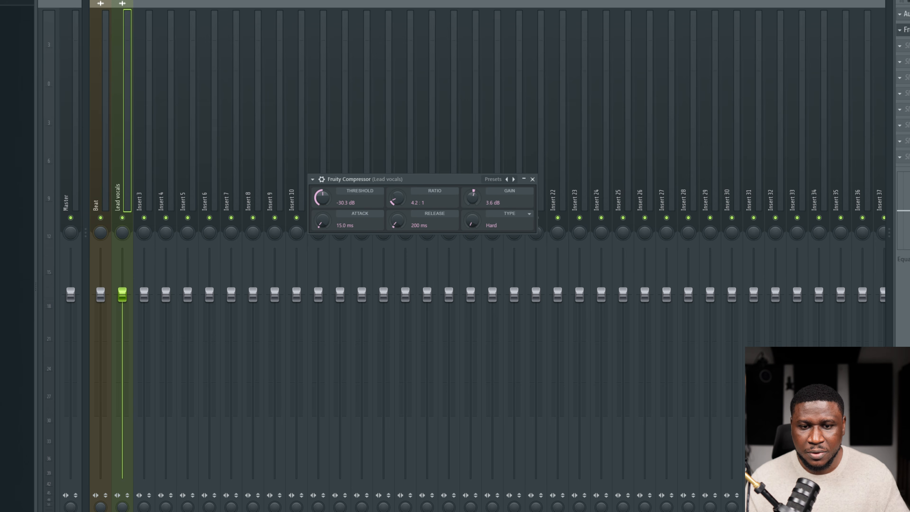
Step: Raise the Fruity Compressor's gain to 10.5 dB while the beat and lead vocals play
key("space")
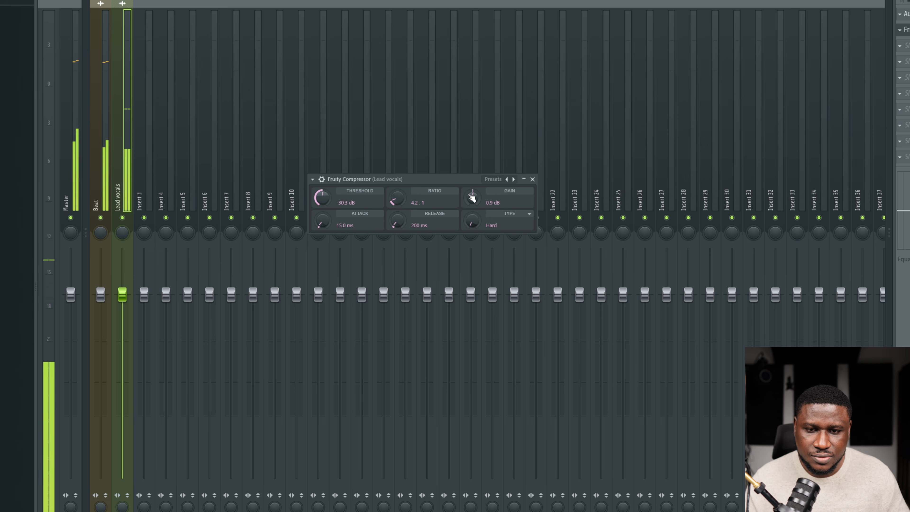
scroll(475, 198, "up", 10)
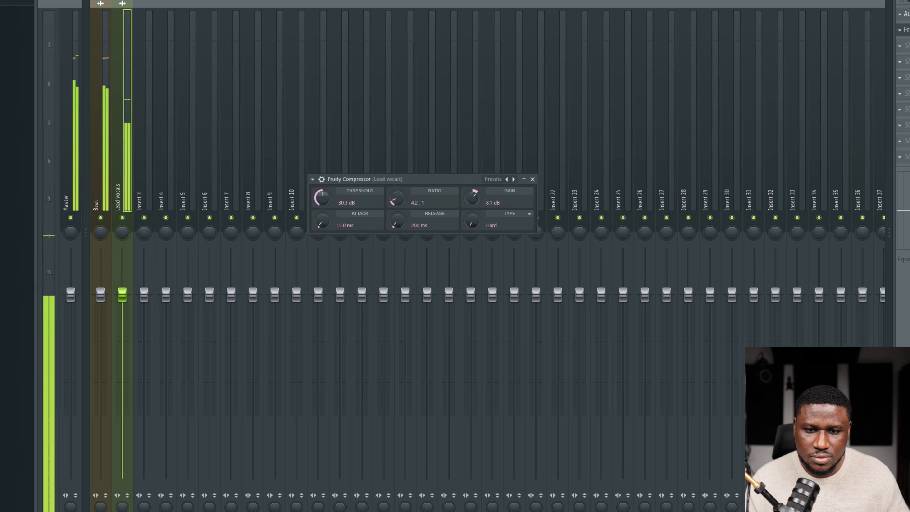
scroll(477, 199, "up", 1)
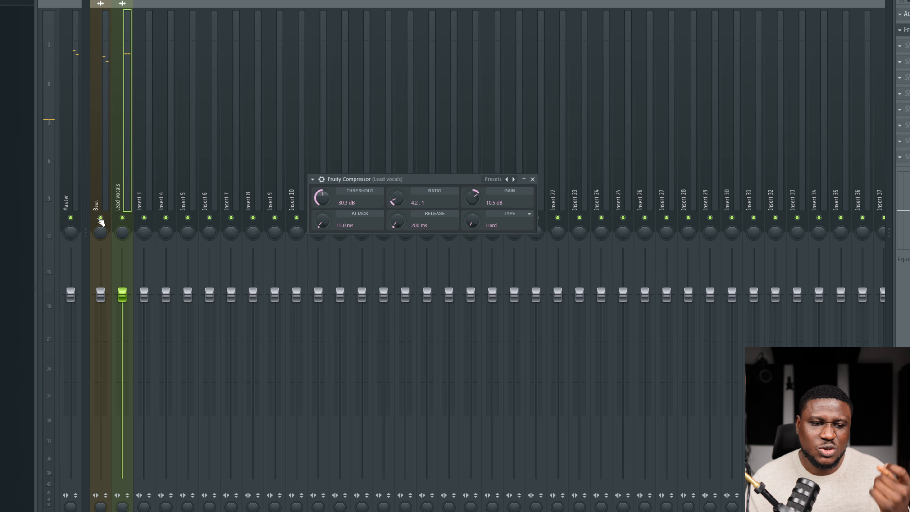
Step: Mute the Beat track and compare the lead vocals alone with Fruity Compressor bypassed and enabled
left_click(100, 218)
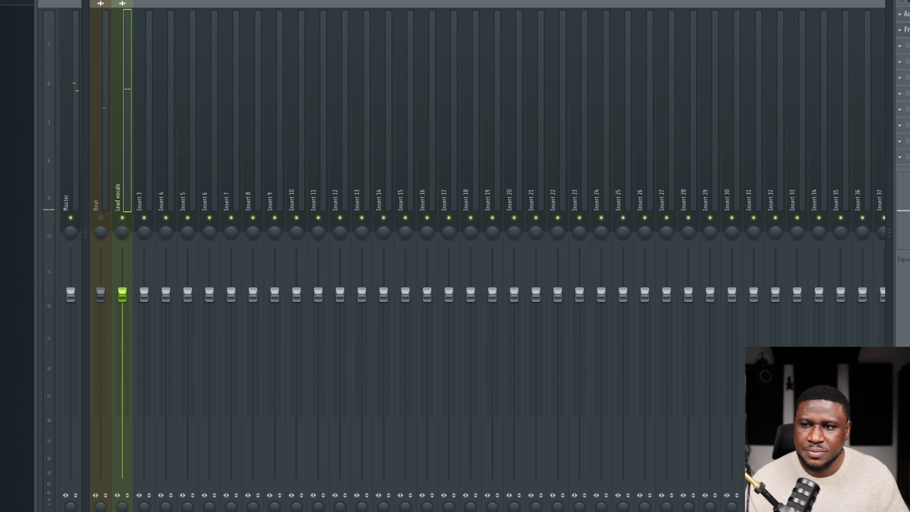
left_click(907, 30)
key("space")
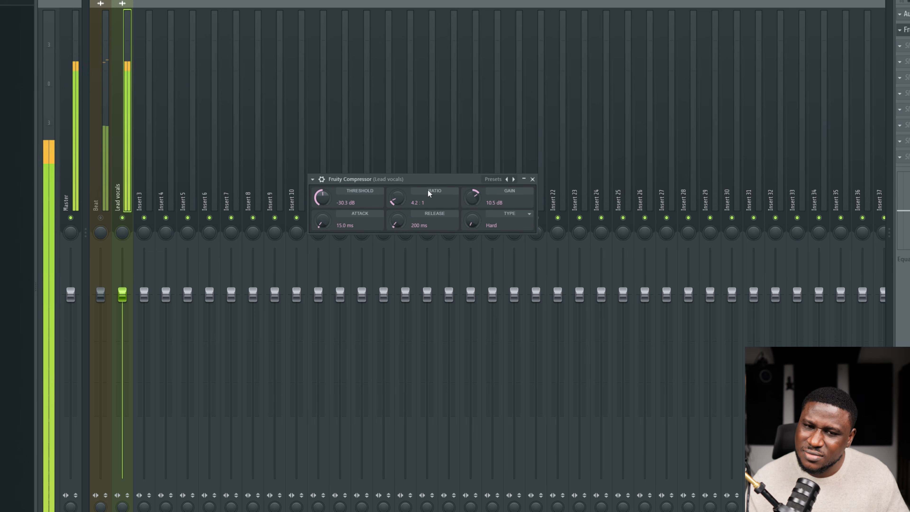
left_click(321, 179)
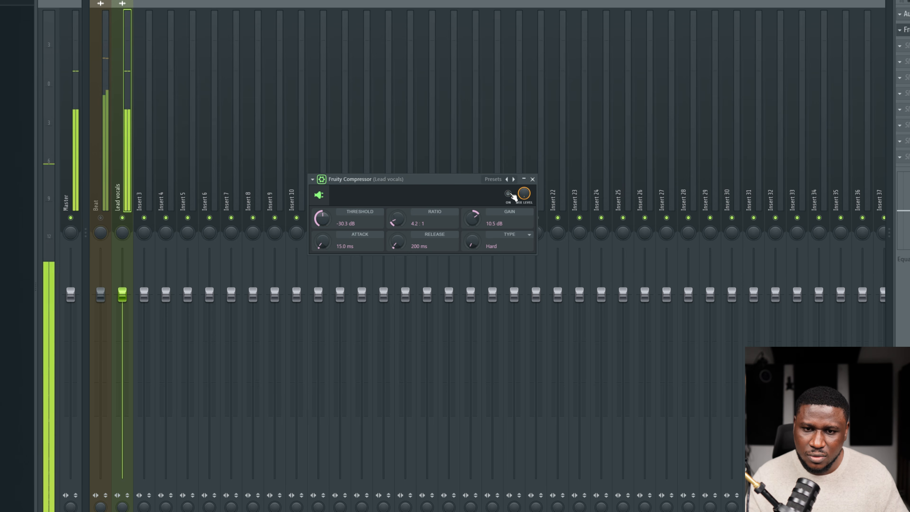
left_click(512, 194)
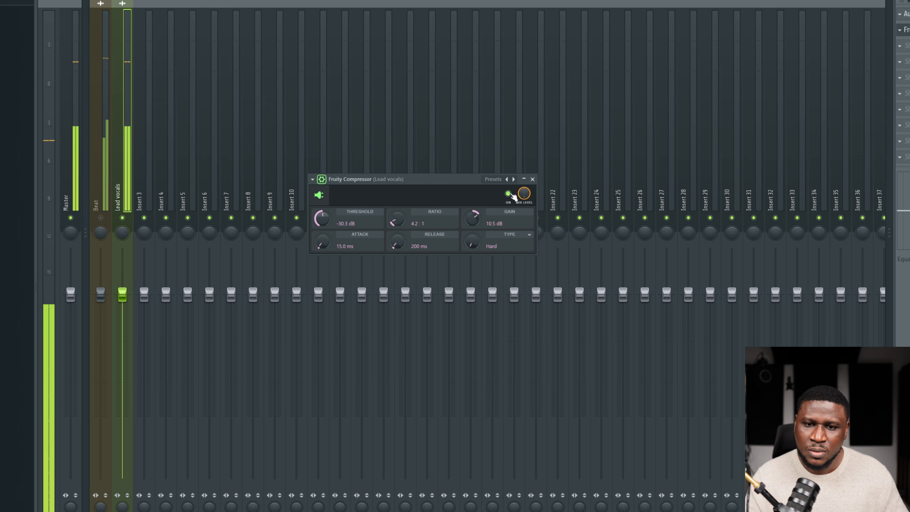
left_click(512, 194)
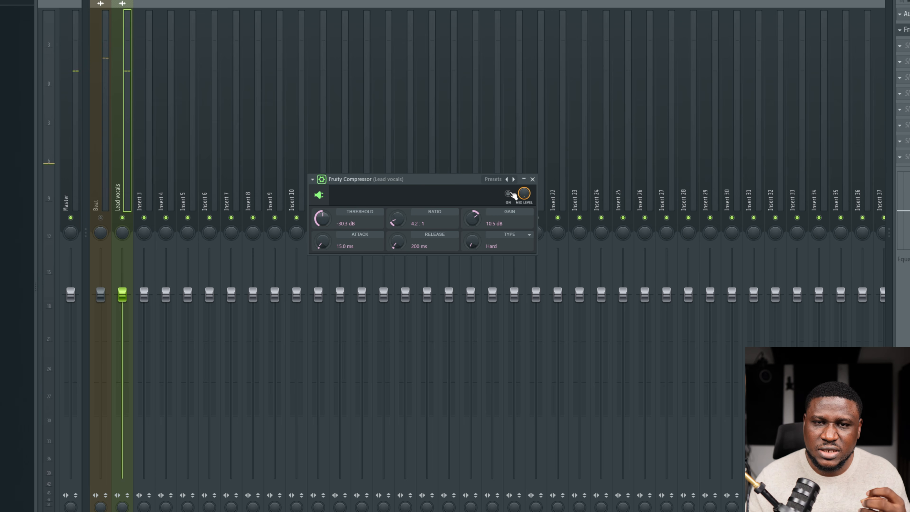
Step: Set the Fruity Compressor's threshold to -22.3 dB and gain to 4.7 dB, with the effect enabled
left_click_drag(322, 228, 322, 215)
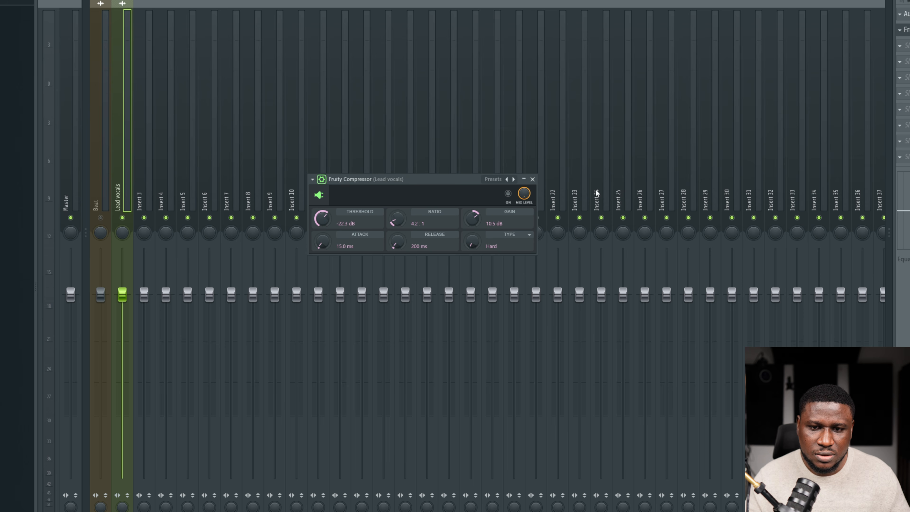
left_click(509, 194)
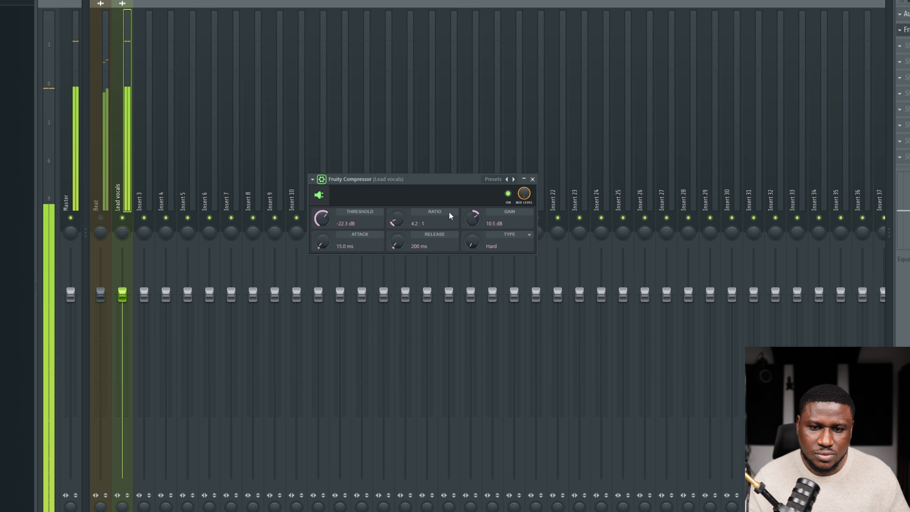
key("space")
left_click_drag(472, 218, 472, 225)
key("space")
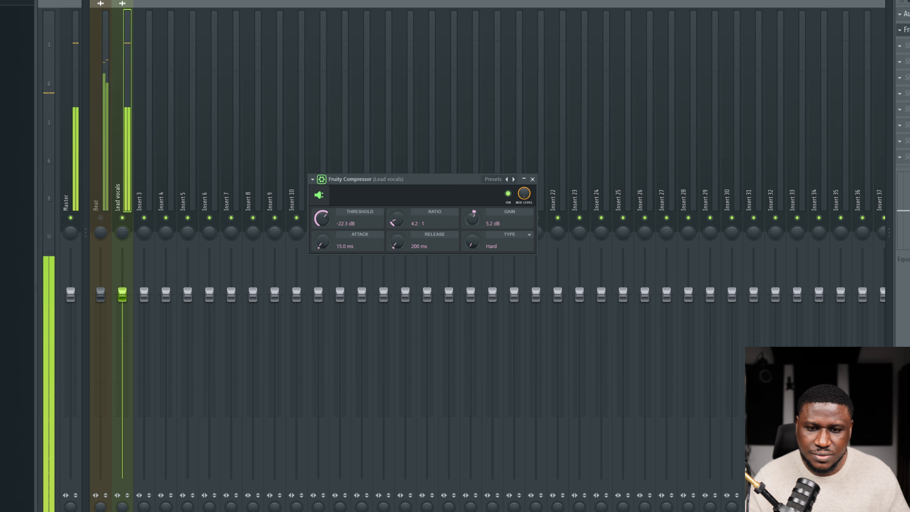
key("space")
Step: Unmute the Beat track and audition the compressed lead vocals together with it
left_click(100, 222)
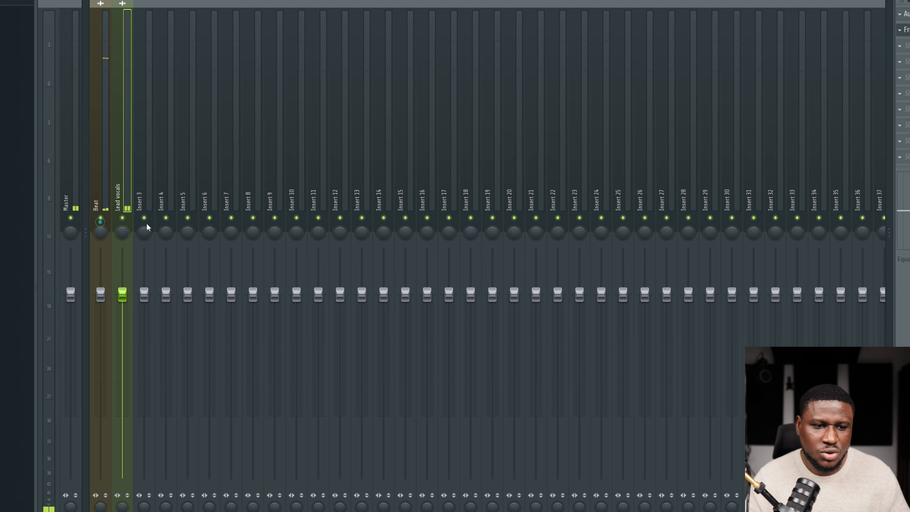
left_click(906, 30)
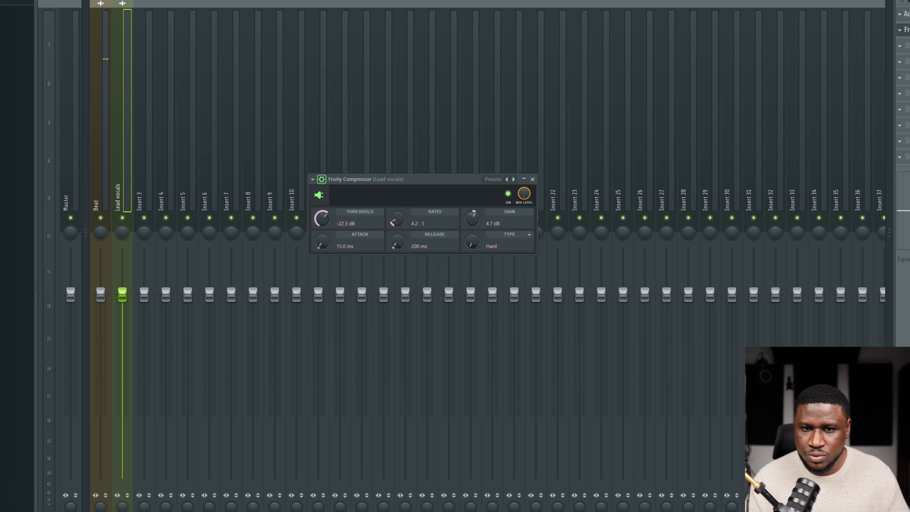
key("space")
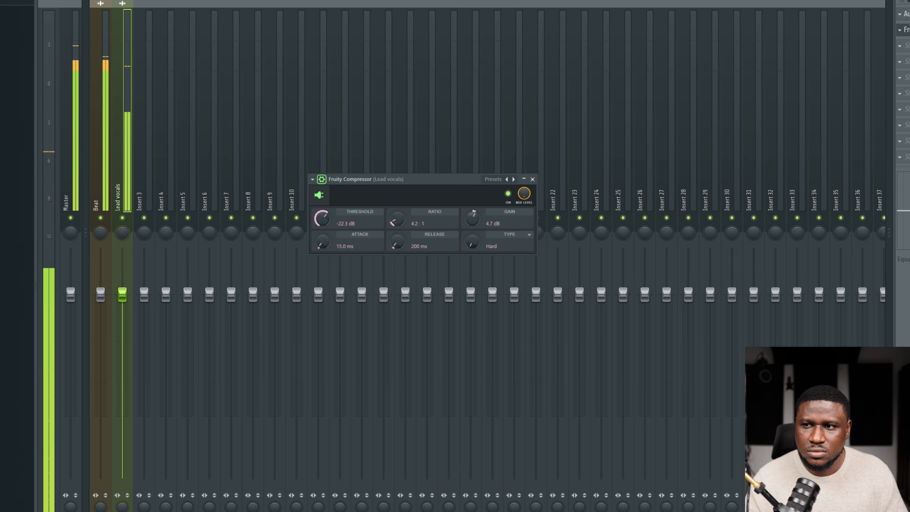
Step: Return to the playlist with the Fruity Compressor window placed over the empty tracks, and stop playback
key("F9")
left_click_drag(412, 190, 529, 215)
left_click(352, 85)
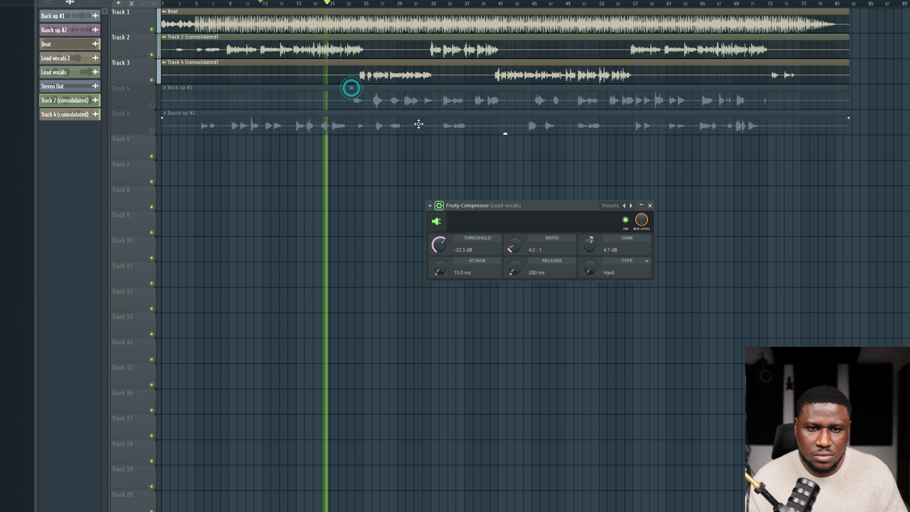
key("space")
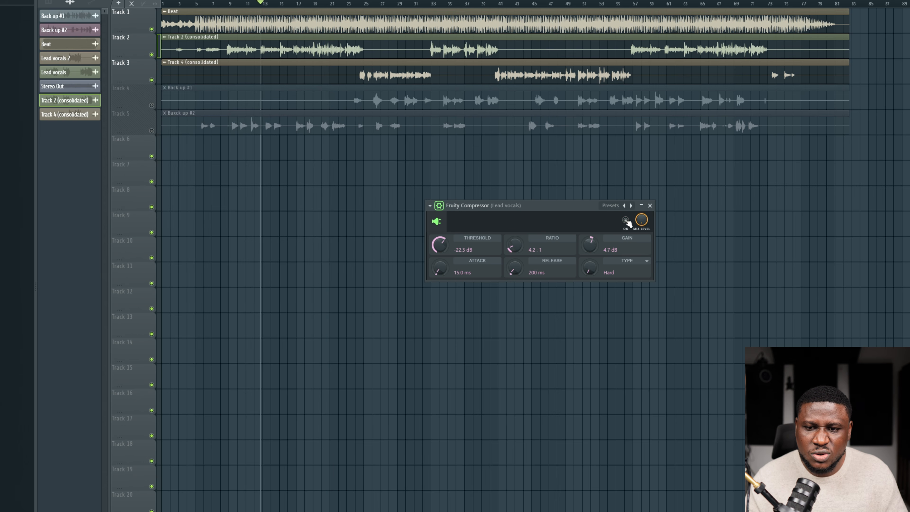
Step: Compare the lead vocals with the beat from bar 13, first with Fruity Compressor bypassed and again with it enabled
left_click(626, 220)
scroll(244, 86, "up", 4)
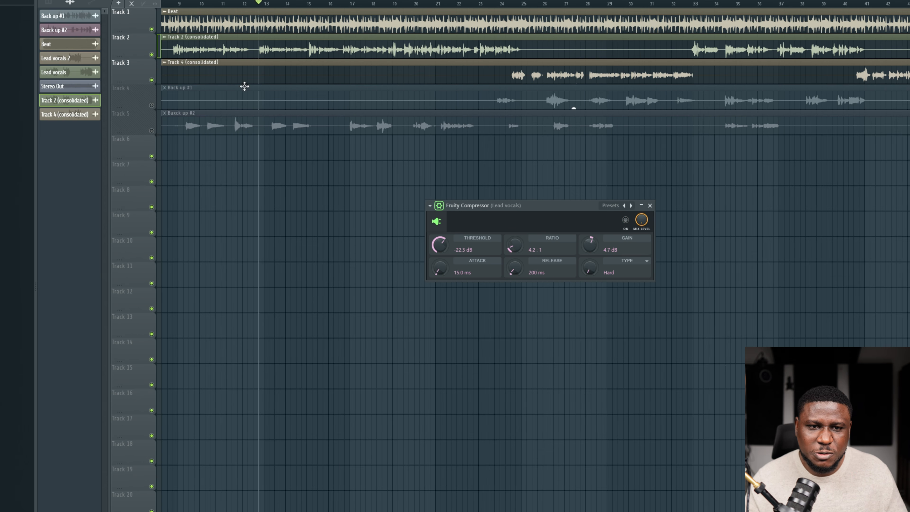
key("space")
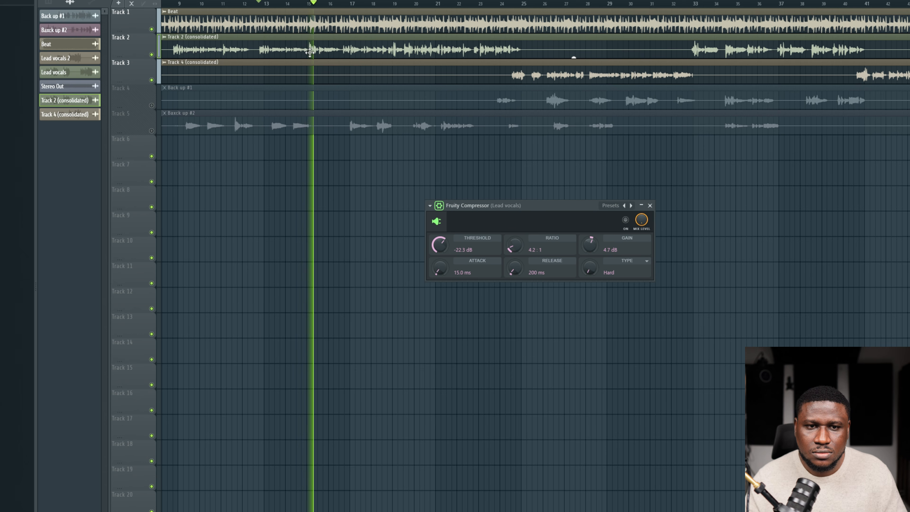
key("space")
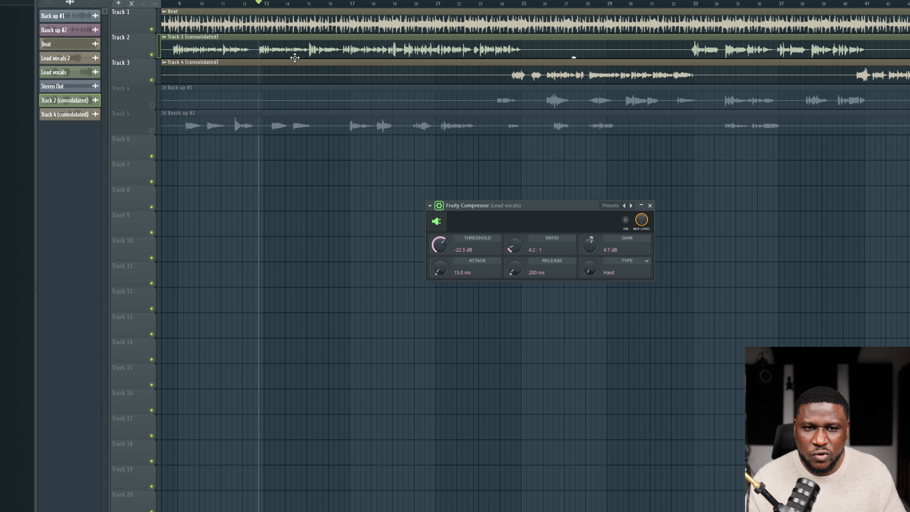
key("space")
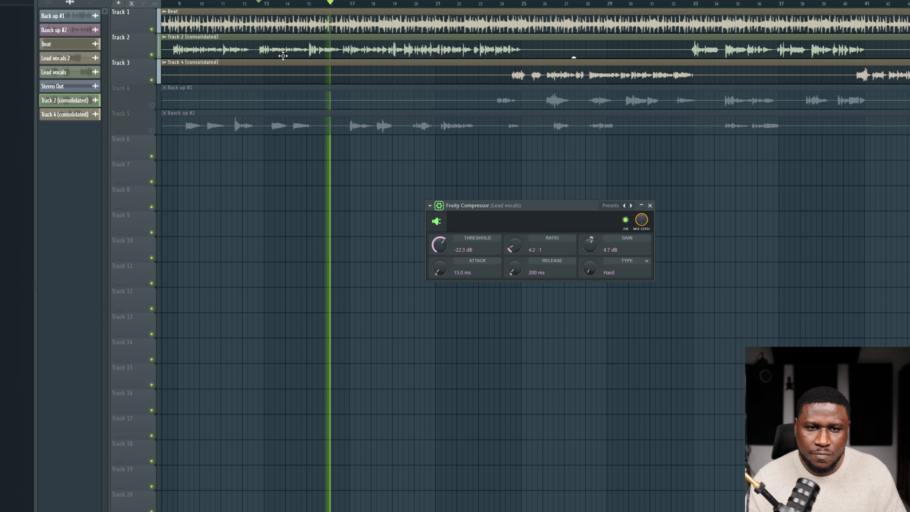
key("space")
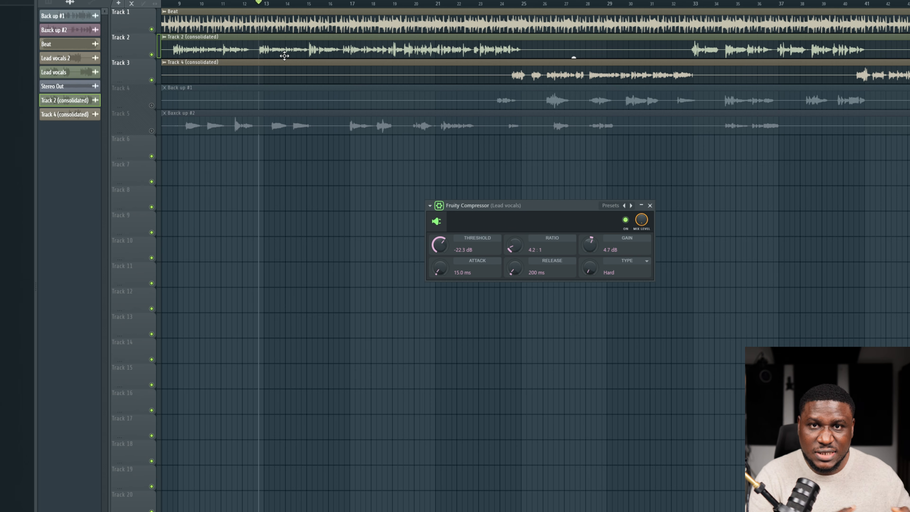
Step: Play the song from 0:47 with Fruity Compressor open over the playlist, listening into the Track 3 vocals
scroll(258, 87, "down", 3)
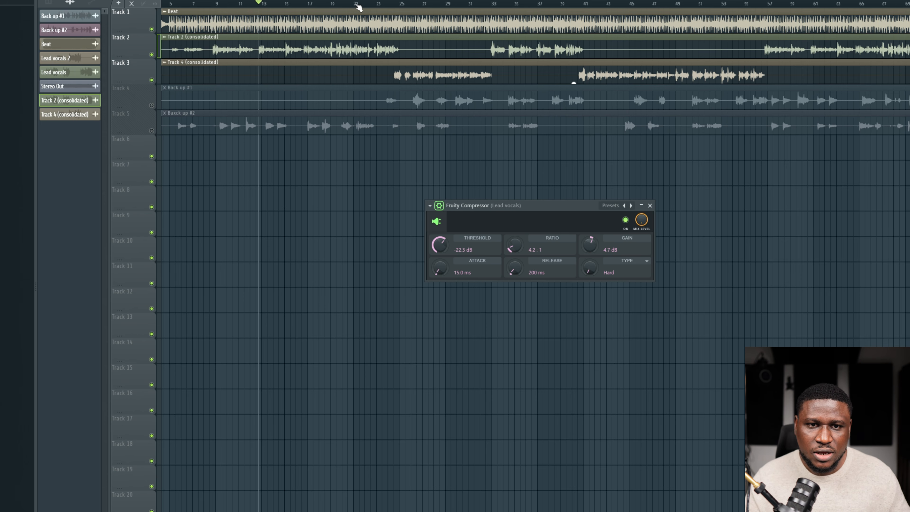
left_click(345, 10)
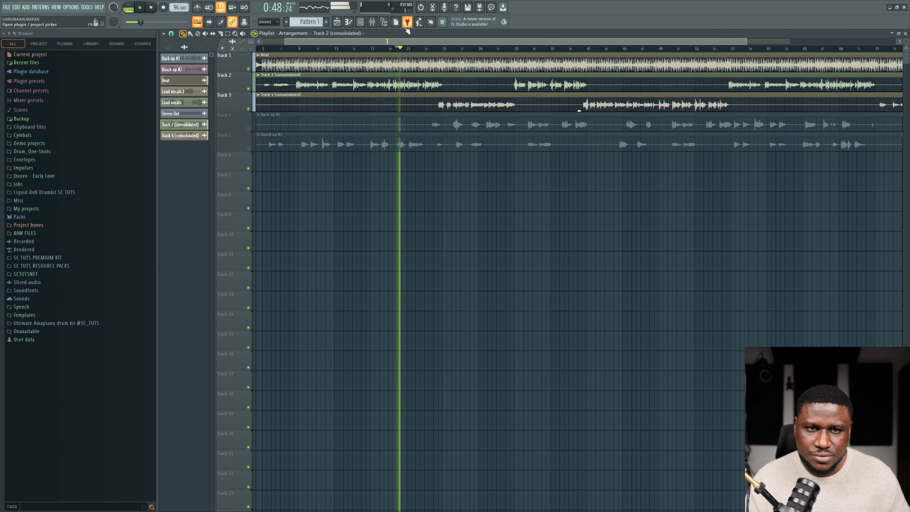
left_click(371, 21)
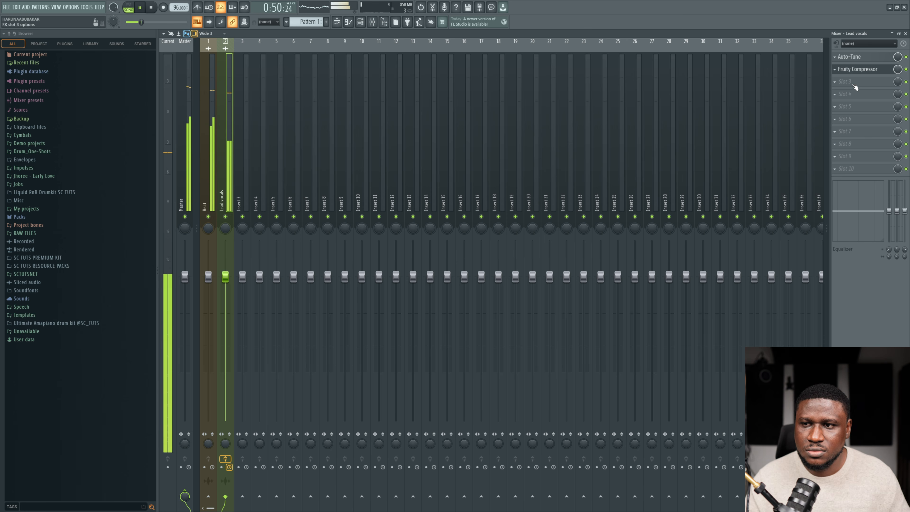
left_click(862, 74)
key("F5")
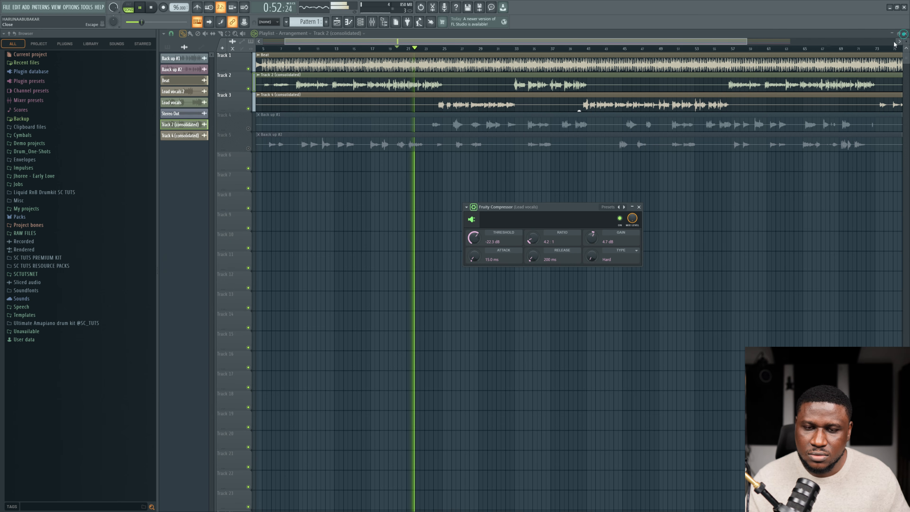
scroll(435, 94, "up", 3)
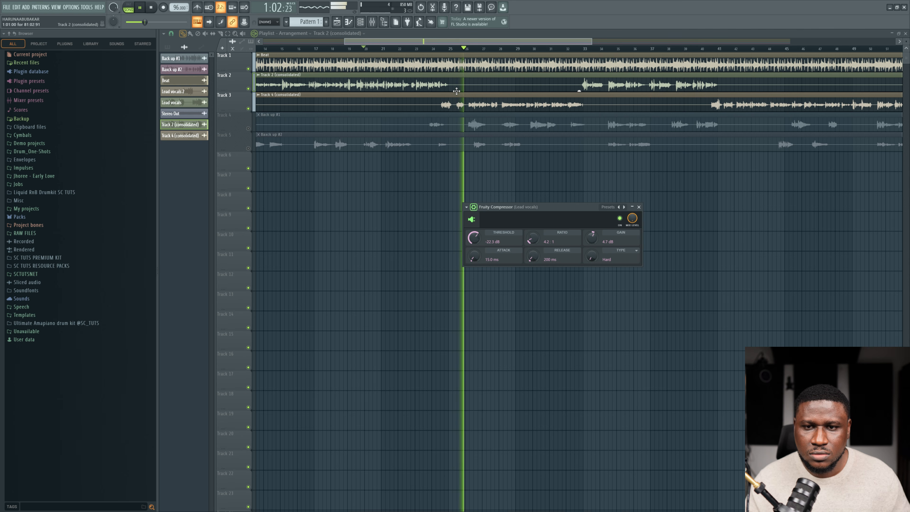
scroll(458, 94, "down", 2)
scroll(457, 94, "down", 1)
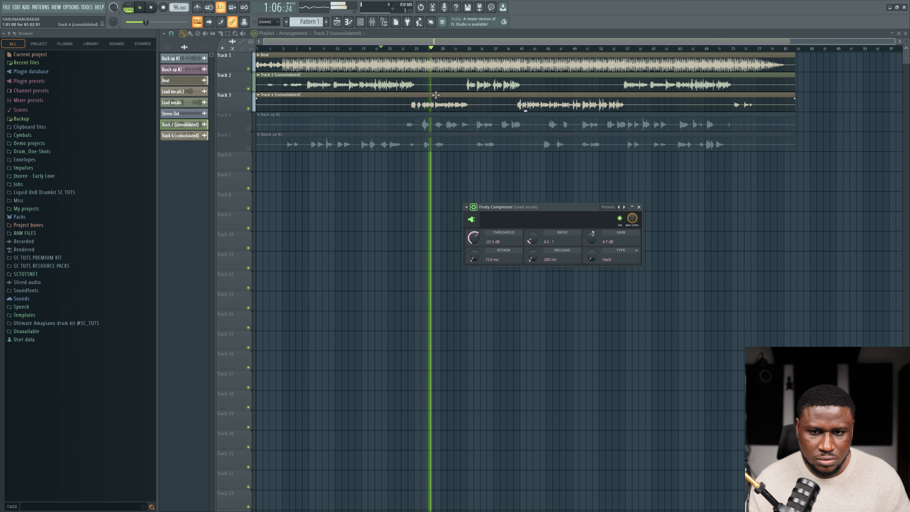
Step: Set the Fruity Compressor's attack to 8.0 ms and audition the lead vocals with the beat
key("space")
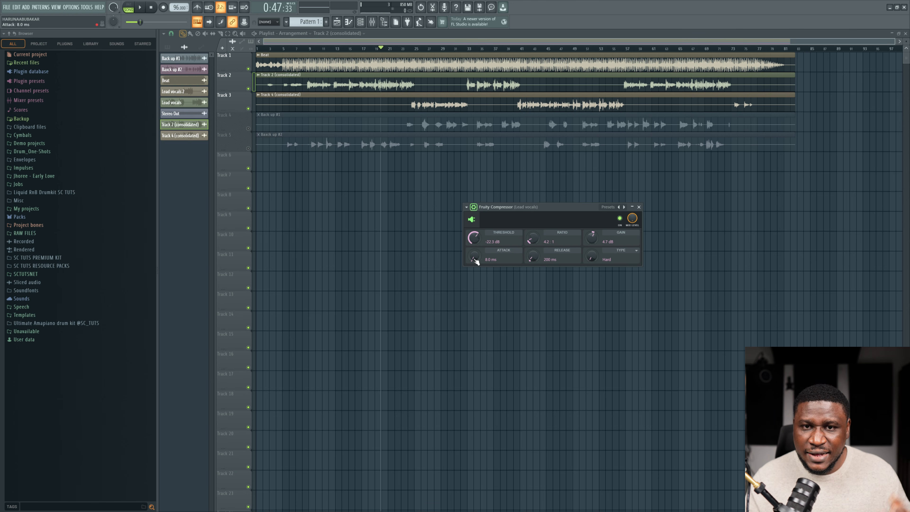
key("space")
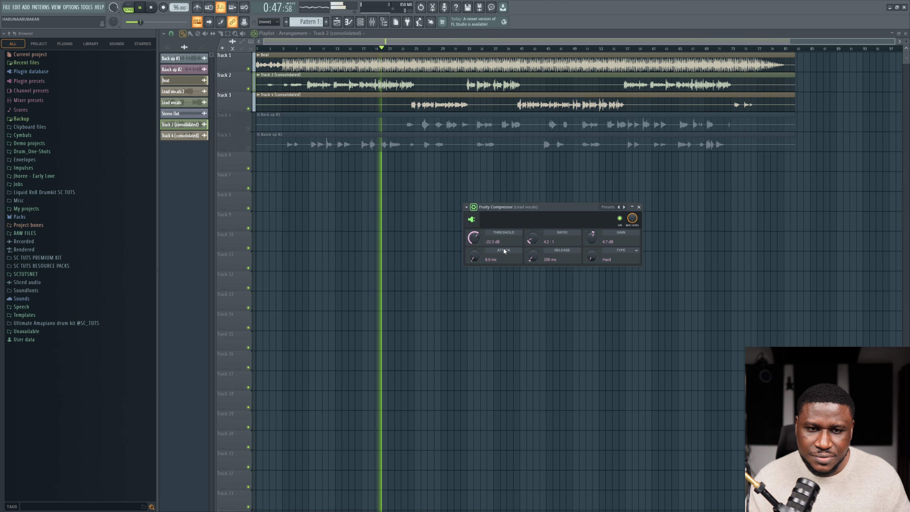
key("space")
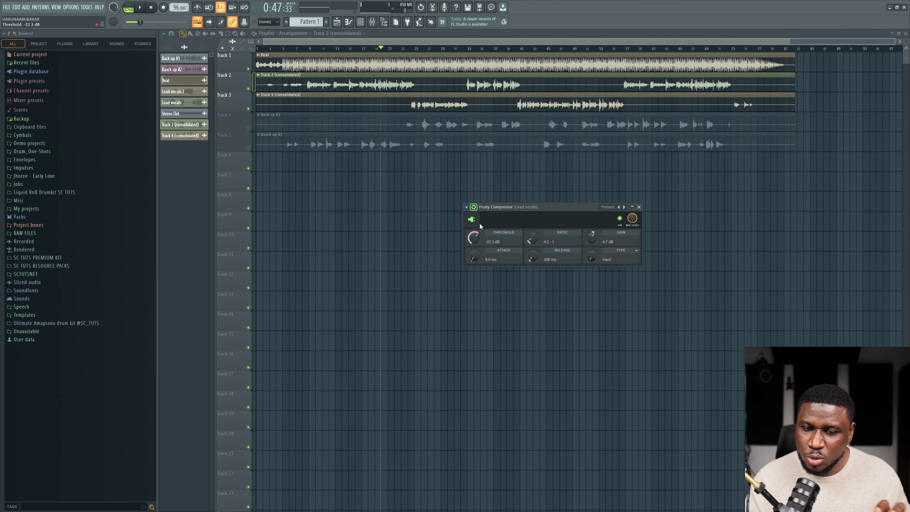
key("space")
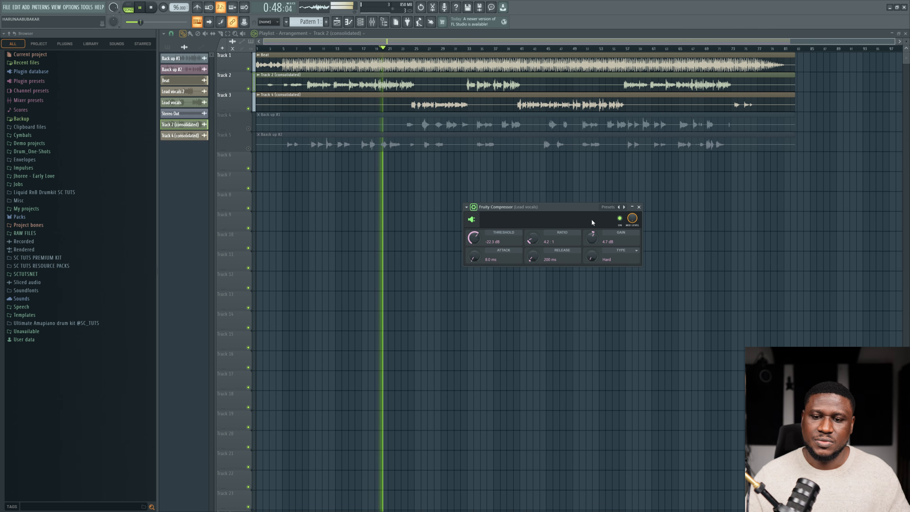
Step: Close the compressor, stop playback and add Fruity Parametric EQ 2 to the third effect slot of the Lead vocals insert
left_click(639, 207)
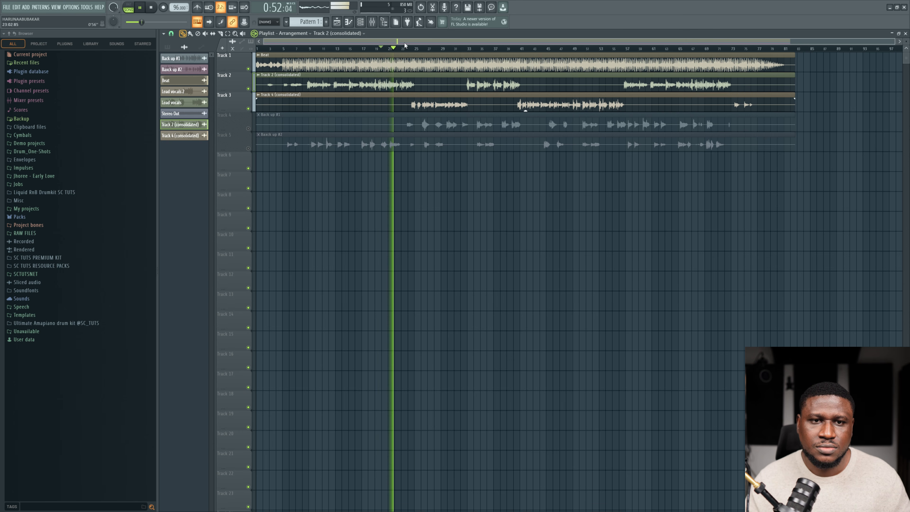
left_click(372, 21)
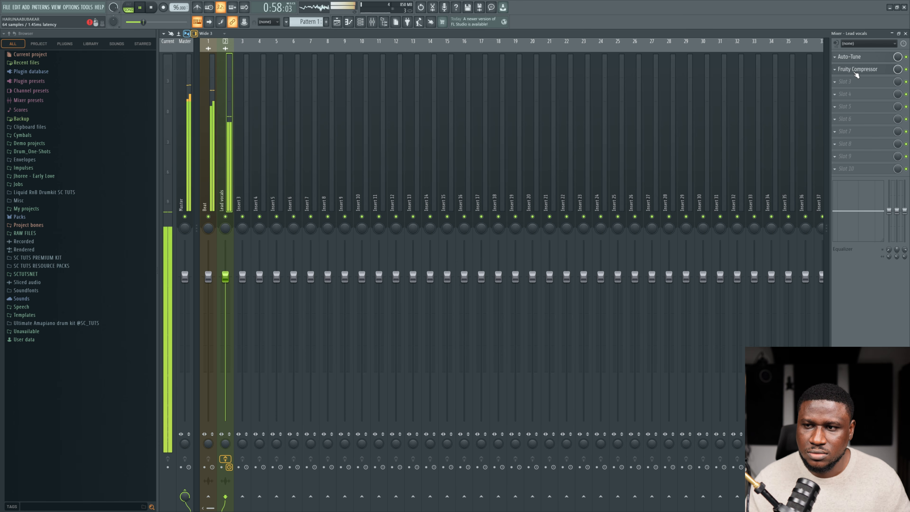
key("space")
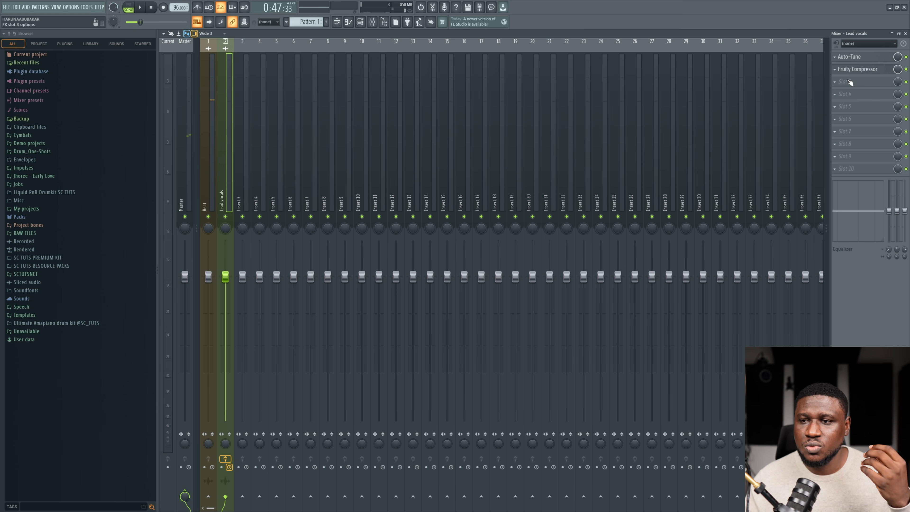
left_click(850, 83)
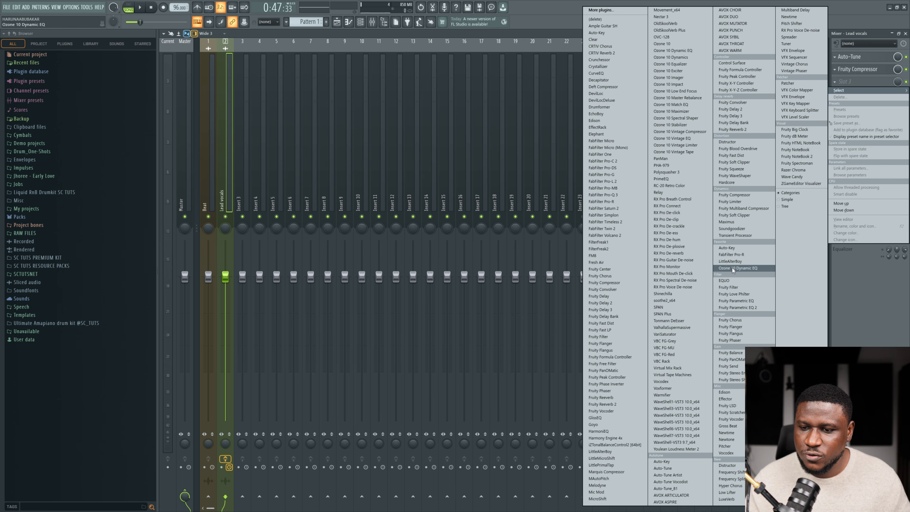
left_click(740, 307)
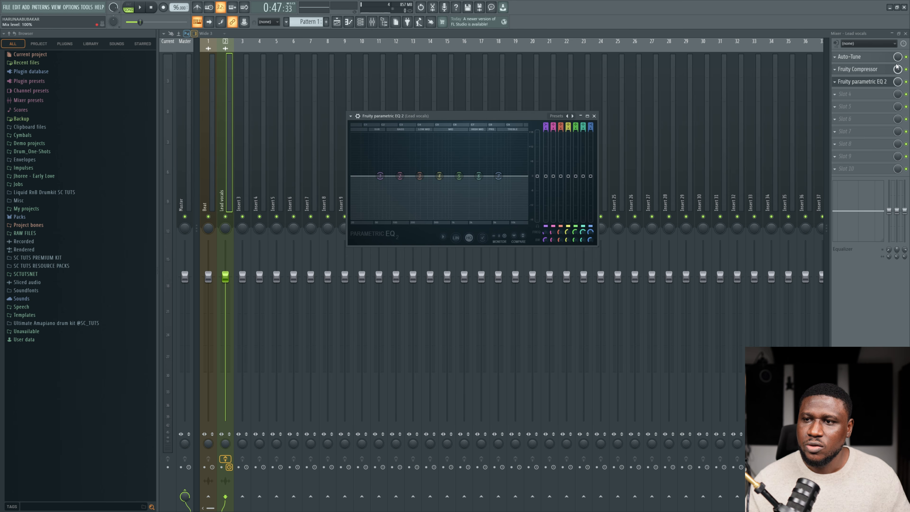
Step: Return to the playlist, place the EQ window below the clips, show its wrapper options and make it detached
left_click(905, 33)
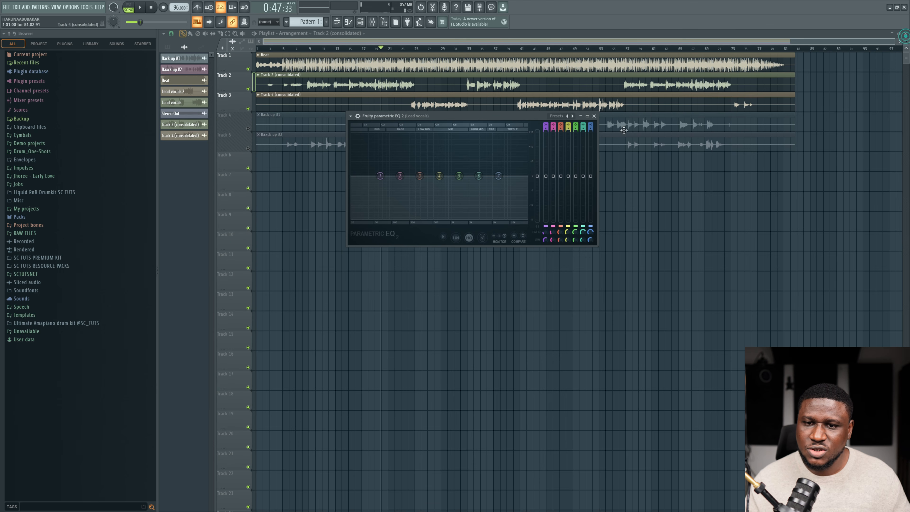
left_click_drag(502, 113, 572, 191)
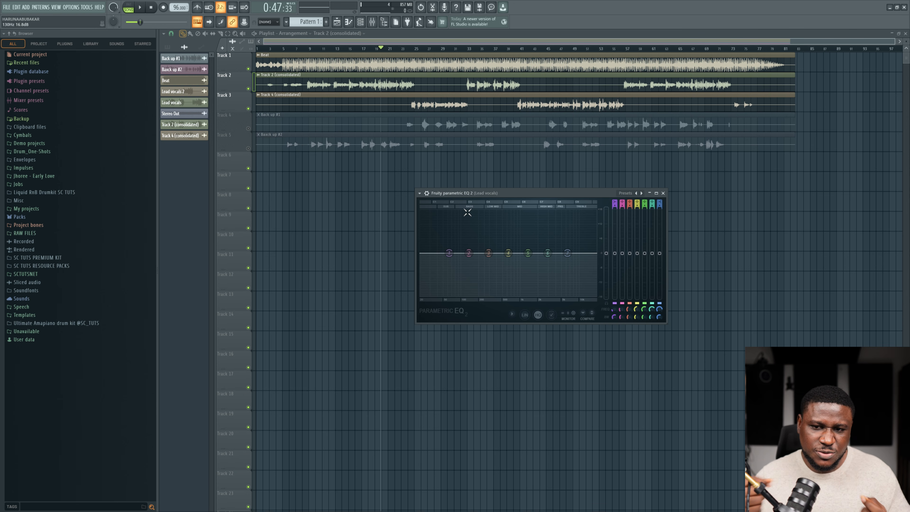
left_click(427, 194)
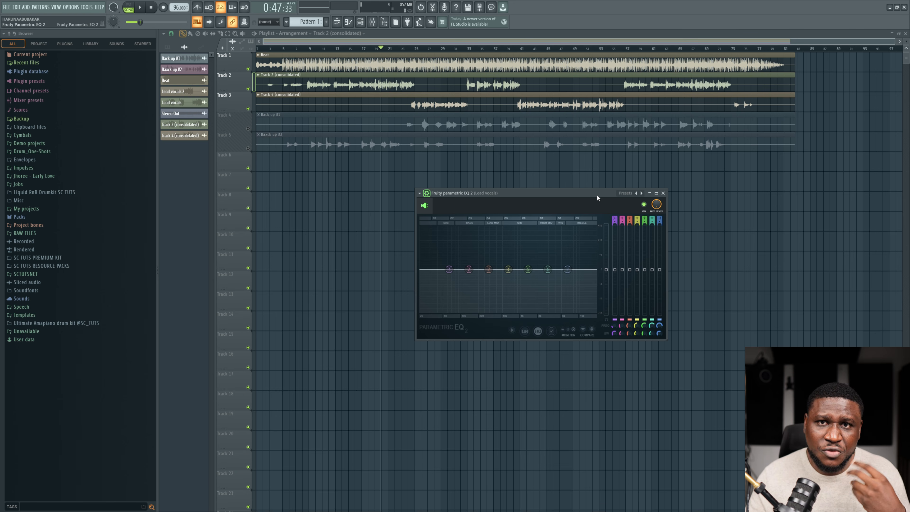
left_click_drag(598, 195, 597, 222)
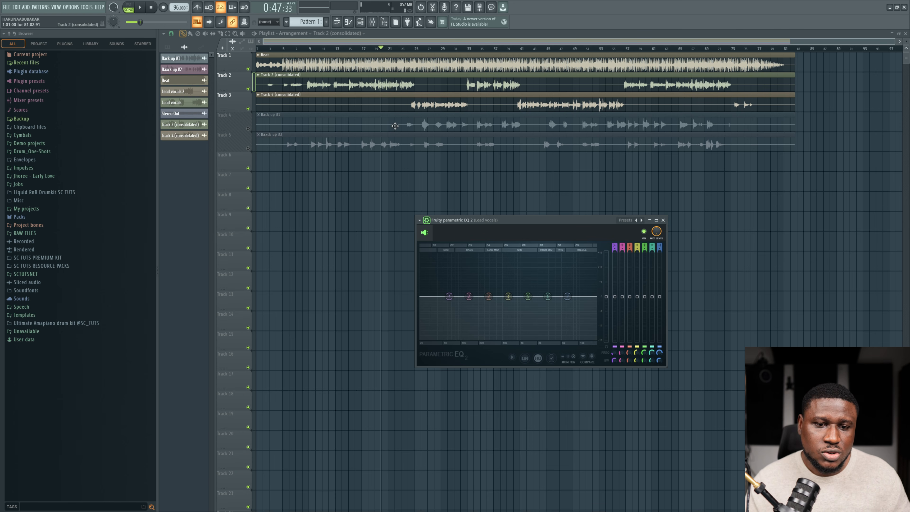
left_click(420, 222)
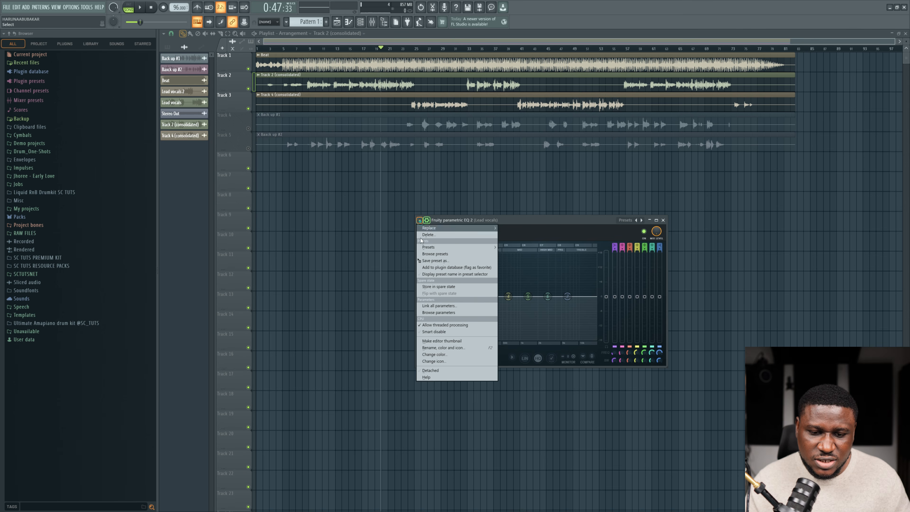
left_click(429, 371)
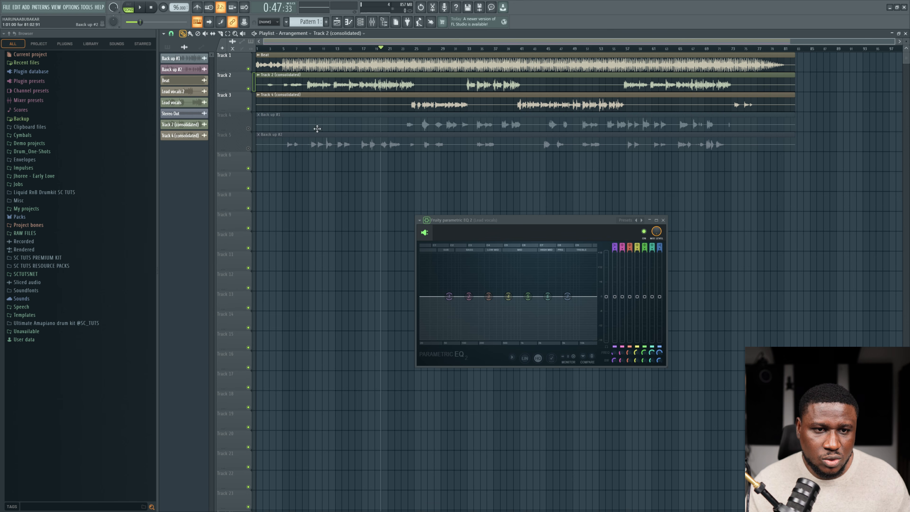
Step: Solo Track 2 and play it from 0:19 to view the vocal's spectrum in Fruity Parametric EQ 2
left_click(309, 49)
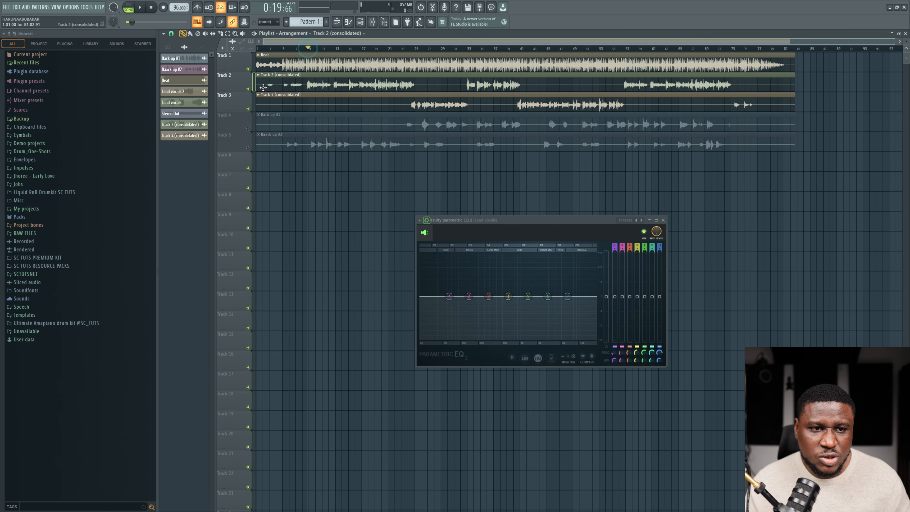
right_click(249, 89)
key("space")
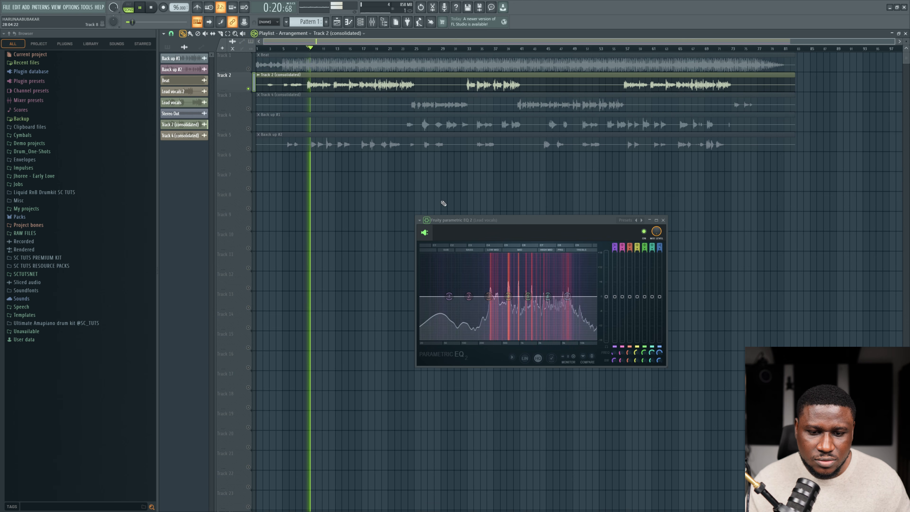
key("space")
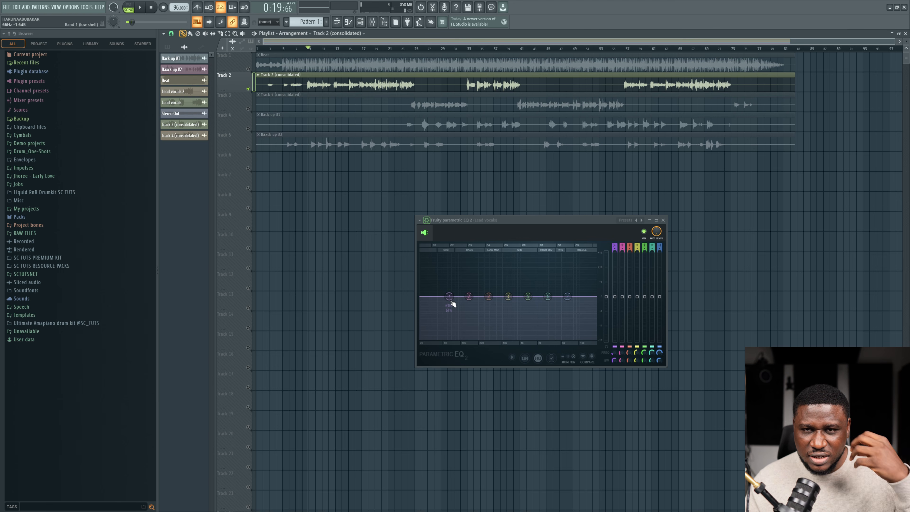
Step: Replay the soloed vocal and examine its low frequencies around band 1 of the EQ
left_click_drag(452, 300, 451, 300)
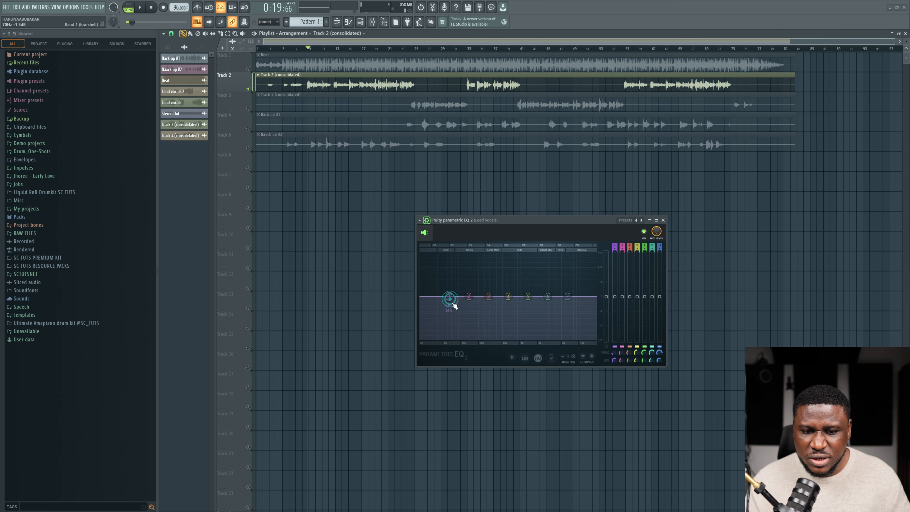
key("space")
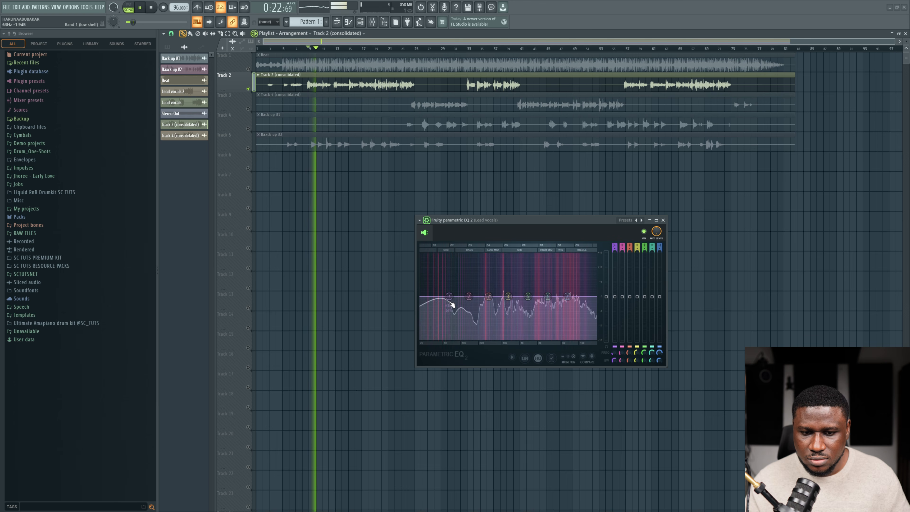
key("space")
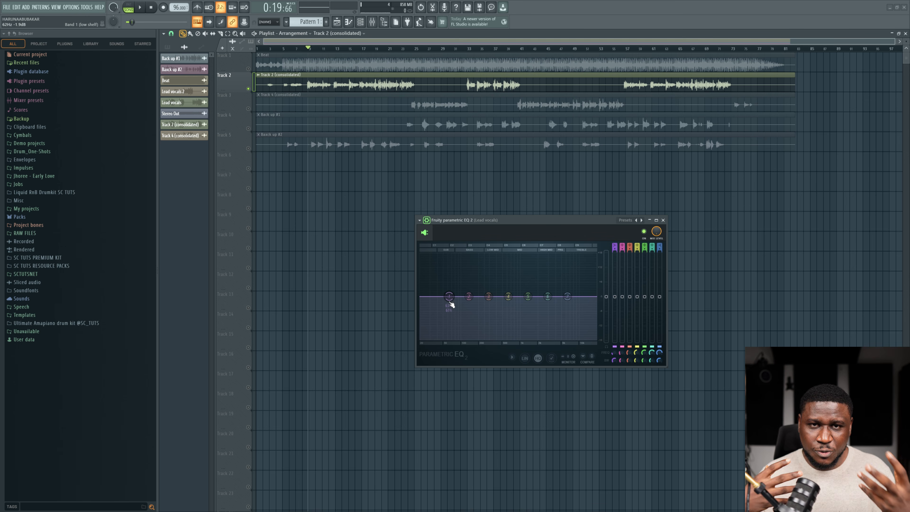
key("space")
key("space")
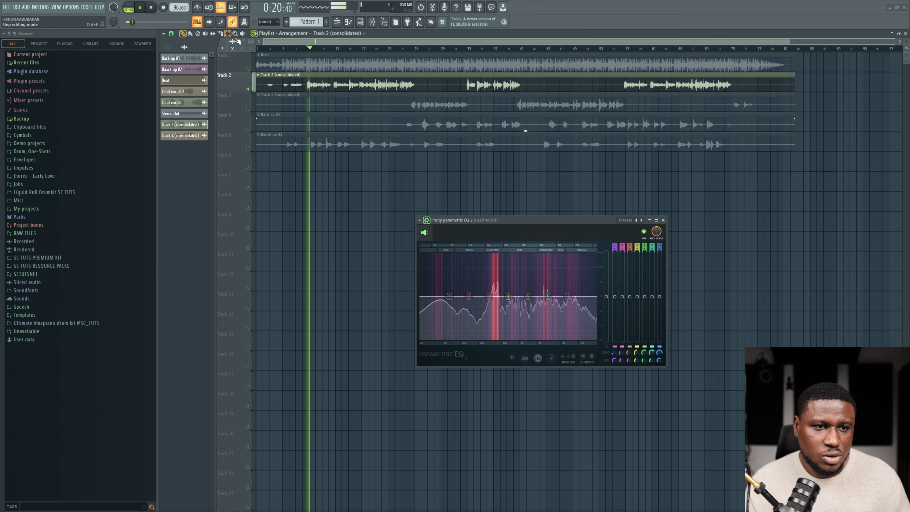
Step: Unmute the Beat track and set band 1 of the vocal EQ to a high-pass filter with the Steep 6 order
left_click(247, 68)
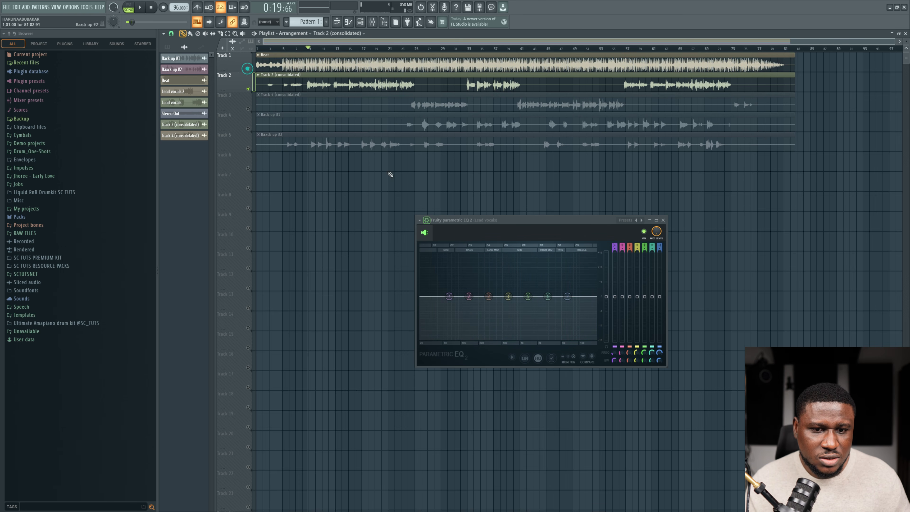
left_click(454, 297)
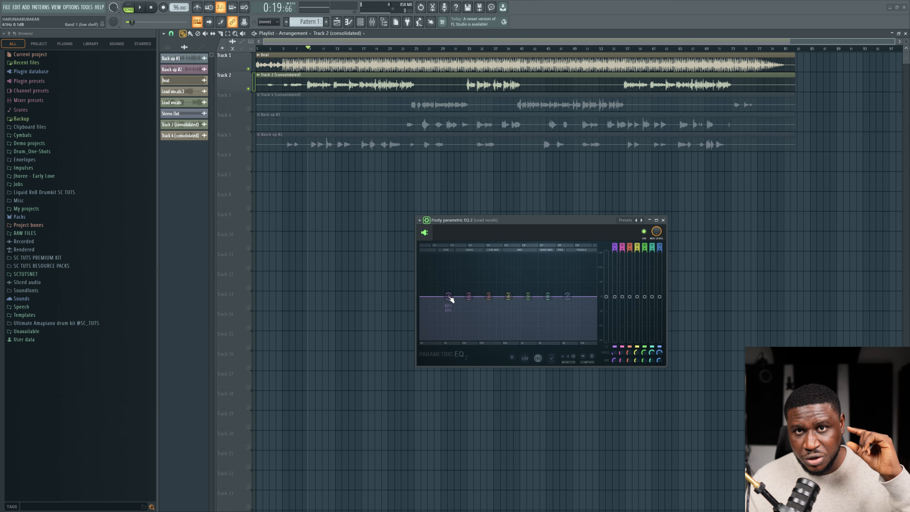
right_click(449, 298)
mouse_move(465, 316)
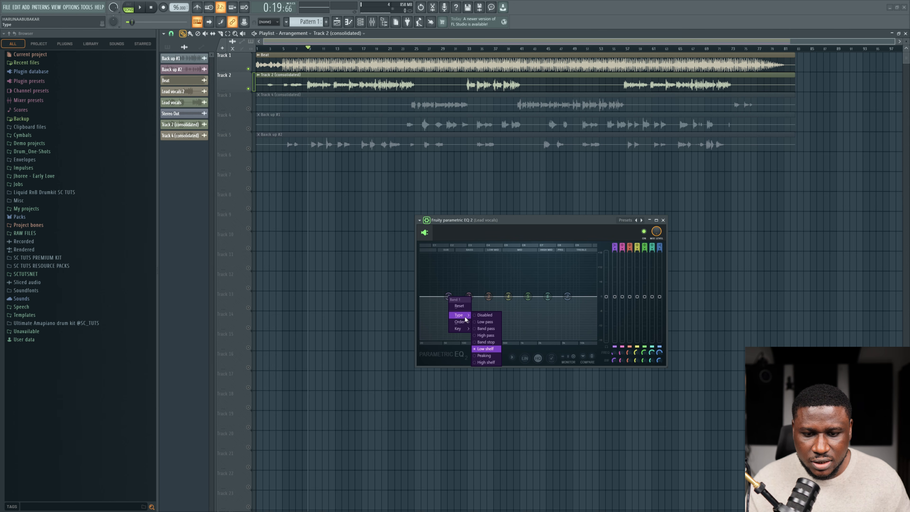
left_click(485, 335)
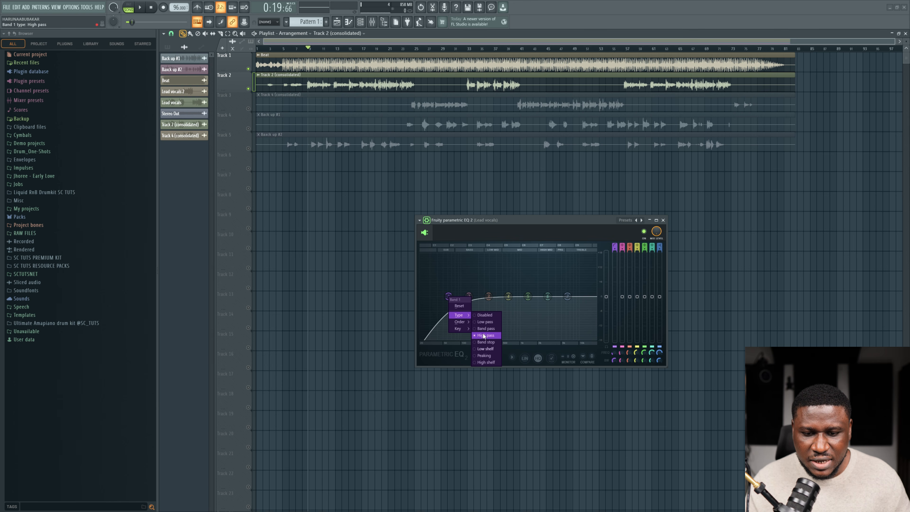
mouse_move(459, 321)
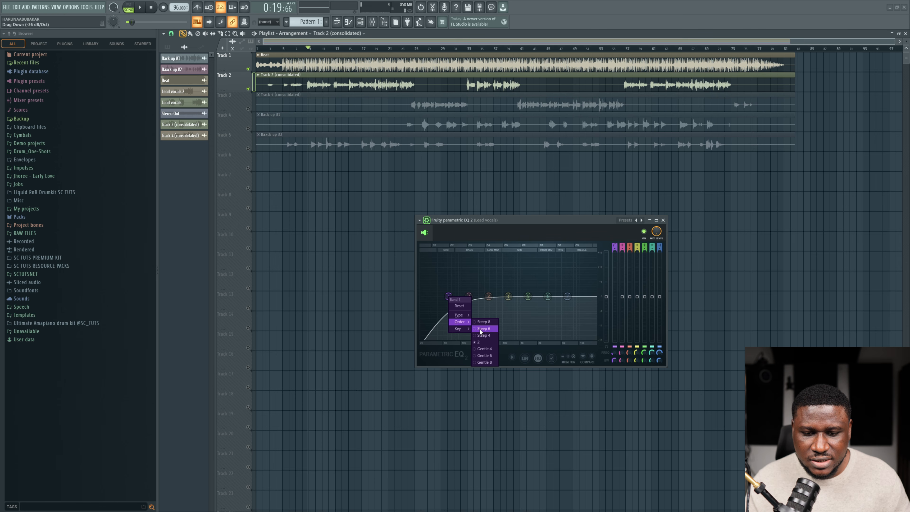
left_click(482, 328)
left_click(438, 285)
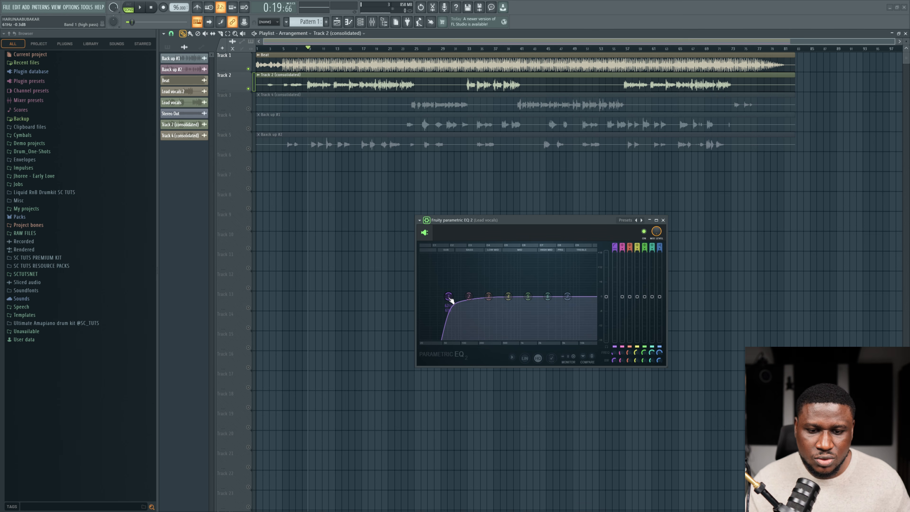
Step: Raise the band 1 high-pass cutoff to about 105 Hz, fine-tuning it while the vocal and beat play
key("space")
left_click_drag(449, 297, 462, 298)
key("space")
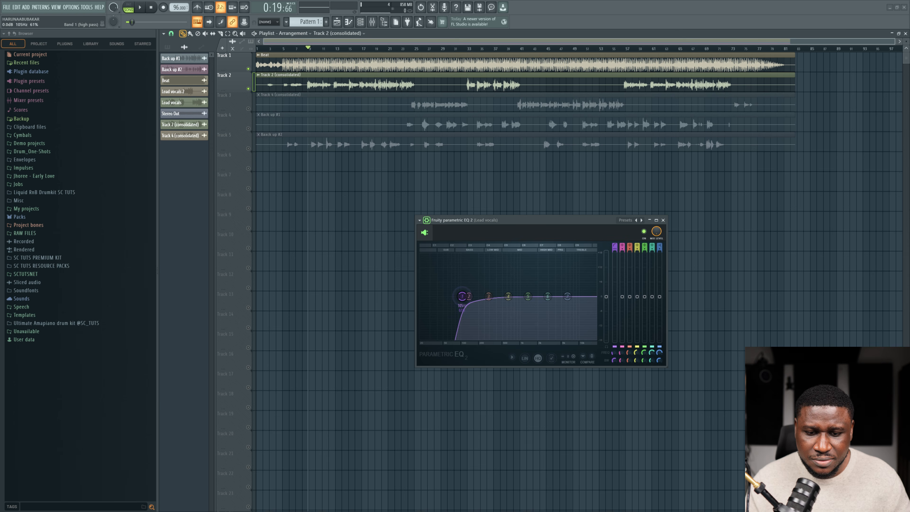
key("space")
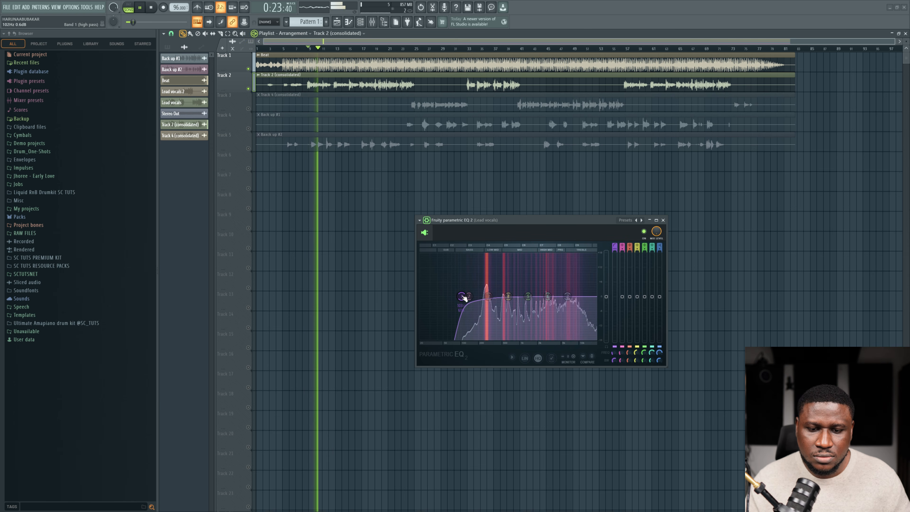
left_click_drag(462, 296, 464, 296)
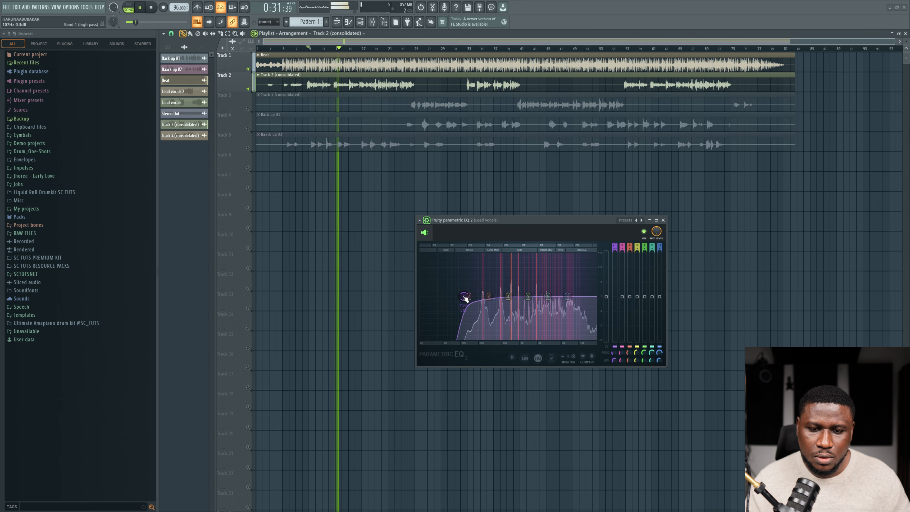
left_click_drag(465, 298, 464, 298)
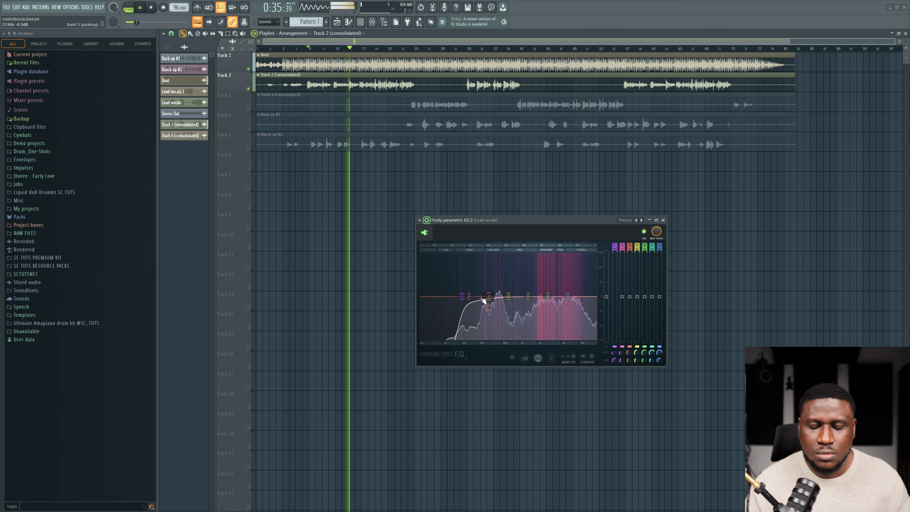
key("space")
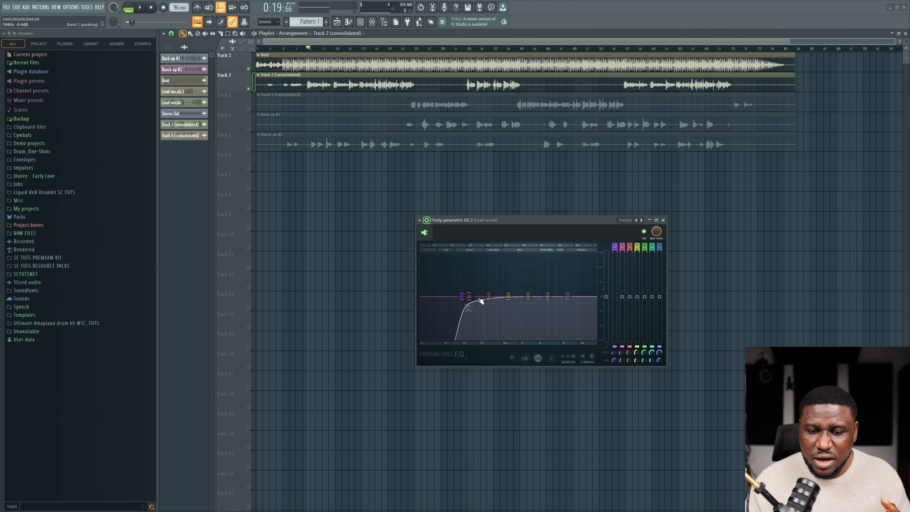
Step: Boost band 3 into a narrow peak of about 18 dB near 280 Hz, auditioning it with the beat and with the Beat track muted
left_click_drag(469, 297, 487, 255)
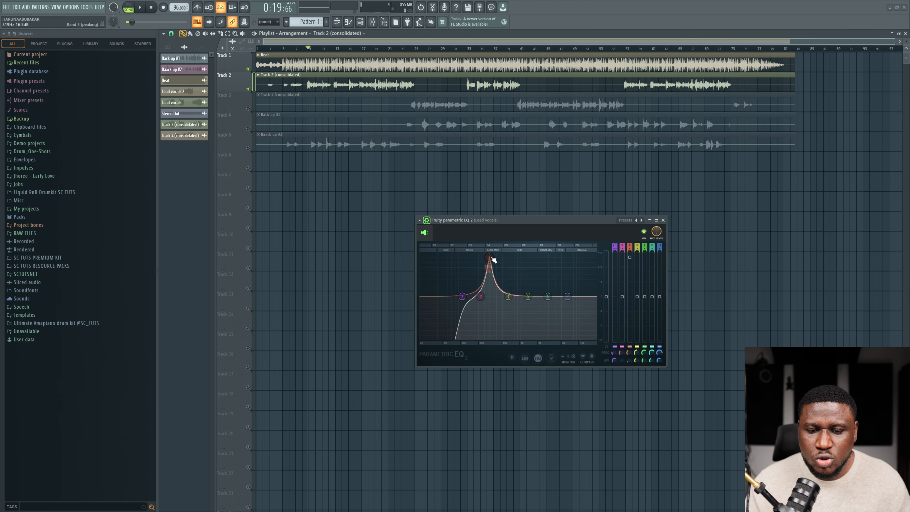
key("space")
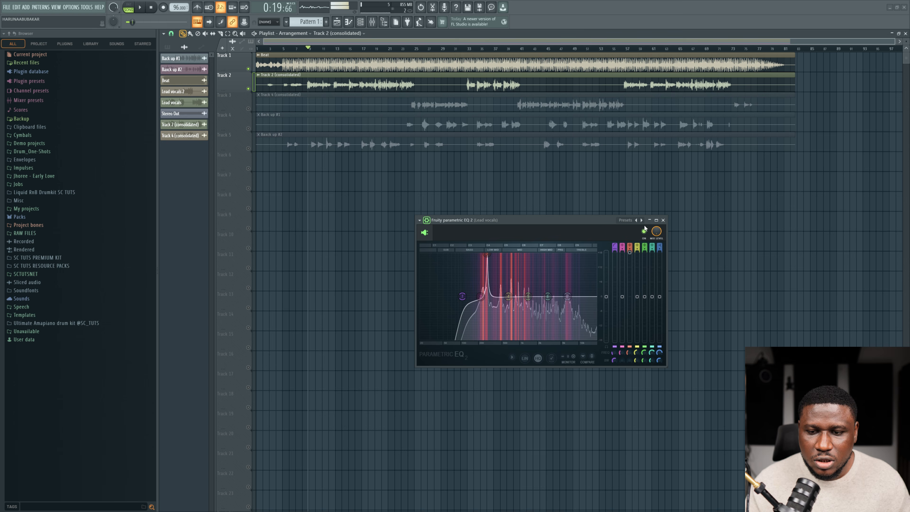
key("space")
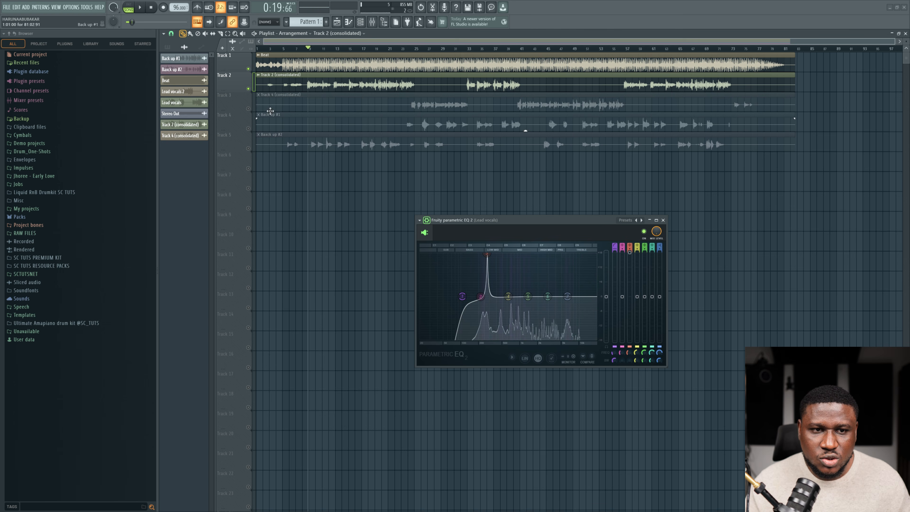
left_click(248, 69)
key("space")
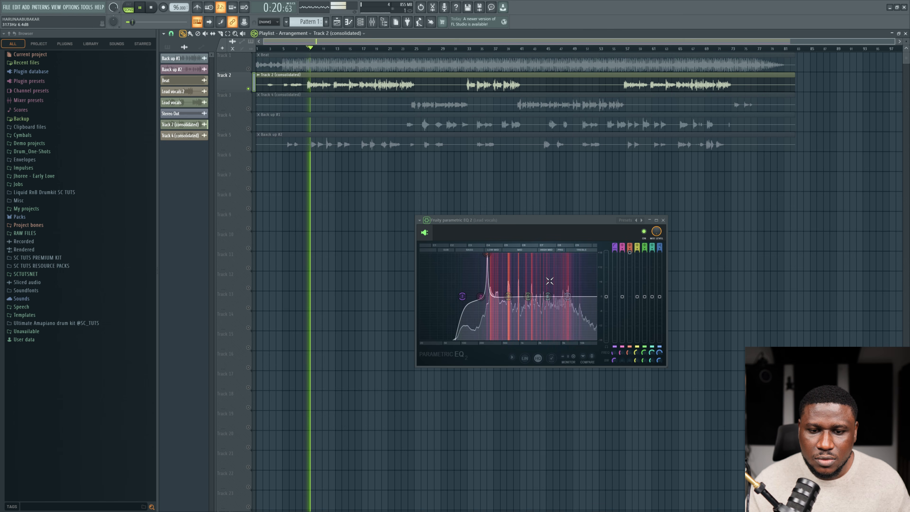
key("space")
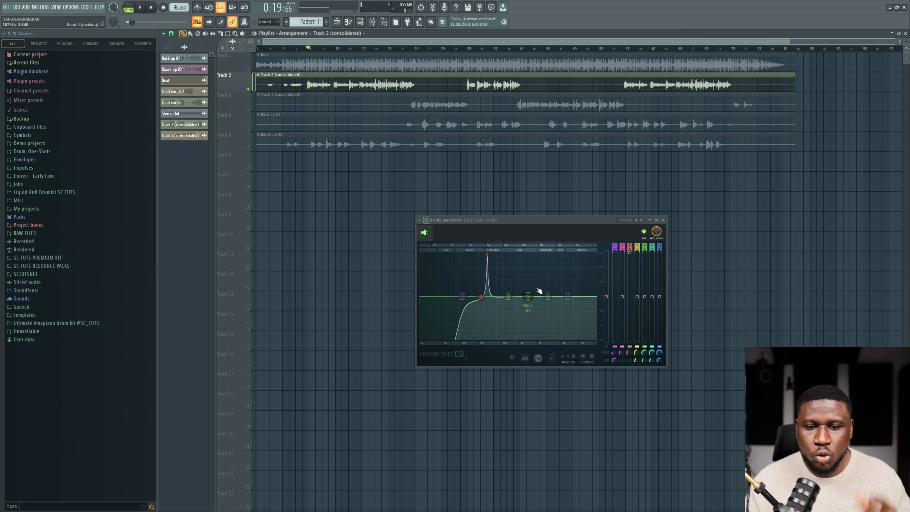
Step: Sweep band 3's narrow peak around 280 Hz during playback, reduce it to a gentle cut of about 2 dB and replay the vocal
key("space")
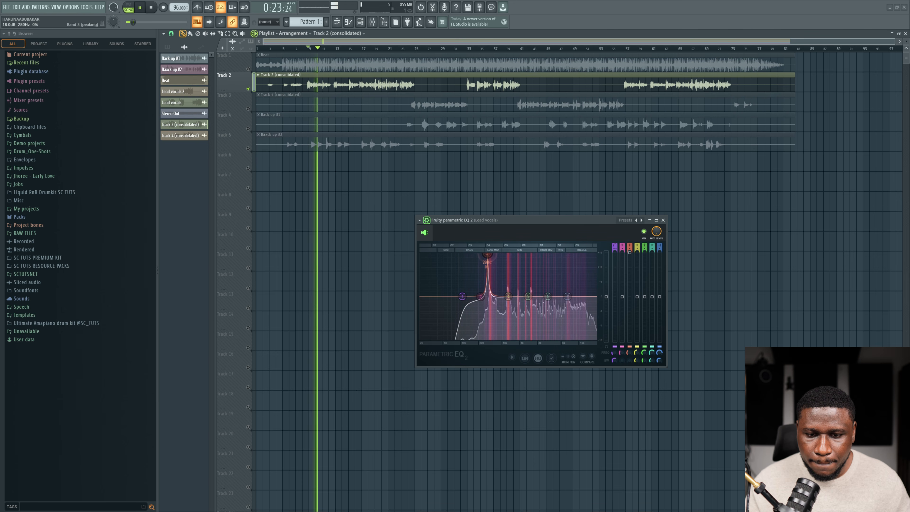
left_click_drag(488, 254, 487, 254)
key("space")
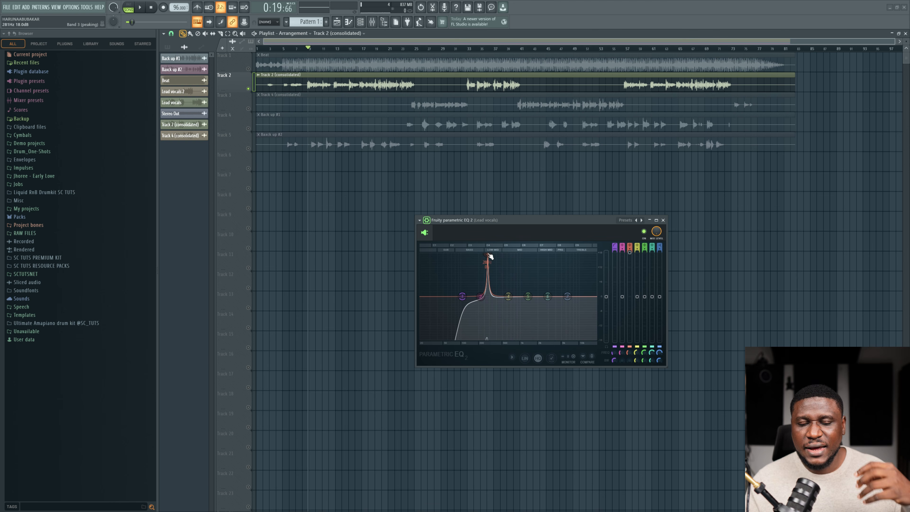
left_click_drag(489, 256, 492, 262)
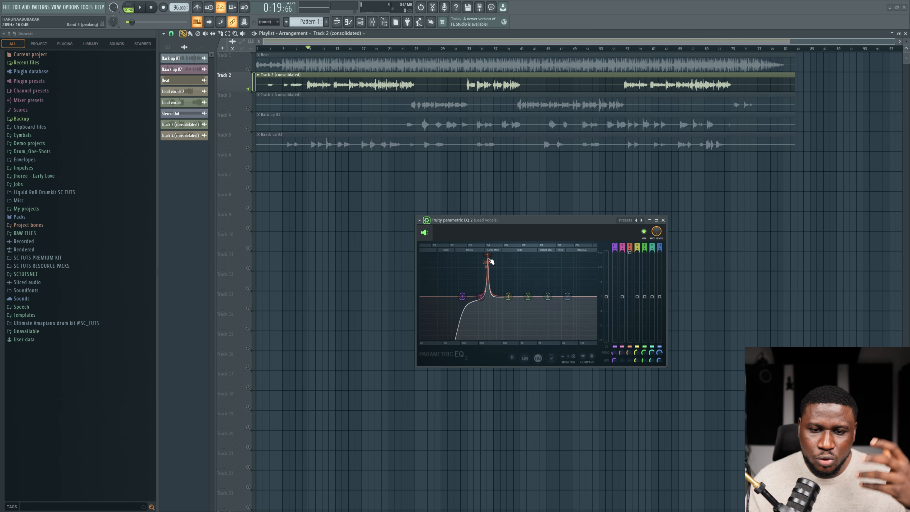
key("space")
left_click_drag(490, 261, 490, 257)
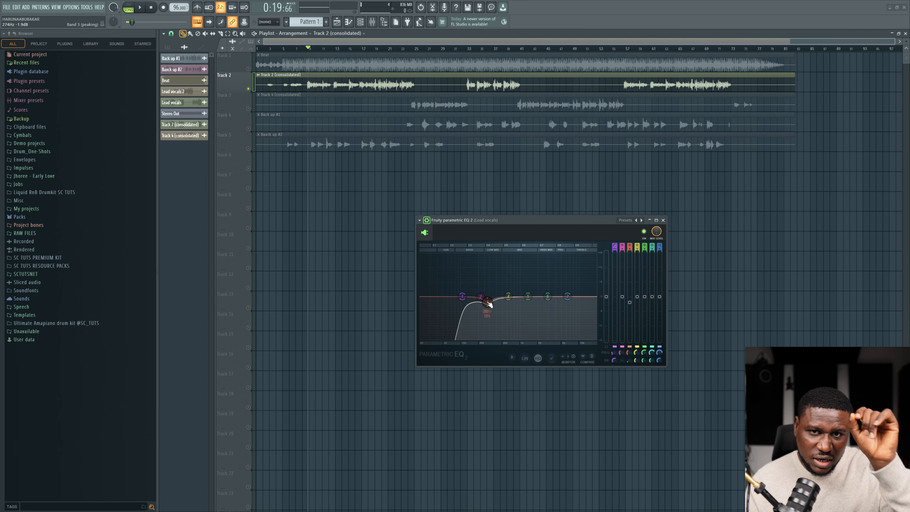
key("space")
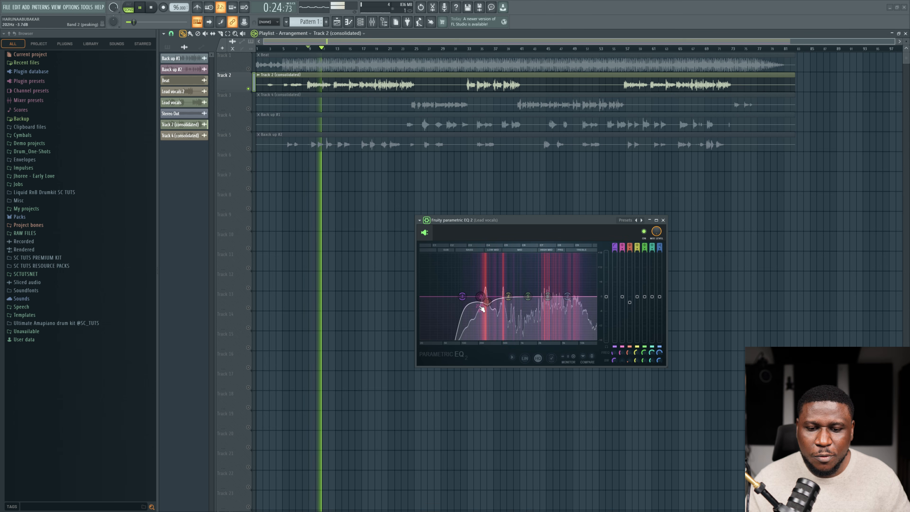
key("space")
Step: Unmute the Beat track, sweep a narrow boost on band 4 during playback and turn it into a 2.2 dB cut at about 674 Hz
left_click(249, 69)
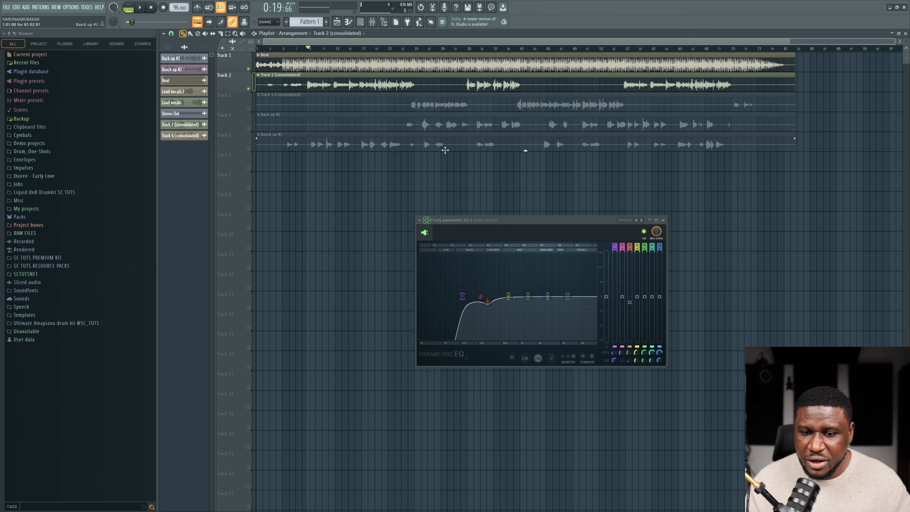
key("space")
key("space")
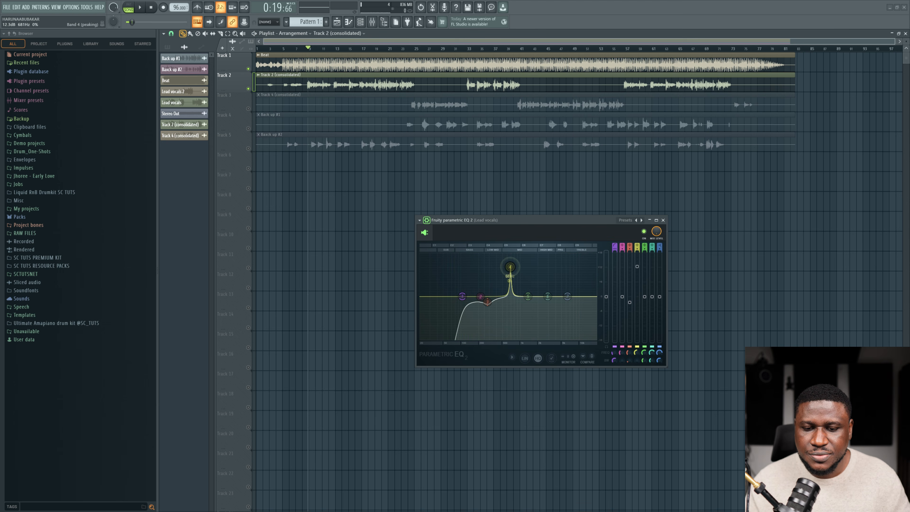
key("space")
left_click_drag(510, 267, 510, 255)
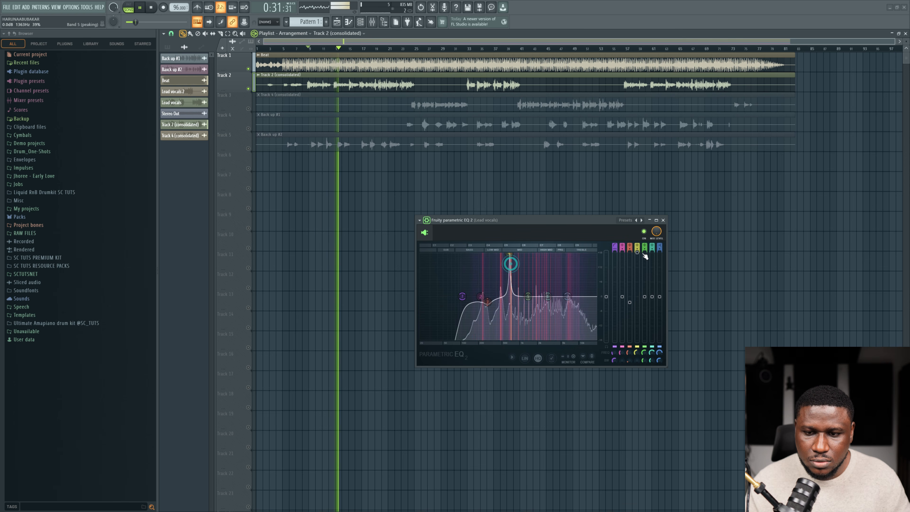
key("space")
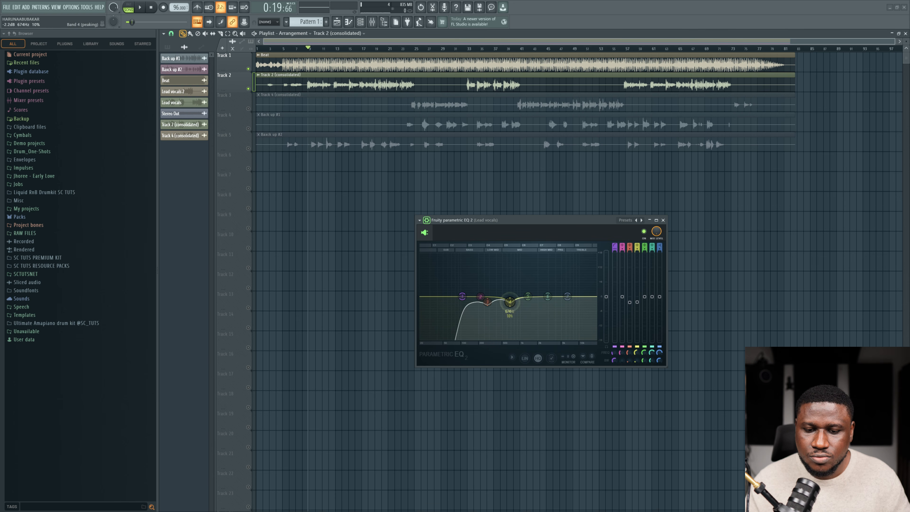
Step: Boost band 6 into a narrow 18 dB peak and sweep it down to about 2.3 kHz while the mix plays
key("space")
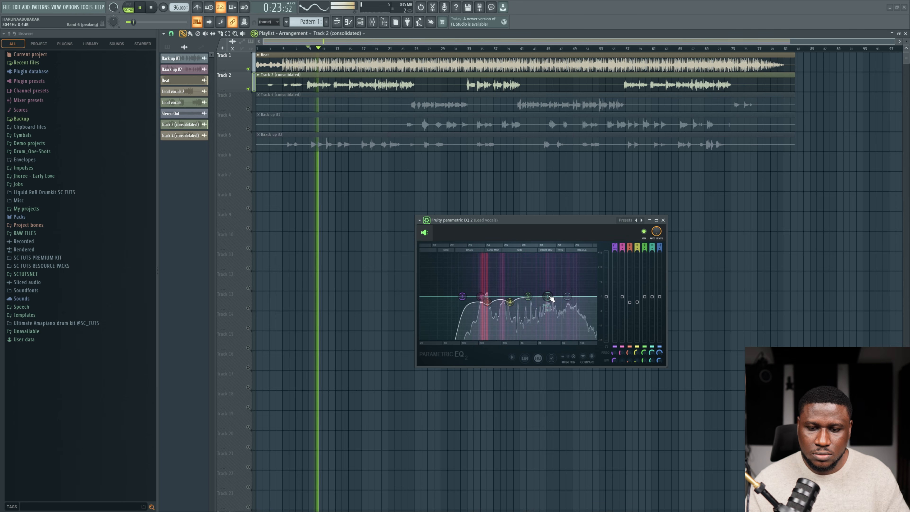
key("space")
key("space")
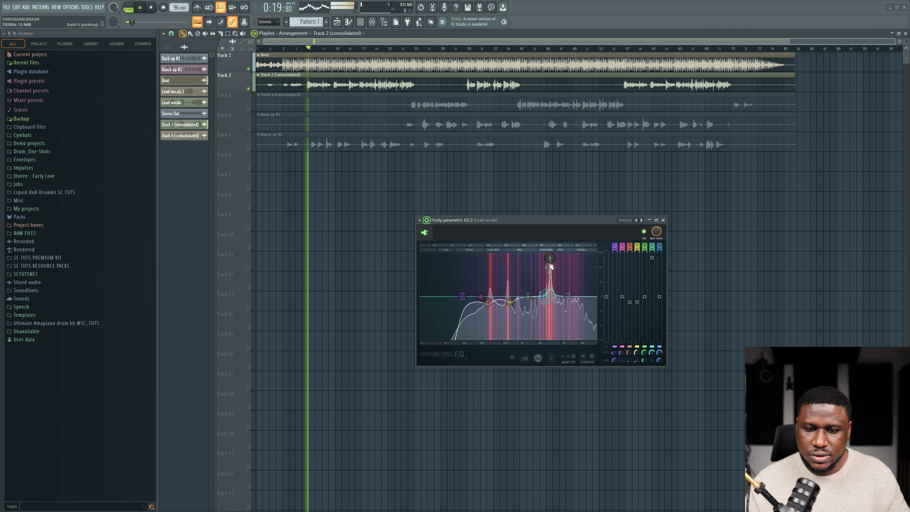
scroll(550, 259, "up", 3)
left_click_drag(550, 258, 545, 255)
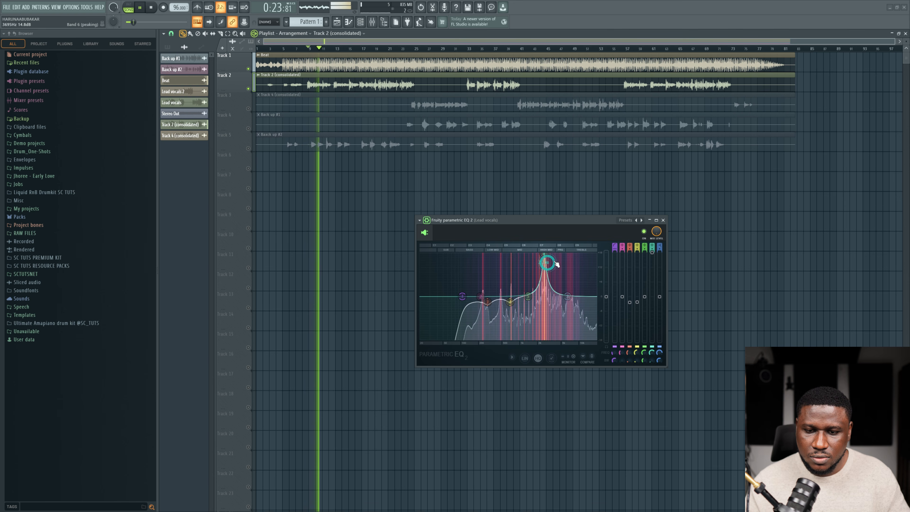
scroll(546, 255, "down", 3)
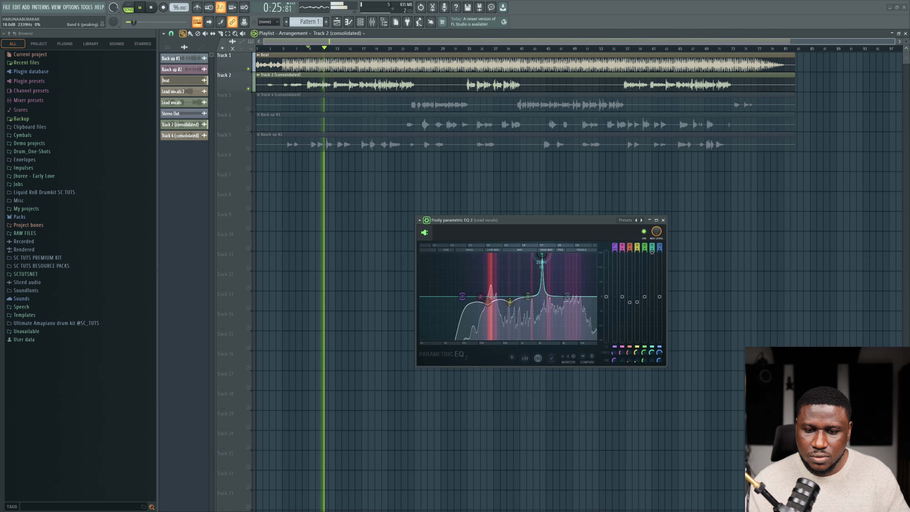
Step: Lower band 6 to a gentle, wider cut near 2.3 kHz and stop playback
scroll(545, 257, "up", 3)
left_click_drag(544, 256, 542, 303)
scroll(543, 304, "up", 2)
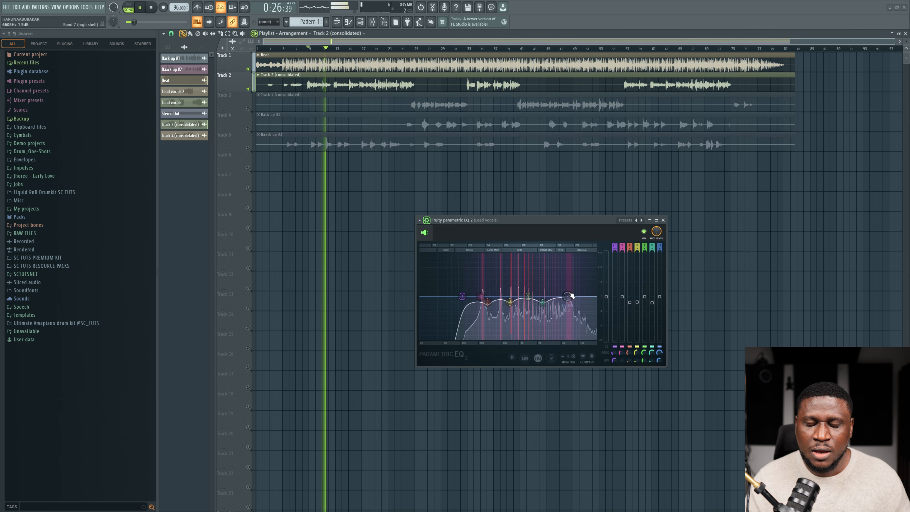
key("space")
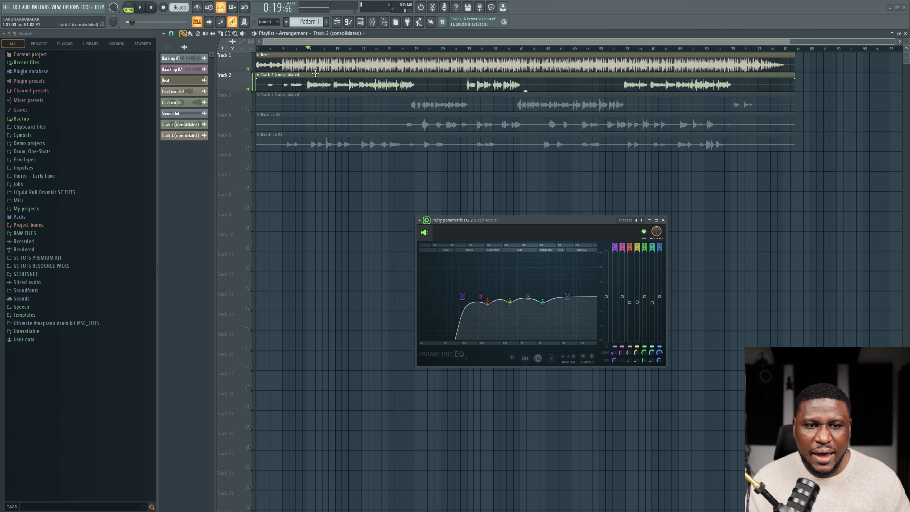
Step: Play the mix from about 0:35 and lower the band 7 high shelf to about -3.1 dB near 6.4 kHz
left_click(347, 50)
key("space")
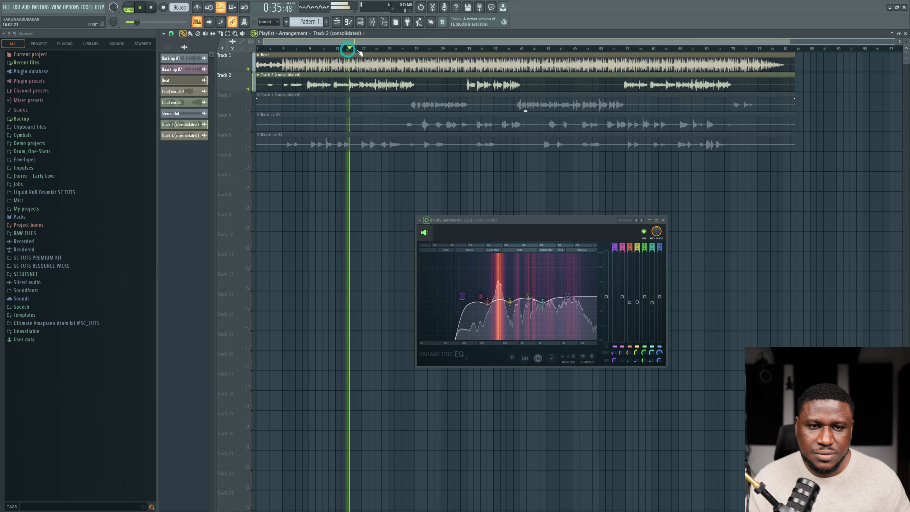
key("space")
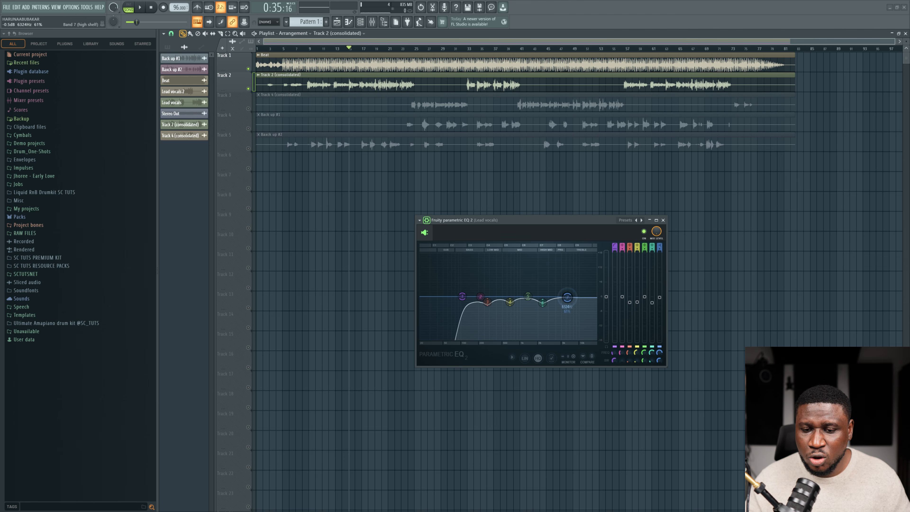
key("space")
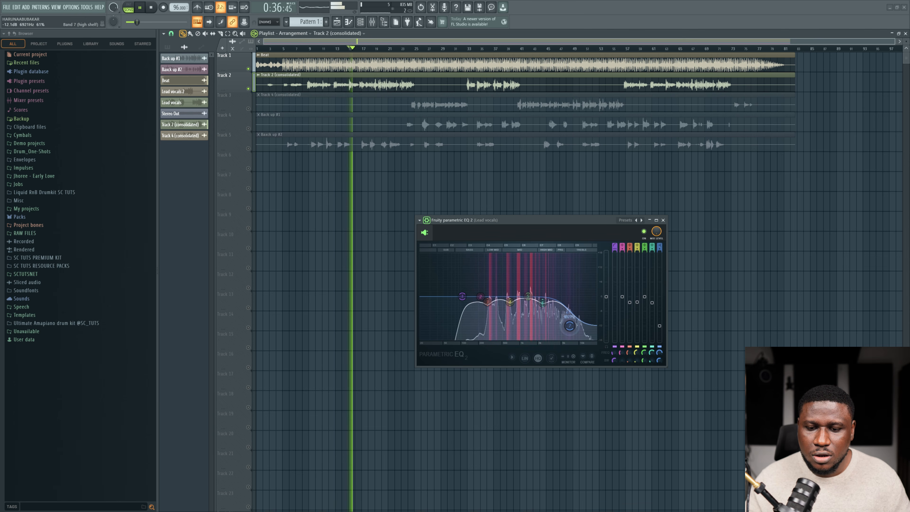
left_click_drag(572, 321, 567, 309)
key("space")
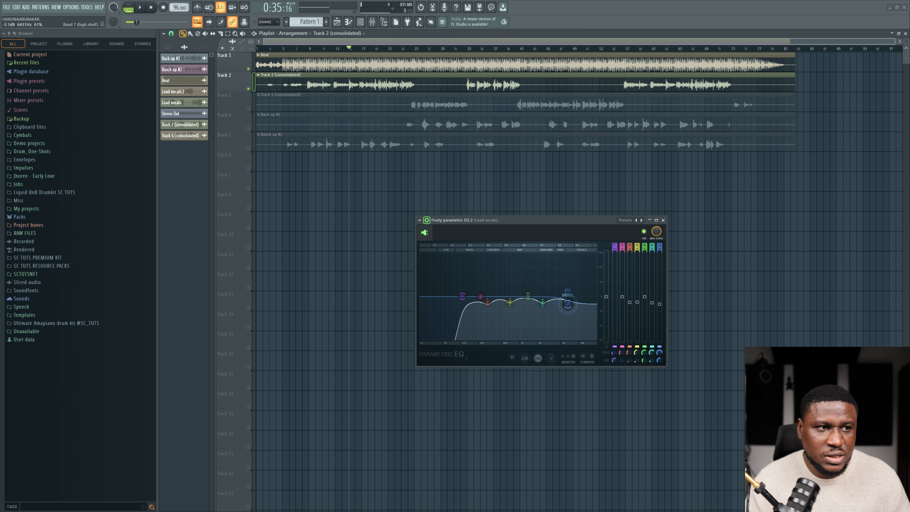
Step: Play the mix and fine-tune the band 7 high shelf to about -2.8 dB near 6.5 kHz
key("space")
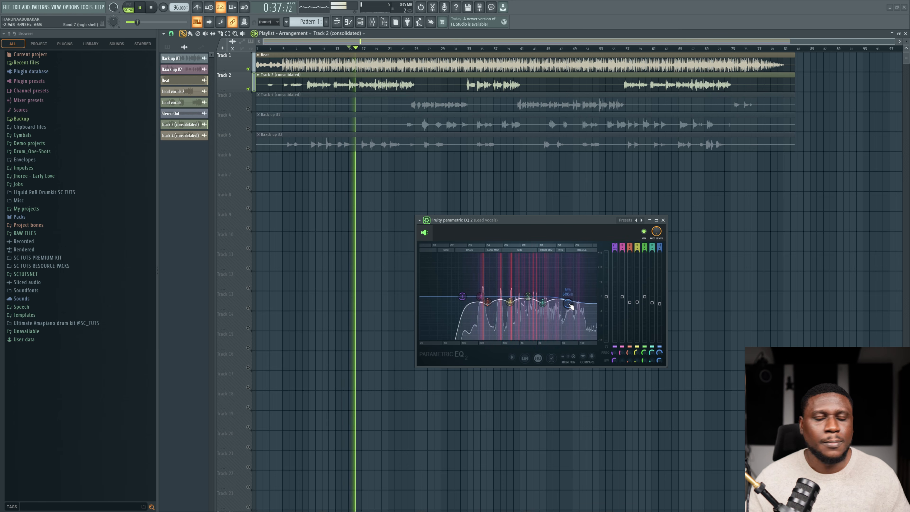
key("space")
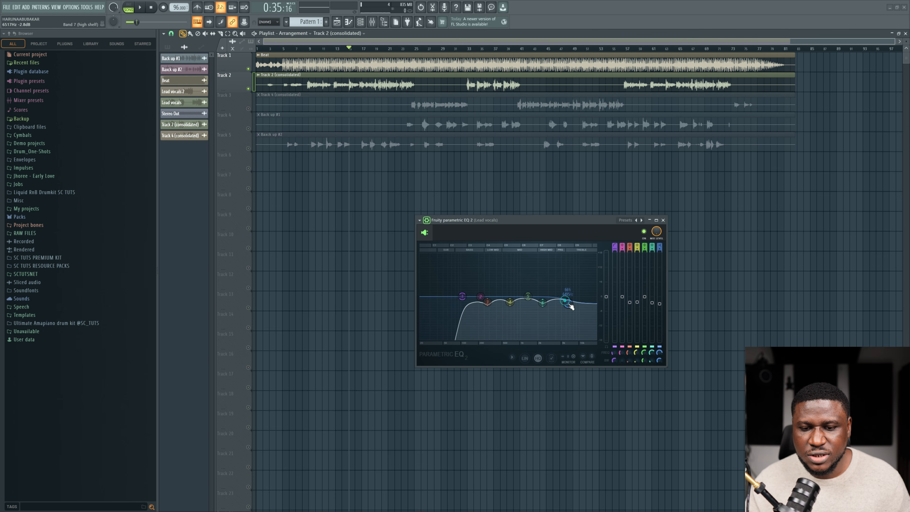
key("space")
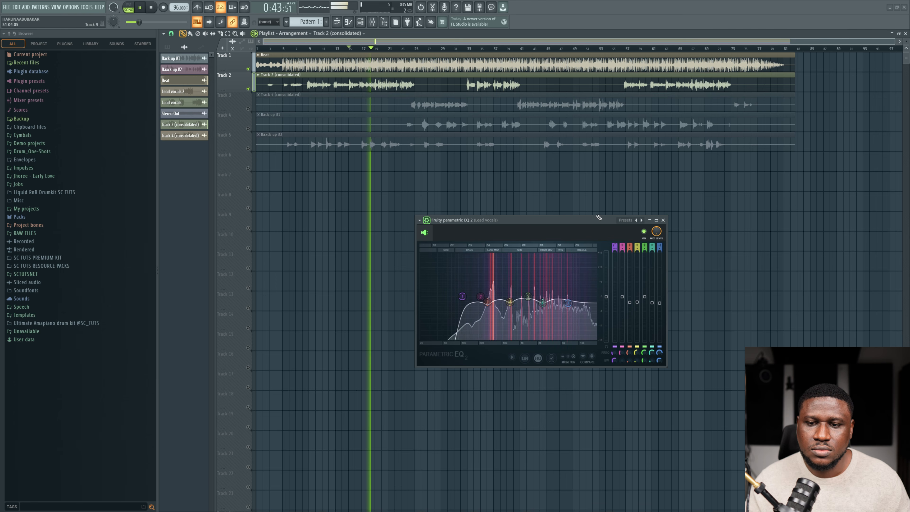
Step: Compare the vocals with Parametric EQ 2 bypassed and enabled, playing from about 0:35 and about 0:19
key("space")
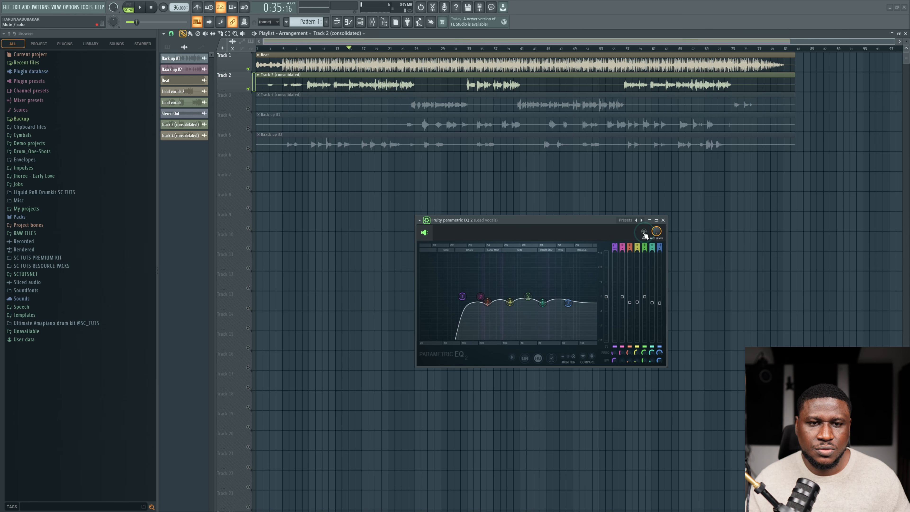
key("space")
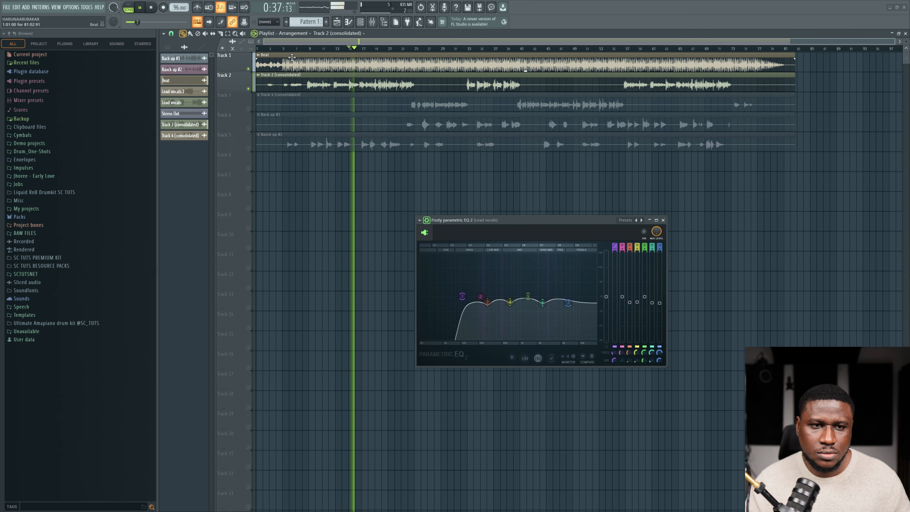
key("space")
left_click(308, 50)
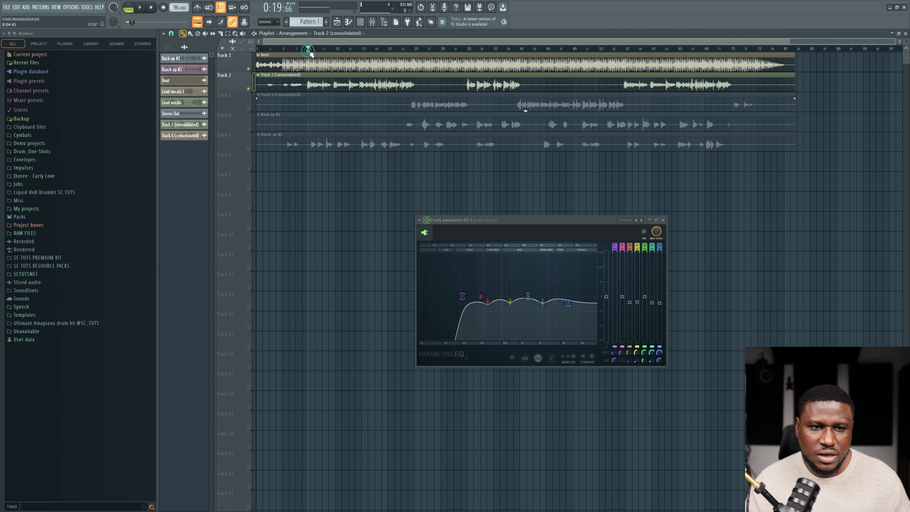
key("space")
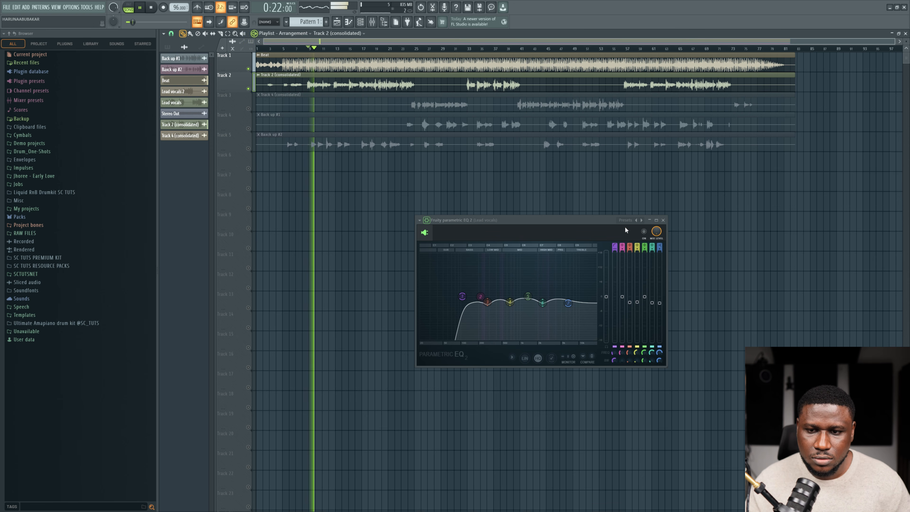
key("space")
left_click(645, 233)
key("space")
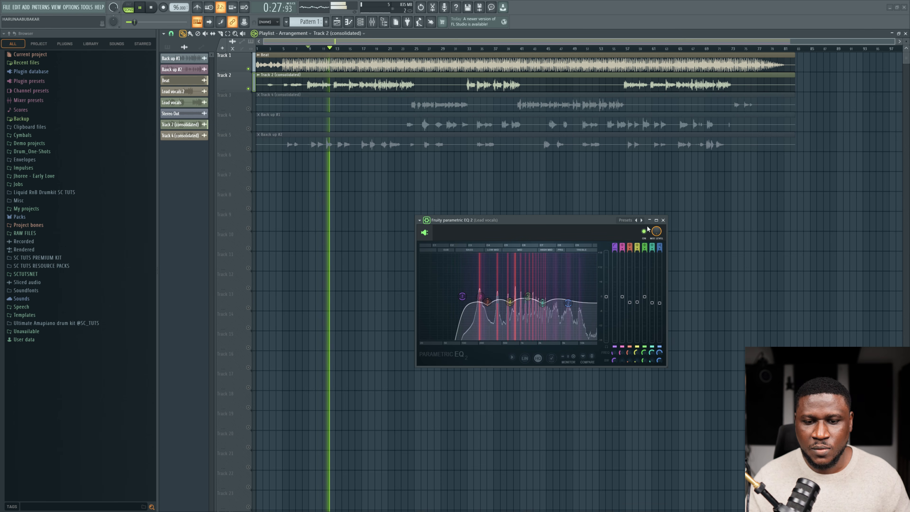
key("space")
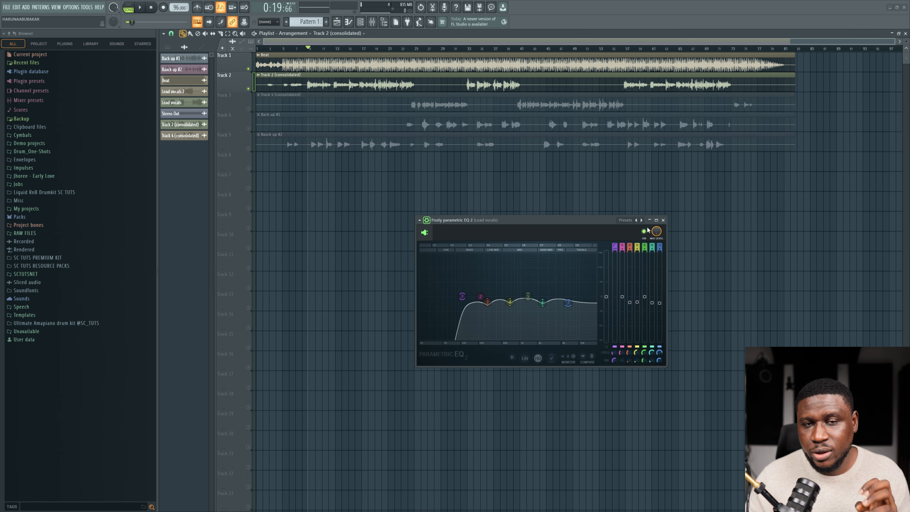
Step: Review Fruity Parametric EQ 2 in the Lead vocals effect chain, close it and listen to the mix from about 0:19
left_click(663, 220)
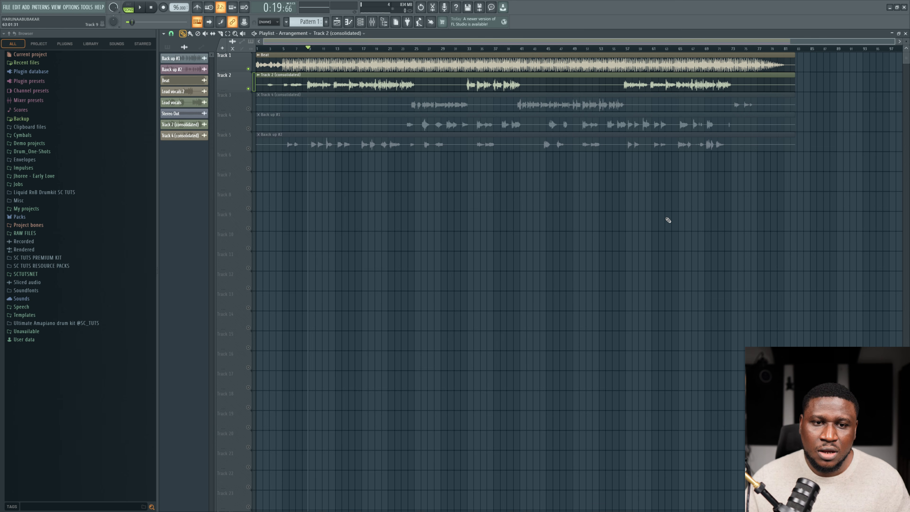
left_click(381, 23)
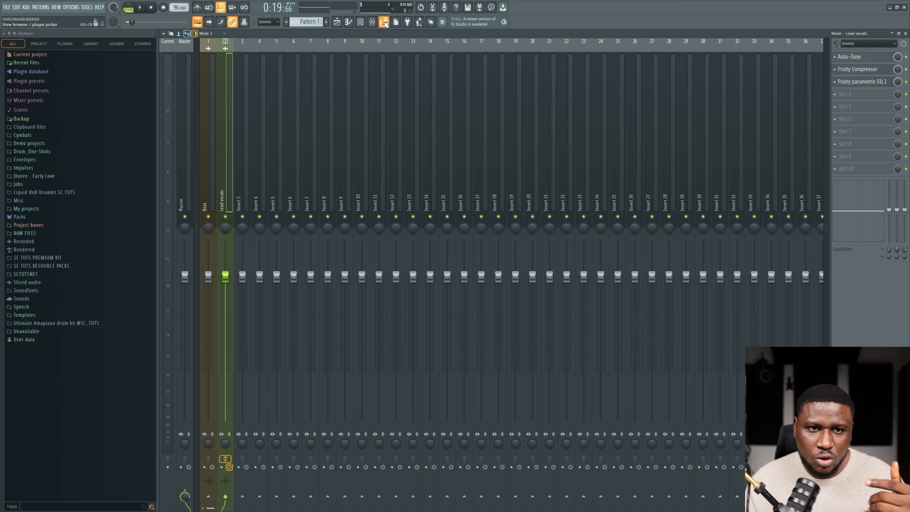
left_click(861, 81)
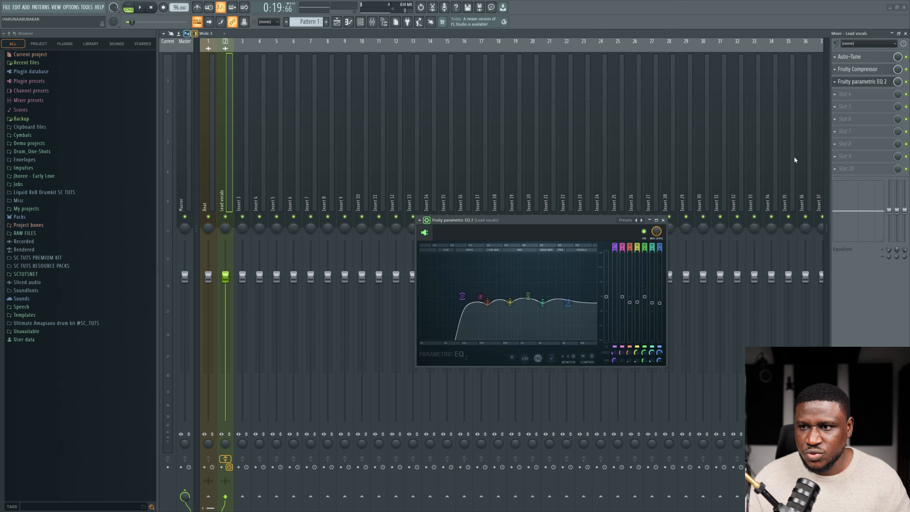
left_click(663, 220)
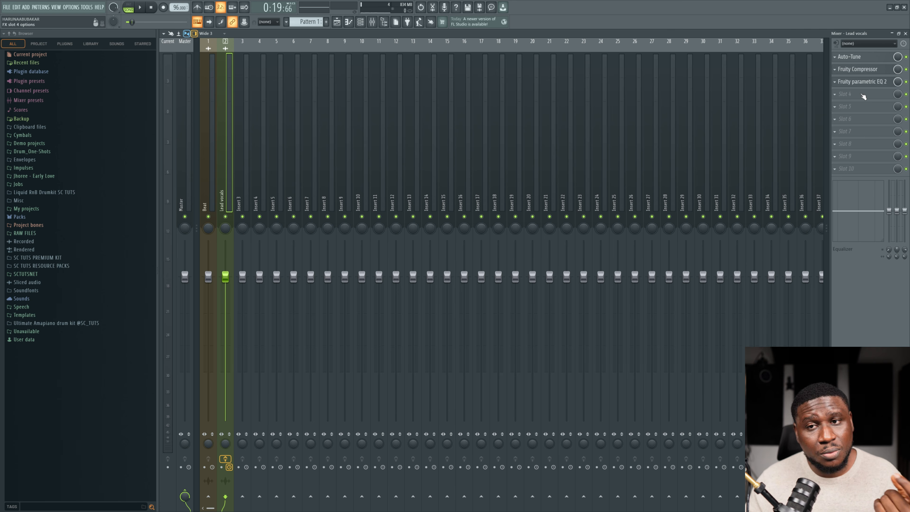
key("space")
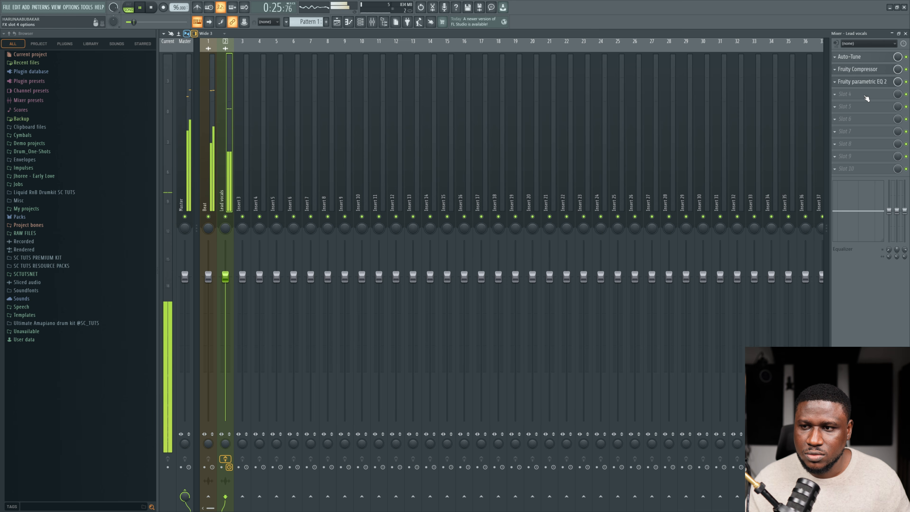
key("space")
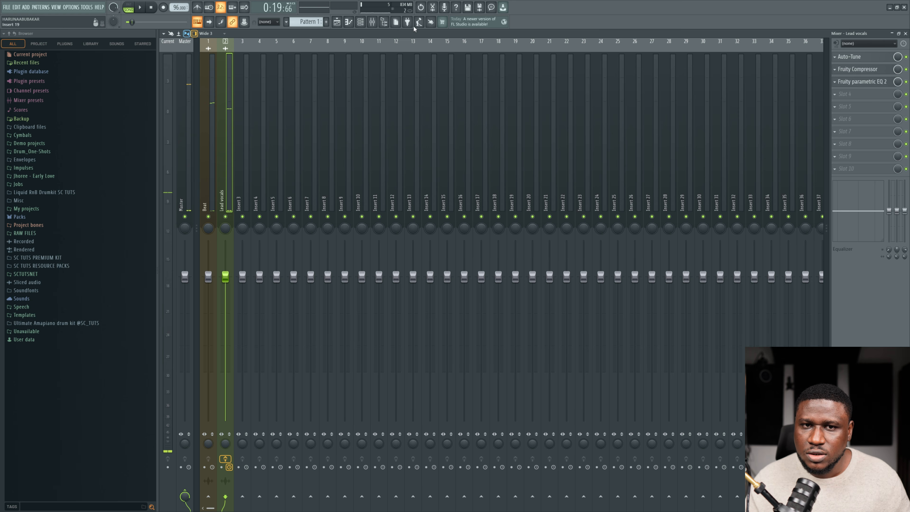
Step: Play the mix from about 0:44 and listen for sibilance while watching the Lead vocals insert
left_click(337, 23)
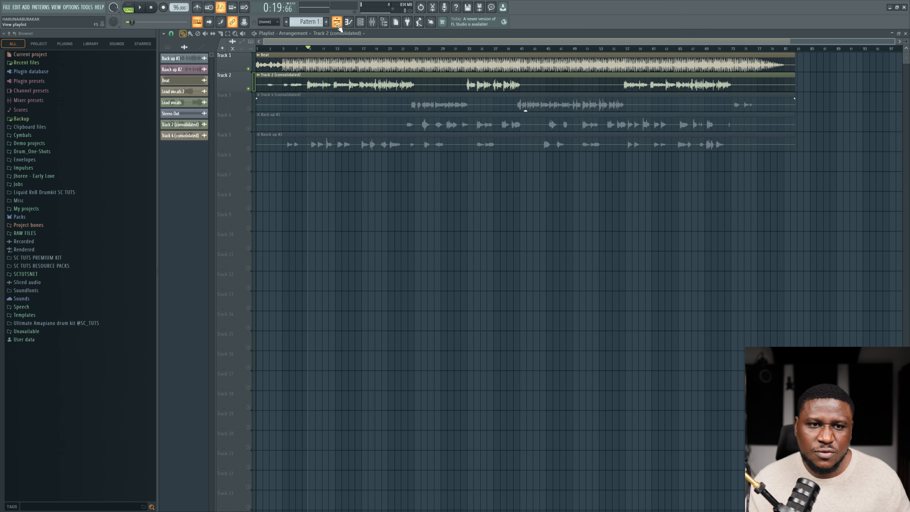
left_click(376, 49)
key("space")
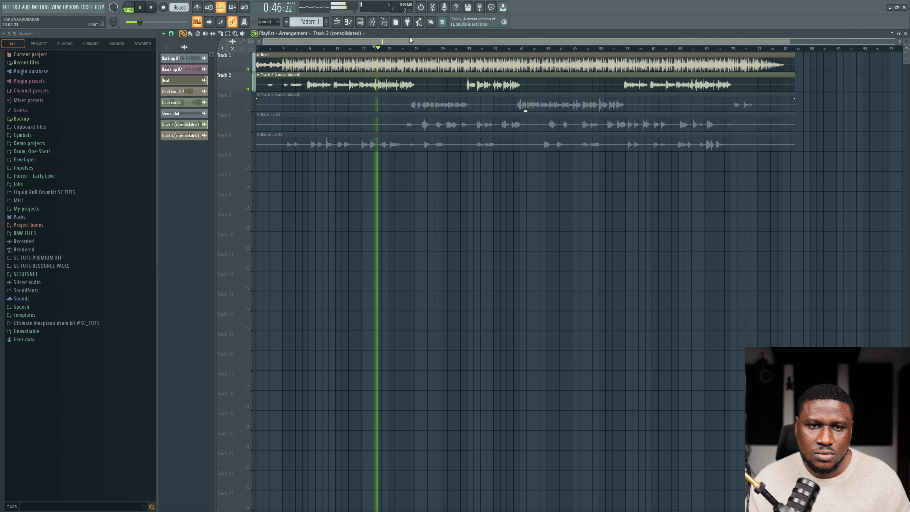
left_click(373, 22)
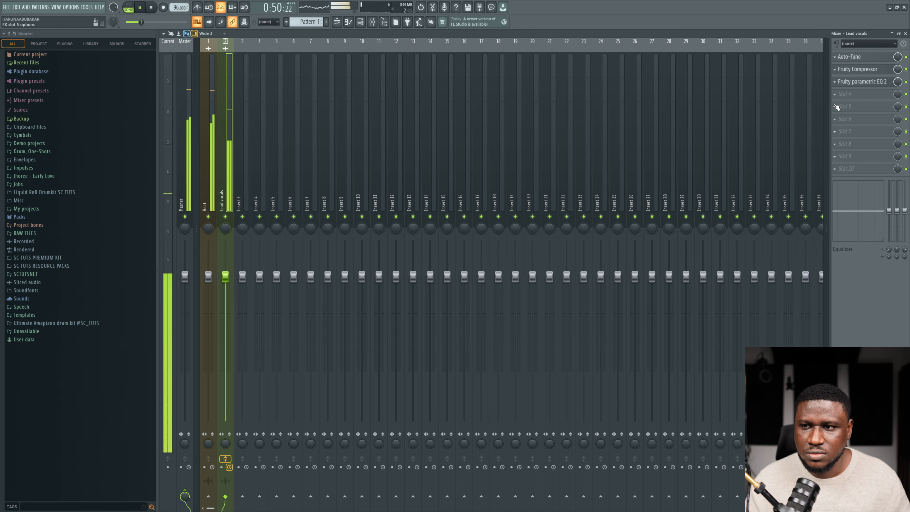
key("space")
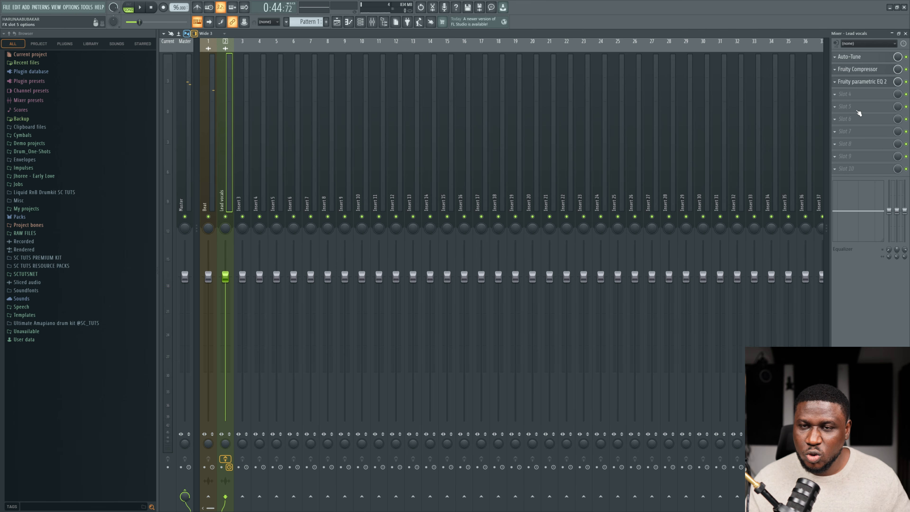
key("space")
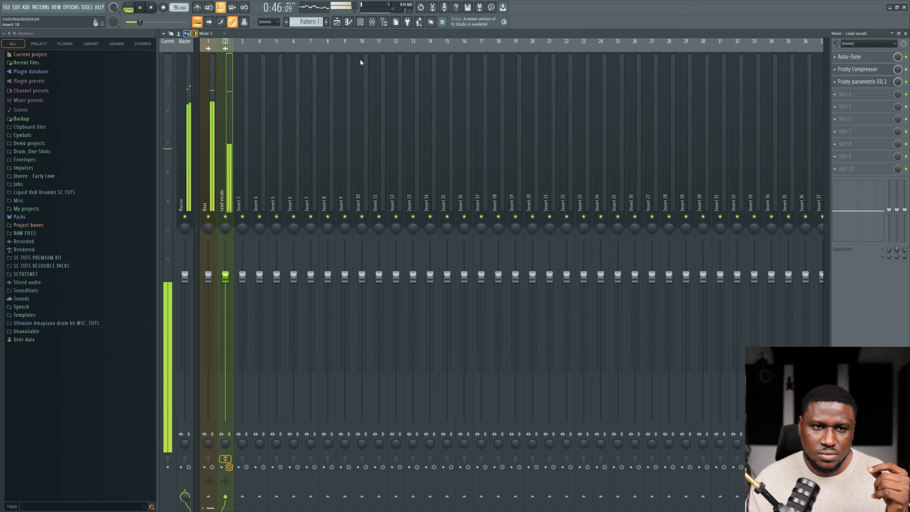
Step: Set the playback start to about 0:50 and load RX Pro De-ess into Slot 4 of the Lead vocals insert
left_click(336, 21)
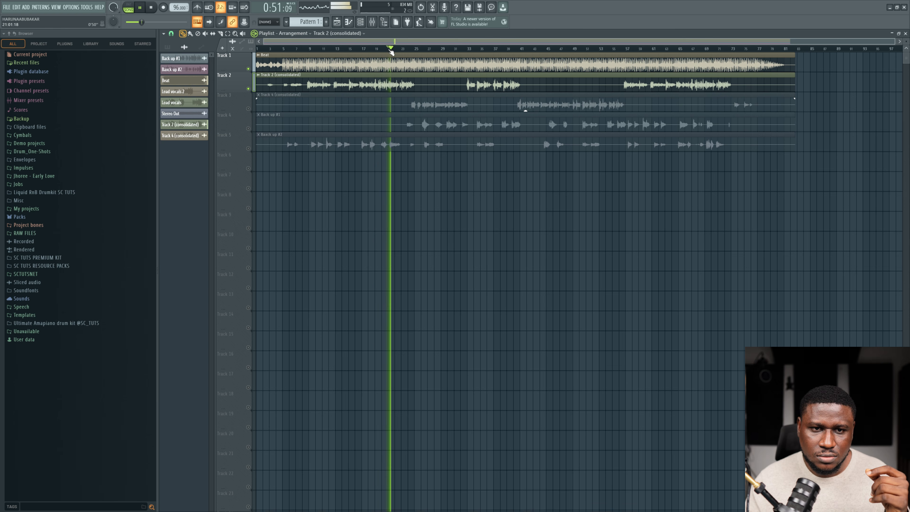
left_click(372, 22)
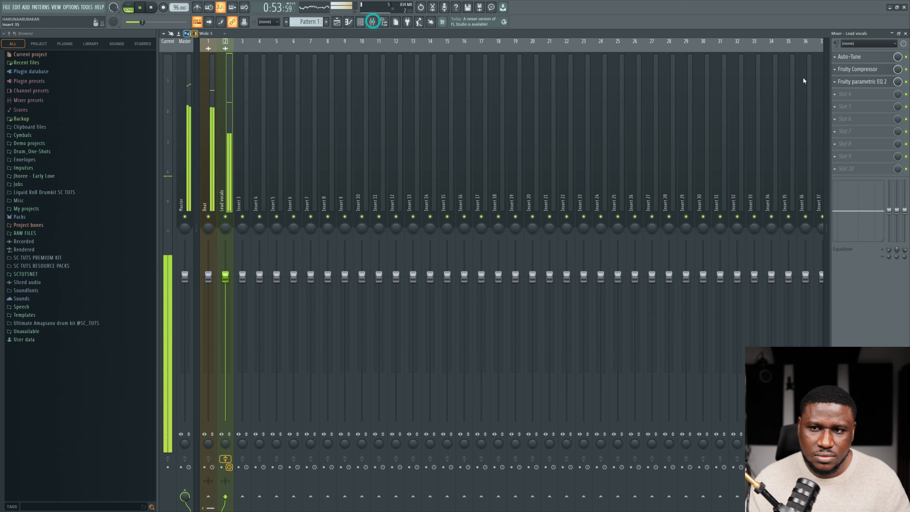
left_click(875, 96)
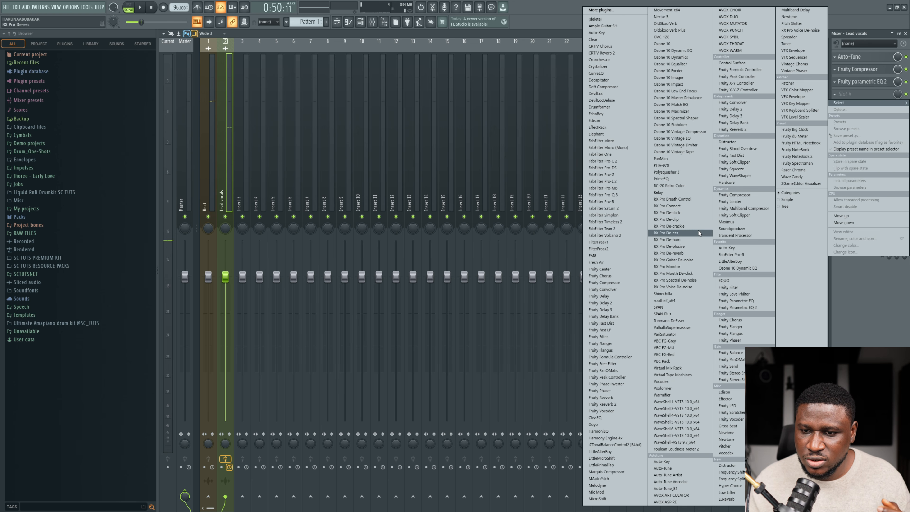
left_click(672, 232)
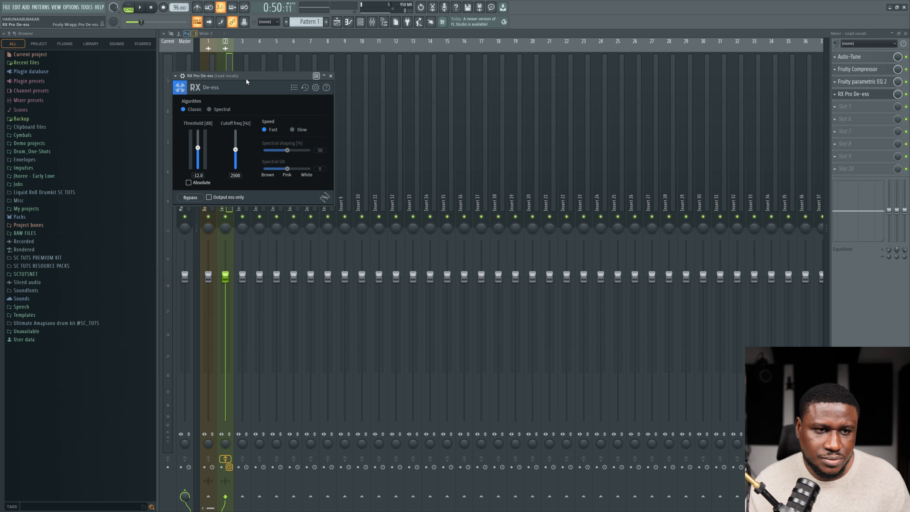
left_click_drag(246, 81, 501, 95)
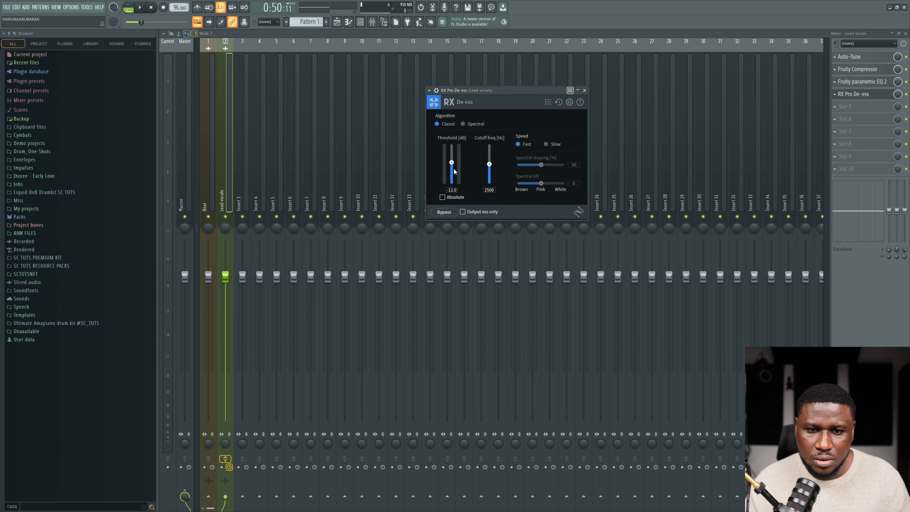
Step: Audition the de-esser during playback and raise its cutoff frequency to 3080 Hz
key("space")
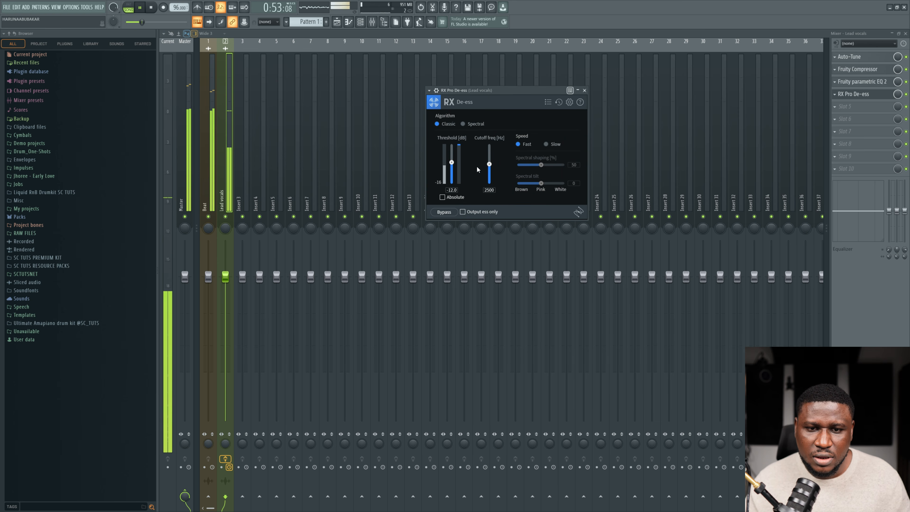
key("space")
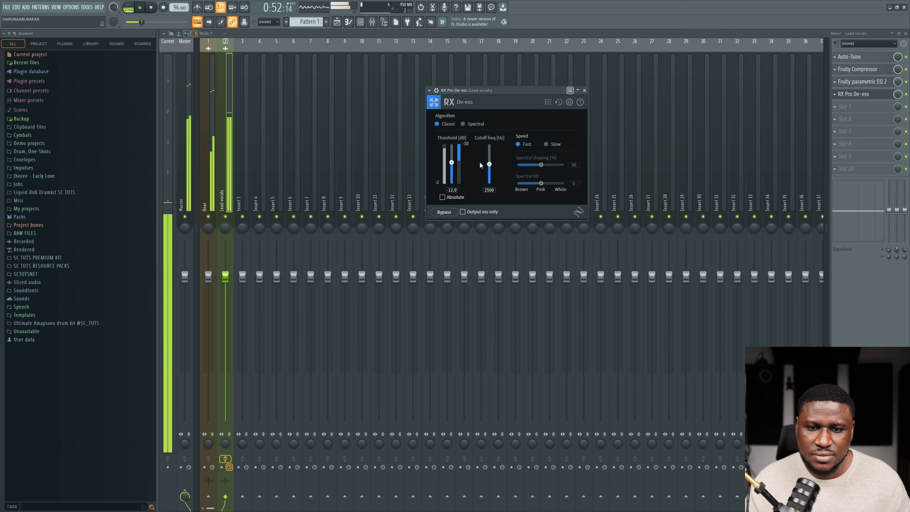
key("space")
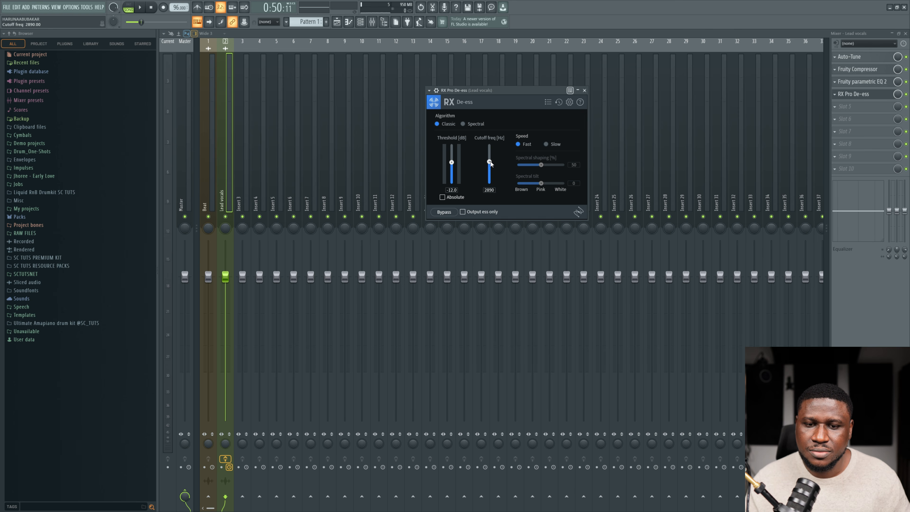
scroll(491, 161, "up", 2)
key("space")
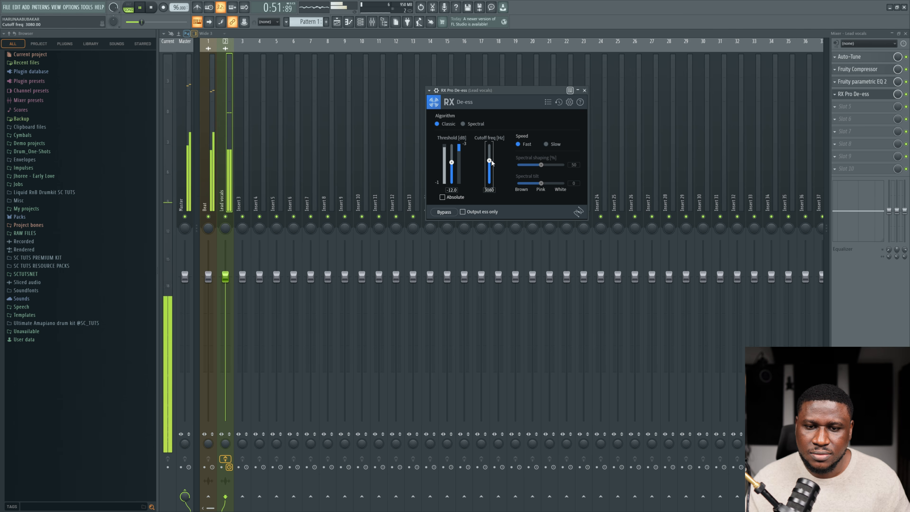
key("space")
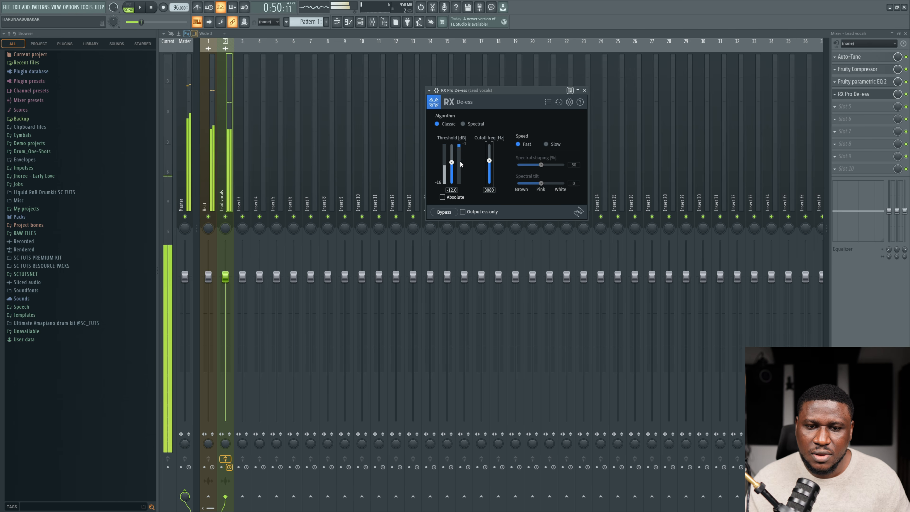
Step: Raise the de-esser threshold to -9.2 dB while the mix plays
left_click_drag(452, 162, 452, 158)
key("space")
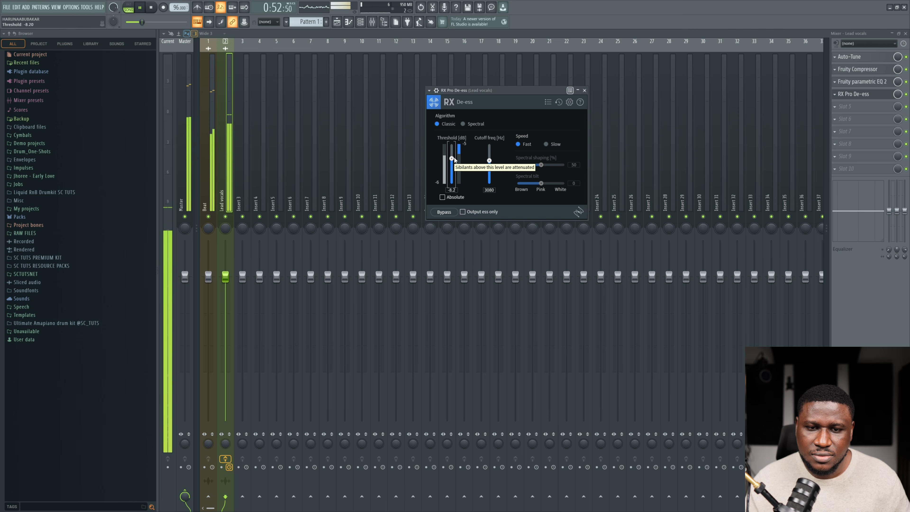
left_click_drag(452, 158, 453, 160)
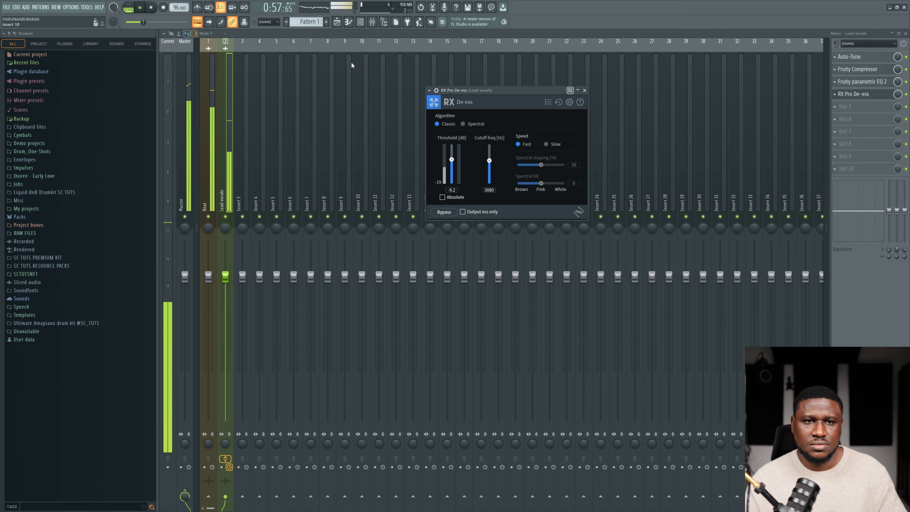
Step: Check the mixer track assignment of the Track 4 (consolidated) clip and return to the mixer
left_click(338, 22)
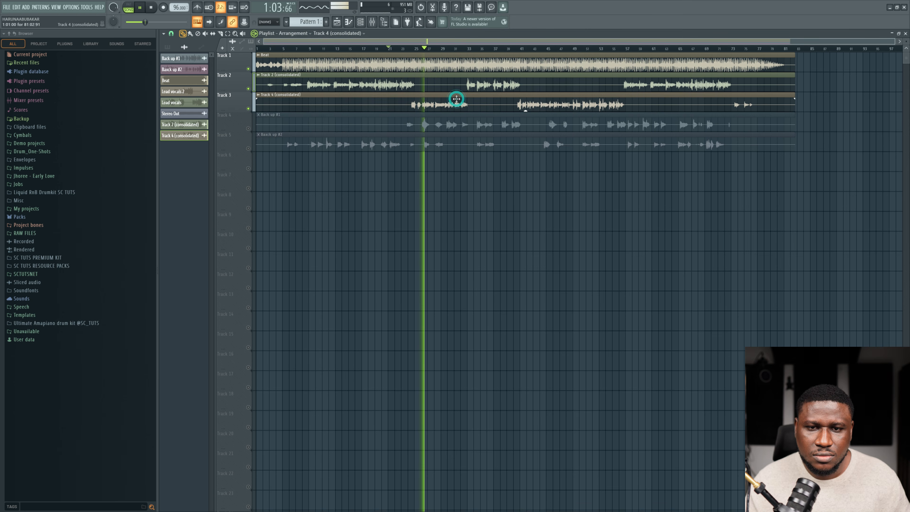
double_click(457, 99)
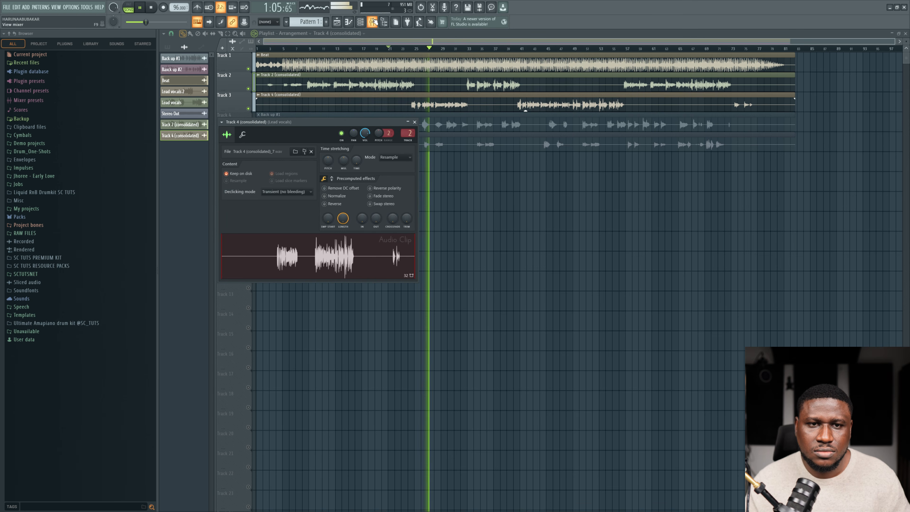
left_click(373, 22)
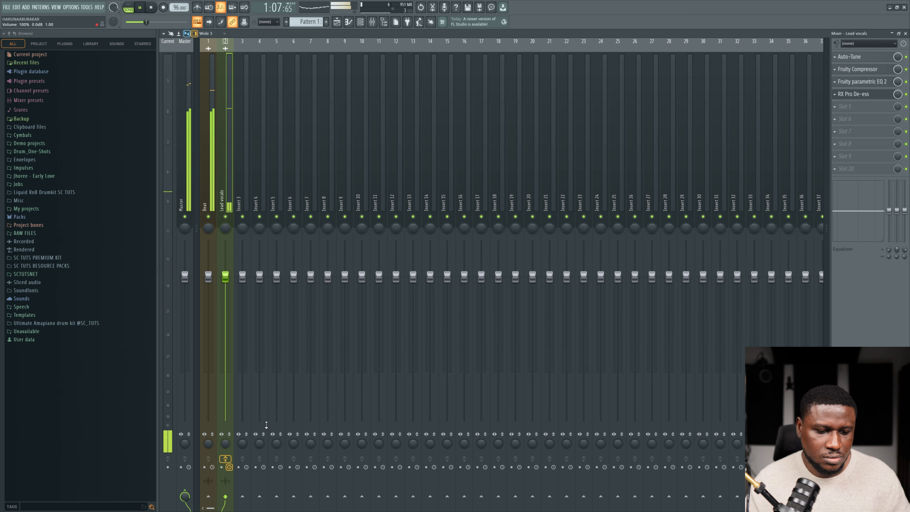
Step: Compare the Lead vocals insert with its effect slots disabled and enabled, playing the mix from about 0:50
key("space")
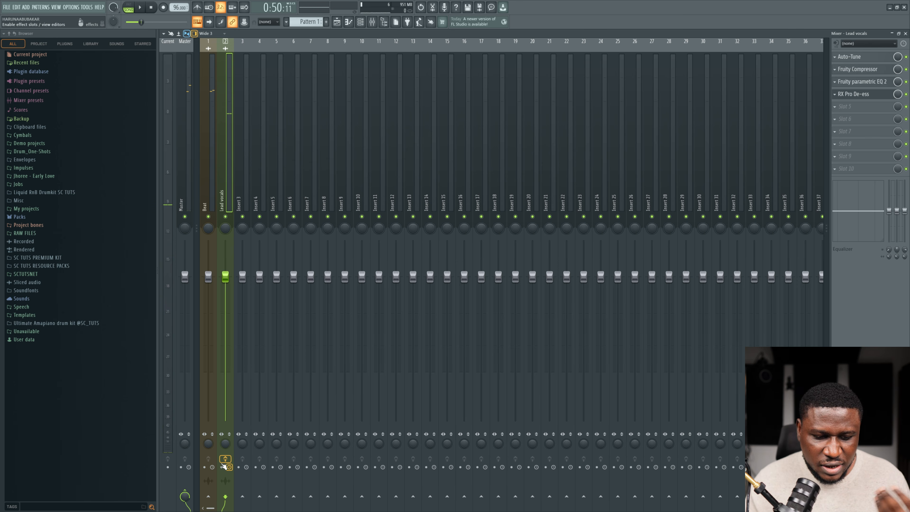
left_click(224, 458)
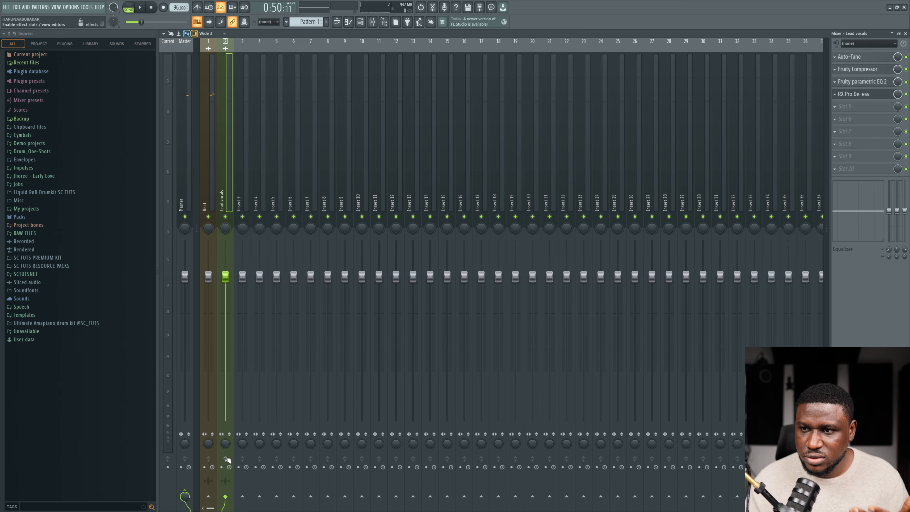
key("space")
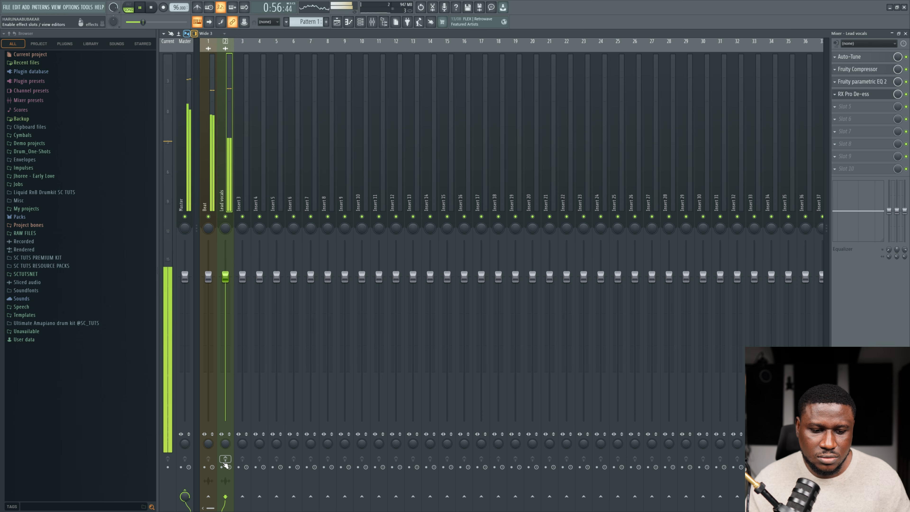
key("space")
key("space")
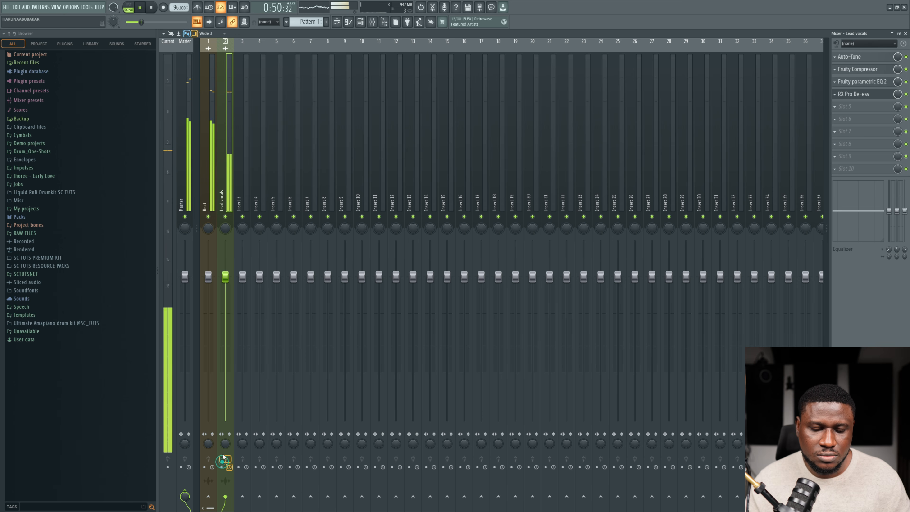
left_click(225, 459)
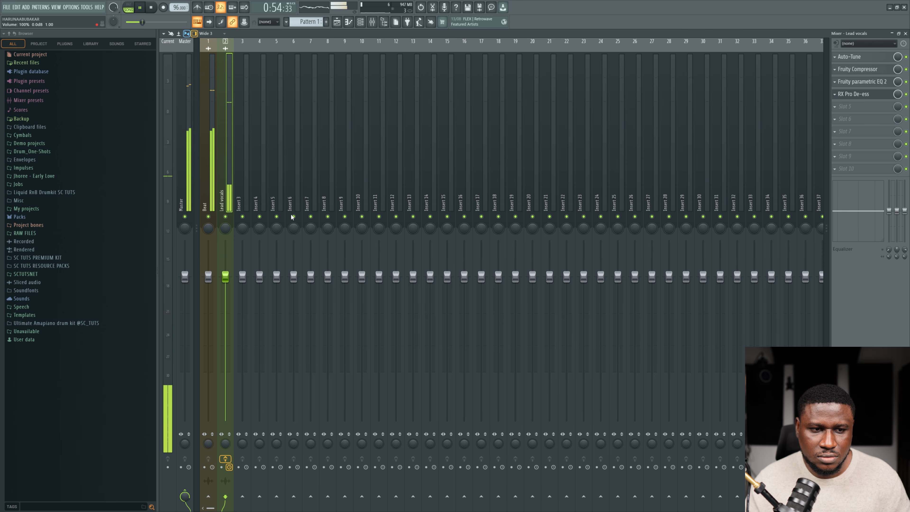
Step: Set the playback start to about 0:59 and compare the Lead vocals insert with and without its effects
left_click(338, 24)
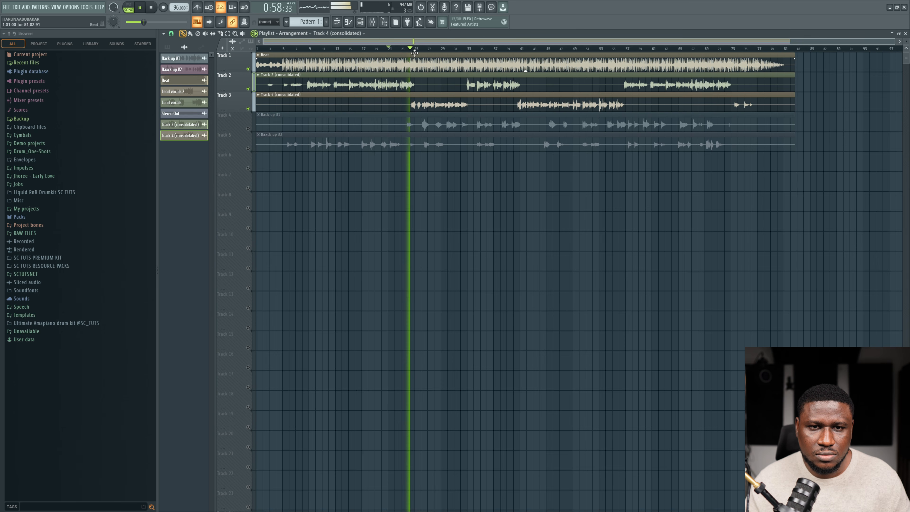
left_click(414, 45)
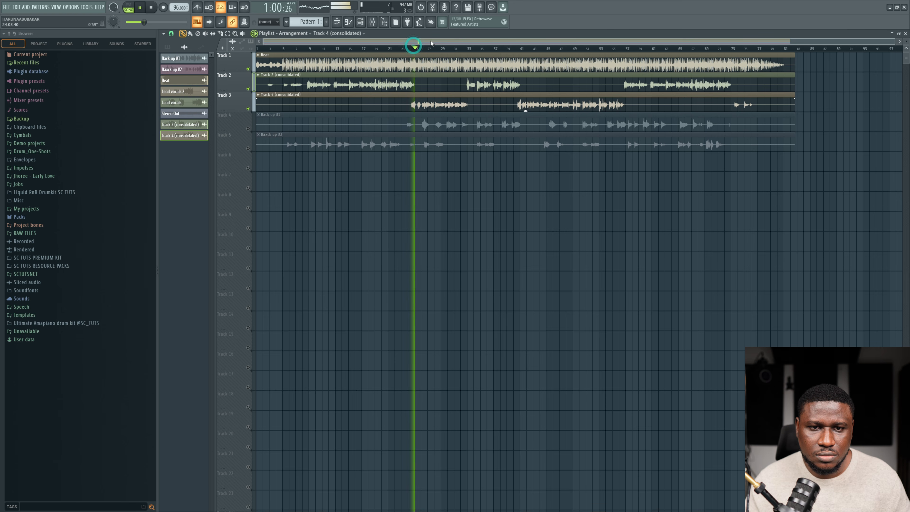
left_click(372, 21)
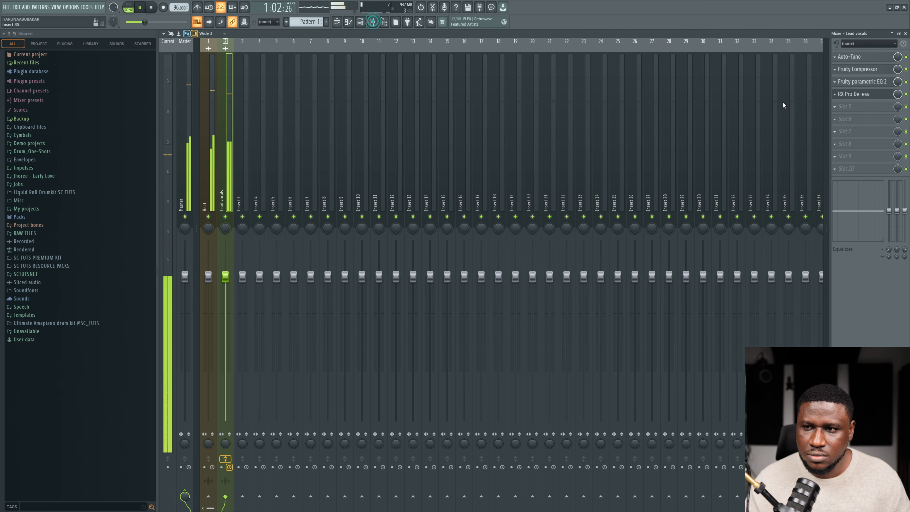
left_click(225, 459)
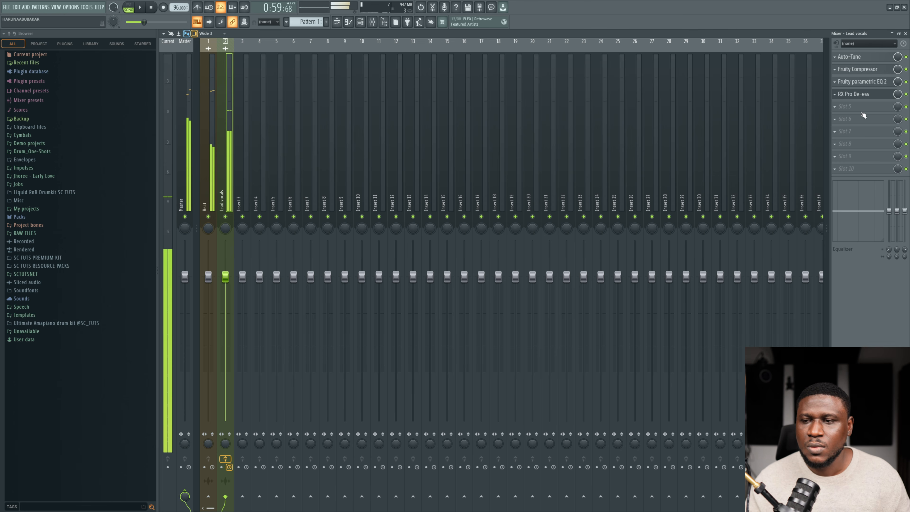
key("space")
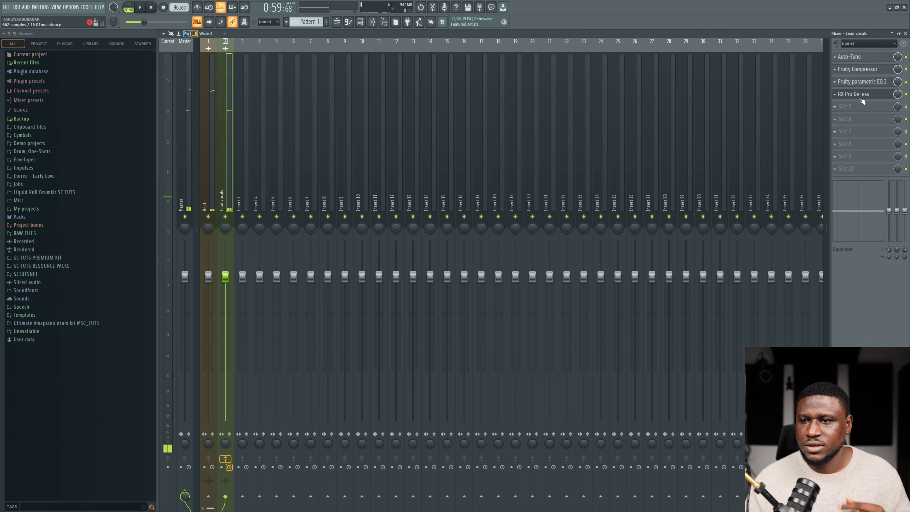
Step: Load WaveShell1-VST3 10.0_x64 into Slot 5 of the Lead vocals insert with the CLA-2A compressor and reposition its window
left_click(866, 112)
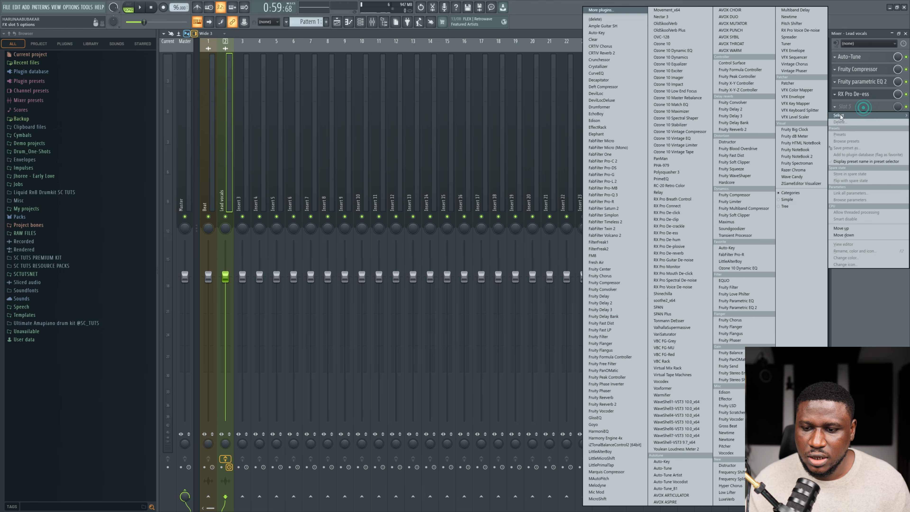
left_click(676, 401)
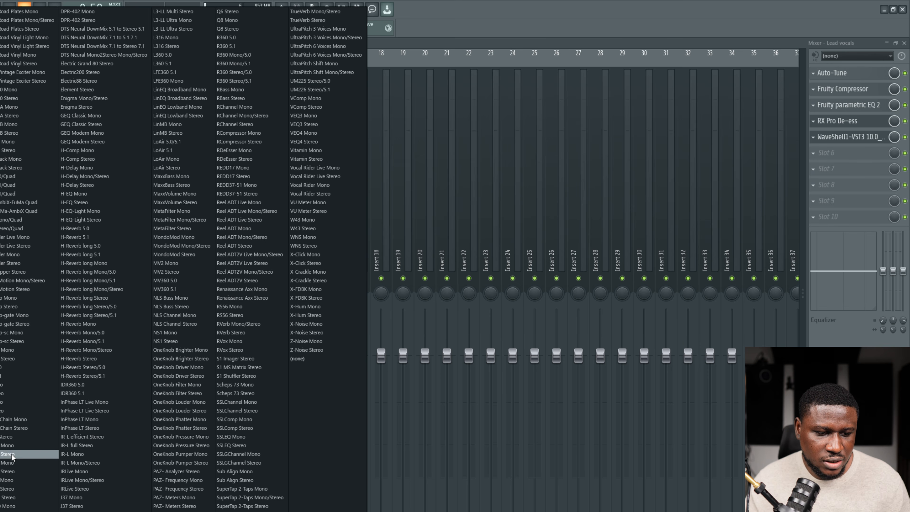
left_click(8, 445)
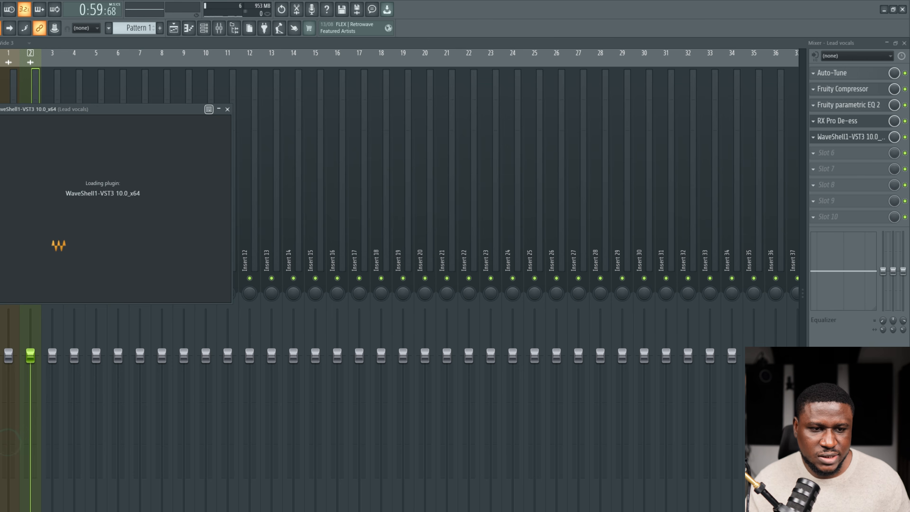
left_click_drag(83, 105, 301, 149)
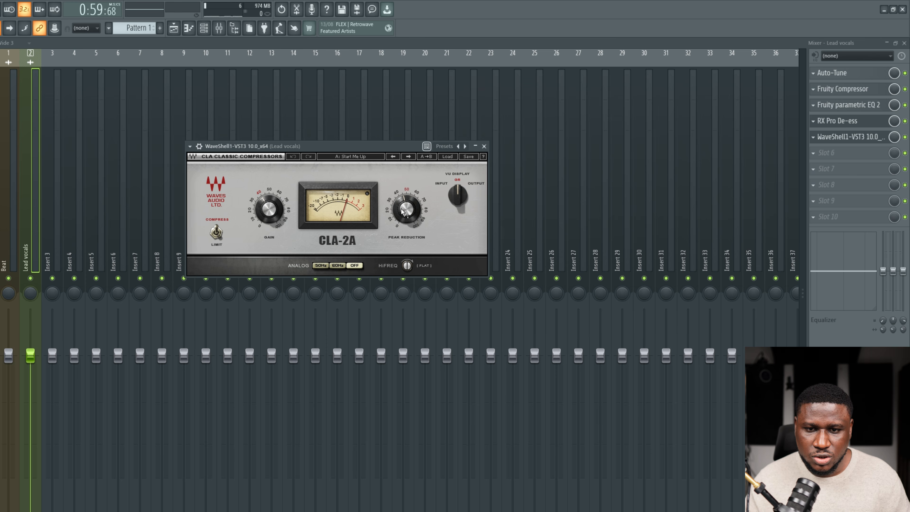
Step: Fine-tune the CLA-2A's peak reduction while the mix plays and close the compressor
mouse_move(402, 212)
key("space")
left_click_drag(402, 212, 402, 209)
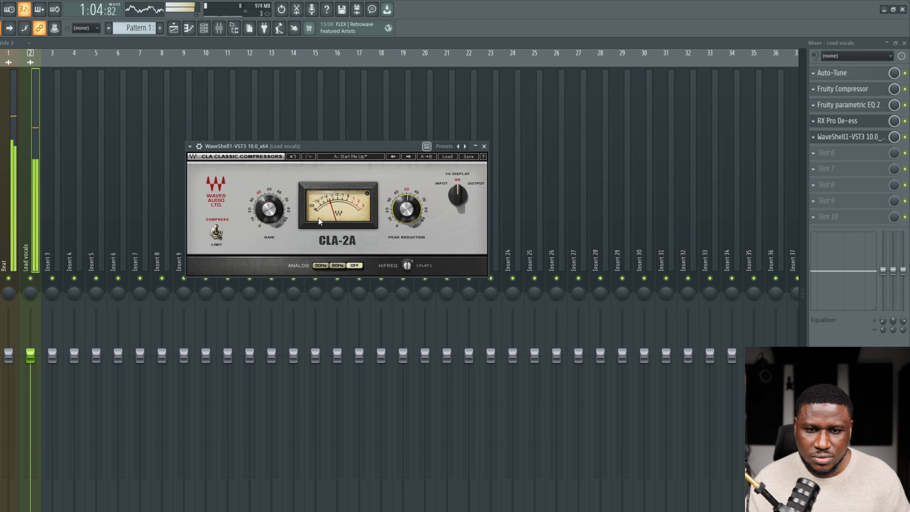
left_click_drag(406, 209, 406, 212)
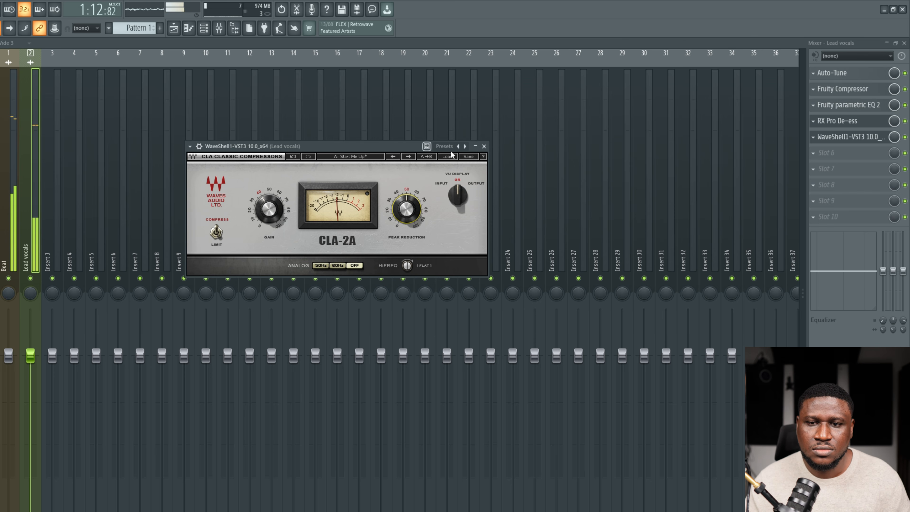
left_click(484, 146)
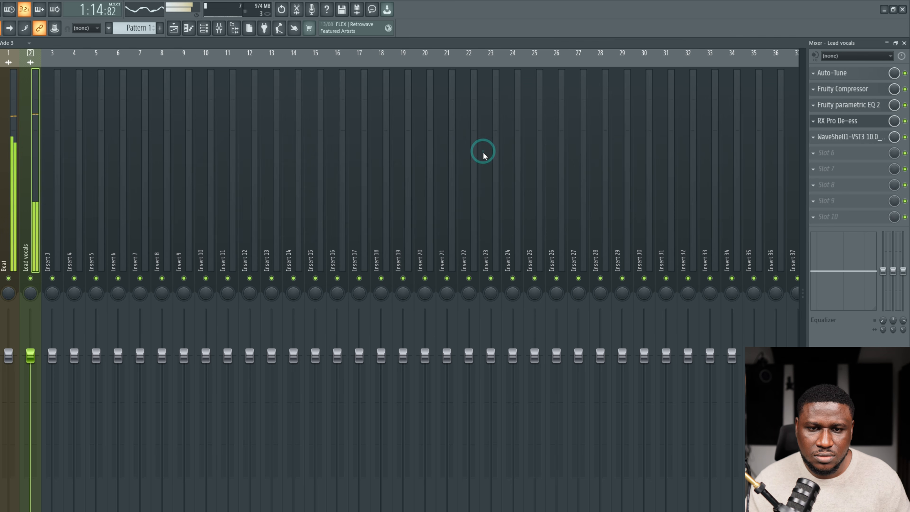
Step: Load soothe2_x64 into Slot 6 of the Lead vocals insert and reposition its window
left_click(840, 156)
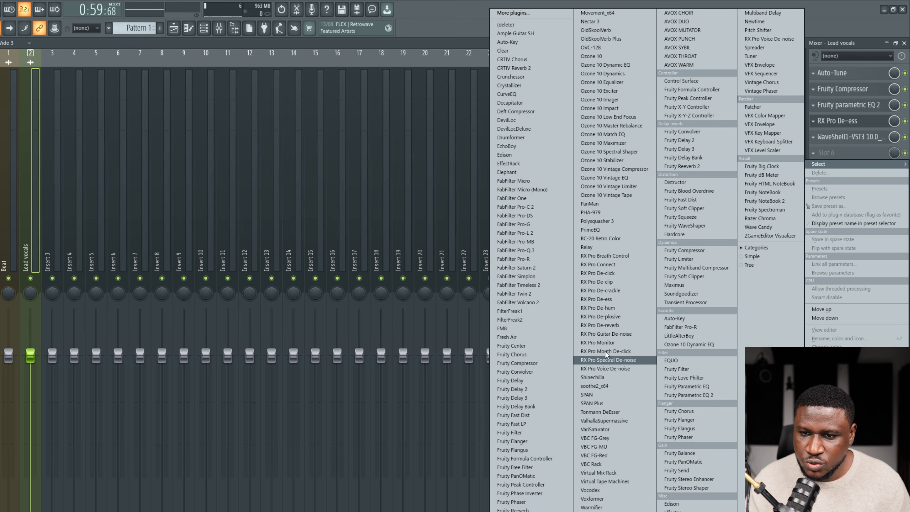
left_click(593, 386)
left_click_drag(141, 119, 274, 126)
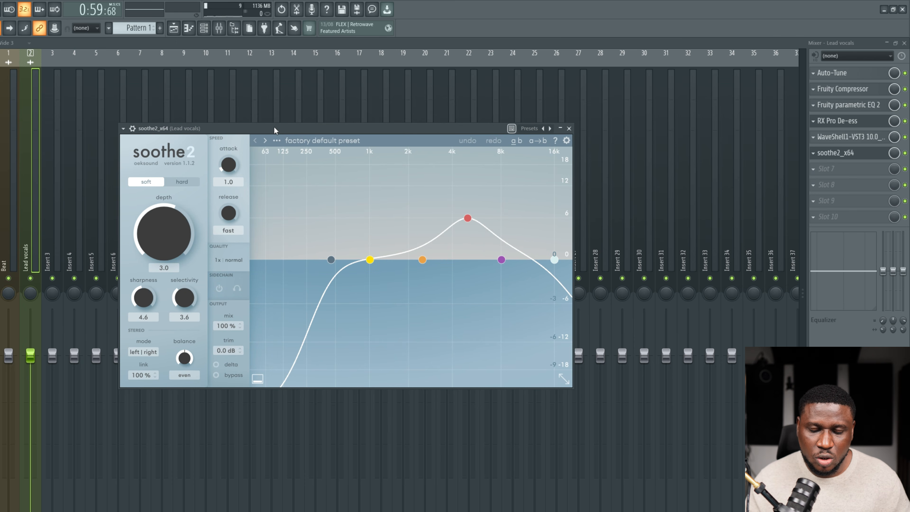
Step: Audition soothe2's factory default preset during playback and reveal the plugin's on/off and mix level controls
key("space")
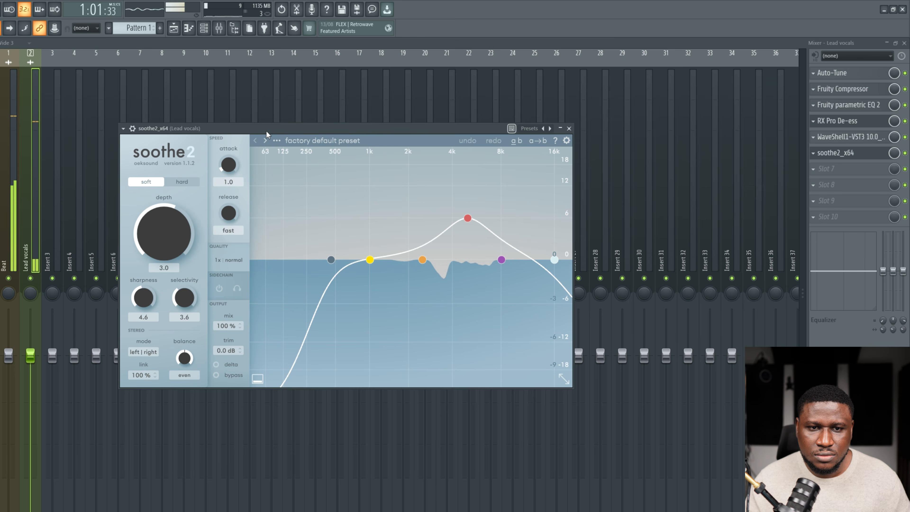
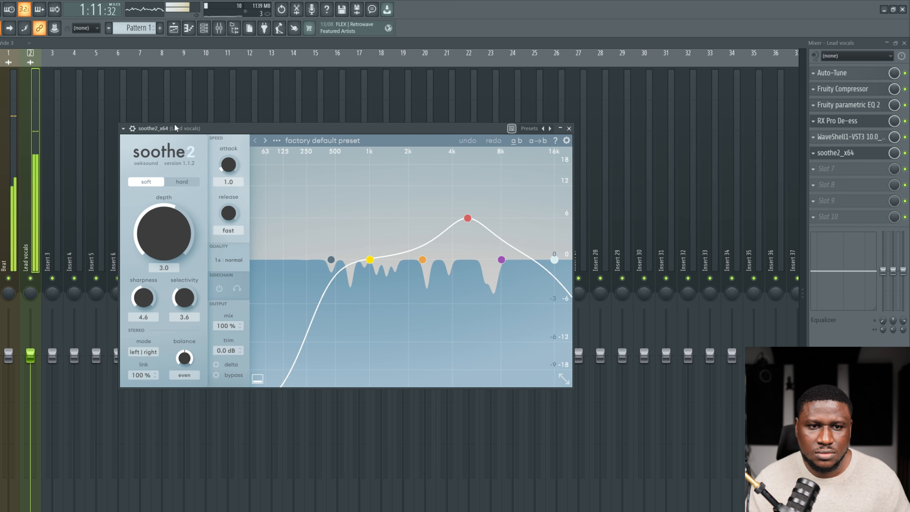
left_click(138, 130)
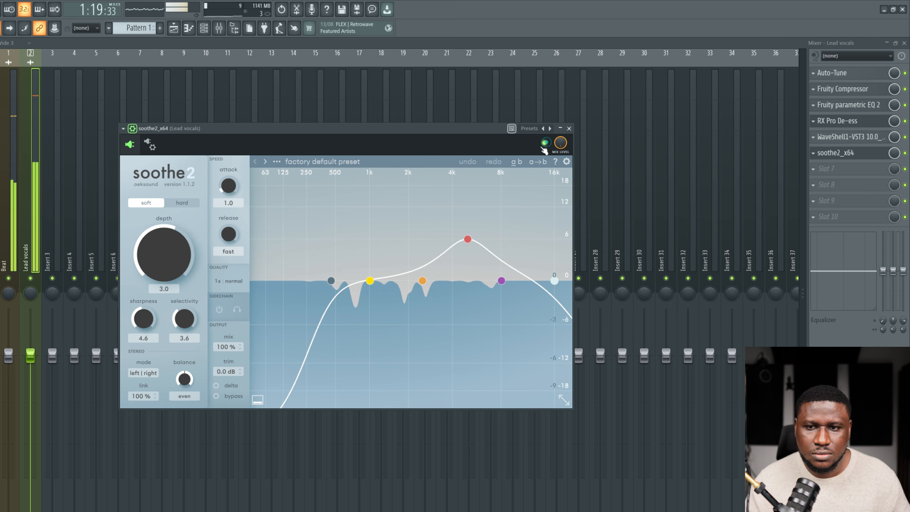
key("space")
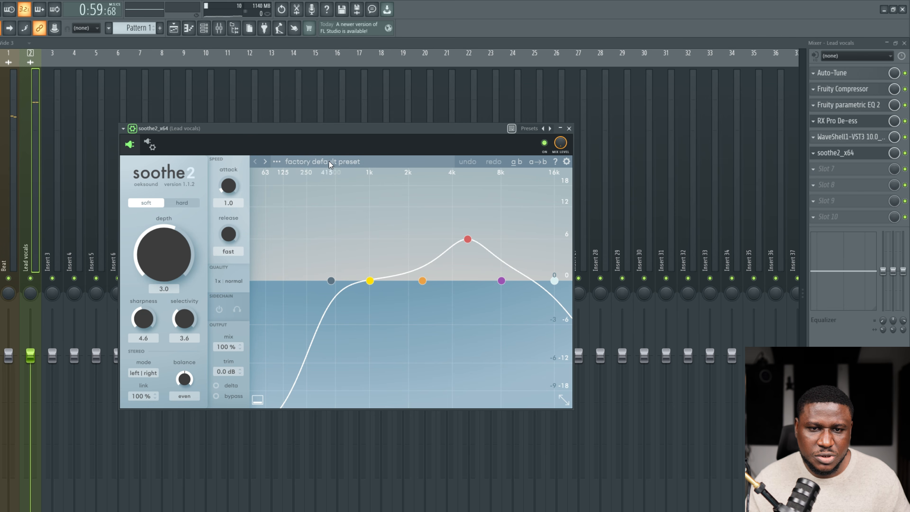
Step: Search soothe2's presets for "de hon" and load the De-honk preset
left_click(310, 162)
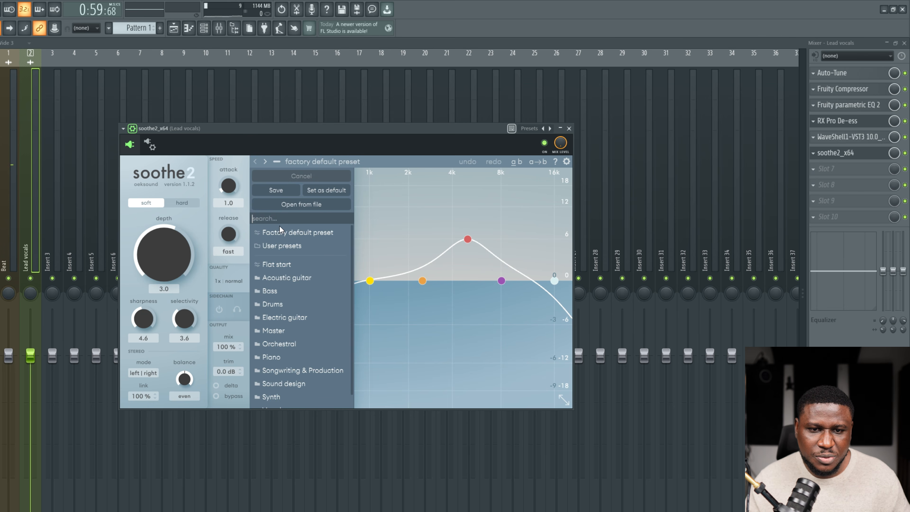
type("de hon")
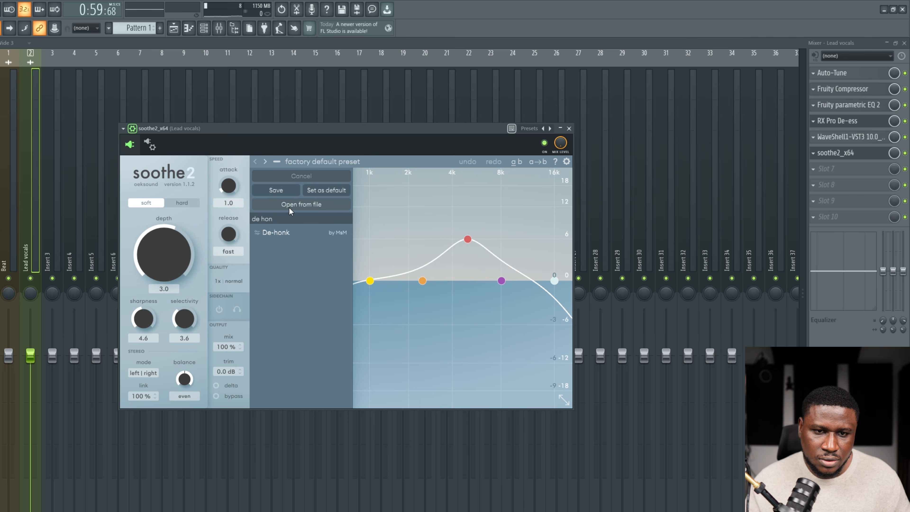
left_click(277, 233)
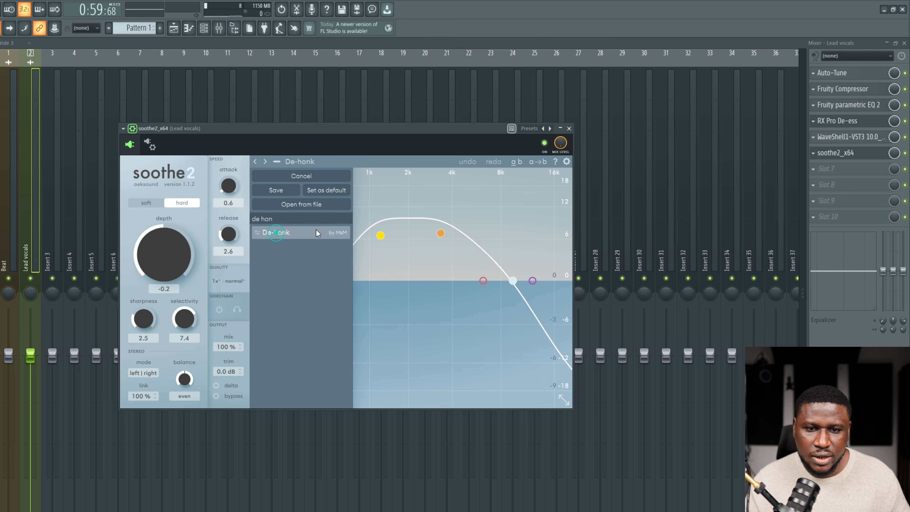
left_click(428, 135)
Step: Move the playback start in the Playlist to about 1:09 on the timeline, play from there and return to the mixer
key("space")
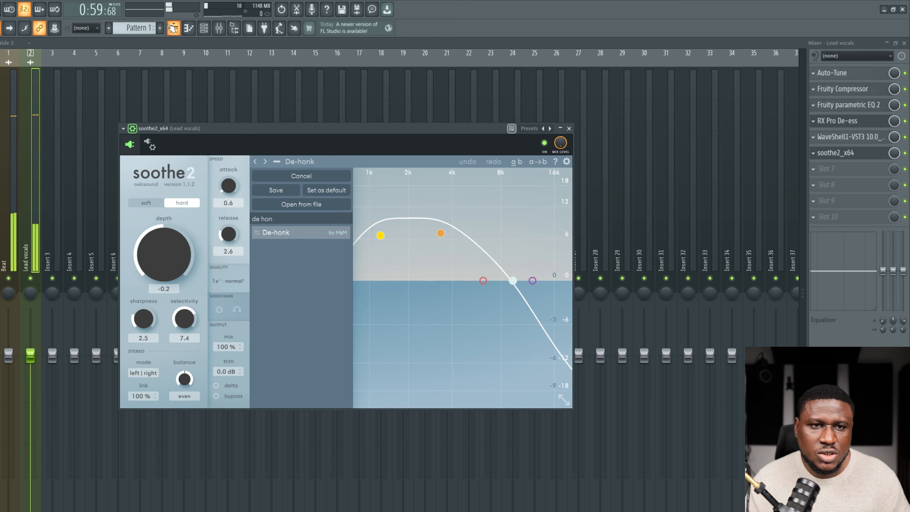
left_click(169, 27)
key("space")
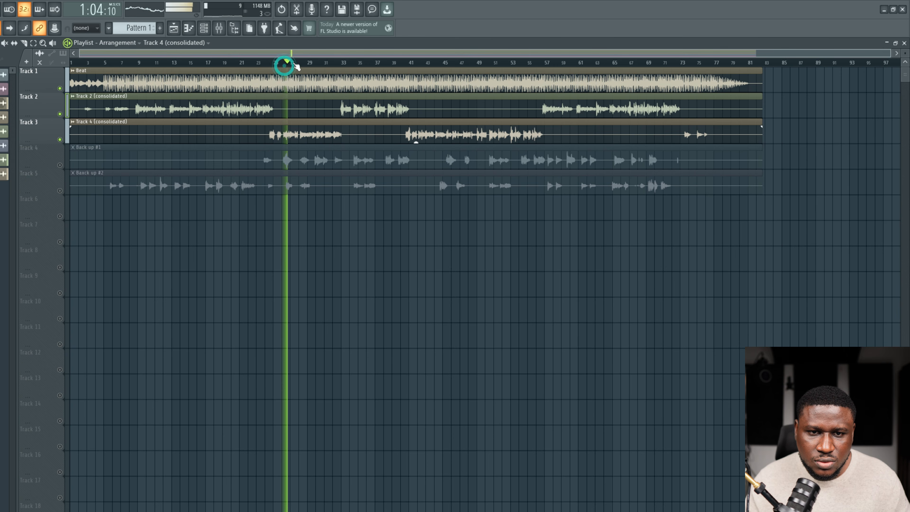
left_click(305, 63)
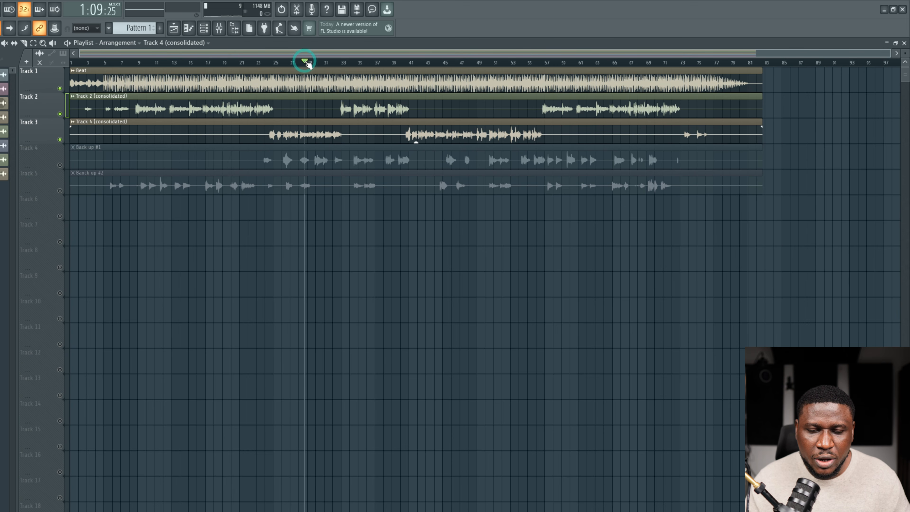
scroll(308, 63, "up", 4)
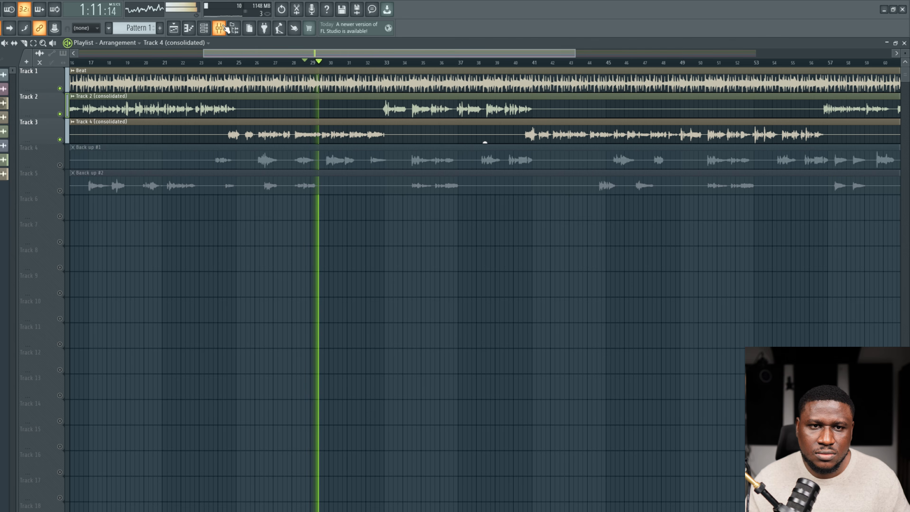
left_click(226, 28)
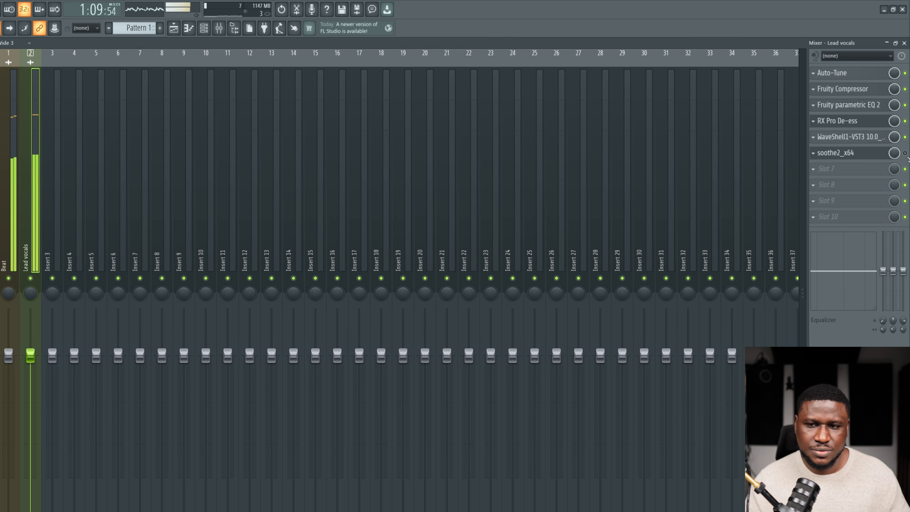
Step: Reopen soothe2 on the Lead vocals insert and compare the vocals with the effect bypassed and enabled during playback
left_click(859, 153)
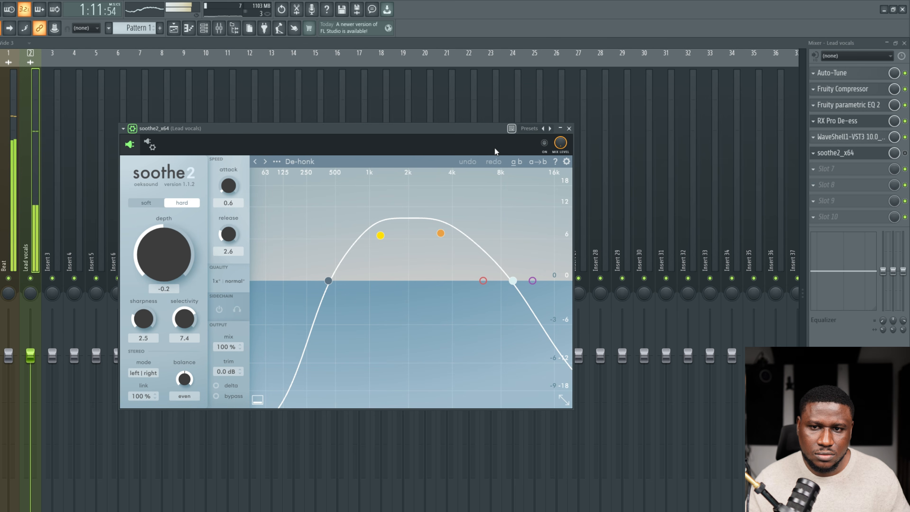
left_click(545, 144)
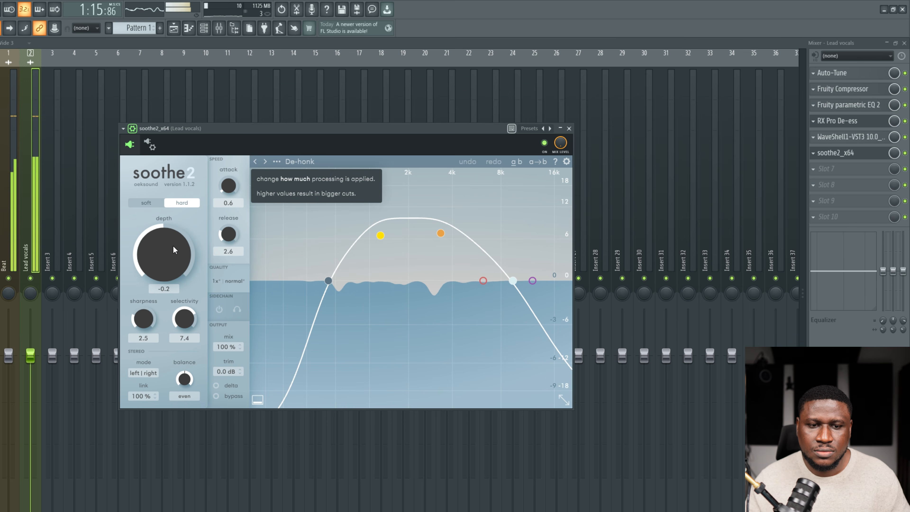
key("space")
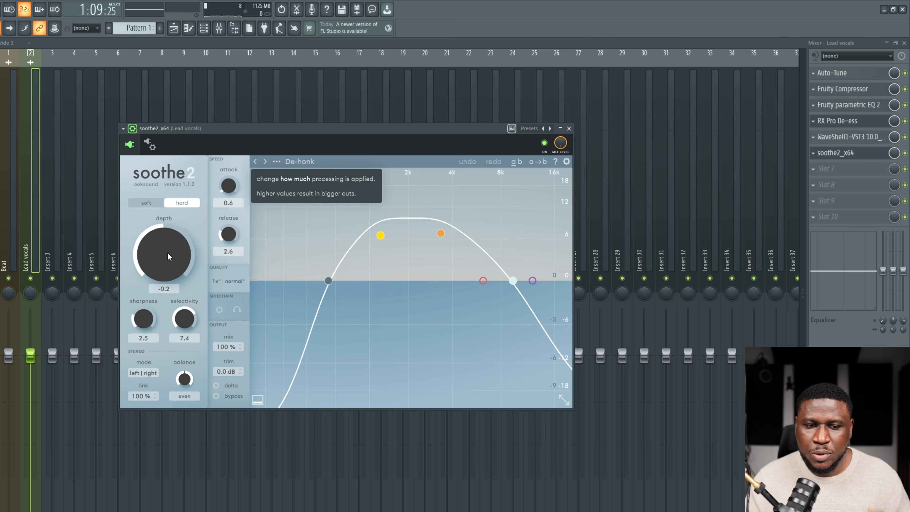
Step: Set soothe2's depth to 3.4 and audition the lead vocals with the beat, checking the Playlist during playback
left_click_drag(165, 252, 175, 241)
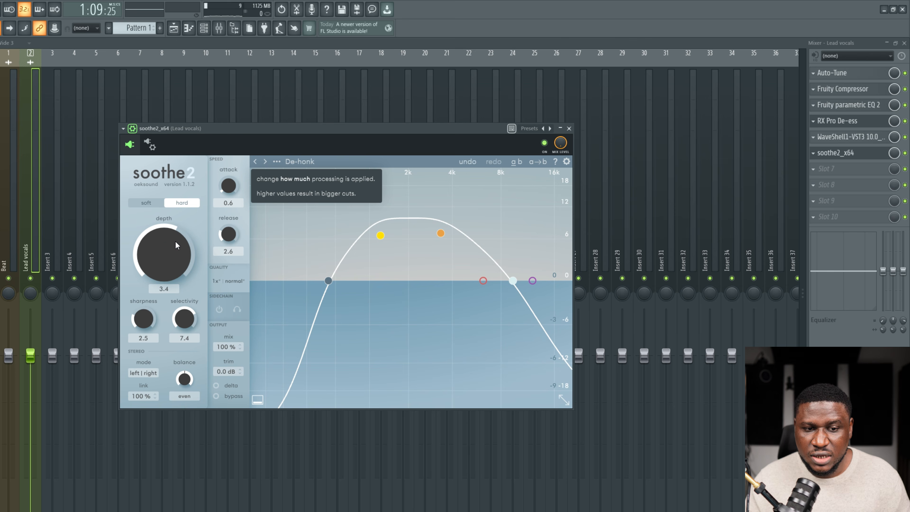
key("space")
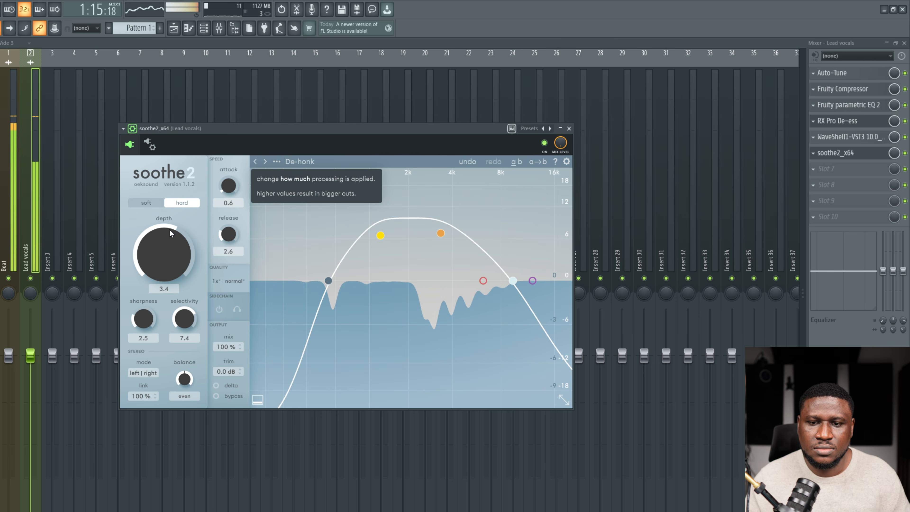
left_click(174, 29)
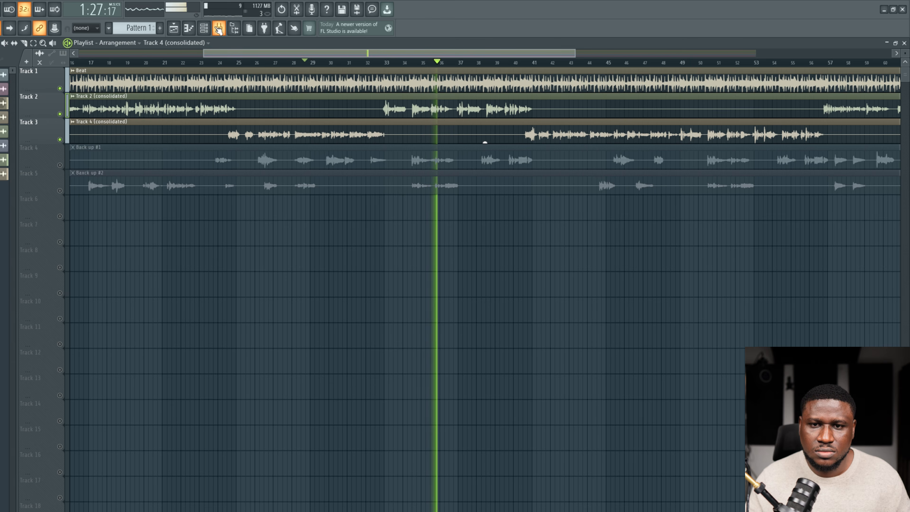
left_click(218, 29)
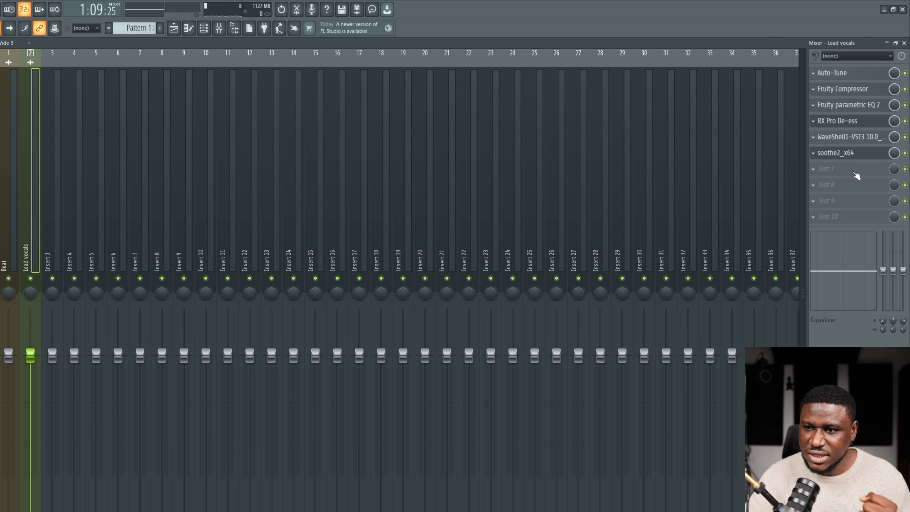
Step: Load the Waves CLA-76 compressor into Slot 7 of the Lead vocals insert and move its window clear of the screen edge
left_click(856, 176)
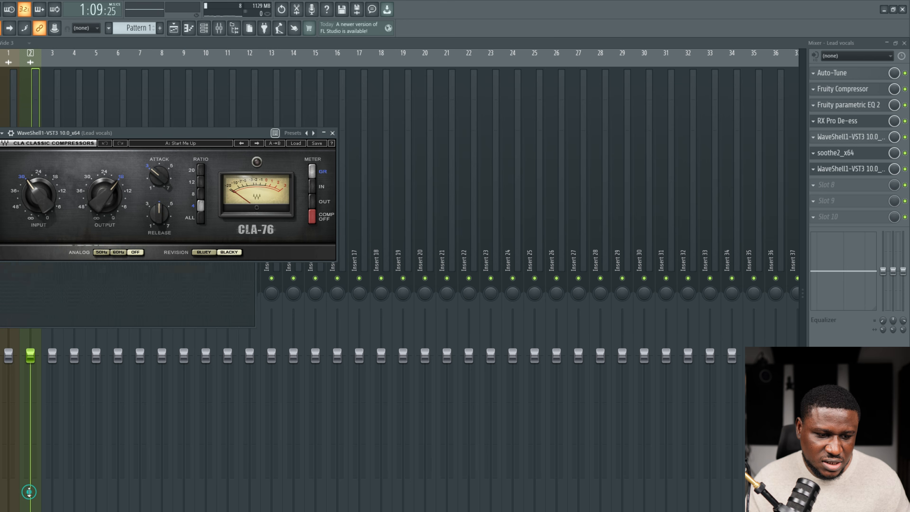
left_click(29, 492)
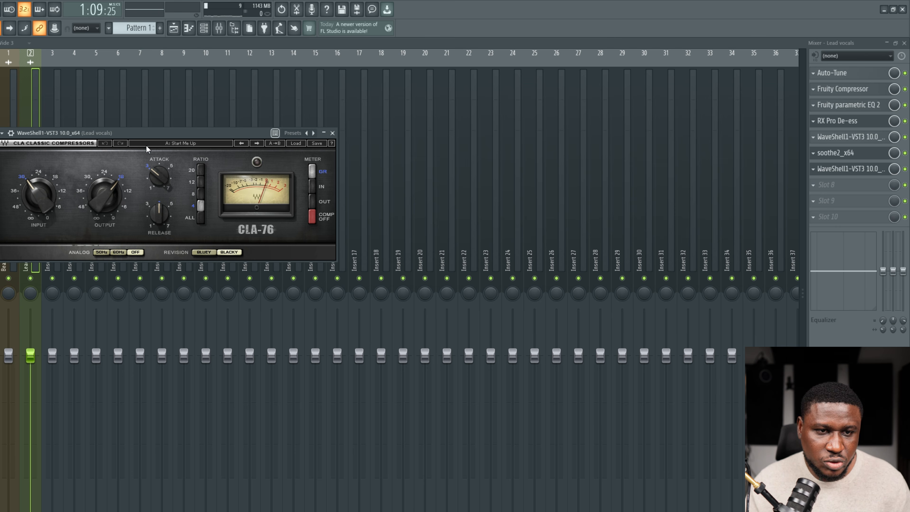
left_click_drag(150, 135, 309, 171)
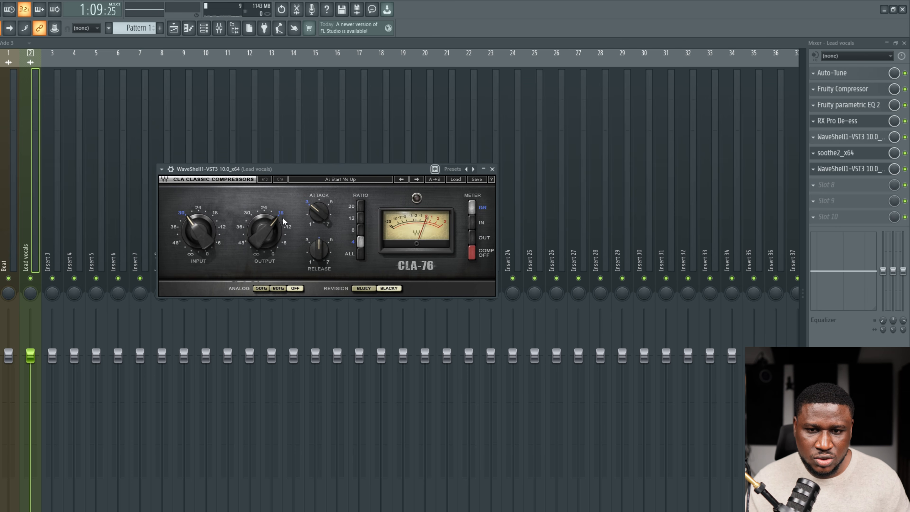
Step: Set the CLA-76's input to -32.3 and lower its output to about -24 while the mix plays
key("space")
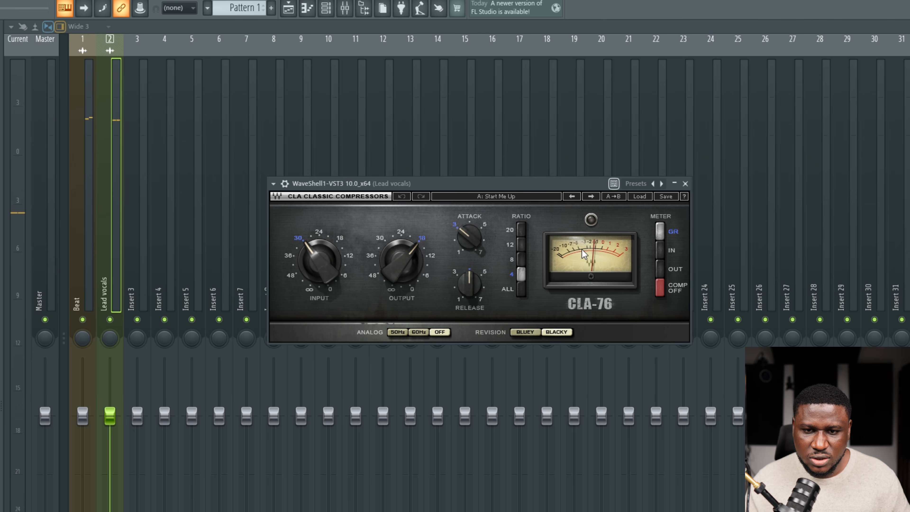
mouse_move(319, 261)
left_mouse_down()
mouse_move(319, 283)
mouse_move(311, 259)
left_mouse_up()
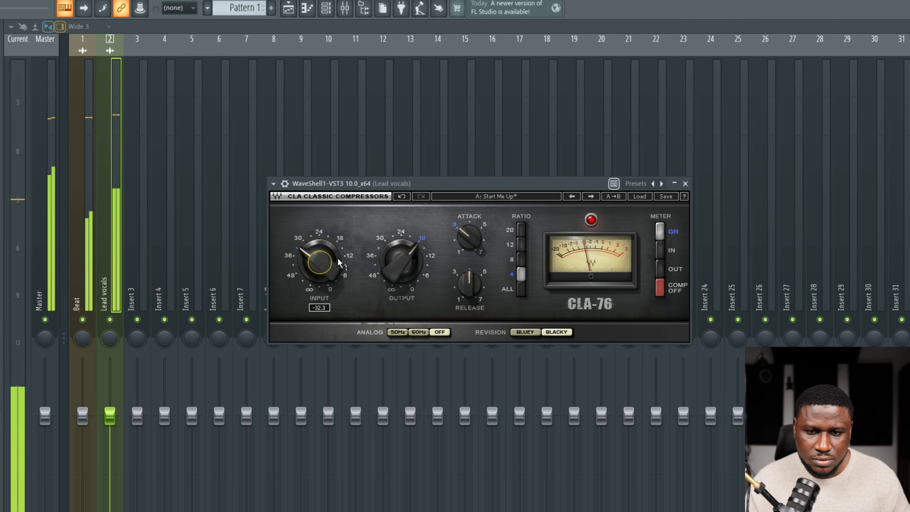
left_click_drag(400, 261, 400, 267)
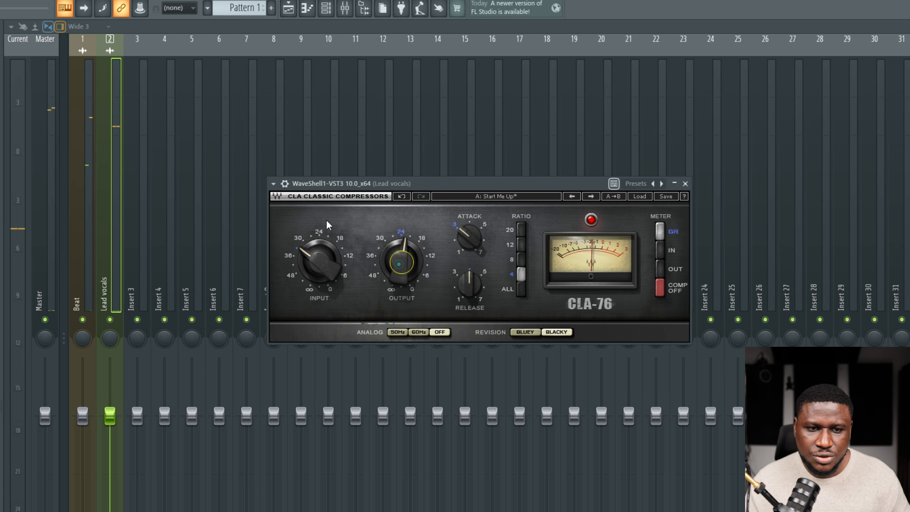
Step: Reveal the CLA-76's on/off control, compare the vocals with and without compression, and raise the output to -19.6
left_click(285, 183)
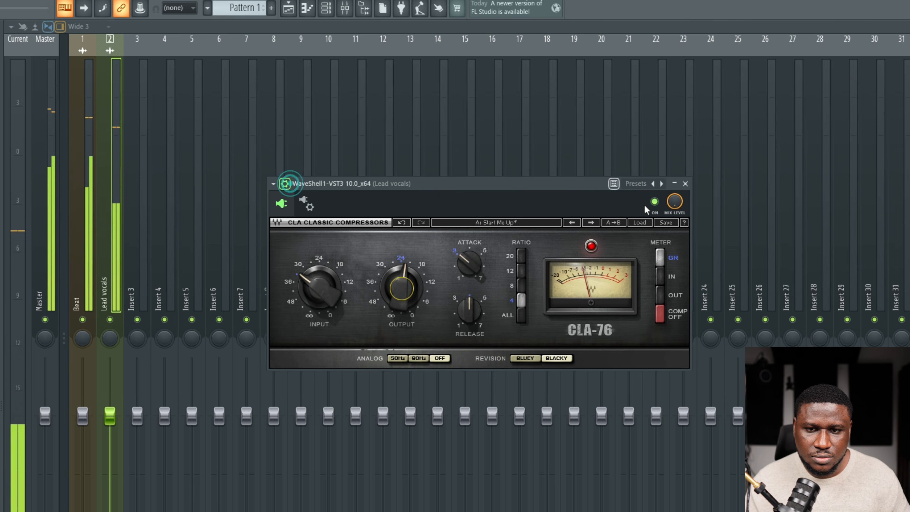
left_click(660, 204)
left_click_drag(402, 289, 401, 283)
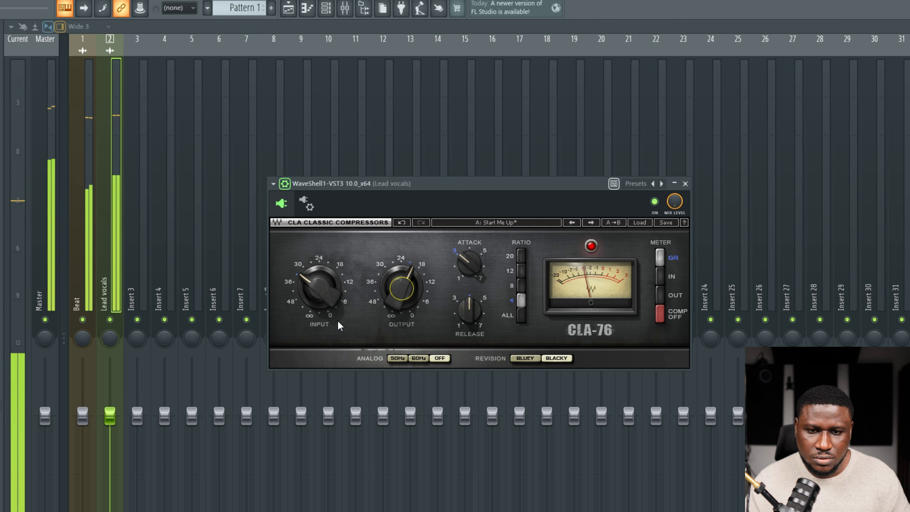
key("space")
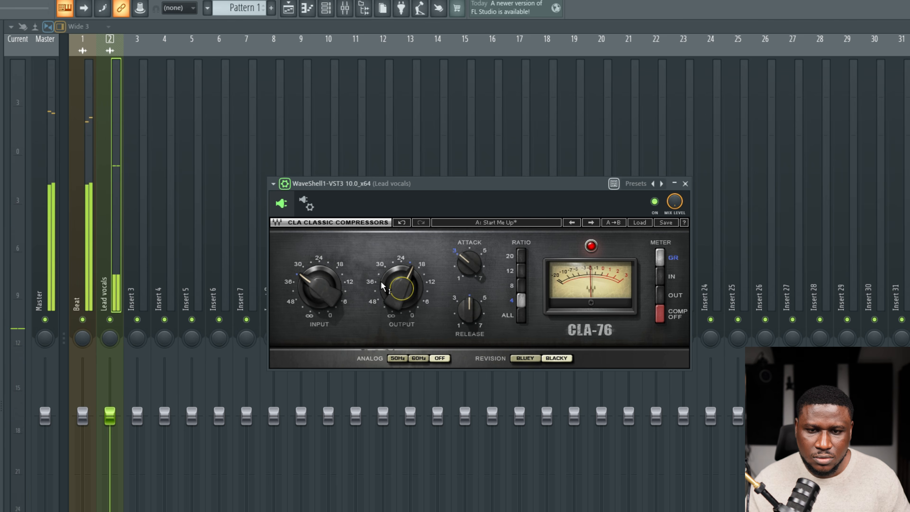
mouse_move(382, 283)
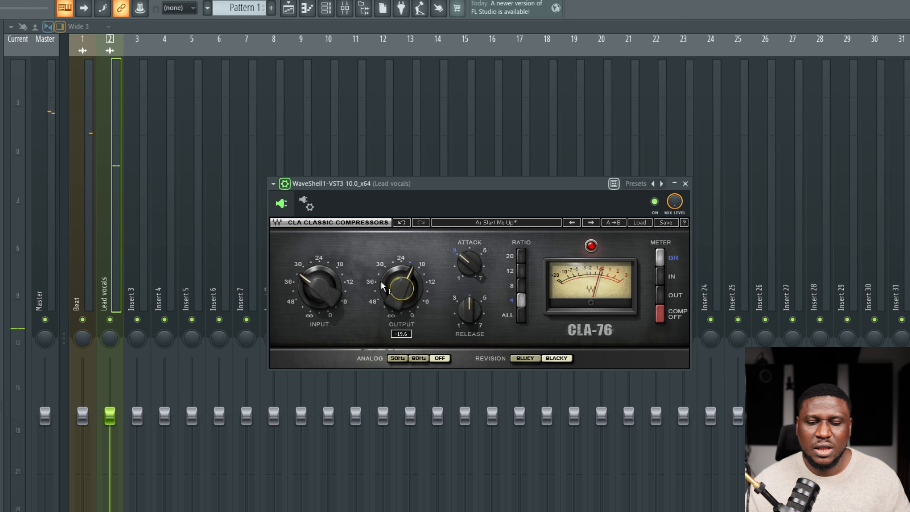
Step: Play the mix and compare the Lead vocals and Beat levels on the mixer meters, leaving the CLA-76 window closed
left_click(113, 250)
left_click(73, 269)
left_click(123, 283)
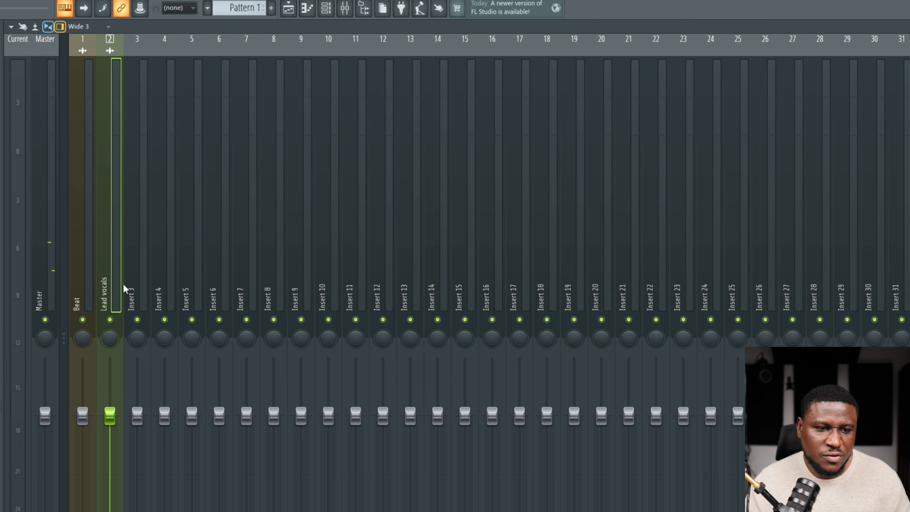
mouse_move(82, 418)
left_mouse_down()
mouse_move(81, 427)
mouse_move(82, 418)
left_mouse_up()
left_click(104, 295)
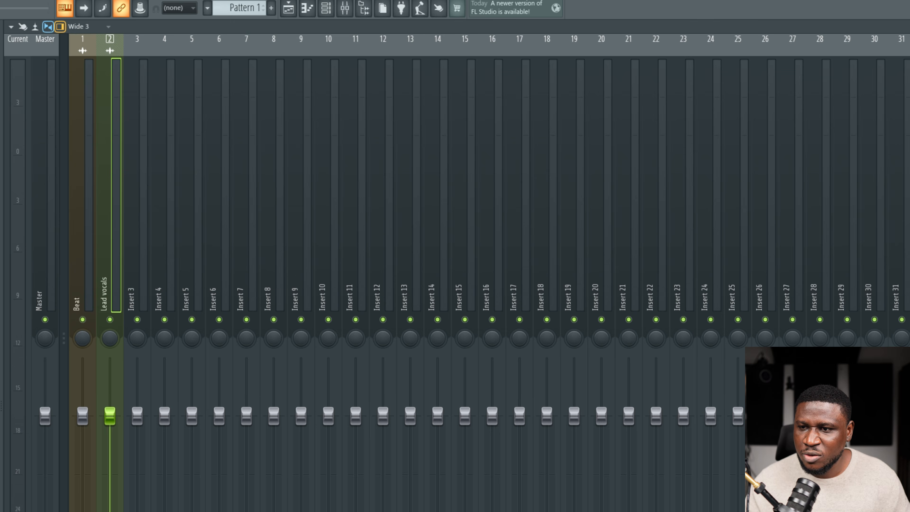
key("space")
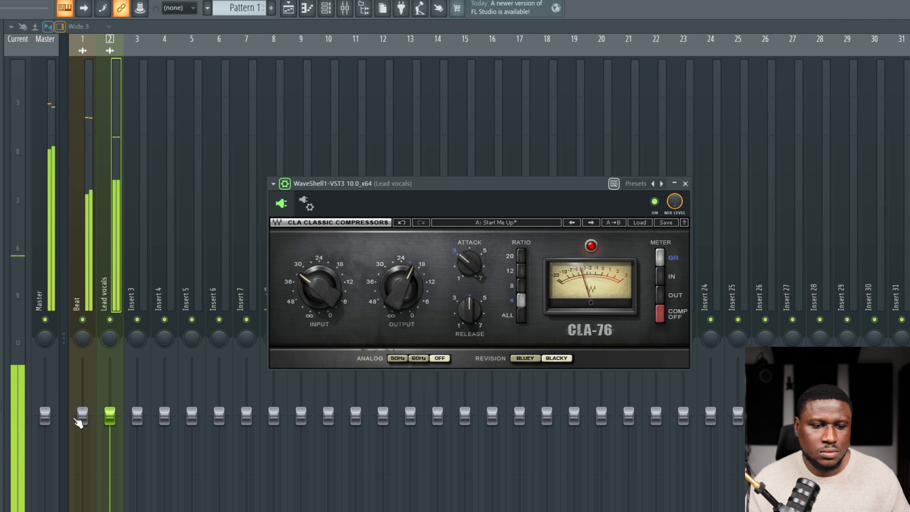
left_click(113, 246)
left_click(113, 246)
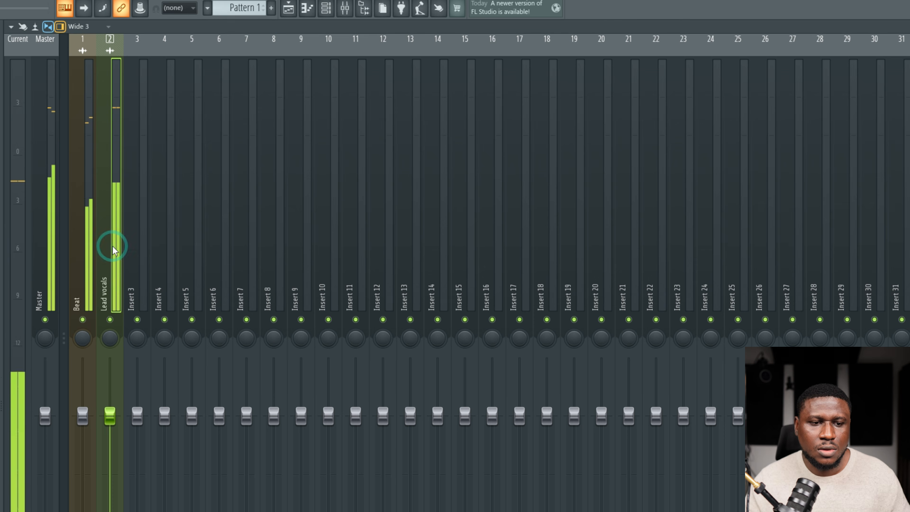
key("space")
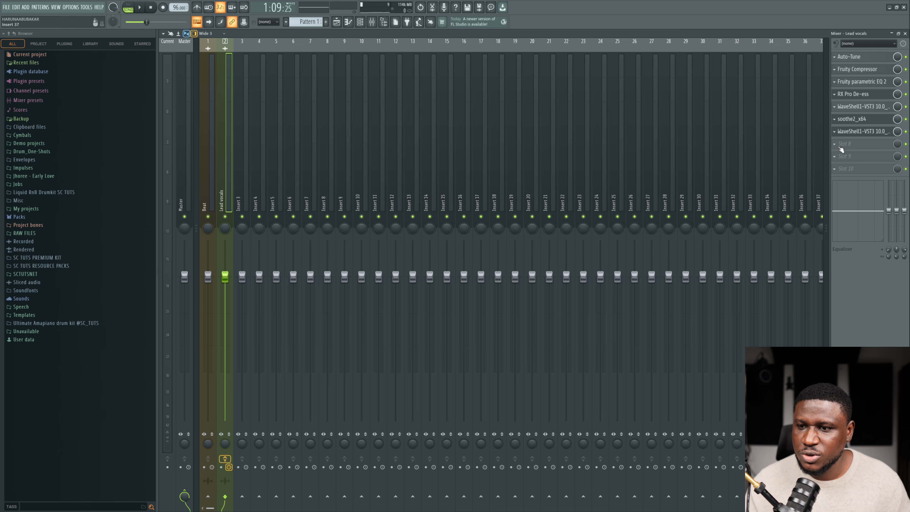
Step: Load the Waves OneKnob Brighter into Slot 8 of the Lead vocals insert through WaveShell1-VST3 10.0_x64
left_click(842, 144)
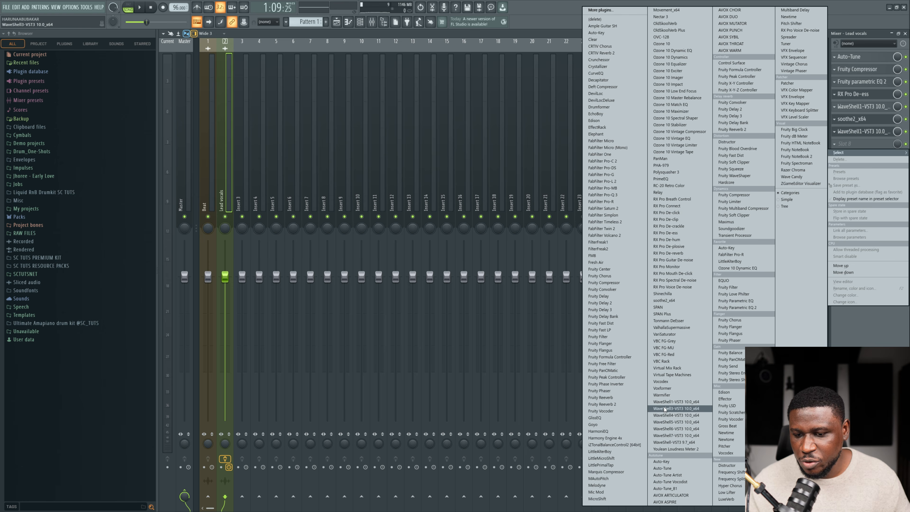
left_click(676, 402)
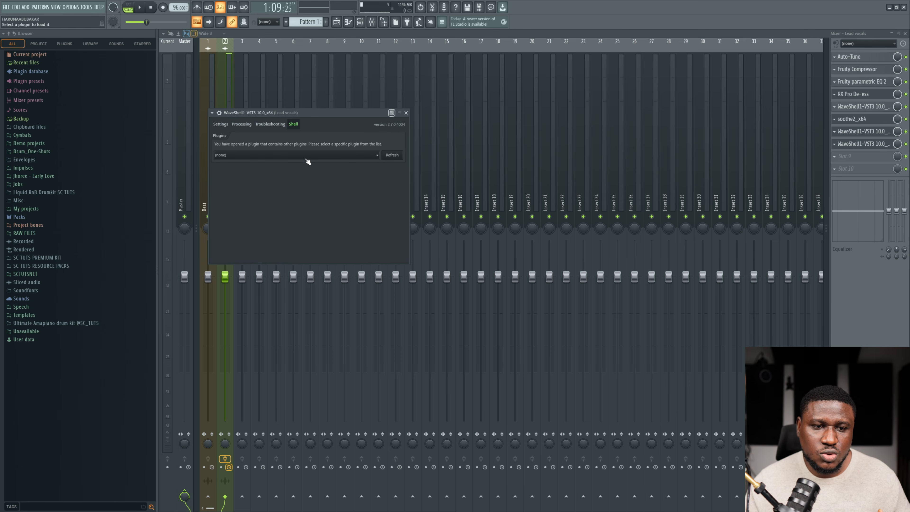
left_click(306, 158)
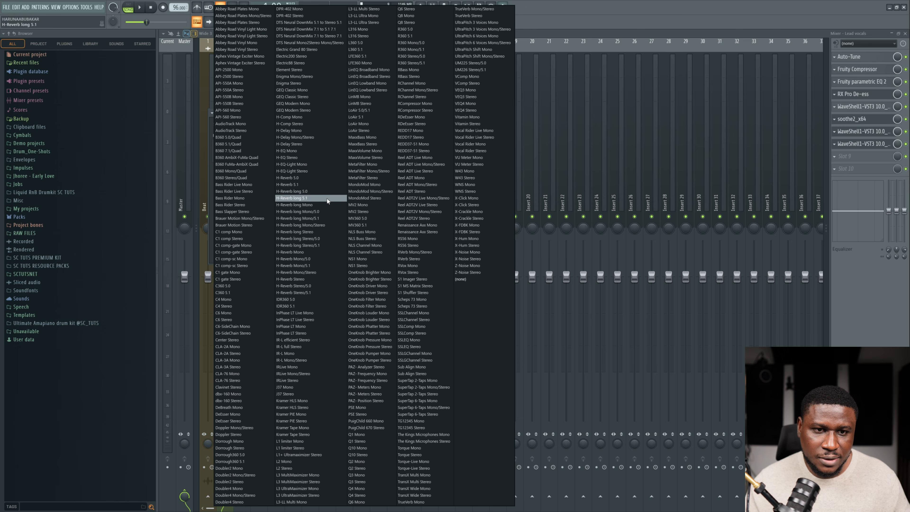
left_click(368, 272)
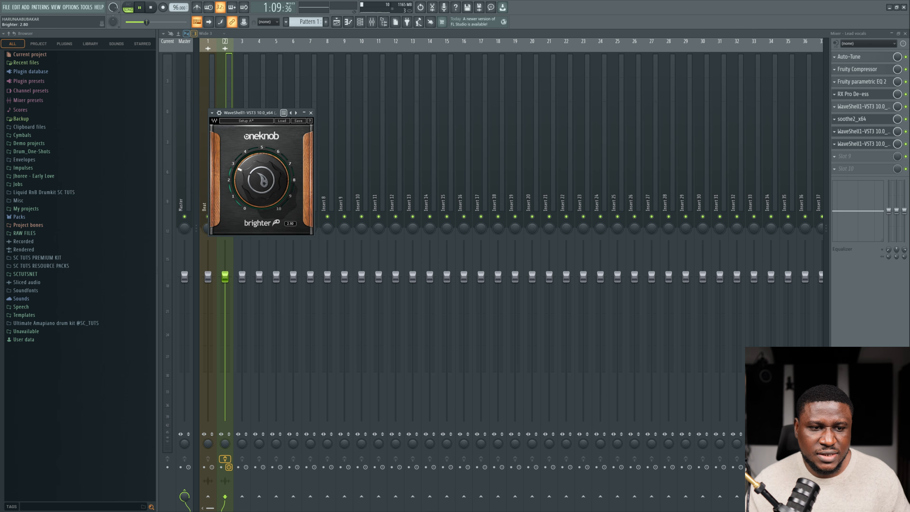
Step: Reposition OneKnob Brighter, reveal its on/off control for comparison during playback, and set its amount slightly above 4
left_click_drag(262, 180, 256, 180)
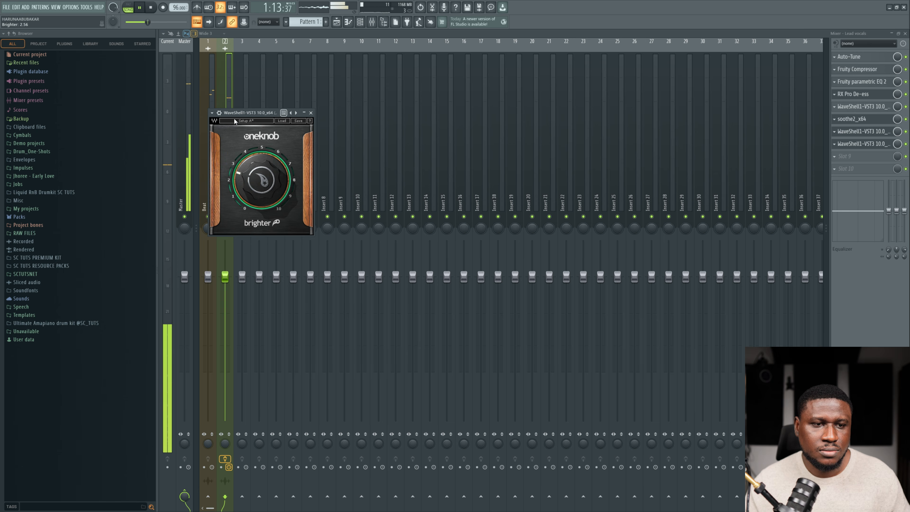
left_click_drag(234, 112, 403, 137)
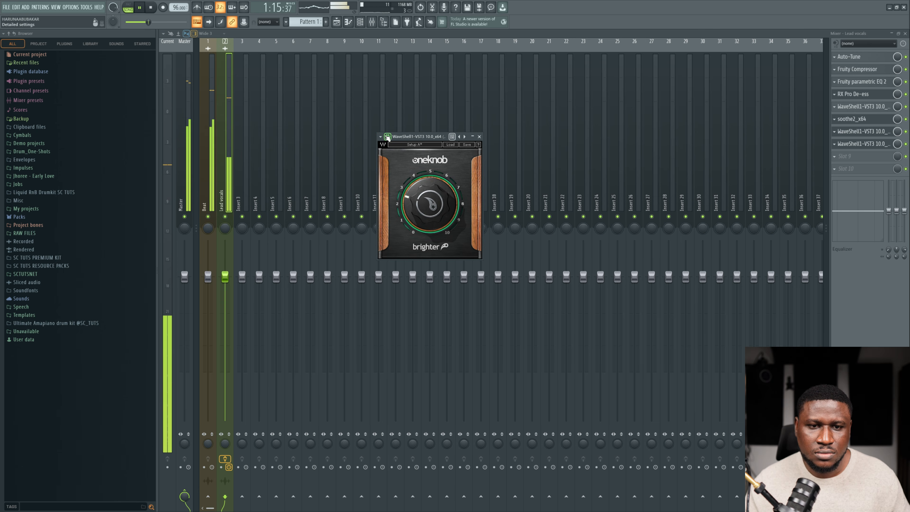
left_click(388, 136)
left_click(461, 148)
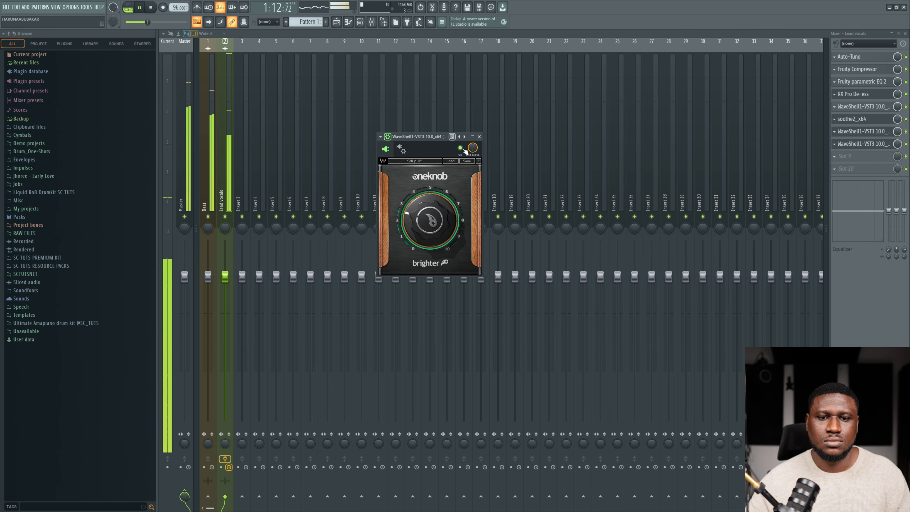
left_click_drag(431, 219, 431, 205)
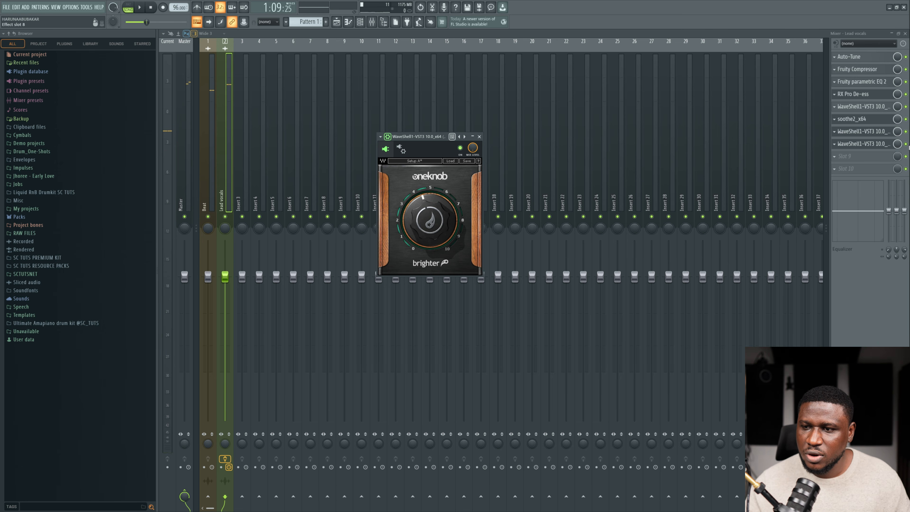
Step: Turn off OneKnob Brighter in Slot 8 of the Lead vocals insert and load Fresh Air into Slot 9
left_click(905, 144)
left_click(857, 162)
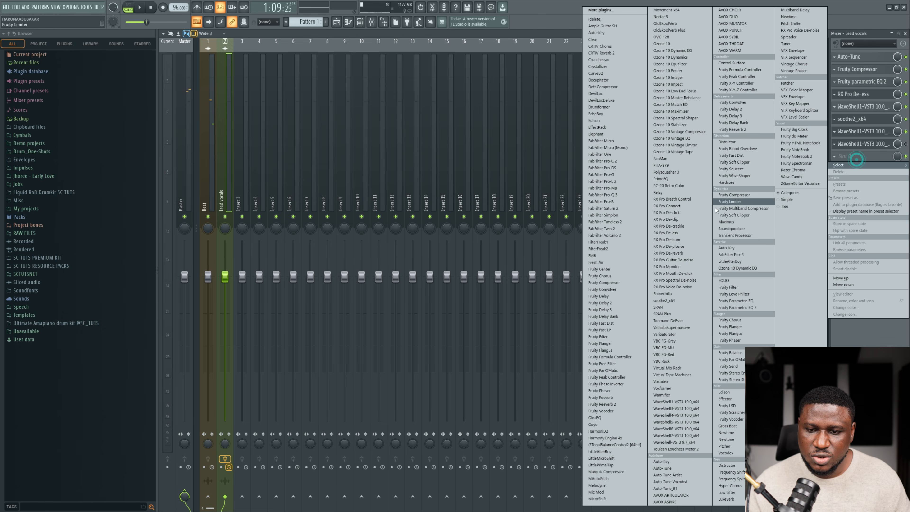
left_click(614, 391)
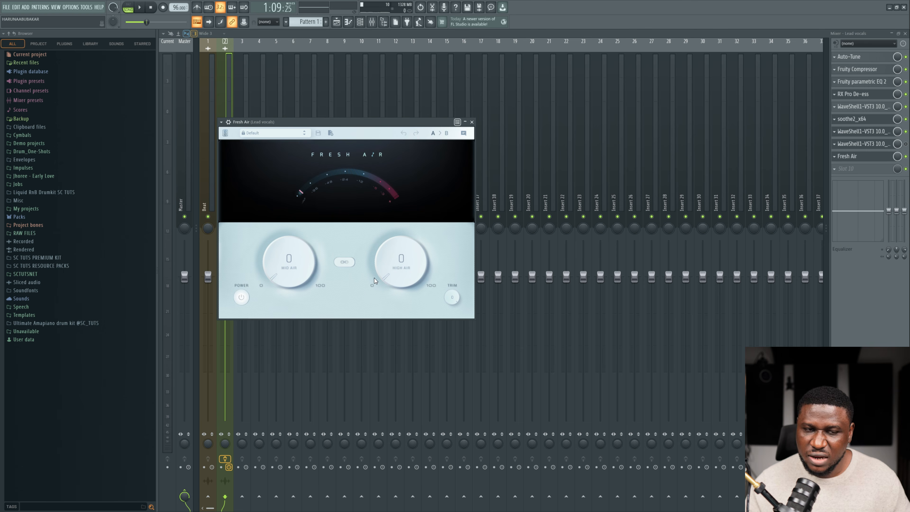
Step: During playback, set Fresh Air's High Air to 21 and Mid Air to 5
key("space")
left_click_drag(394, 265, 398, 240)
left_click_drag(299, 260, 330, 245)
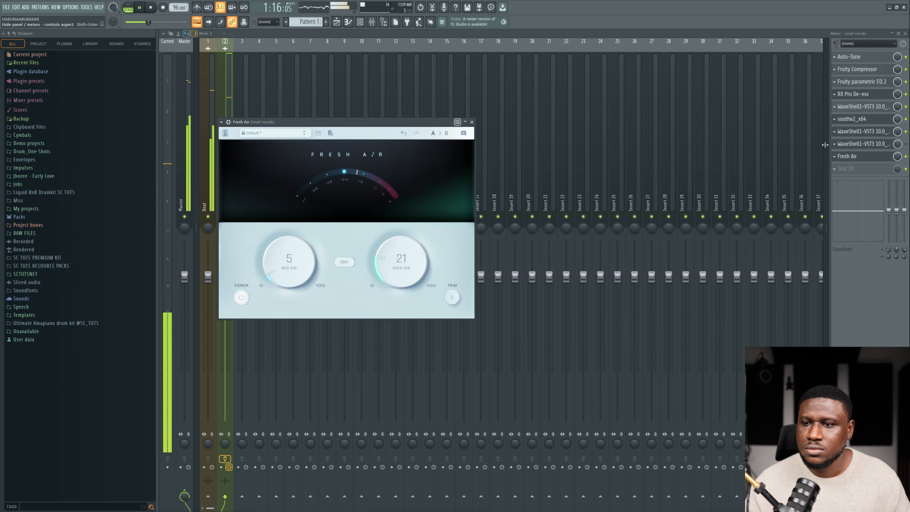
Step: Delete OneKnob Brighter from the Lead vocals insert and move Fresh Air up into Slot 8
left_click(835, 145)
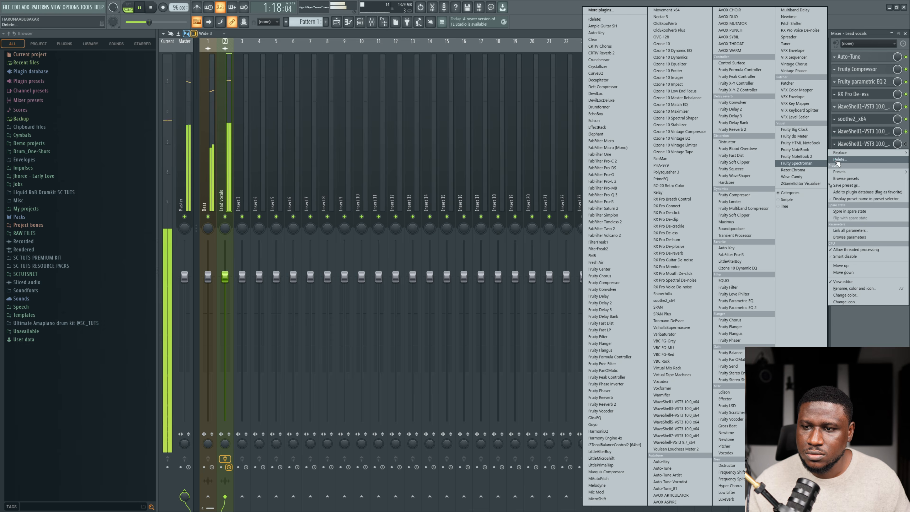
left_click(836, 159)
scroll(848, 158, "up", 1)
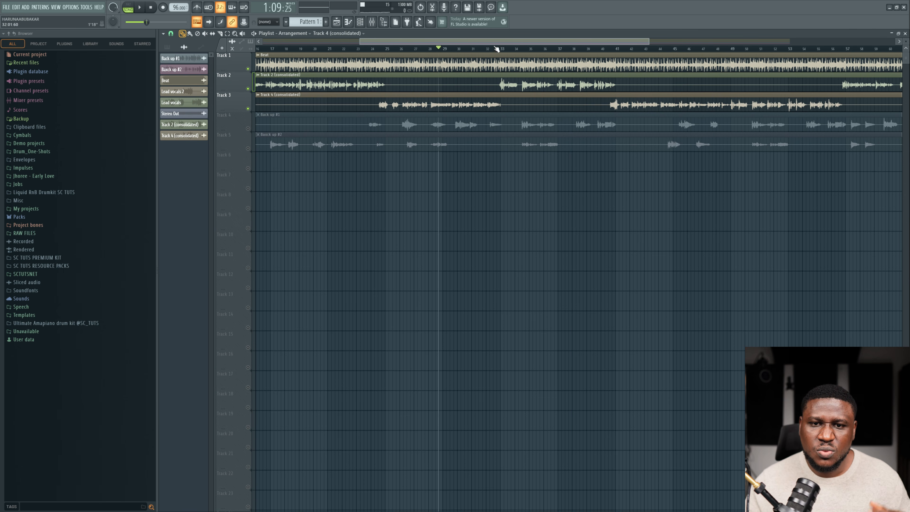
Step: Set the Playlist playback position just before bar 33 and play the Track 2 vocal section with the beat
left_click(498, 48)
key("space")
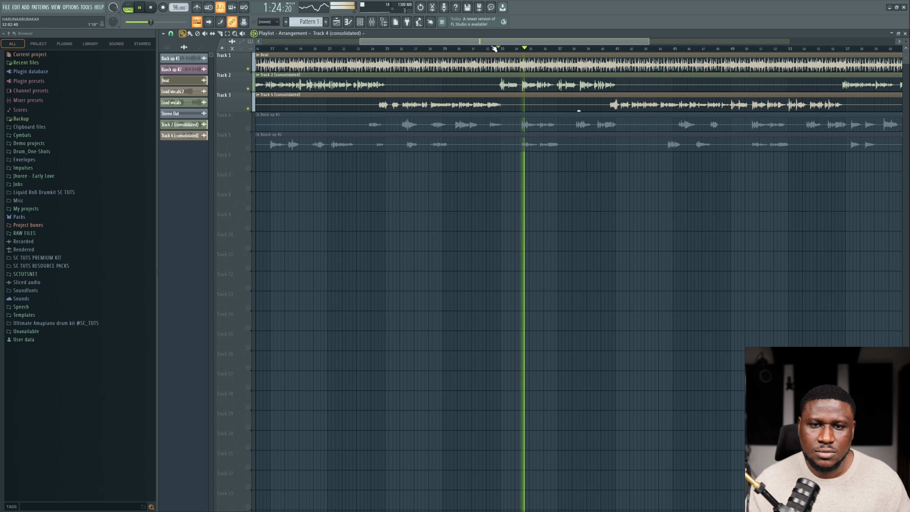
key("space")
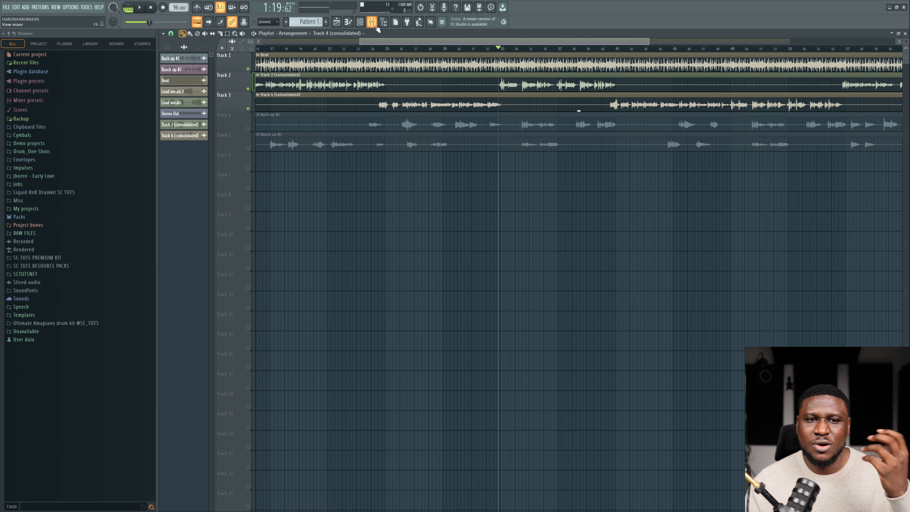
Step: Load Ozone 10 Equalizer into Slot 1 of the Beat mixer track
left_click(372, 22)
left_click(199, 169)
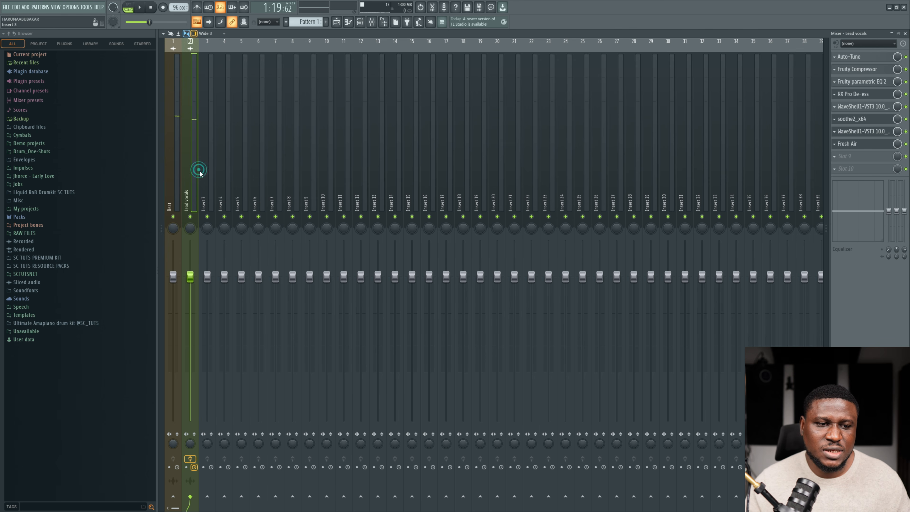
left_click(163, 175)
left_click(204, 176)
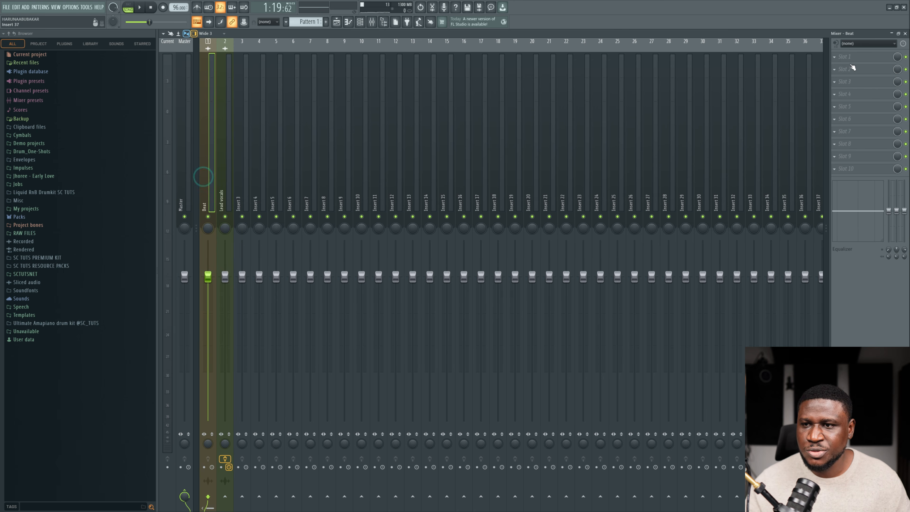
left_click(838, 56)
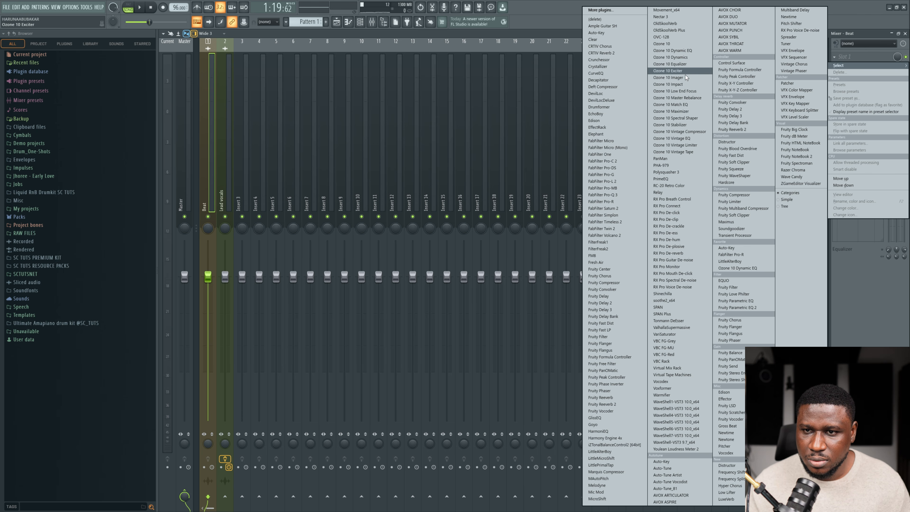
left_click(669, 63)
Step: Switch the equalizer to Mid/Side and cut the Mid channel with a bell on band 3 at 876 Hz, -1.6 dB, Q 0.3
left_click(349, 130)
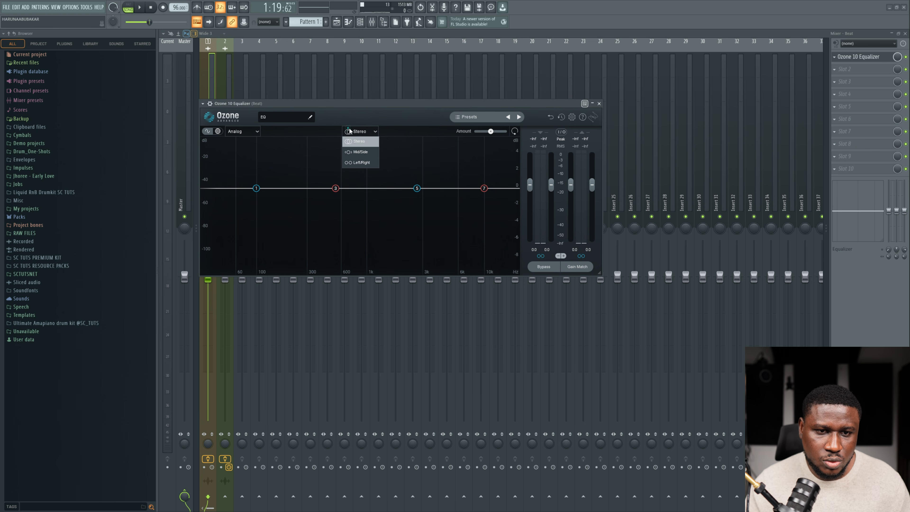
left_click(364, 153)
left_click_drag(336, 188, 351, 205)
scroll(343, 200, "down", 5)
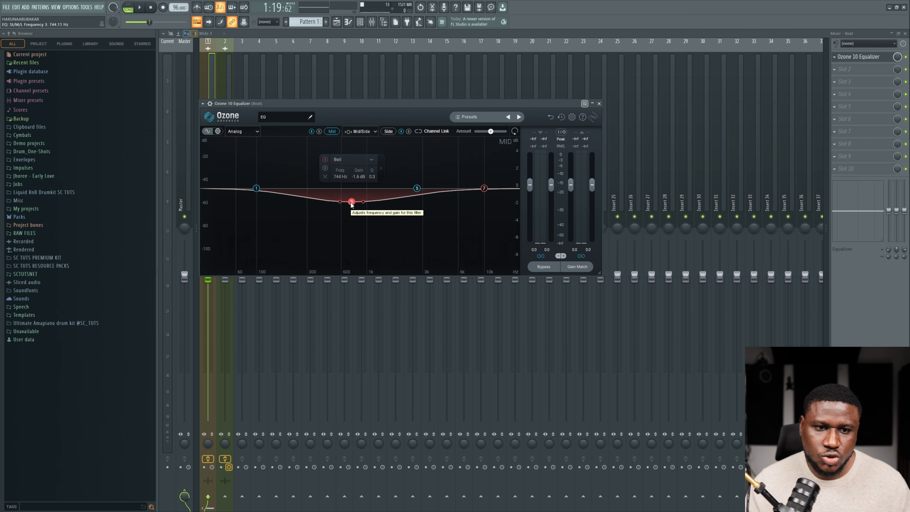
key("space")
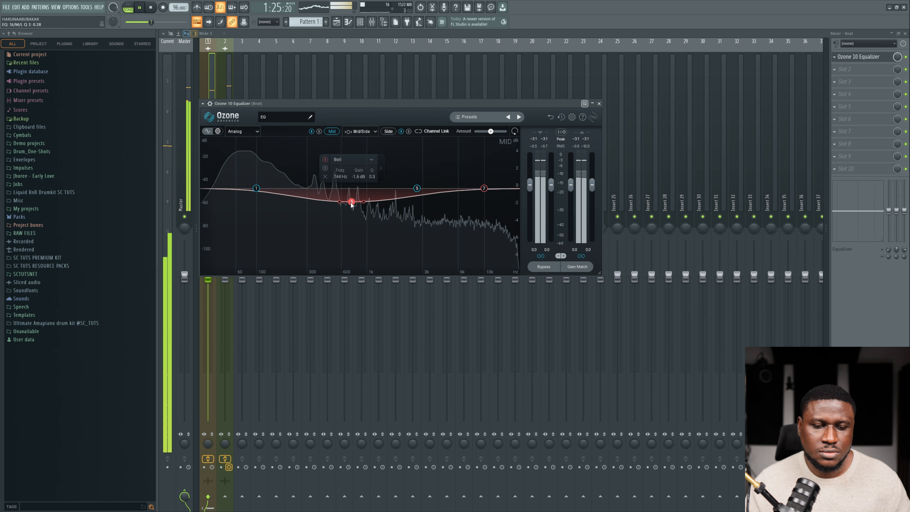
left_click_drag(352, 203, 359, 204)
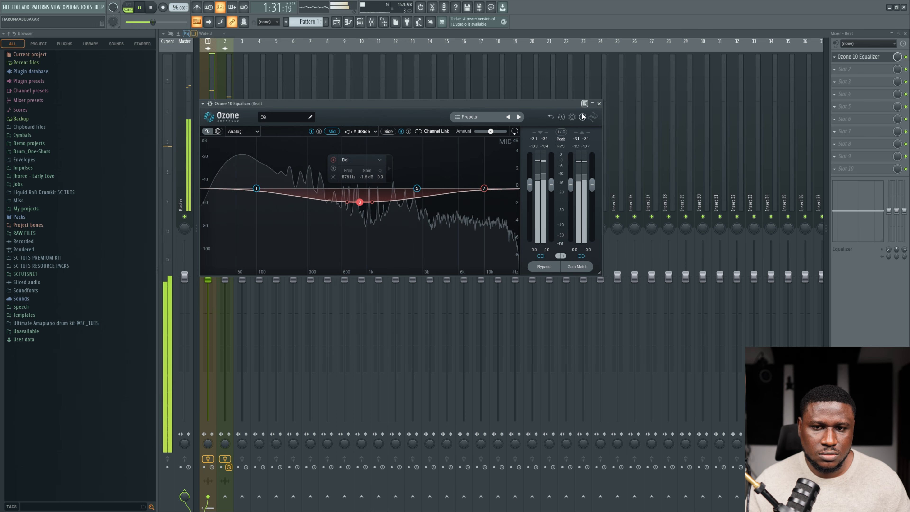
Step: Check the Lead vocals against the Beat and compare the mix with the Beat's Ozone 10 Equalizer off and on
left_click(599, 104)
left_click(227, 155)
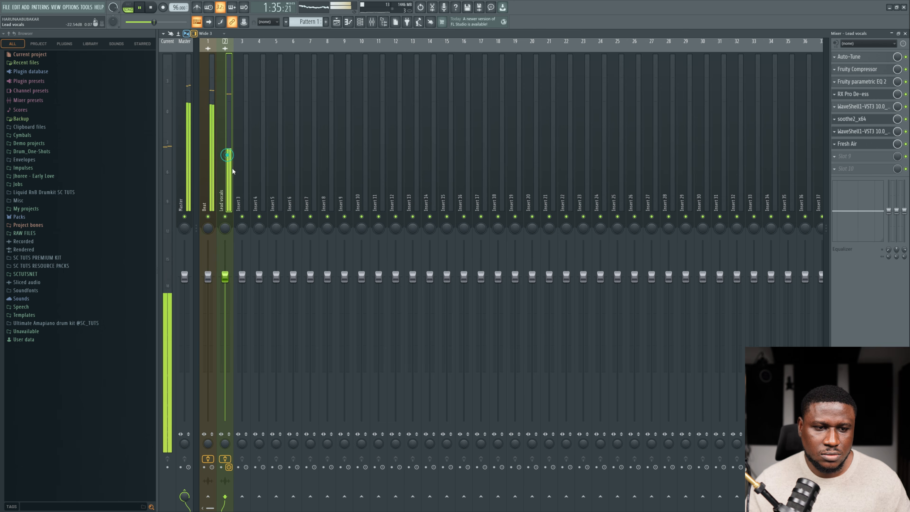
left_click(205, 172)
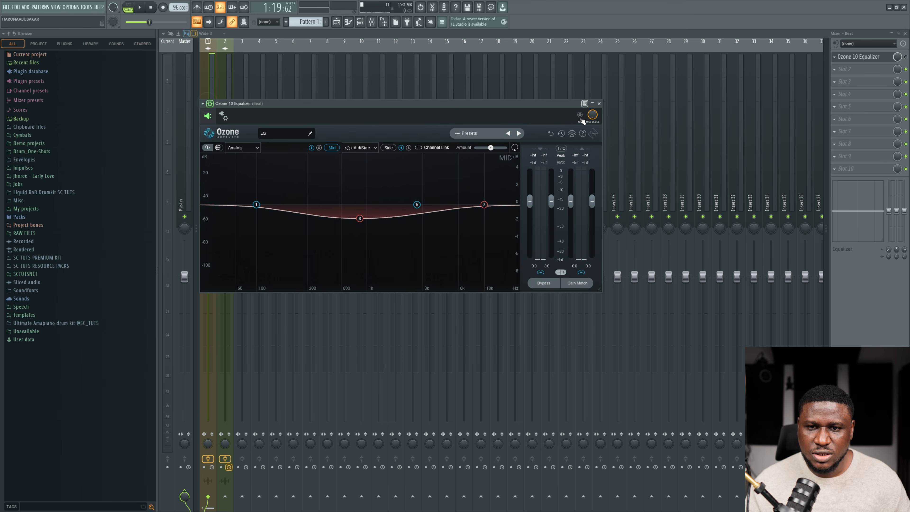
key("space")
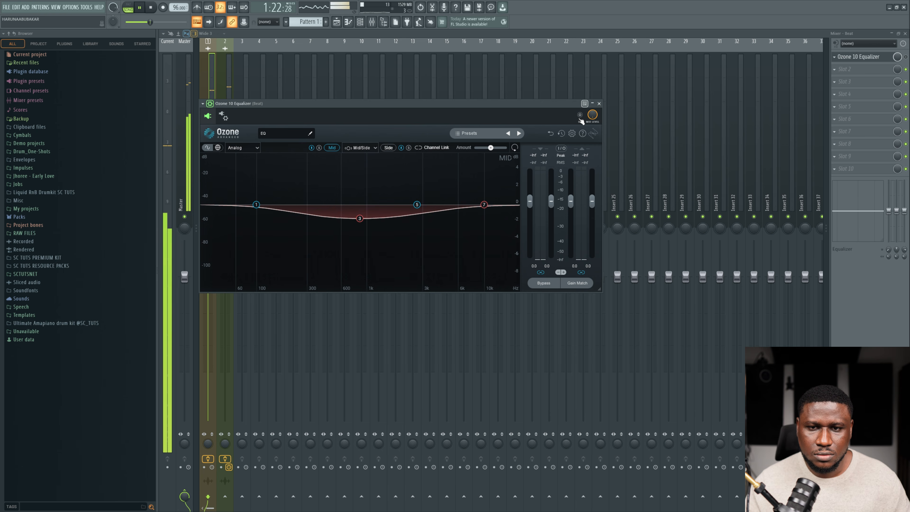
left_click_drag(555, 102, 616, 116)
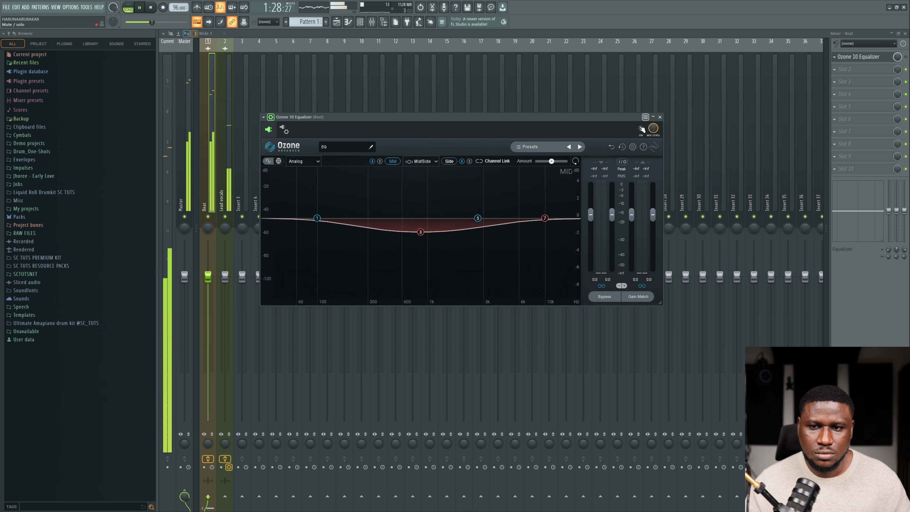
left_click(641, 128)
key("space")
key("space")
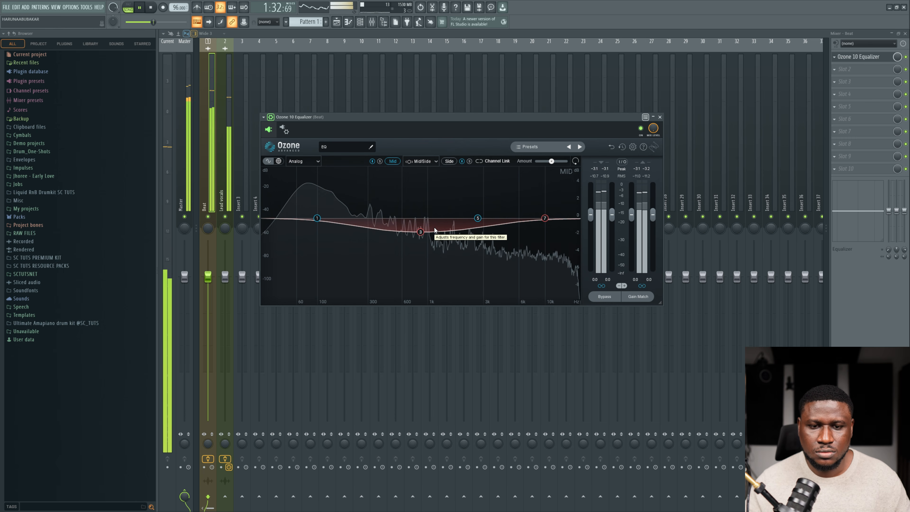
key("space")
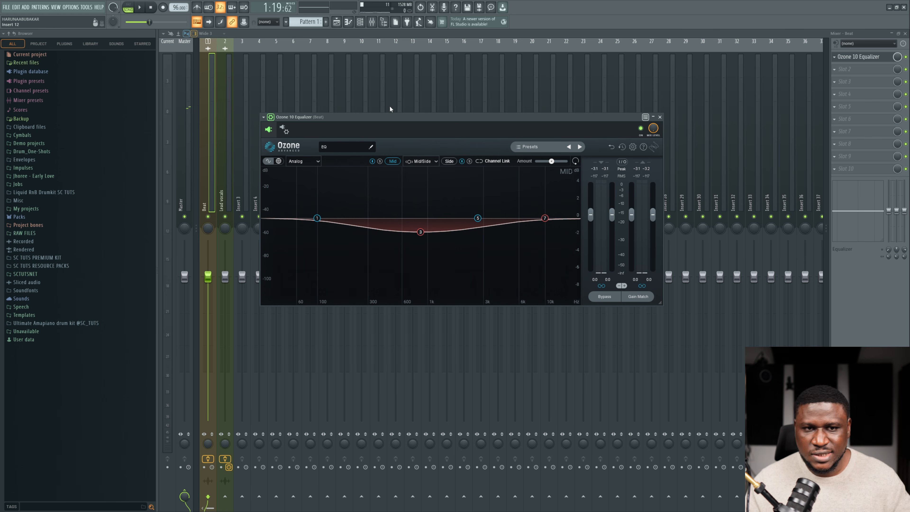
Step: Play the Track 2 vocal section from the Playlist and bring up its lead vocal clip
left_click(337, 22)
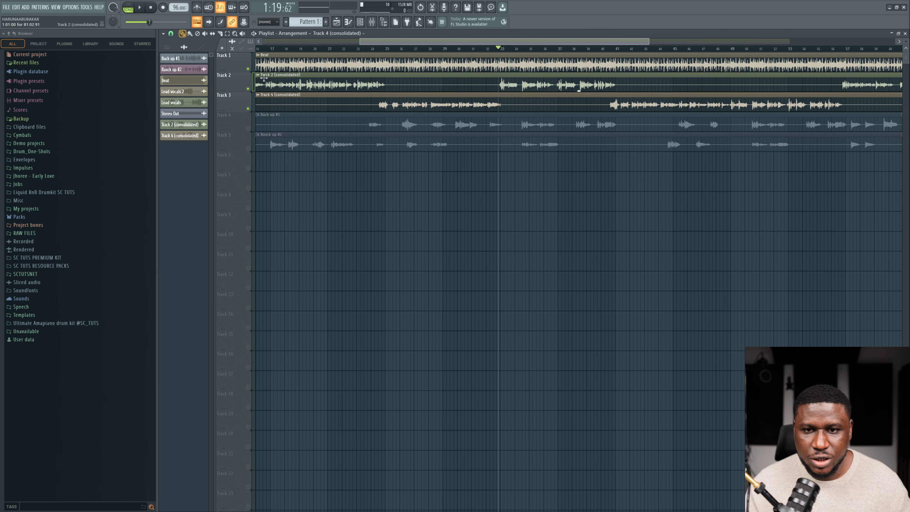
key("space")
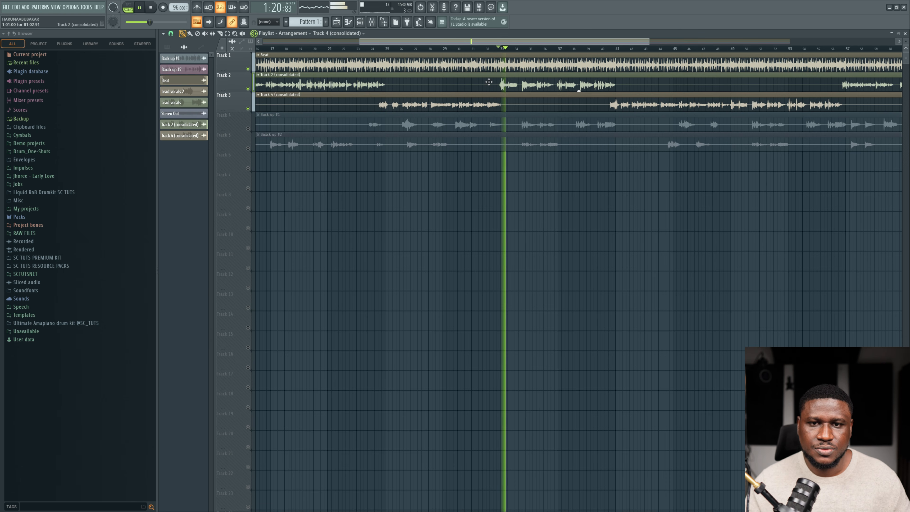
double_click(505, 81)
key("space")
Step: Load Waves Scheps 73 Stereo into Slot 9 of the Lead vocals insert through WaveShell1-VST3 10.0_x64
left_click(372, 22)
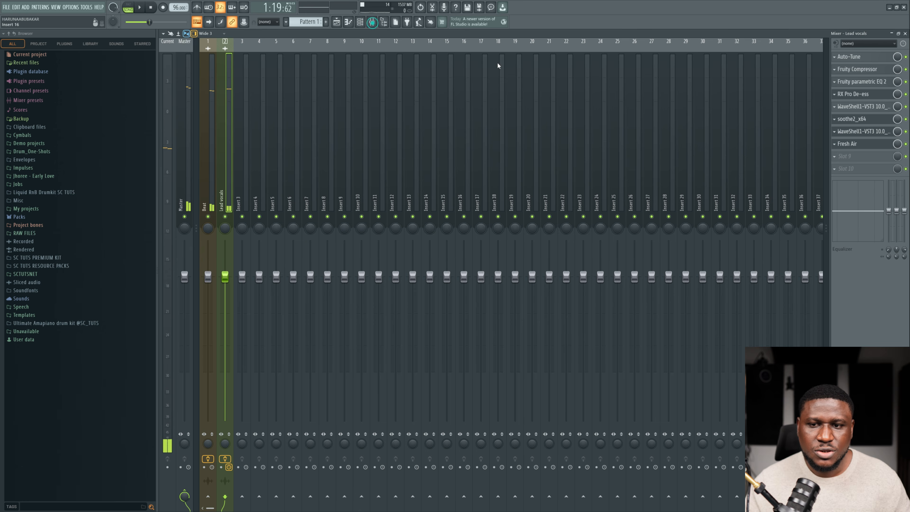
left_click(859, 158)
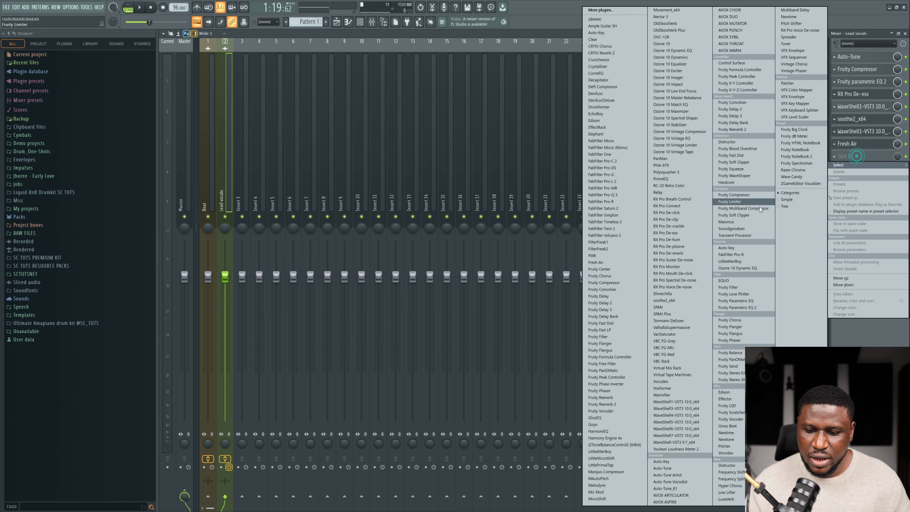
left_click(676, 400)
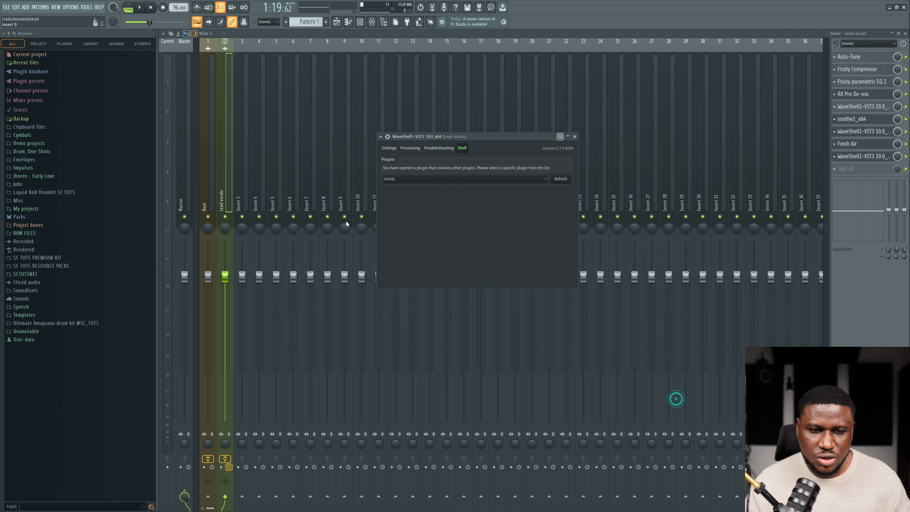
left_click(436, 179)
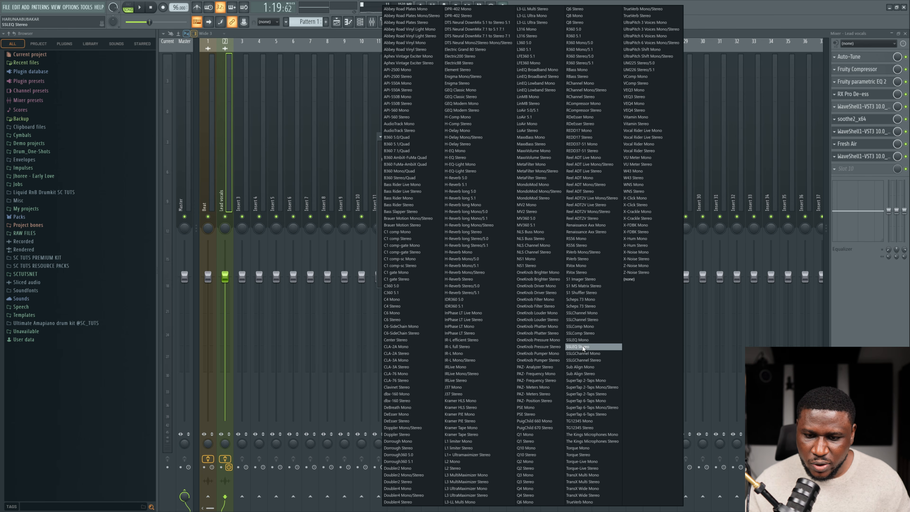
left_click(585, 305)
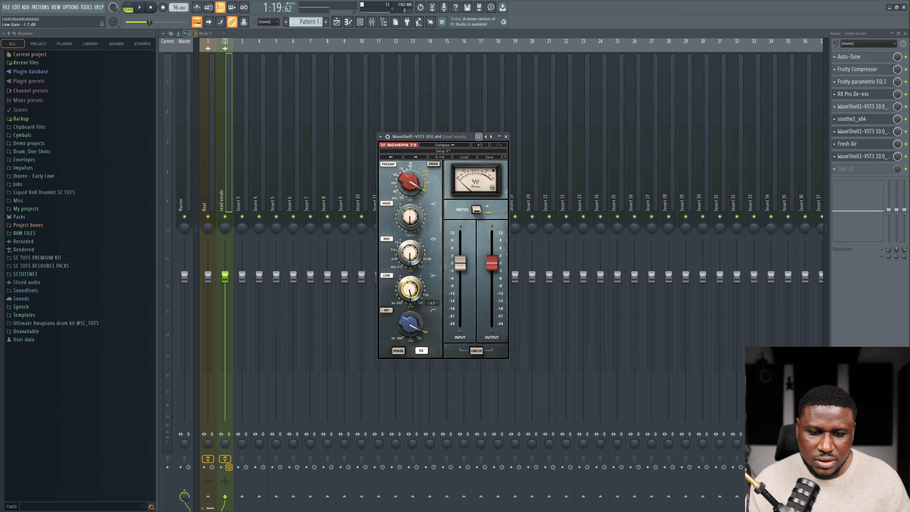
Step: Set the Scheps 73 Low Gain to -4.2 dB and enable its high-pass filter at 160 Hz while auditioning the vocals
key("space")
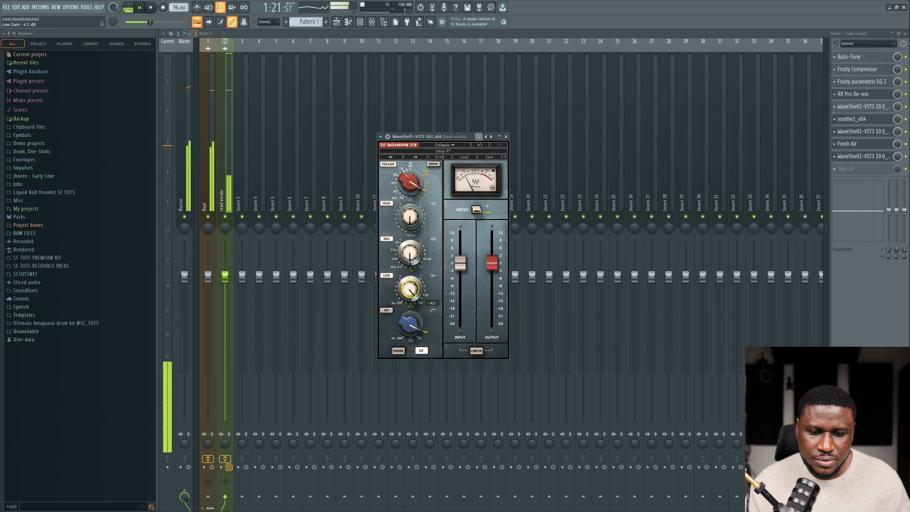
key("space")
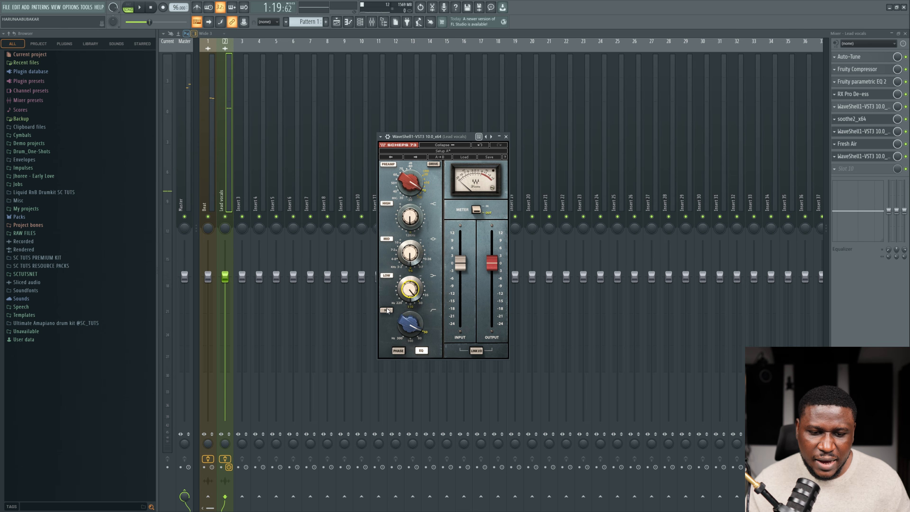
key("space")
left_click_drag(411, 326, 411, 302)
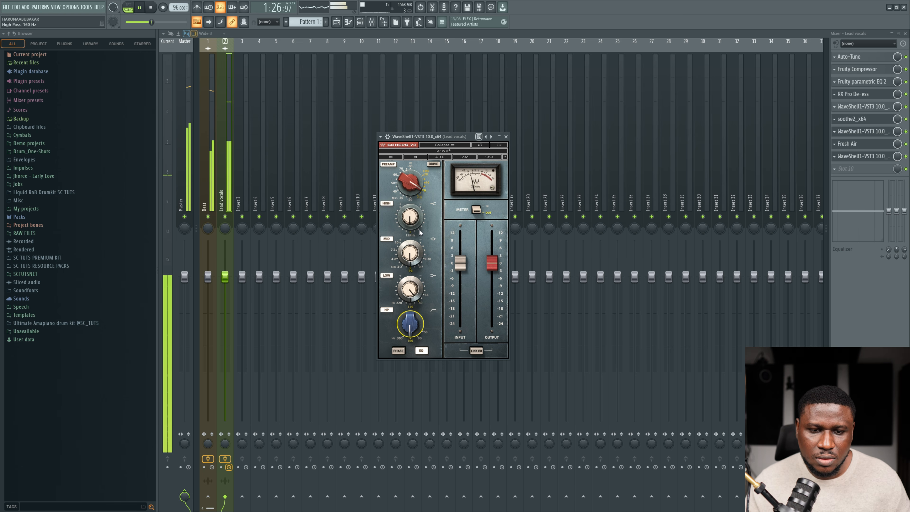
Step: Set the Scheps 73 High Gain to 1.0 dB while auditioning the vocals with the beat
mouse_move(413, 253)
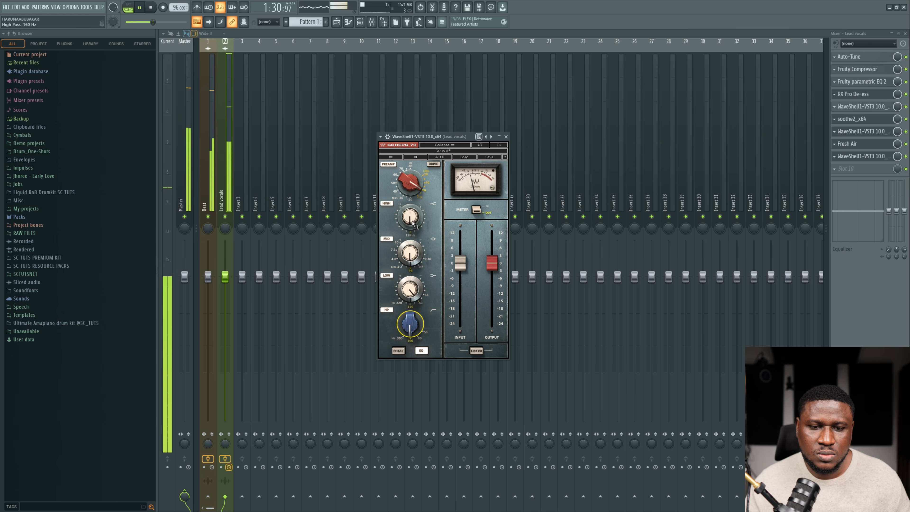
mouse_move(412, 220)
key("space")
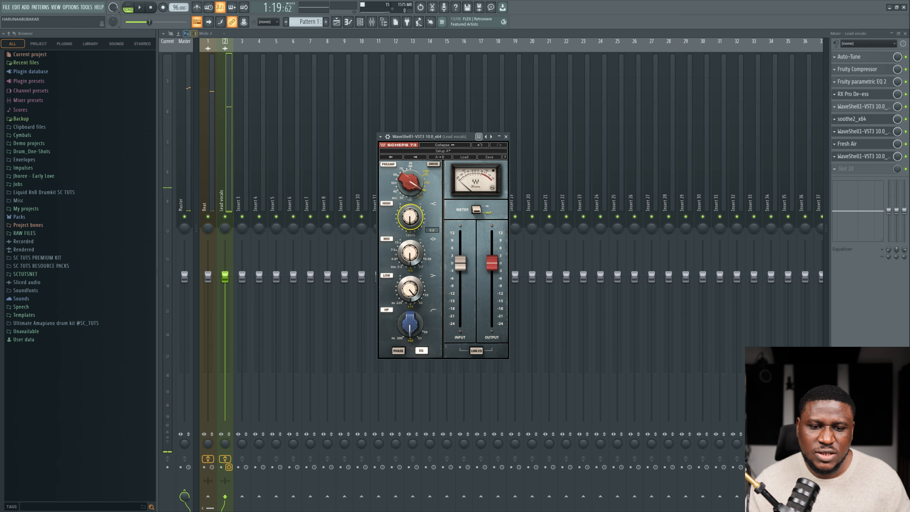
key("space")
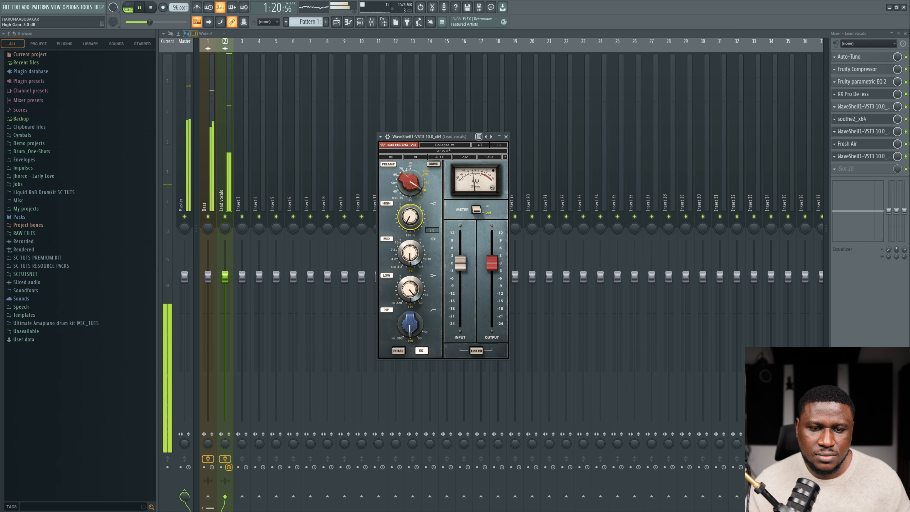
left_click_drag(411, 217, 411, 223)
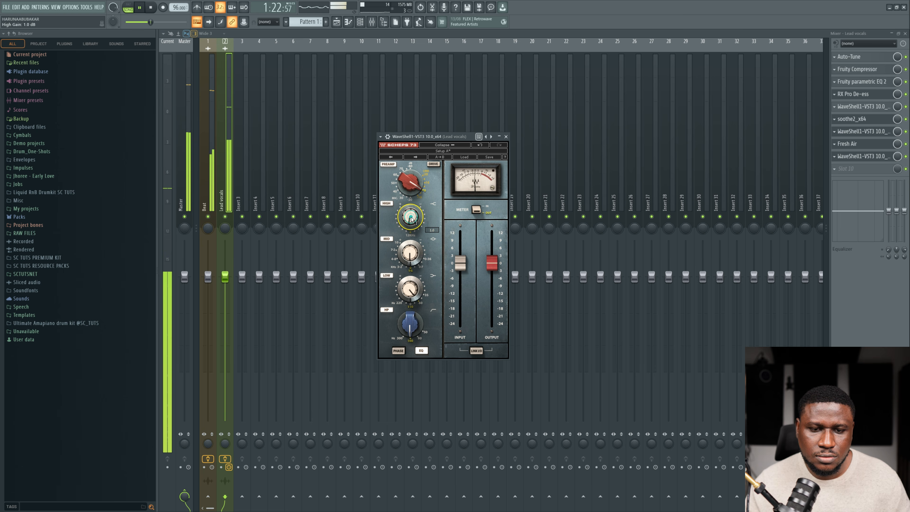
key("space")
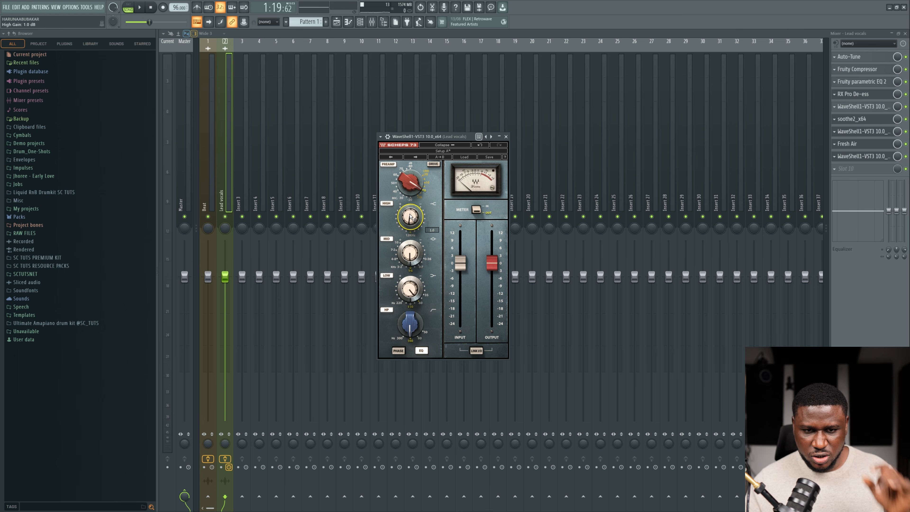
Step: Lower the Beat channel's volume to -0.6 dB while auditioning it with the vocals
key("space")
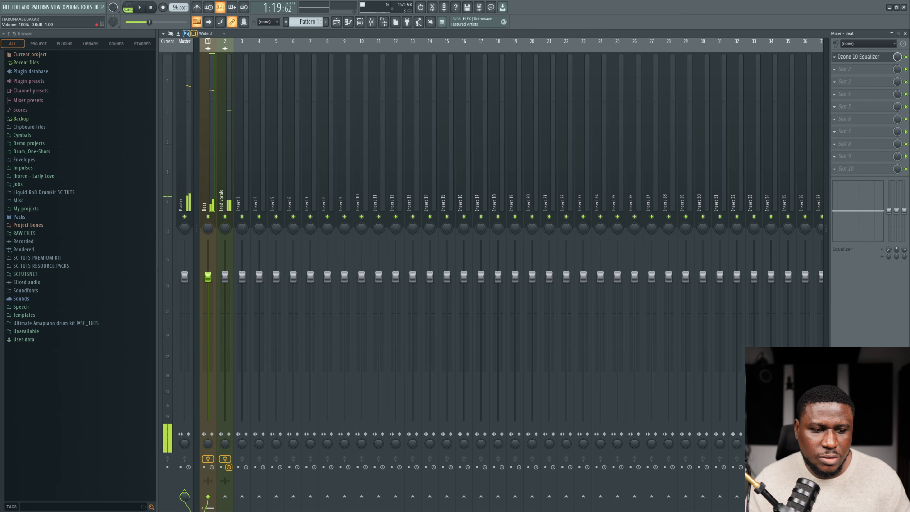
left_click(211, 276)
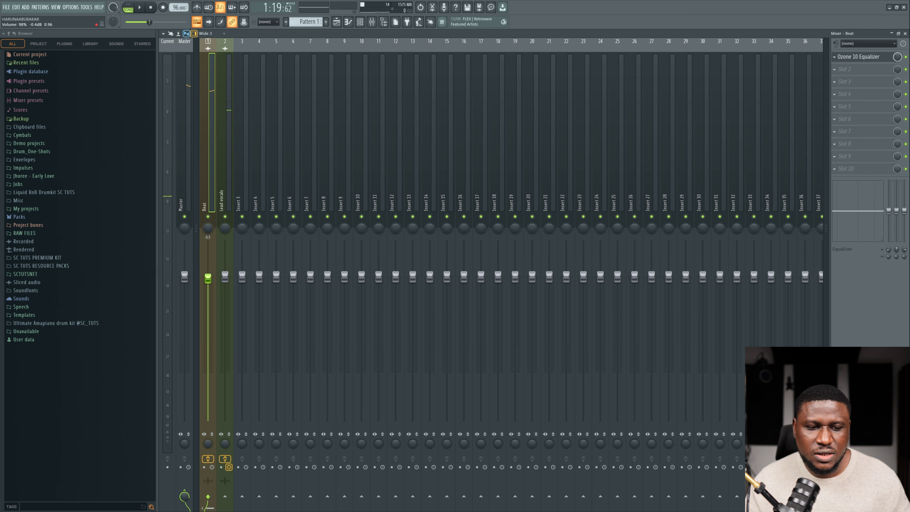
left_click_drag(208, 278, 208, 280)
key("space")
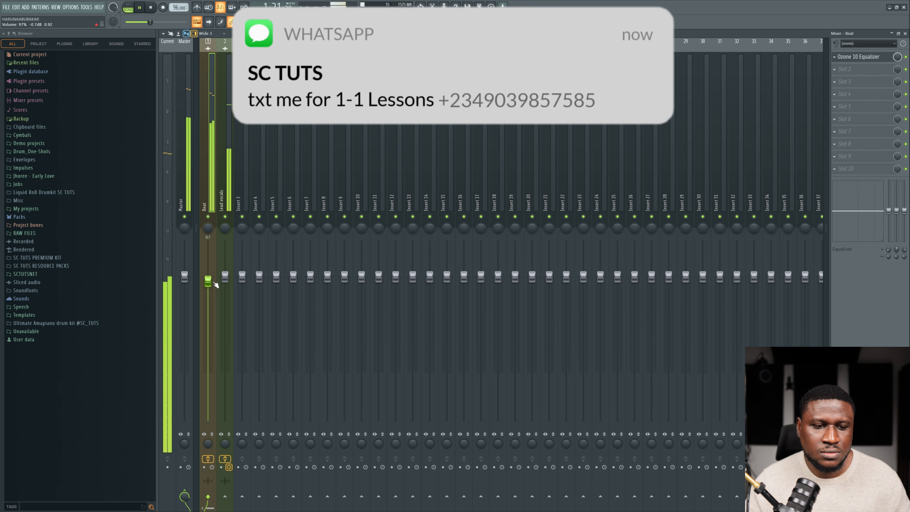
left_click(213, 282)
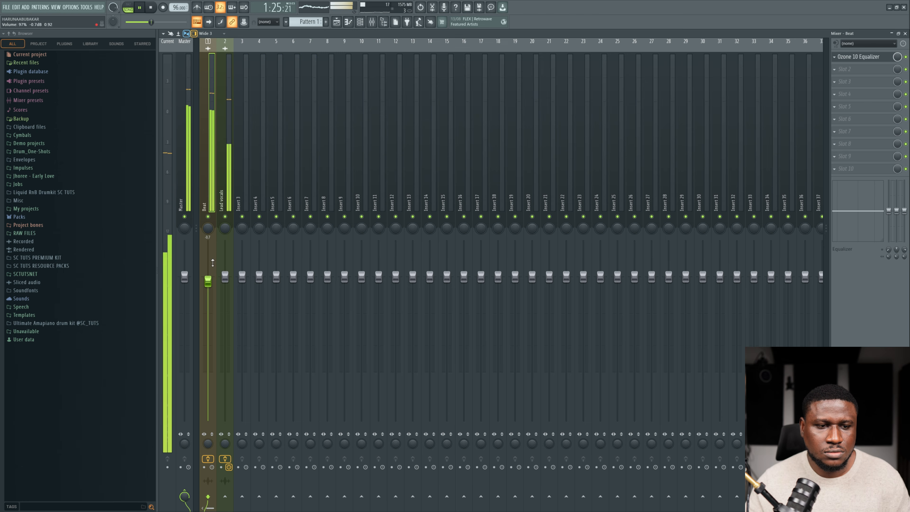
left_click(222, 197)
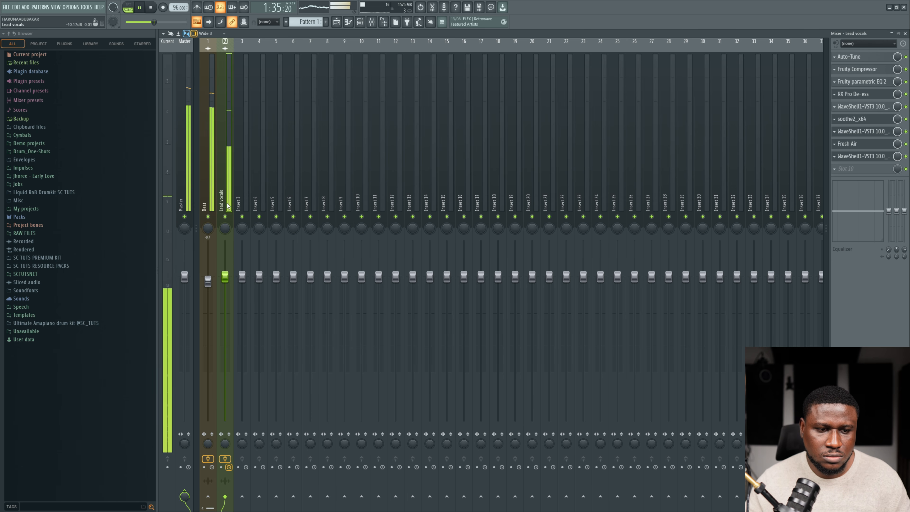
left_click(210, 295)
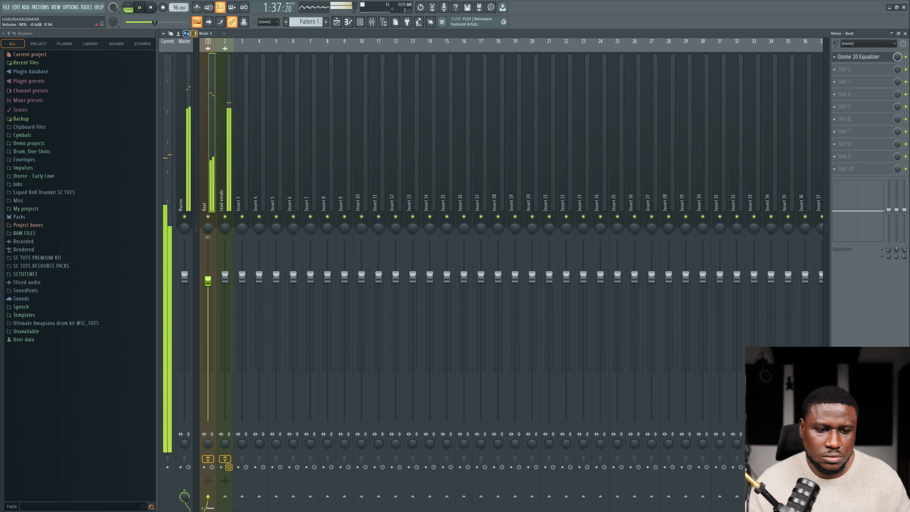
Step: Lower the Lead vocals channel's volume to about -0.9 dB during playback with the beat
left_click(225, 185)
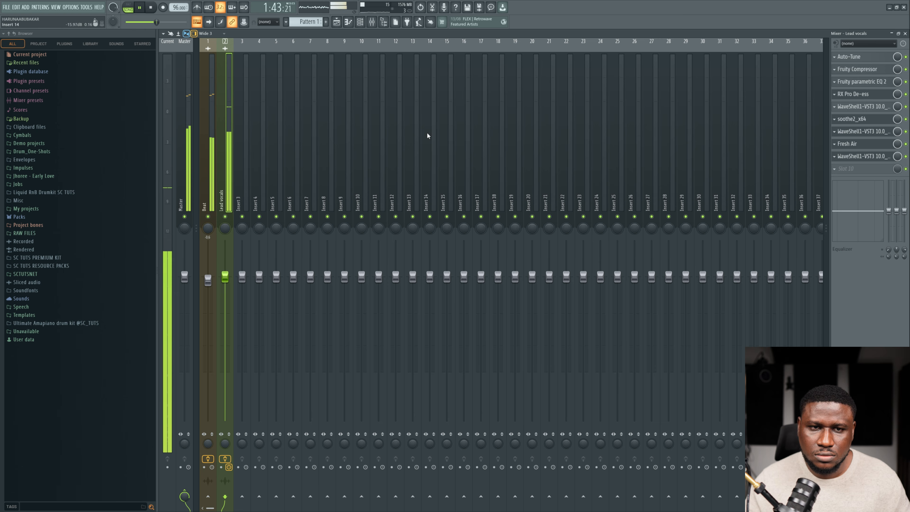
left_click(336, 22)
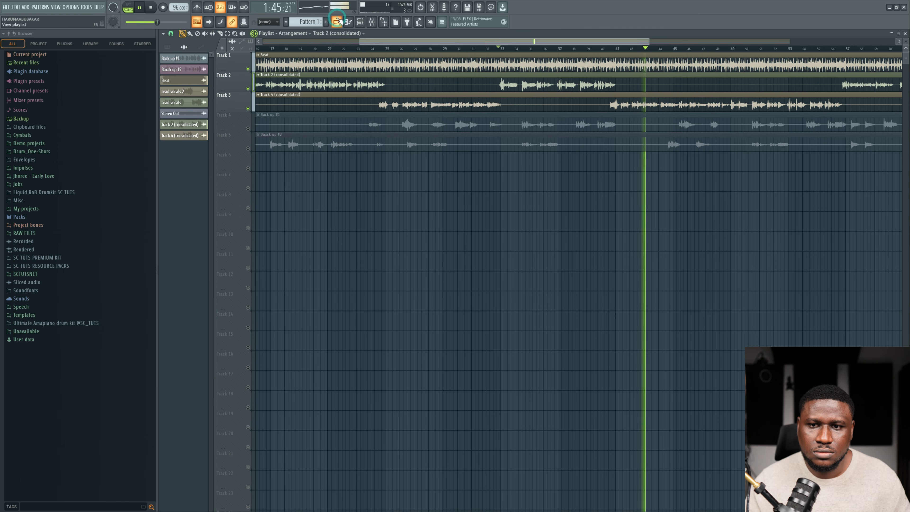
left_click(338, 22)
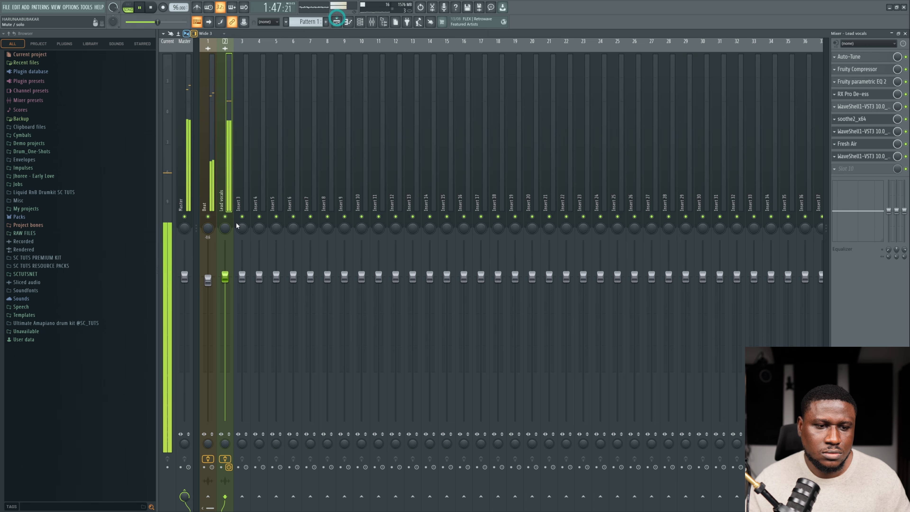
left_click_drag(225, 278, 227, 285)
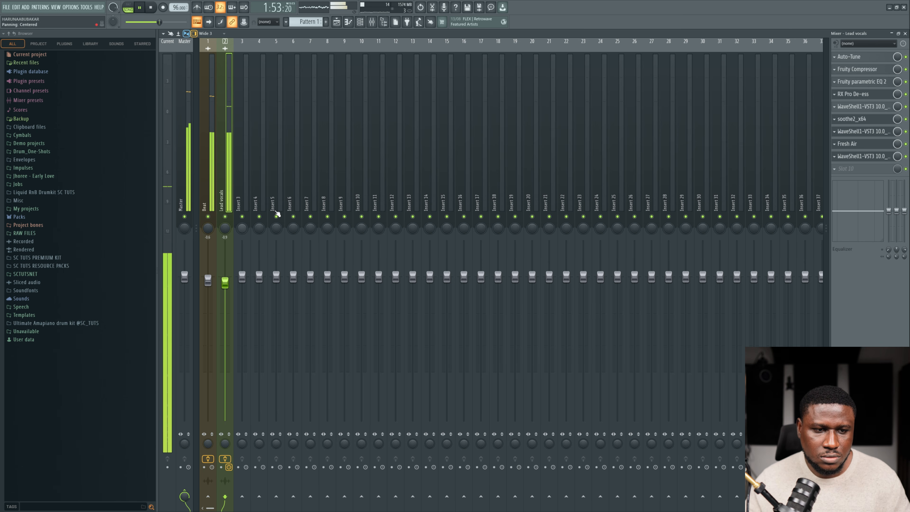
key("space")
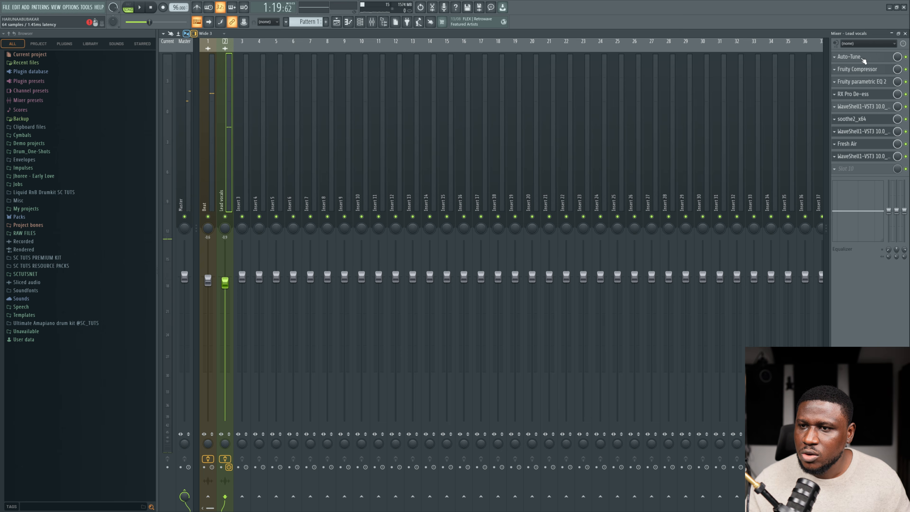
Step: Set Auto-Tune's Flex-Tune on the Lead vocals insert to 56 while auditioning the vocals
left_click(864, 59)
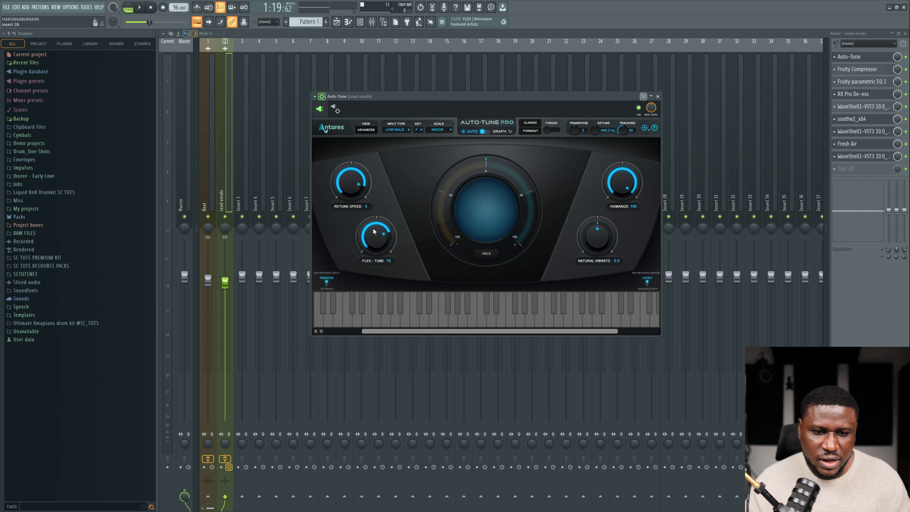
scroll(373, 235, "down", 2)
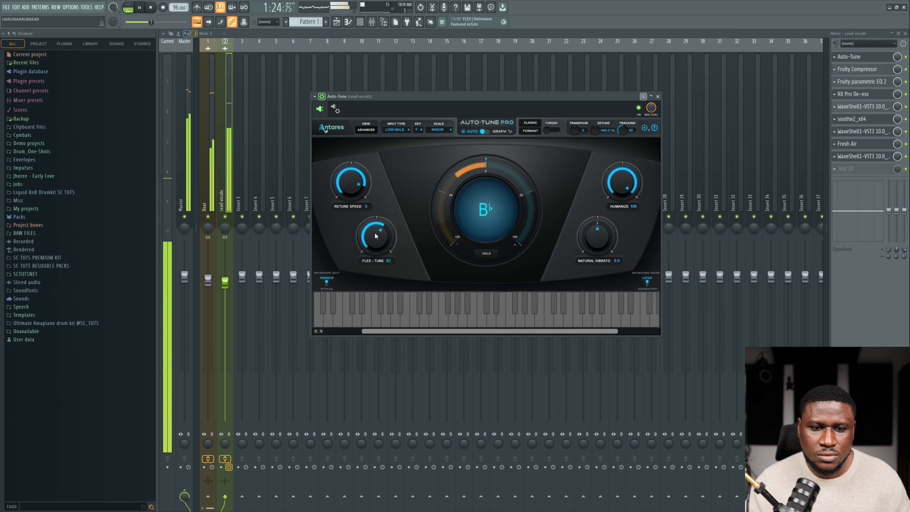
scroll(376, 237, "down", 6)
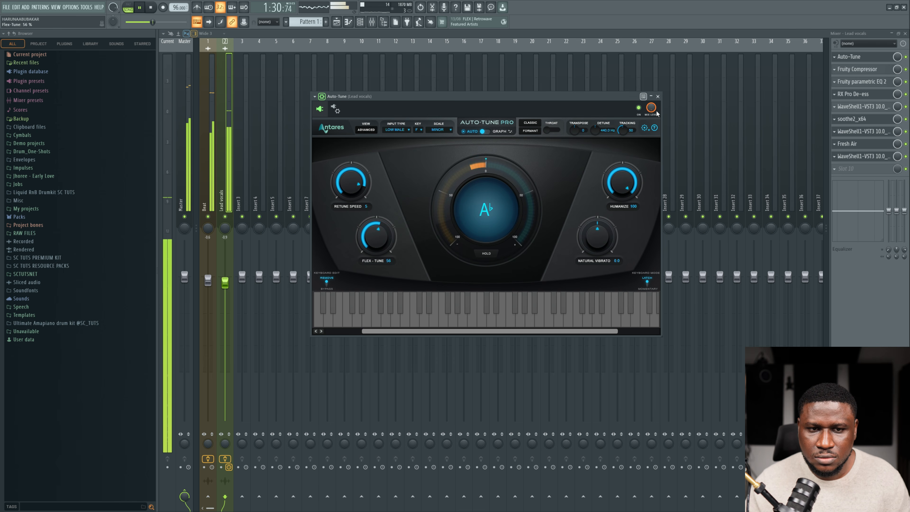
left_click(658, 97)
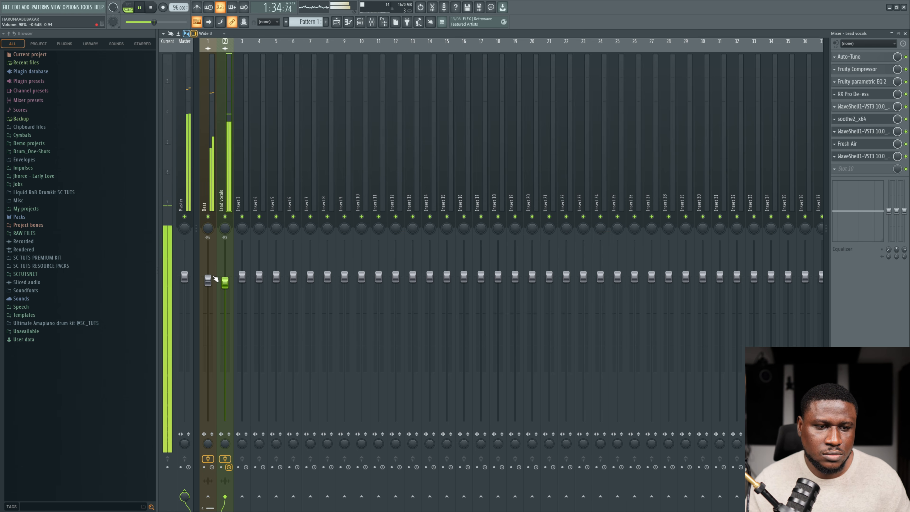
Step: Enable a send from Lead vocals to Insert 3 and rename that insert parallel comp
left_click(231, 189)
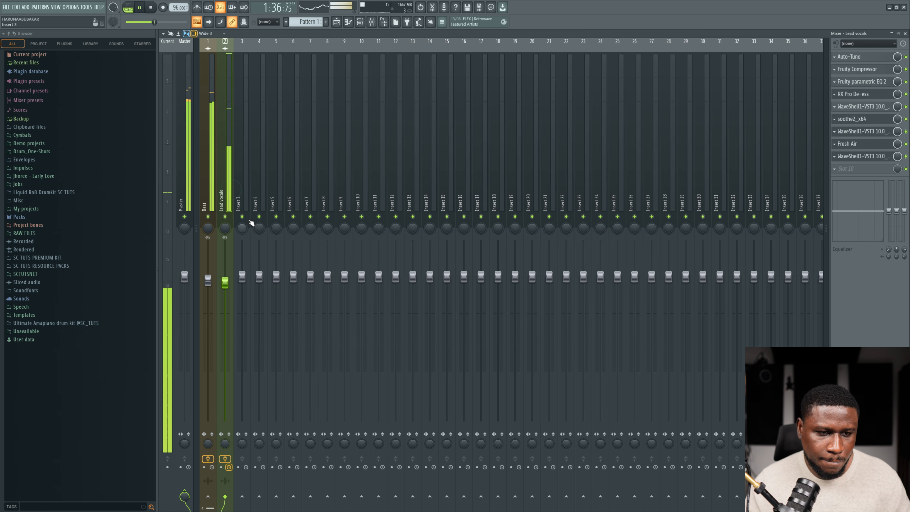
left_click(230, 193)
key("space")
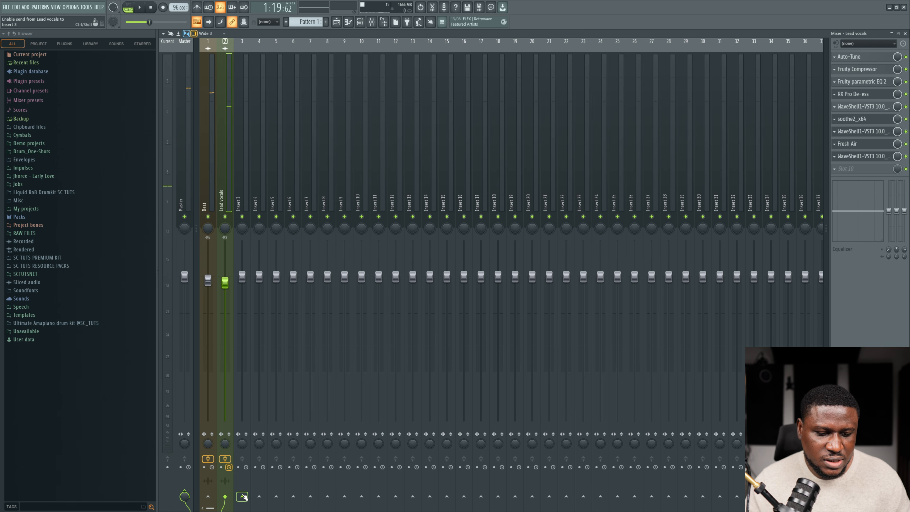
left_click(242, 497)
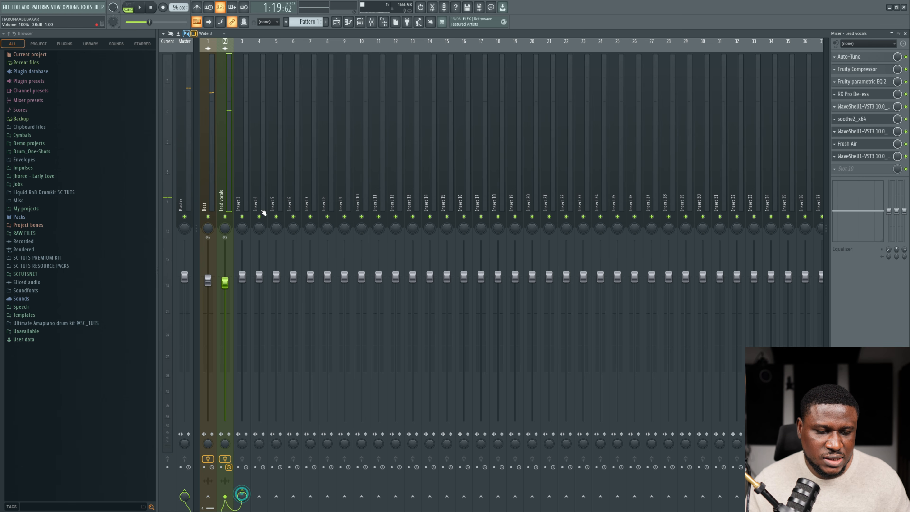
right_click(244, 168)
left_click(282, 47)
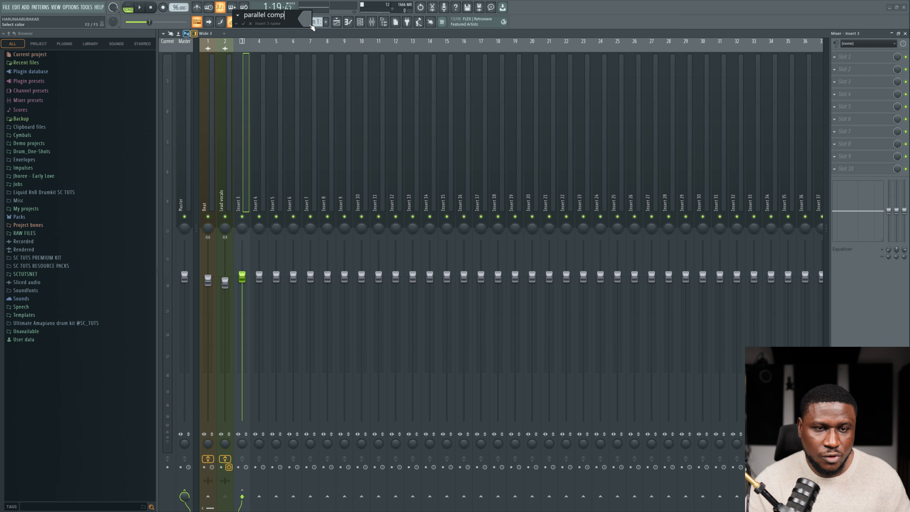
key("Return")
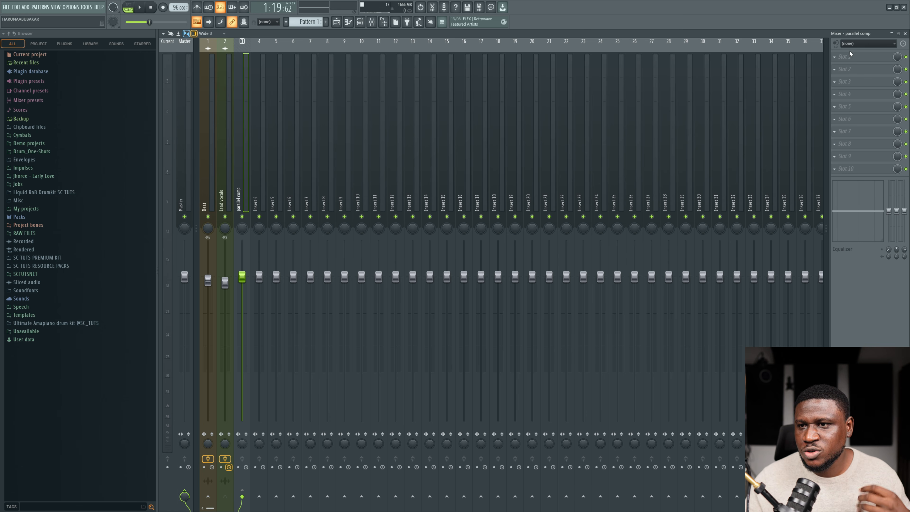
Step: Load Waves CLA-3A Stereo into Slot 1 of the parallel comp insert through WaveShell1-VST3 10.0_x64
left_click(848, 57)
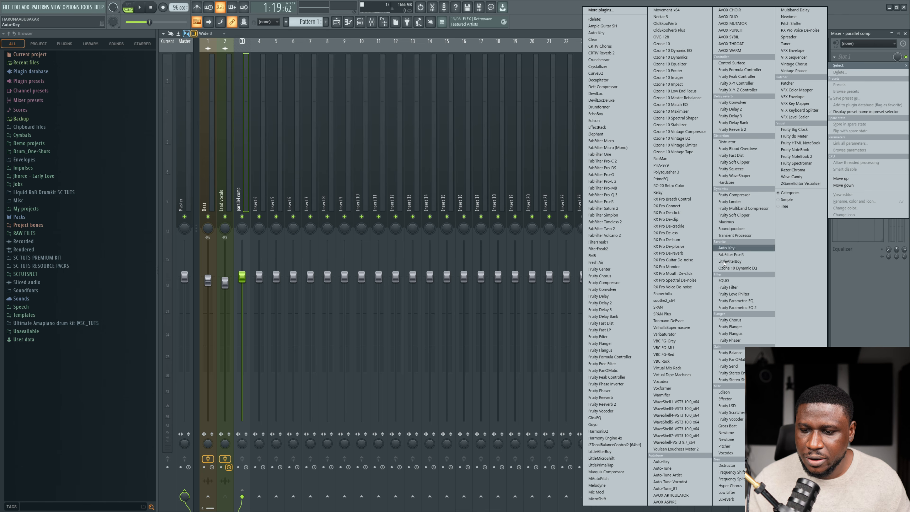
left_click(672, 402)
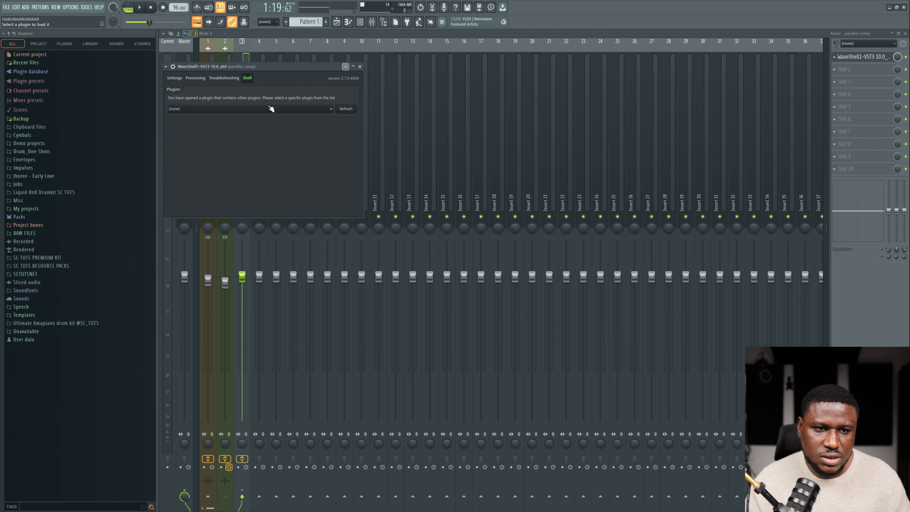
left_click(271, 108)
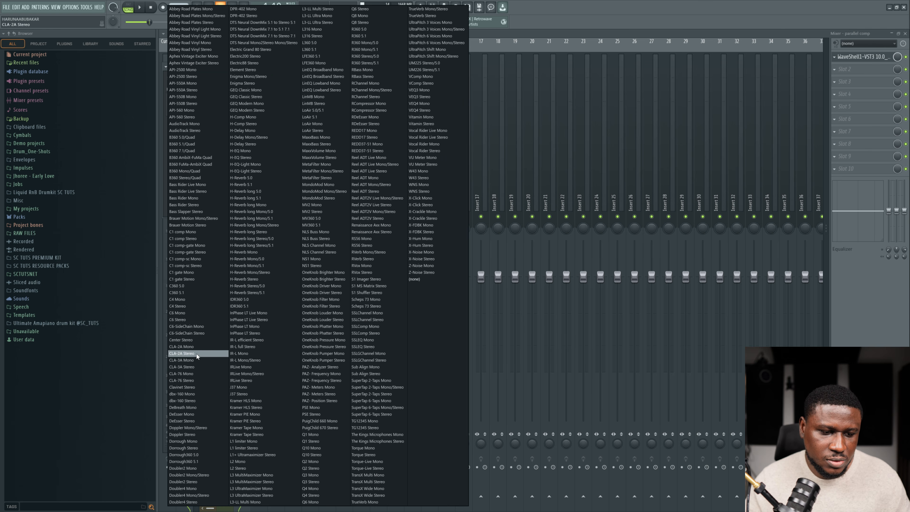
left_click(185, 365)
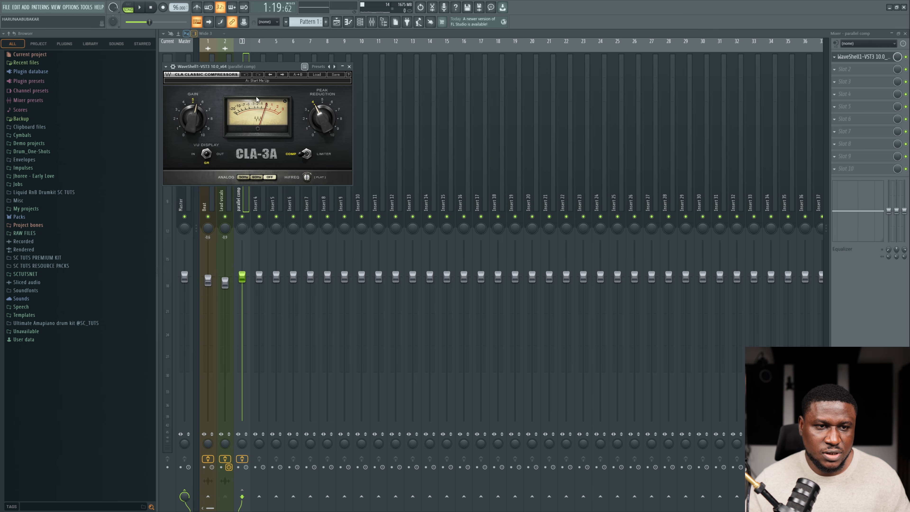
Step: Set the CLA-3A compressor's peak reduction to 10 on the parallel comp track while the song plays
left_click_drag(252, 69, 499, 141)
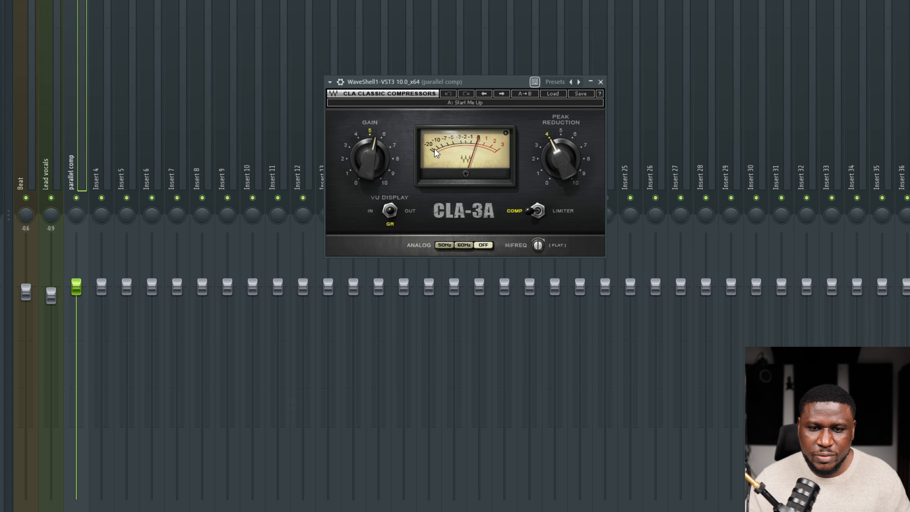
key("space")
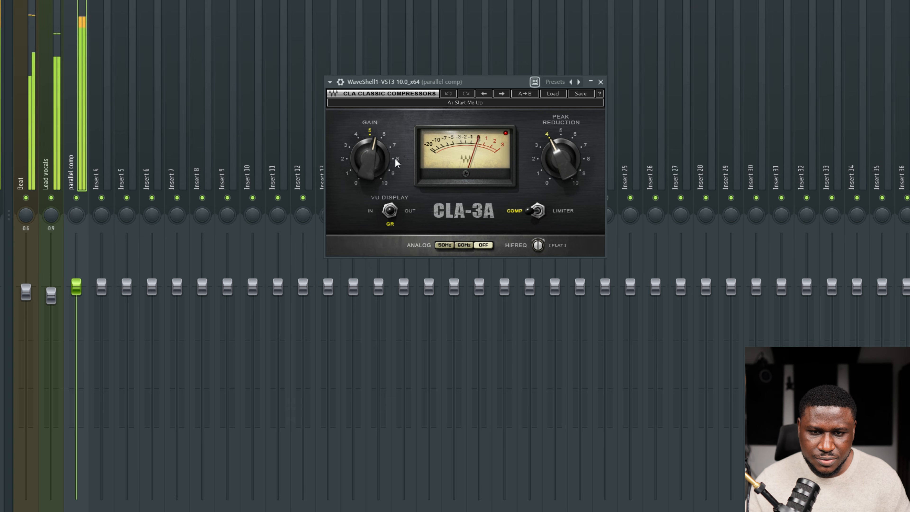
key("space")
left_click_drag(560, 158, 562, 134)
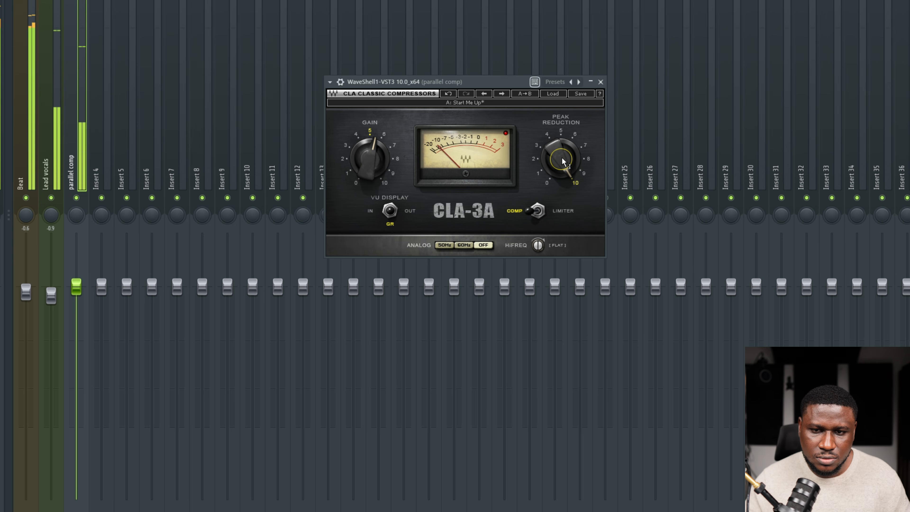
Step: Close the compressor and lower the parallel comp track's fader to about -9.5 dB
left_click(84, 153)
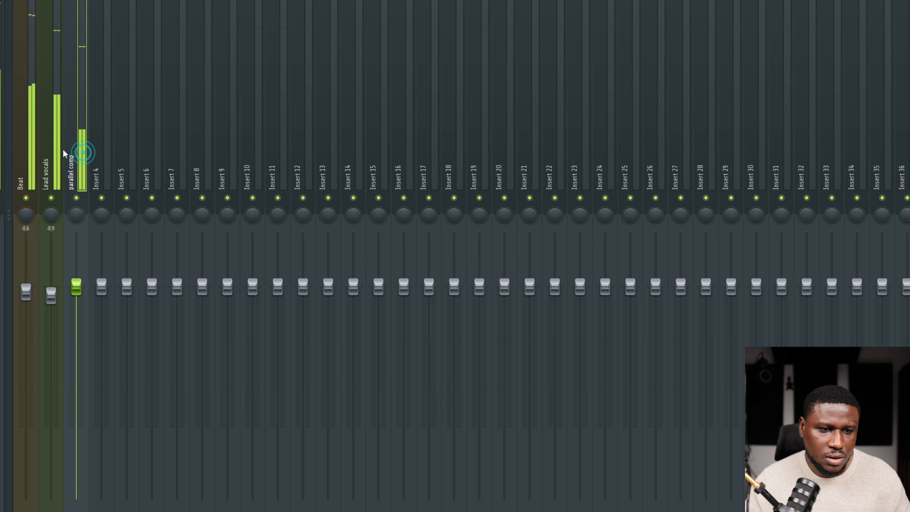
left_click(63, 150)
left_click(67, 150)
left_click_drag(76, 287, 76, 377)
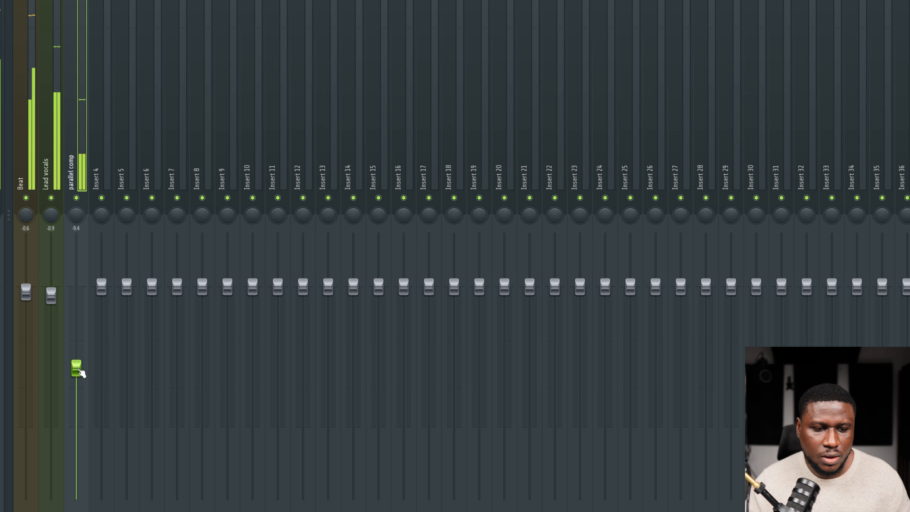
left_click_drag(79, 372, 80, 374)
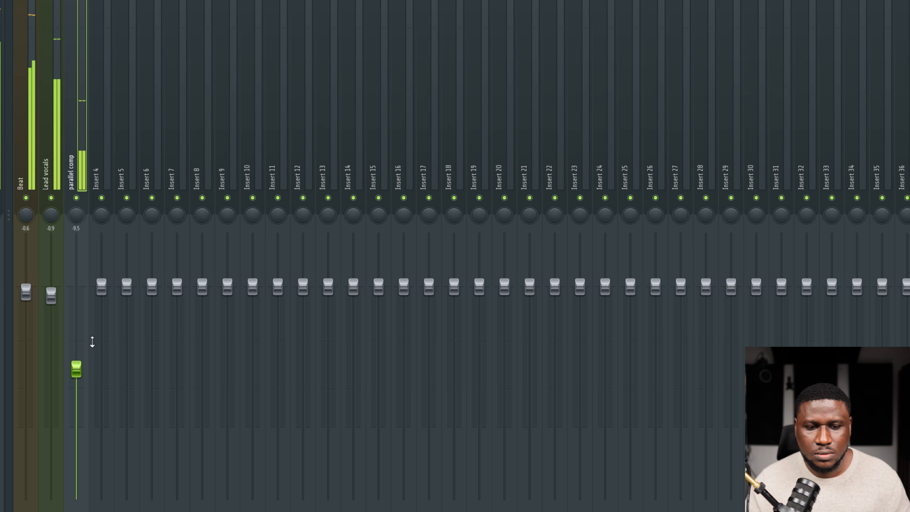
left_click(72, 375)
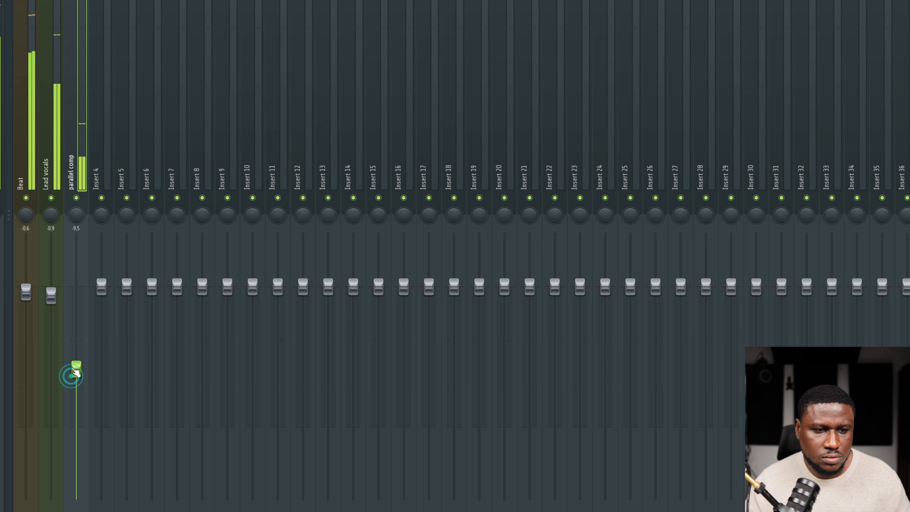
Step: Compare the mix with the parallel comp track muted and unmuted, and set its fader to -9.6 dB
left_click(76, 197)
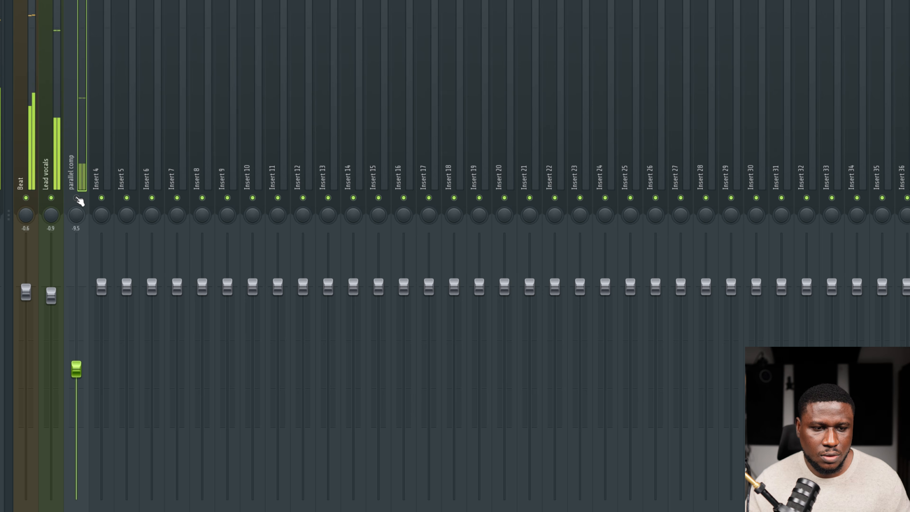
left_click(77, 197)
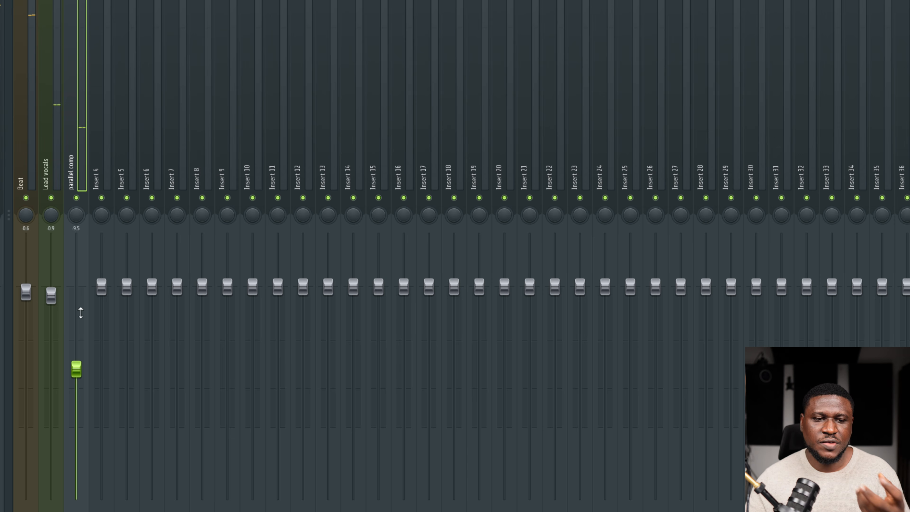
left_click_drag(83, 362, 83, 363)
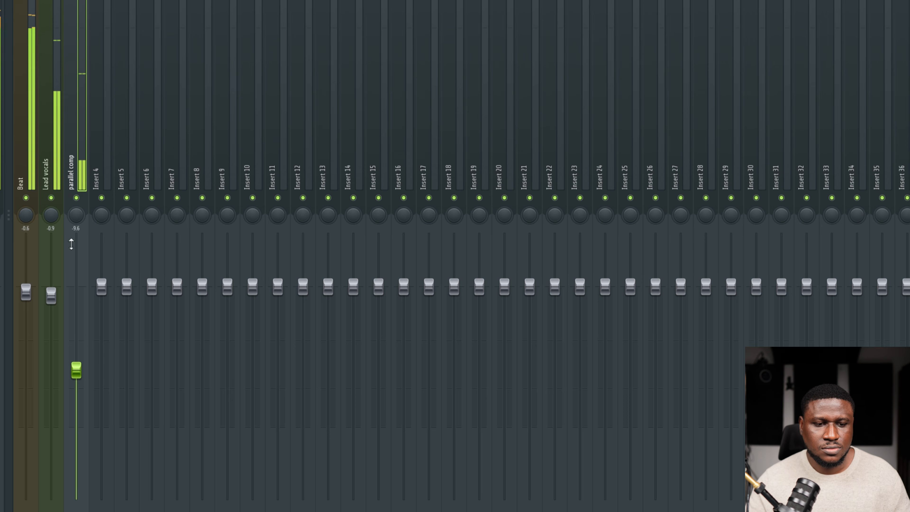
left_click(58, 168)
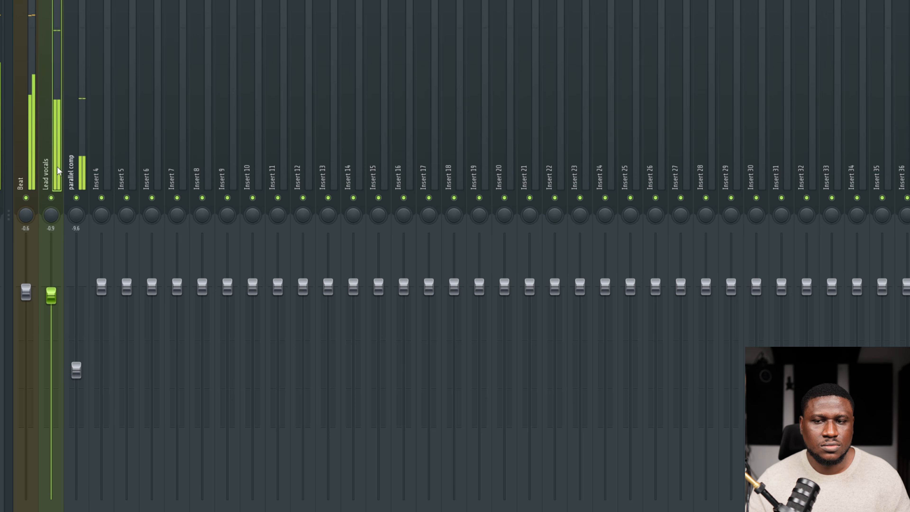
left_click(82, 158)
key("space")
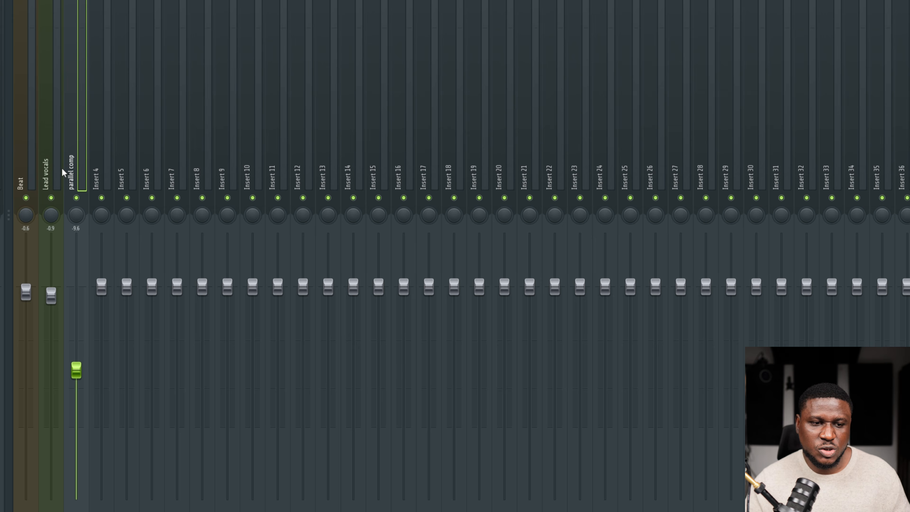
Step: Load Fruity Stereo Enhancer into the last effect slot of the Lead vocals track
left_click(54, 144)
key("space")
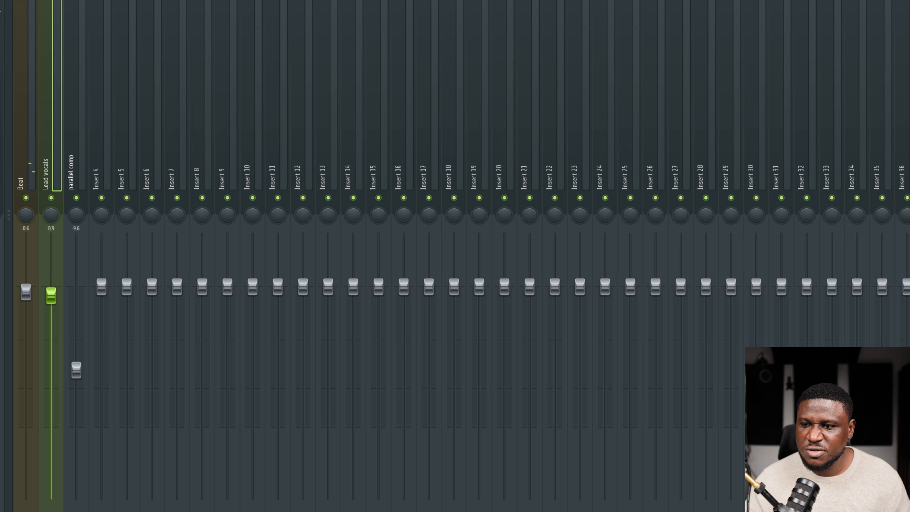
left_click(869, 168)
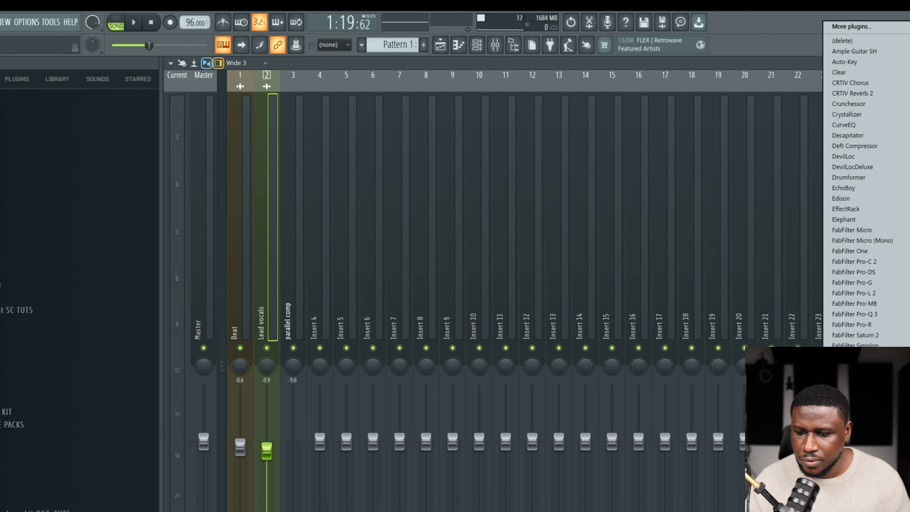
left_click(731, 373)
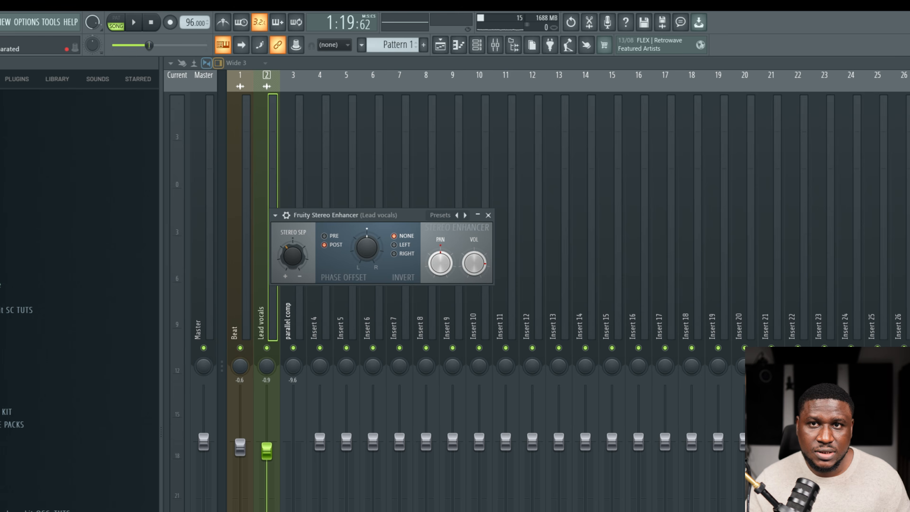
Step: Increase the lead vocals' stereo separation during playback, and lower the Beat track's fader to -0.9 dB
key("space")
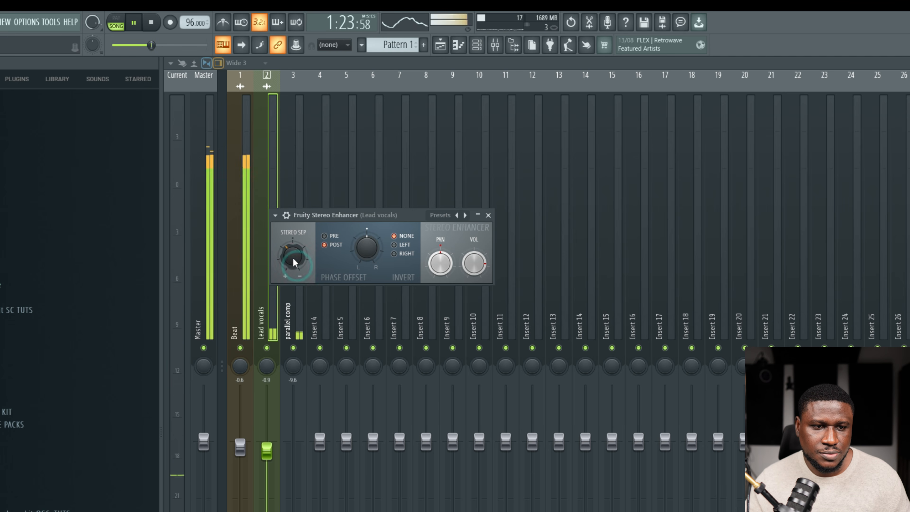
left_click_drag(293, 262, 293, 260)
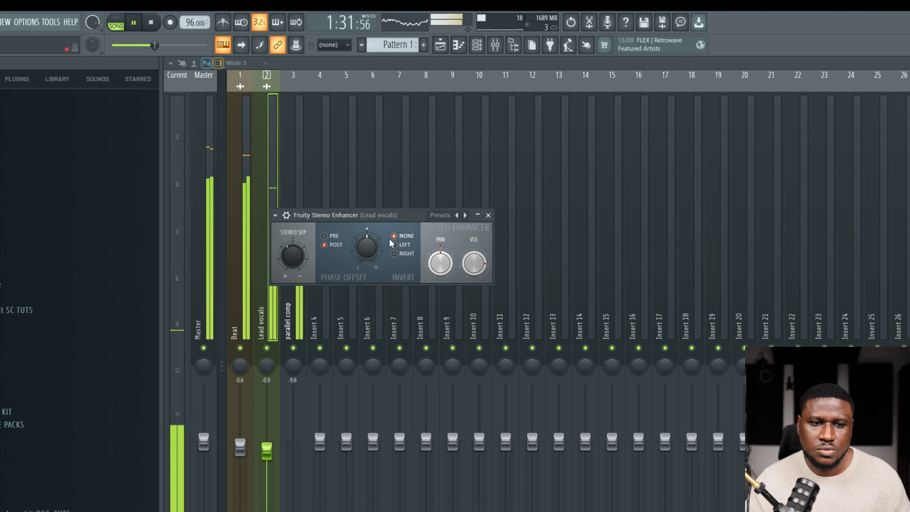
left_click(488, 215)
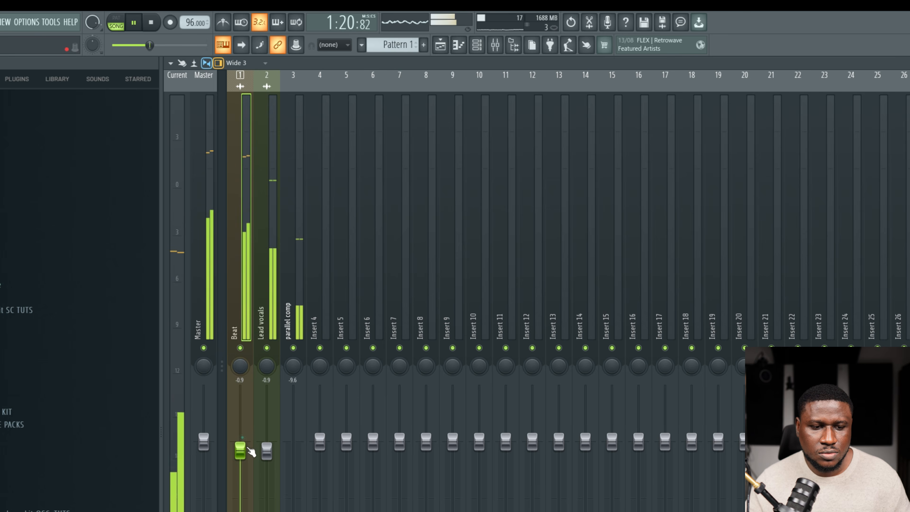
key("space")
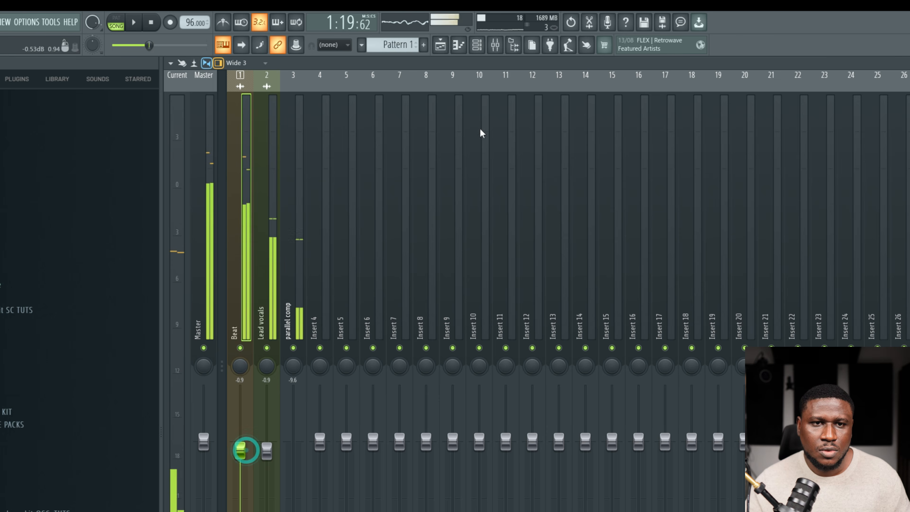
Step: Play the arrangement from about bar 41 and return to the mixer
left_click(442, 48)
left_click(879, 90)
key("space")
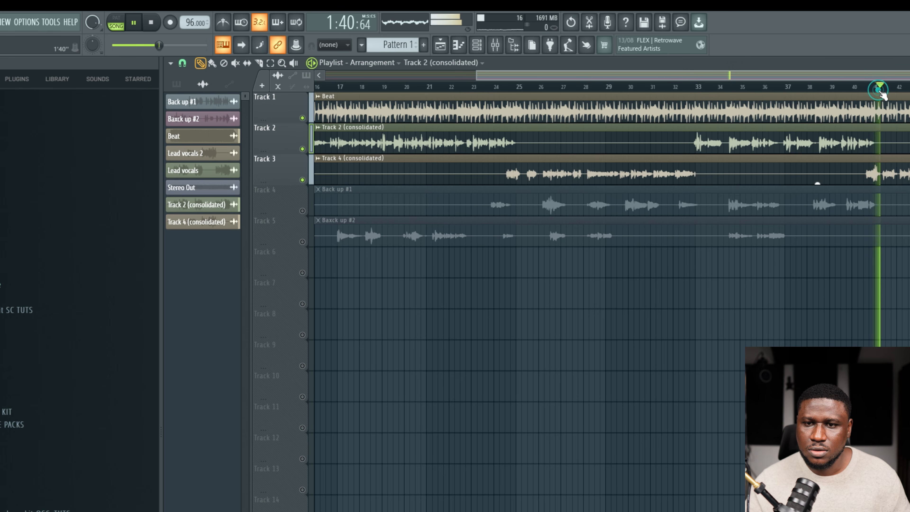
scroll(879, 92, "down", 3)
left_click(494, 45)
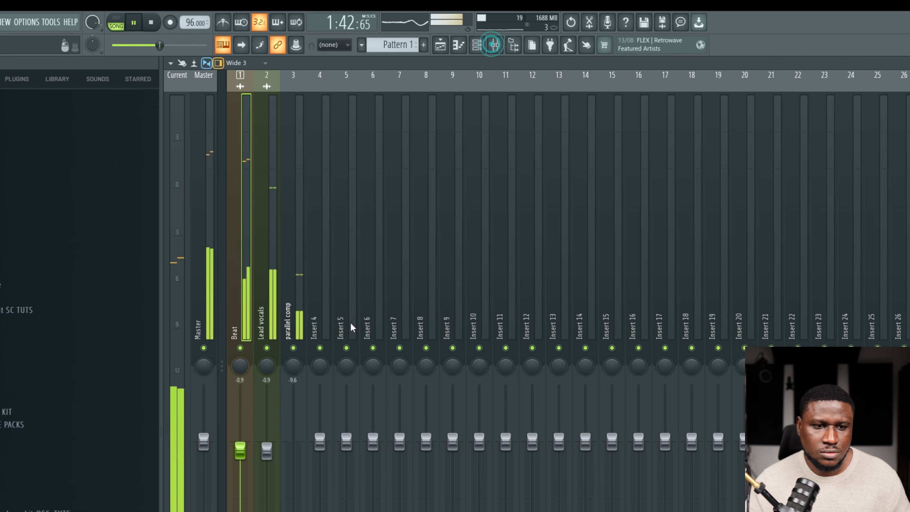
Step: Check the channel settings of the Track 4 (consolidated) clip, and return to the parallel comp track in the mixer
left_click(270, 296)
left_click(455, 46)
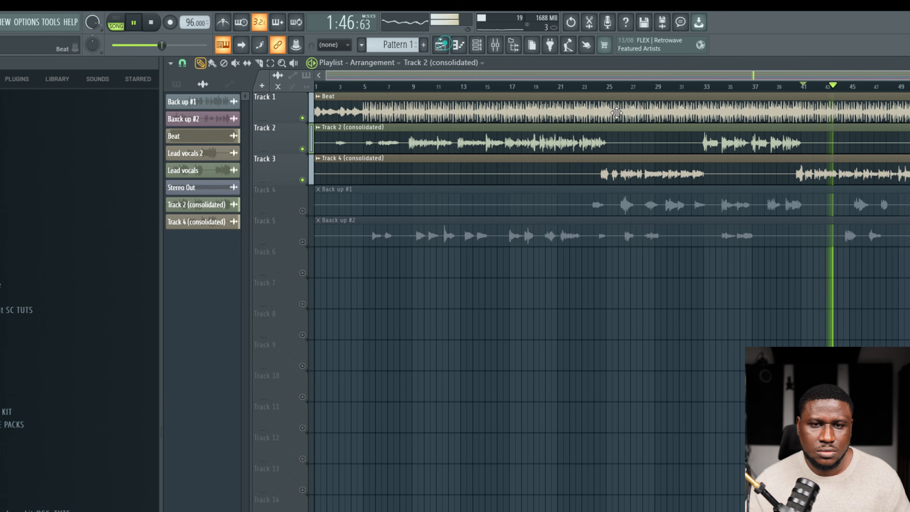
double_click(682, 143)
double_click(850, 165)
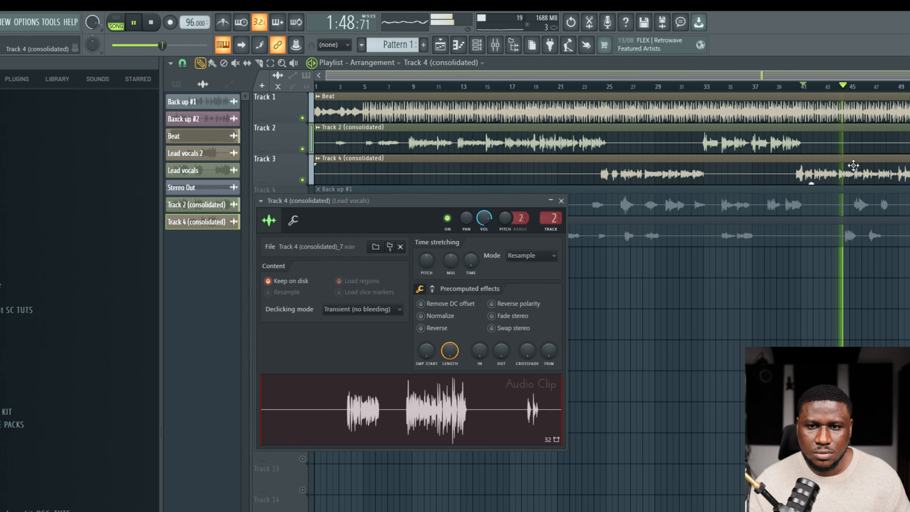
left_click(495, 45)
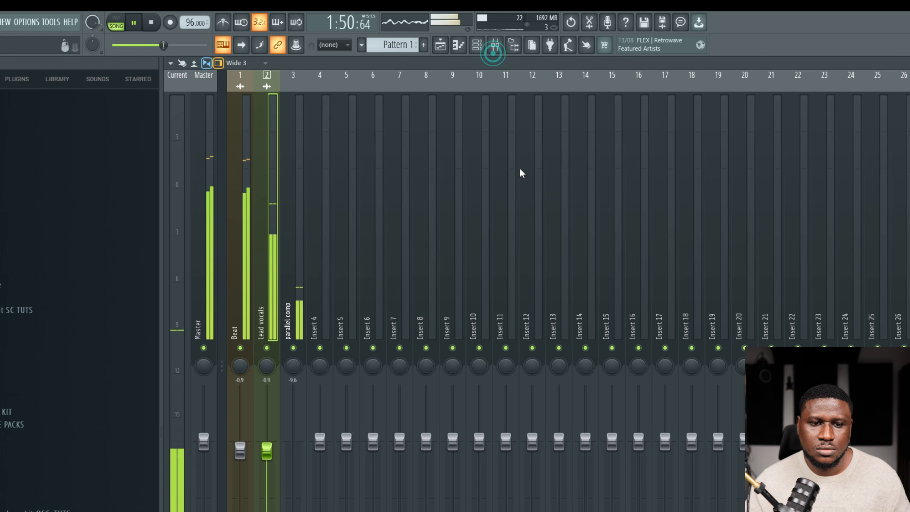
left_click(286, 303)
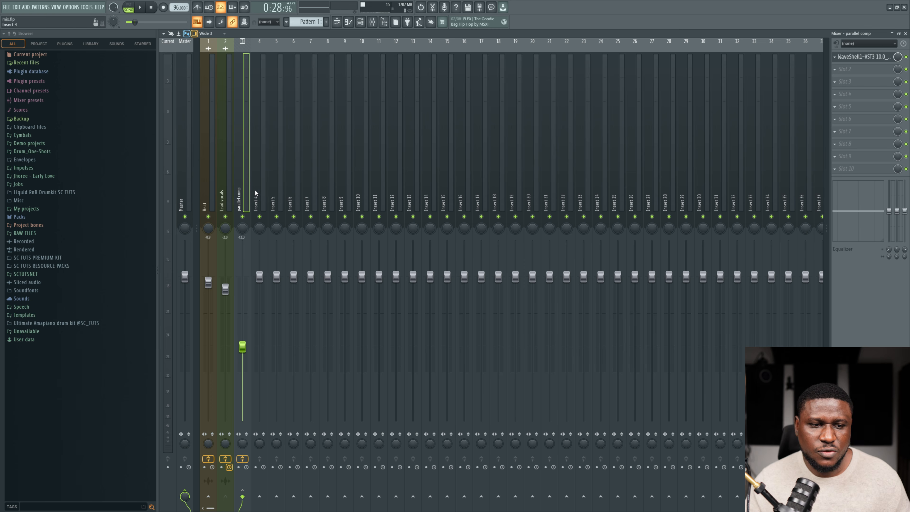
Step: Route the Lead vocals track to Insert 4 and load Fruity Delay 2 into Insert 4's first effect slot
left_click(224, 184)
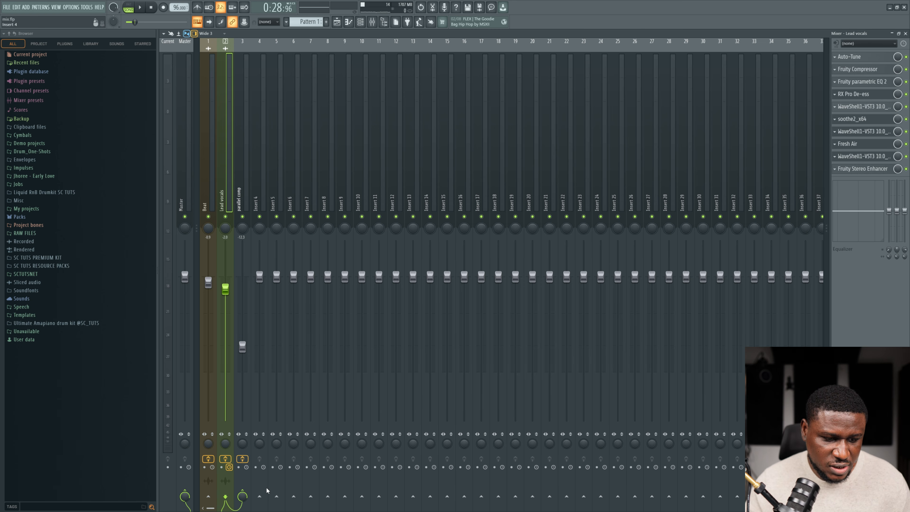
left_click(259, 496)
left_click(259, 177)
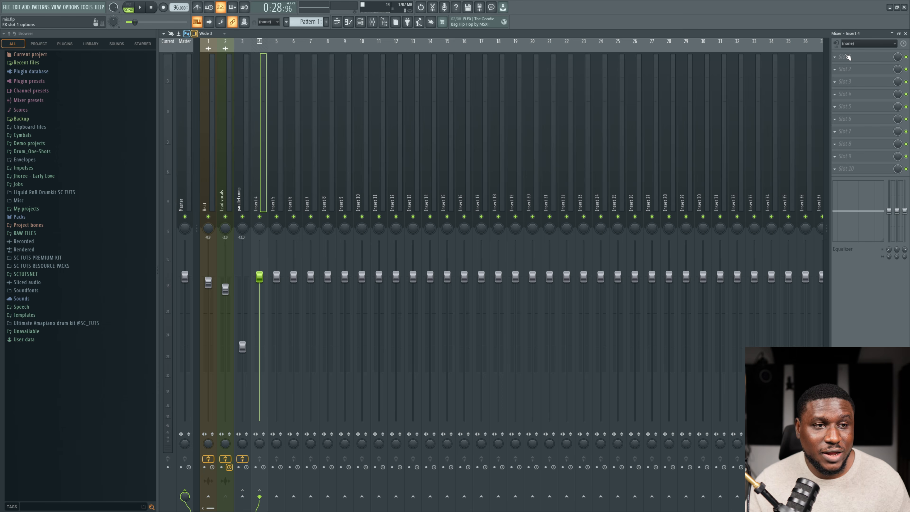
left_click(847, 56)
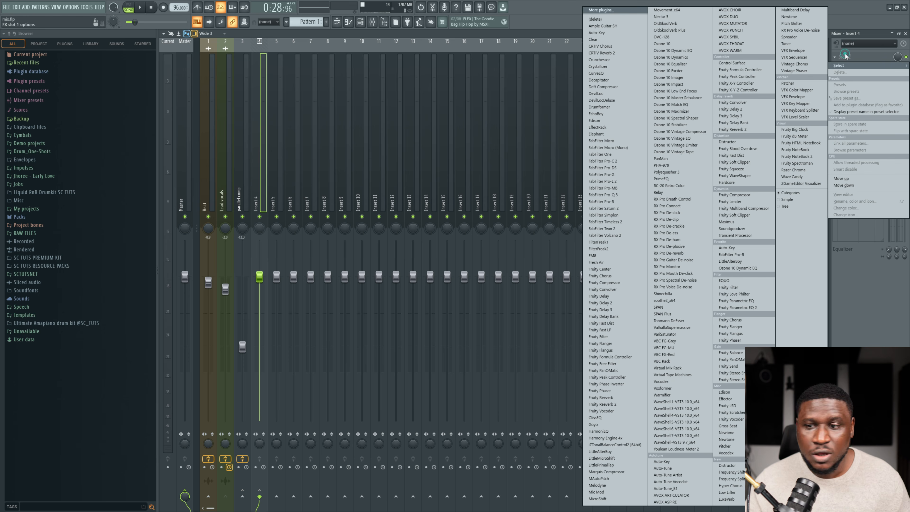
left_click(727, 109)
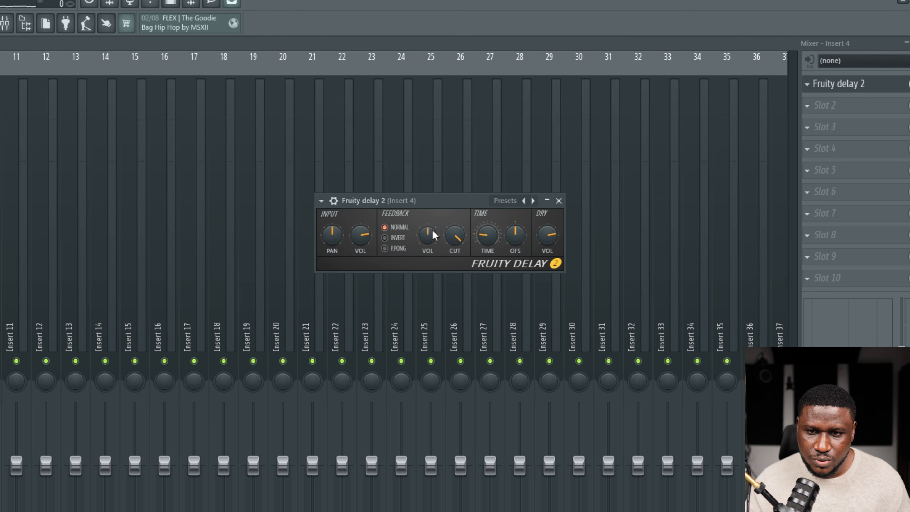
Step: Switch the delay's feedback mode to ping pong and reduce its feedback volume to below halfway
left_click(401, 251)
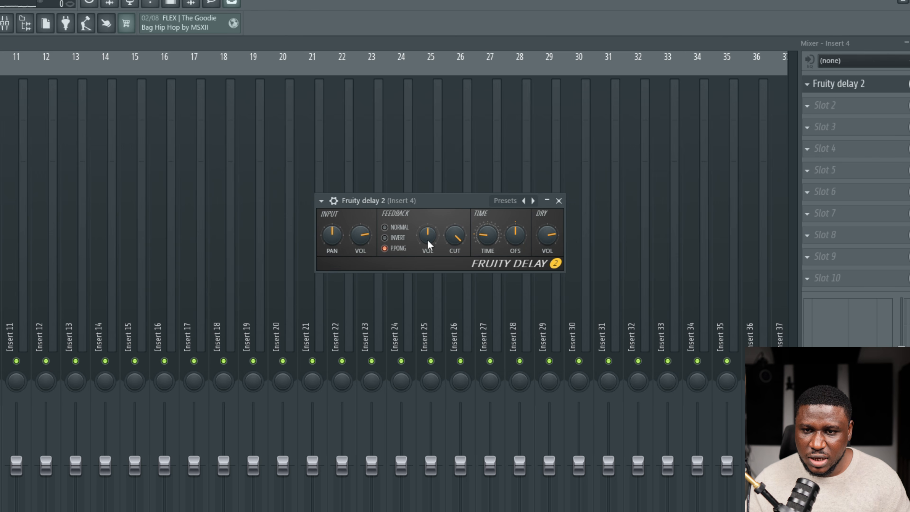
scroll(428, 240, "up", 3)
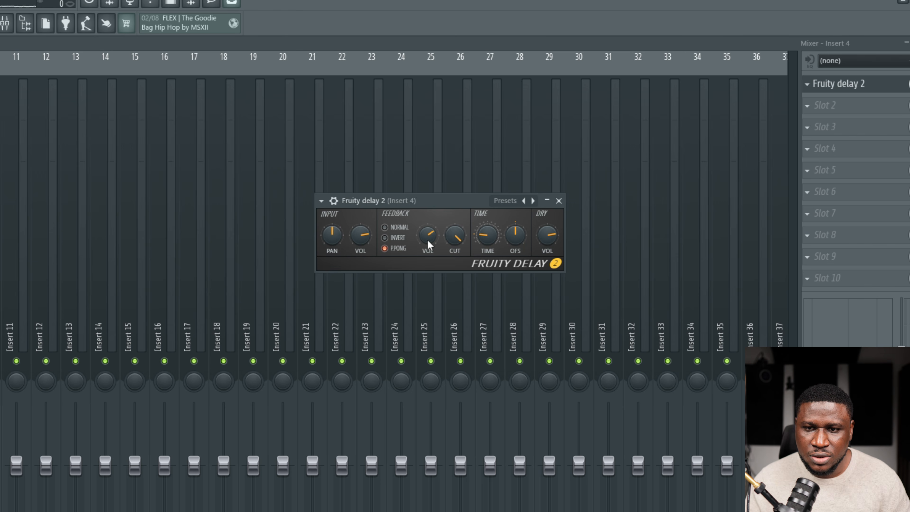
left_click_drag(428, 239, 427, 258)
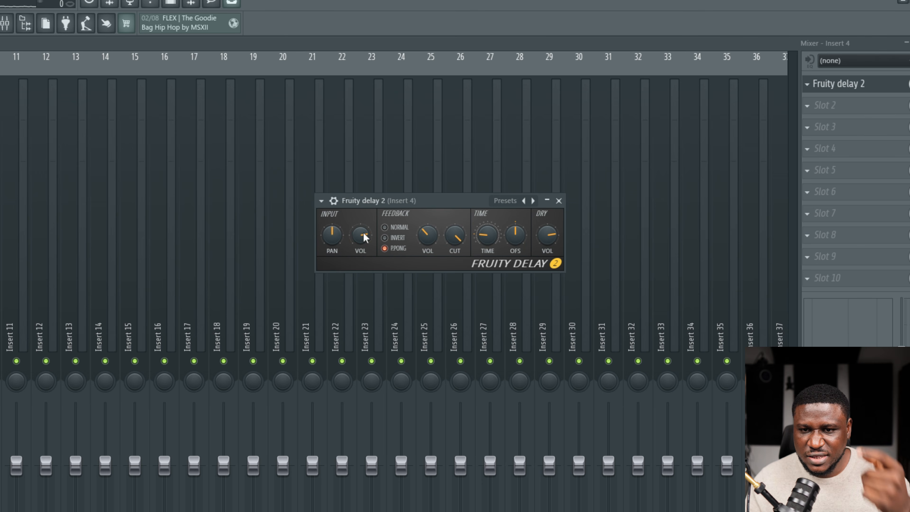
Step: Reduce the delay's input volume to below halfway
left_click_drag(364, 232, 363, 275)
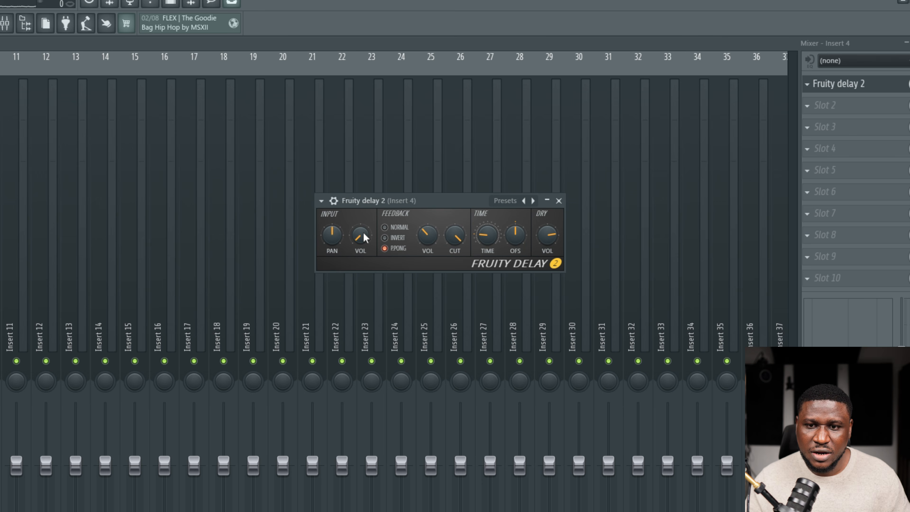
left_click_drag(364, 233, 364, 208)
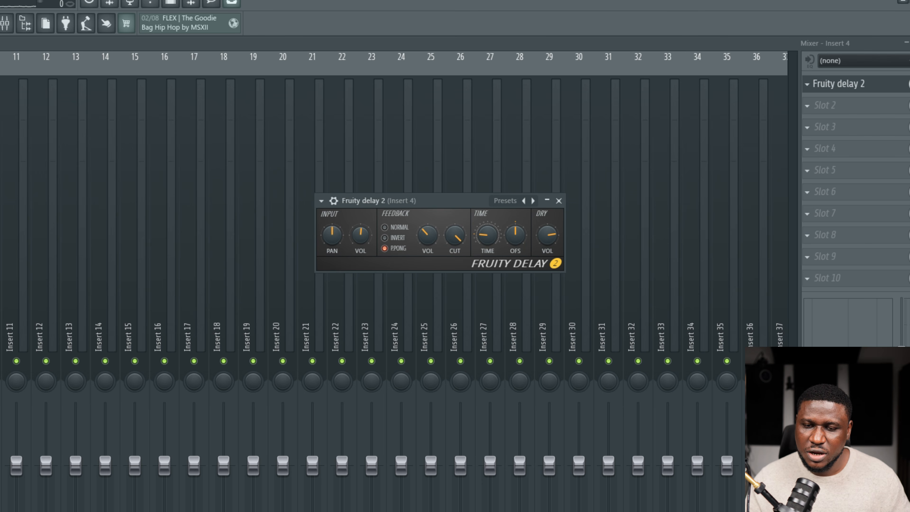
left_click_drag(363, 233, 363, 245)
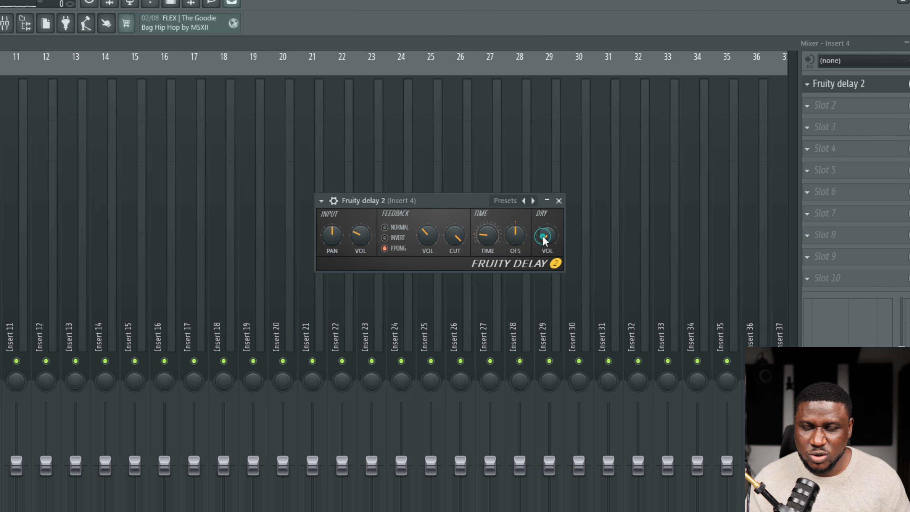
Step: Turn the delay's dry volume all the way down and set its input volume to 41% while auditioning the vocals
left_click_drag(543, 236, 543, 268)
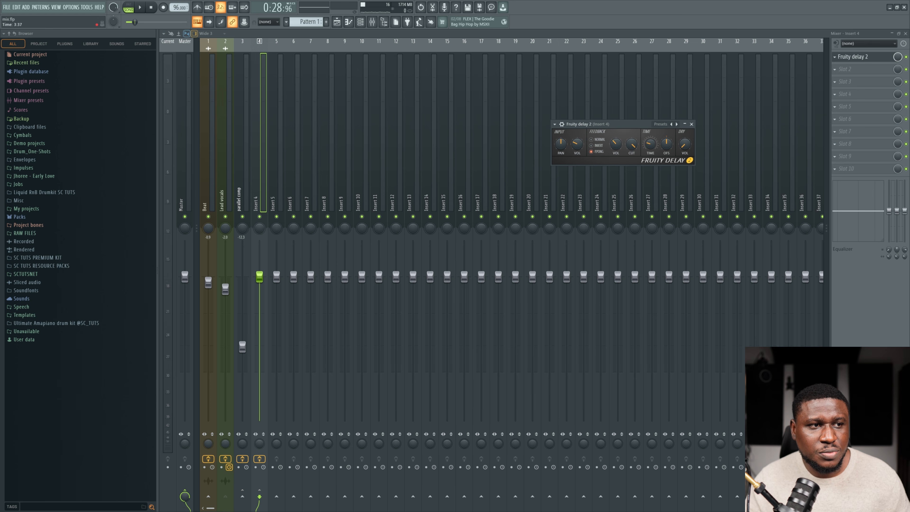
key("space")
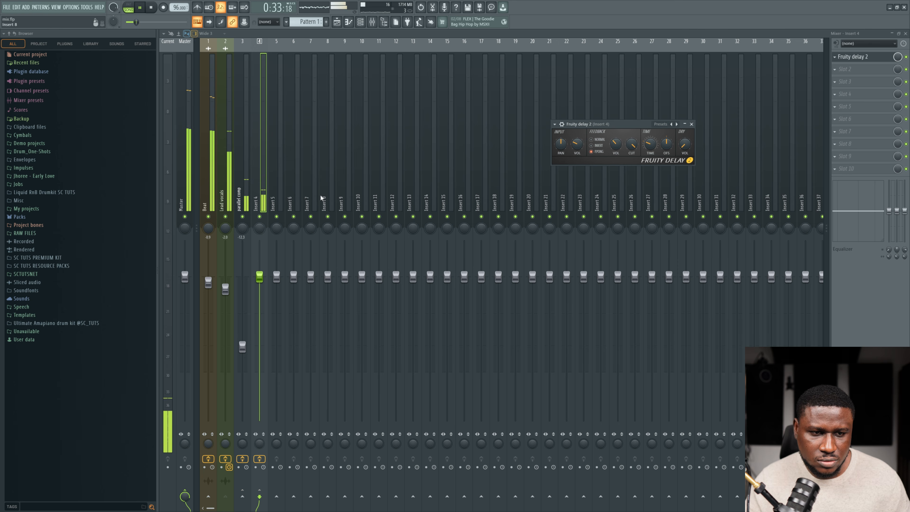
key("space")
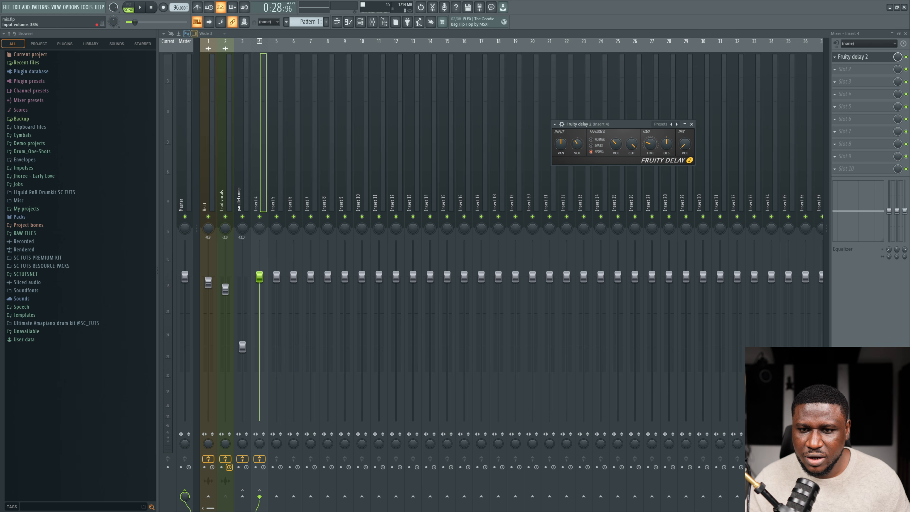
key("space")
scroll(577, 143, "up", 3)
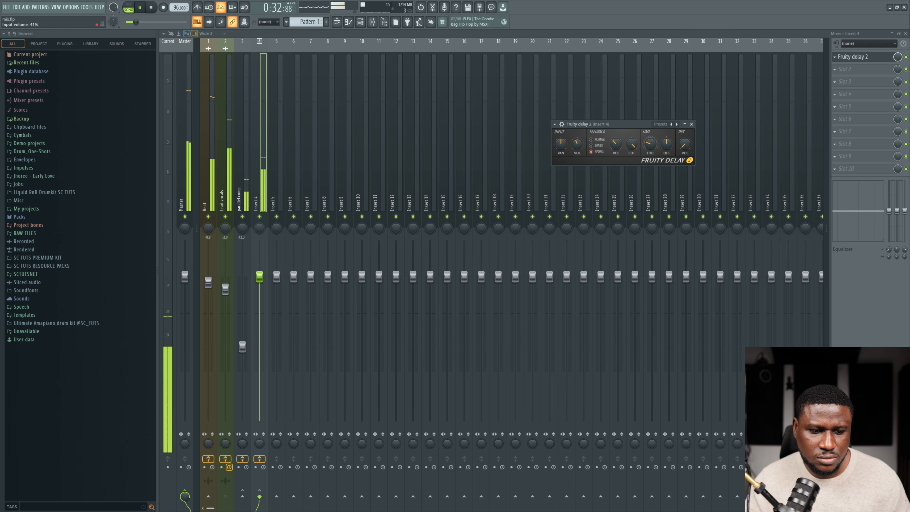
key("space")
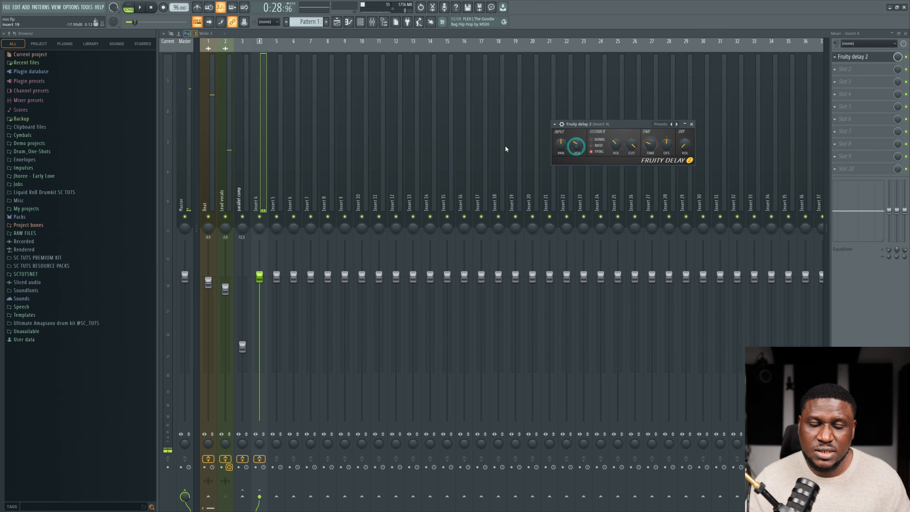
Step: Load Fruity Limiter into Insert 4's second effect slot, switch it to compressor mode and choose the lead vocals as its sidechain input
left_click(264, 179)
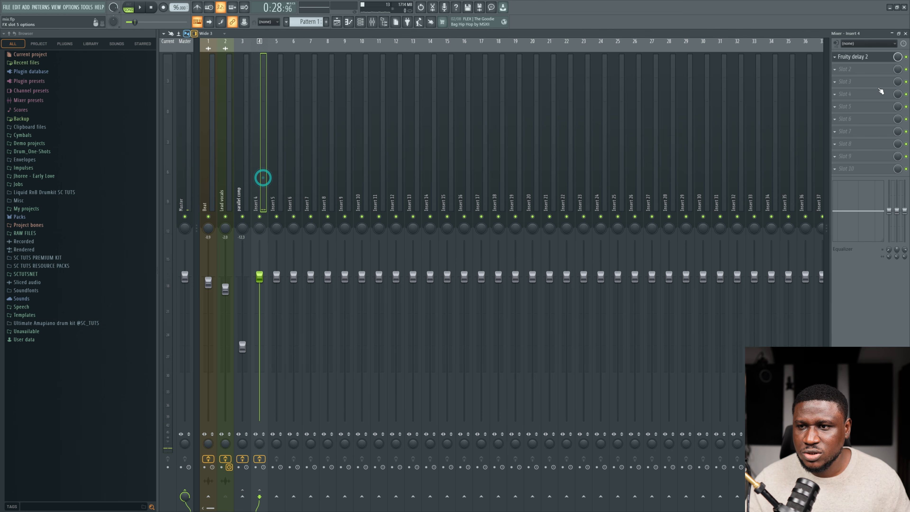
left_click(869, 79)
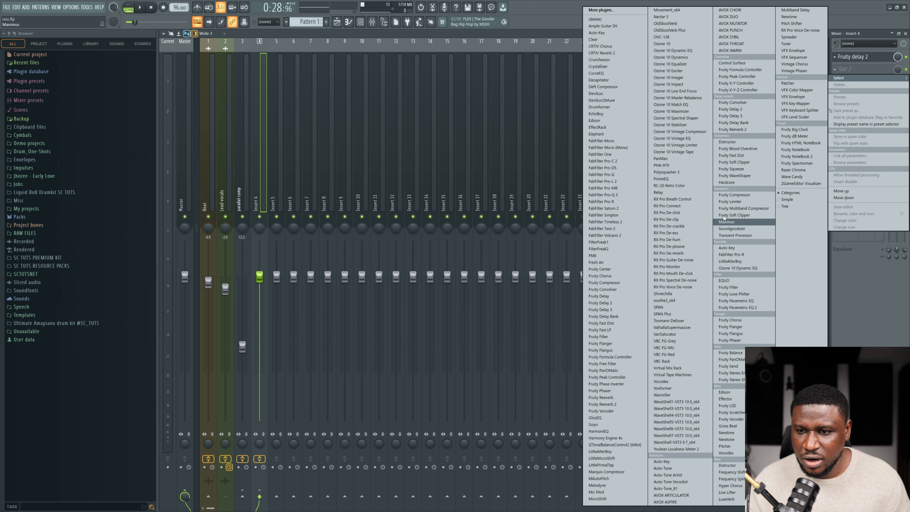
left_click(733, 202)
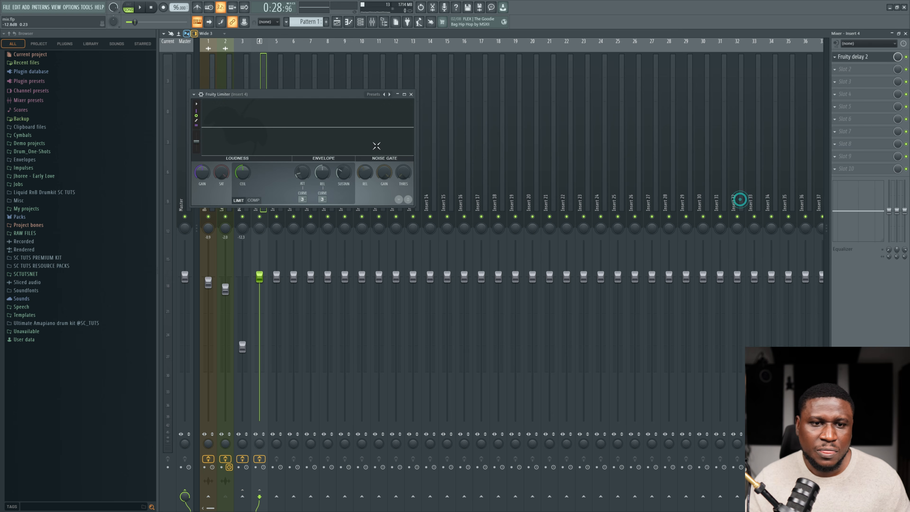
left_click(253, 200)
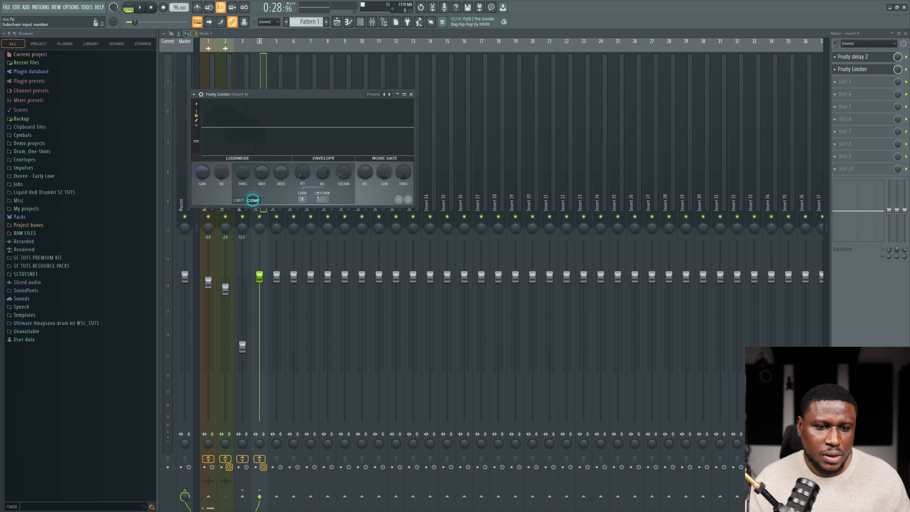
left_click(320, 199)
left_click(339, 208)
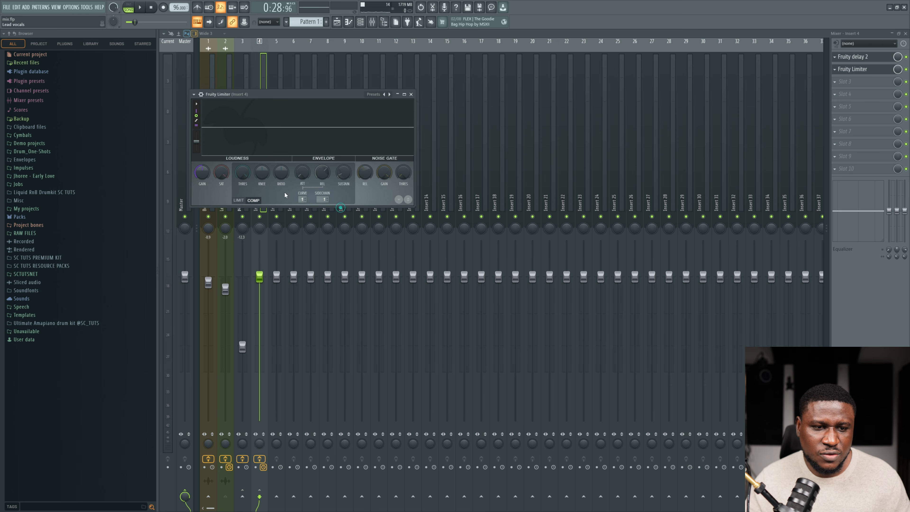
Step: Lower the limiter's compressor threshold, adjust its knee and ratio, set the release to about 834 ms, and audition the ducking
mouse_move(242, 172)
left_mouse_down()
mouse_move(243, 194)
mouse_move(262, 167)
mouse_move(275, 166)
mouse_move(260, 171)
left_mouse_up()
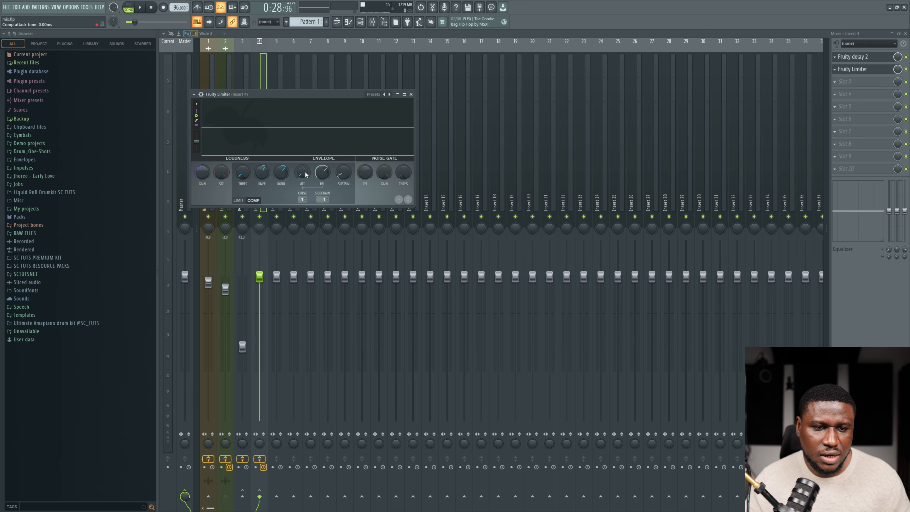
left_click(305, 175)
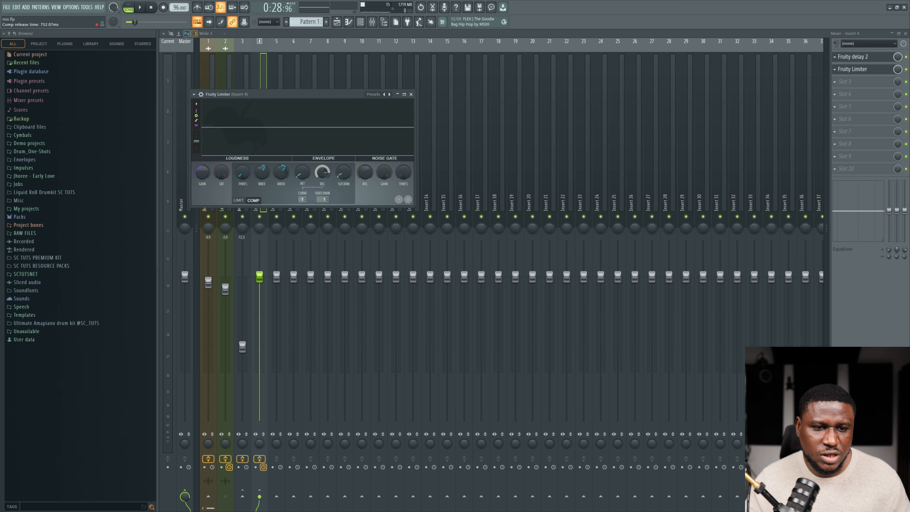
key("space")
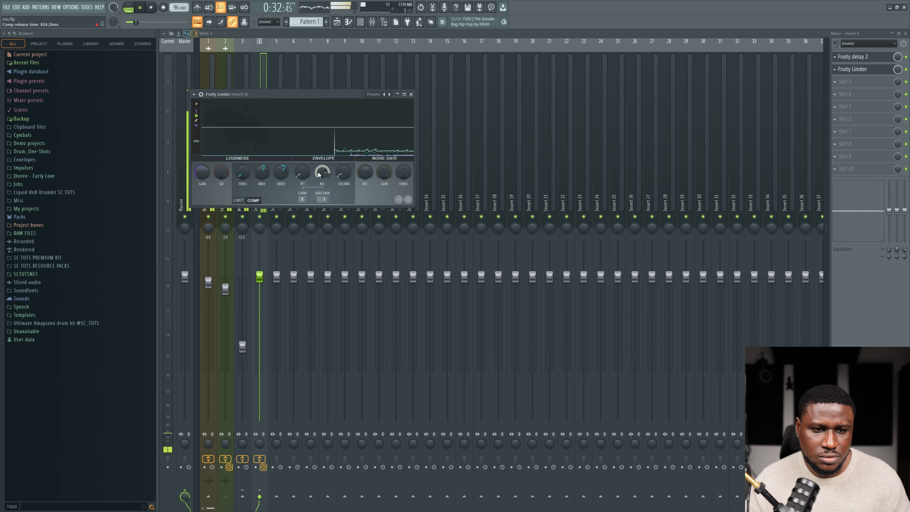
key("space")
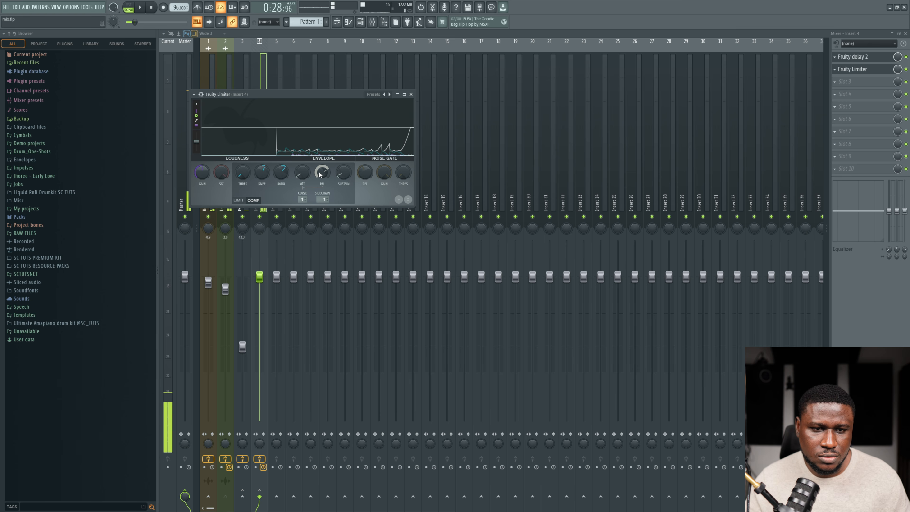
Step: Mute the Beat track in the mixer and play back the vocals with the delay alone
left_click_drag(305, 96, 510, 109)
left_click(209, 218)
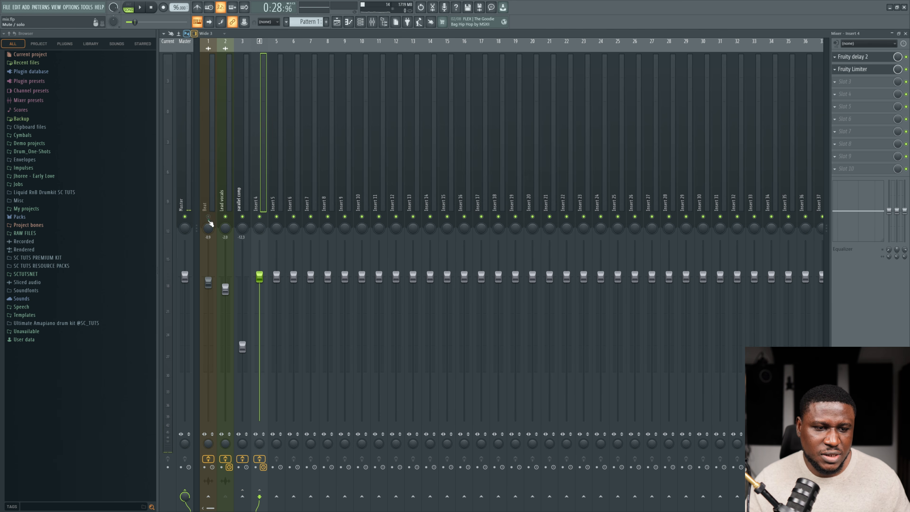
key("space")
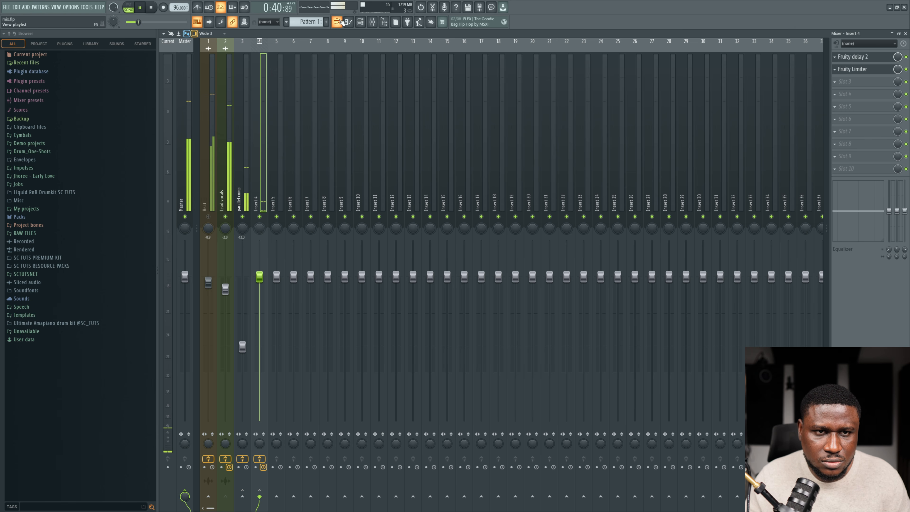
Step: Move the playlist's playback position to 1:19:62, where the Track 2 vocal comes back in, and audition from there
left_click(340, 22)
key("space")
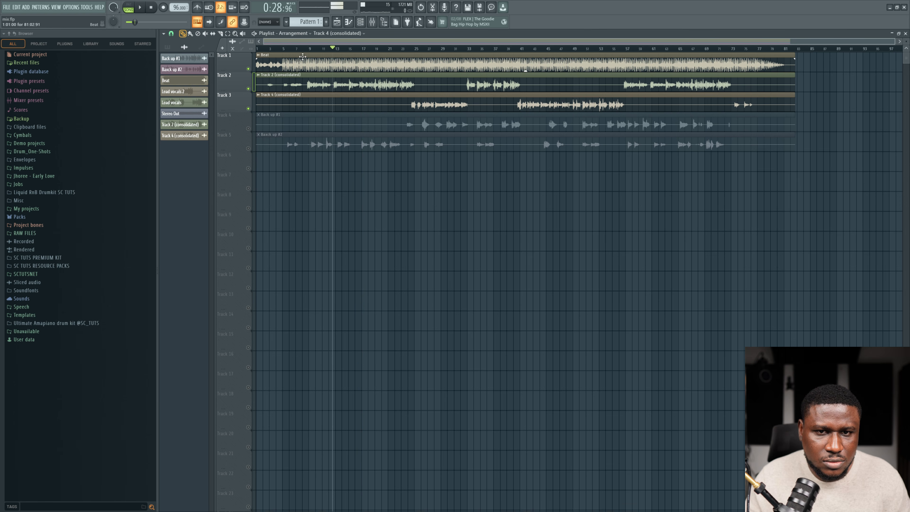
left_click(468, 51)
scroll(468, 51, "up", 5)
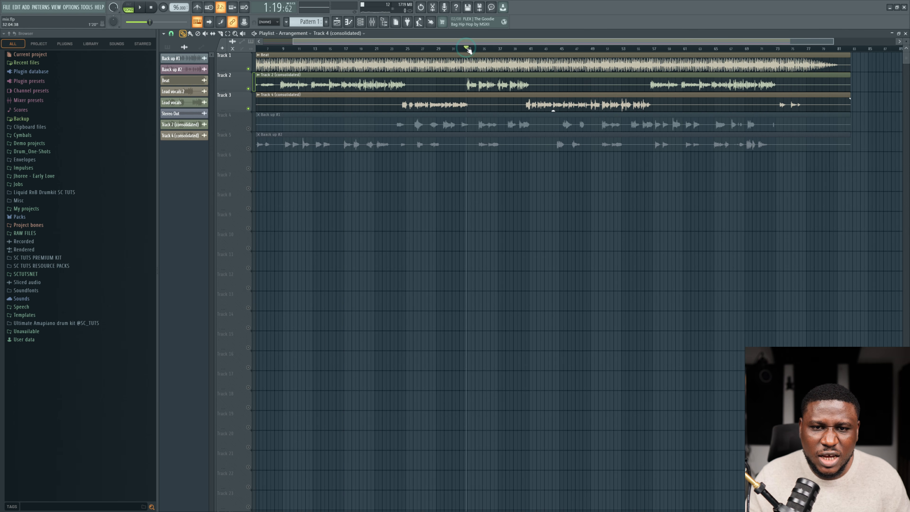
key("space")
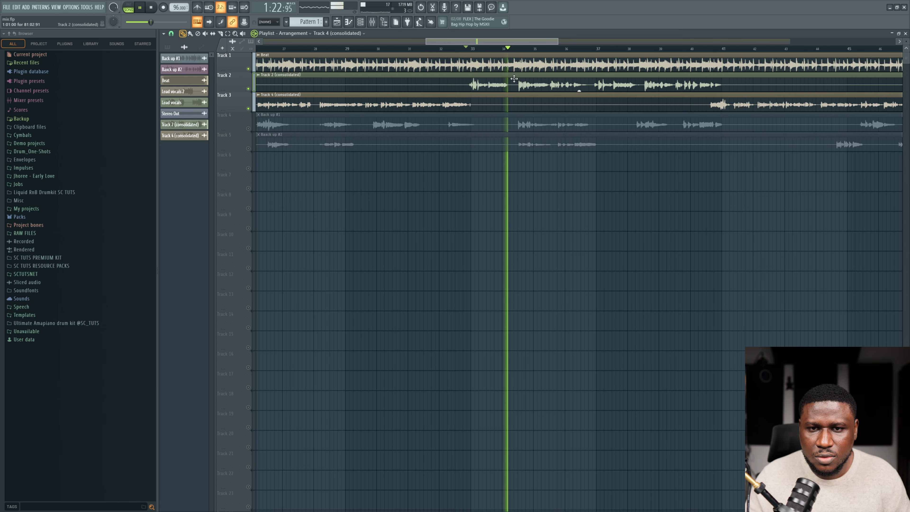
key("space")
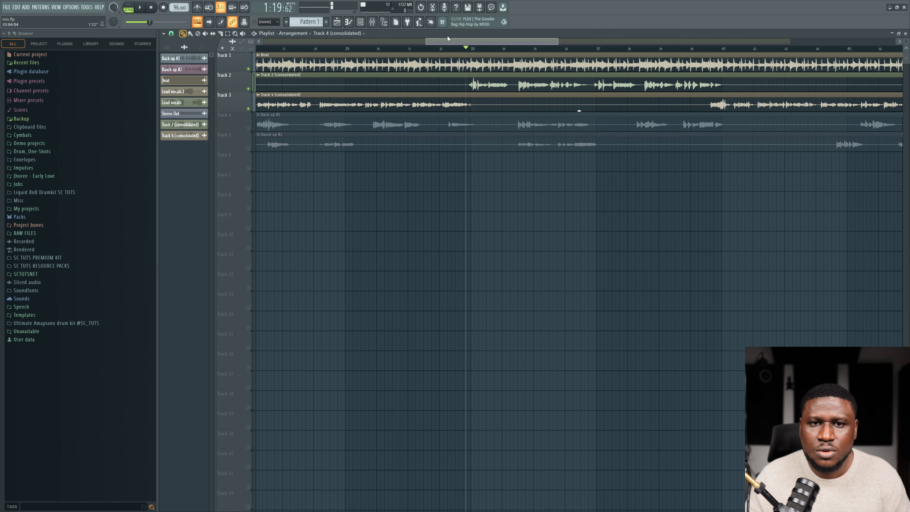
Step: Replay the vocal passage from the new playback position and return to the mixer
left_click(367, 22)
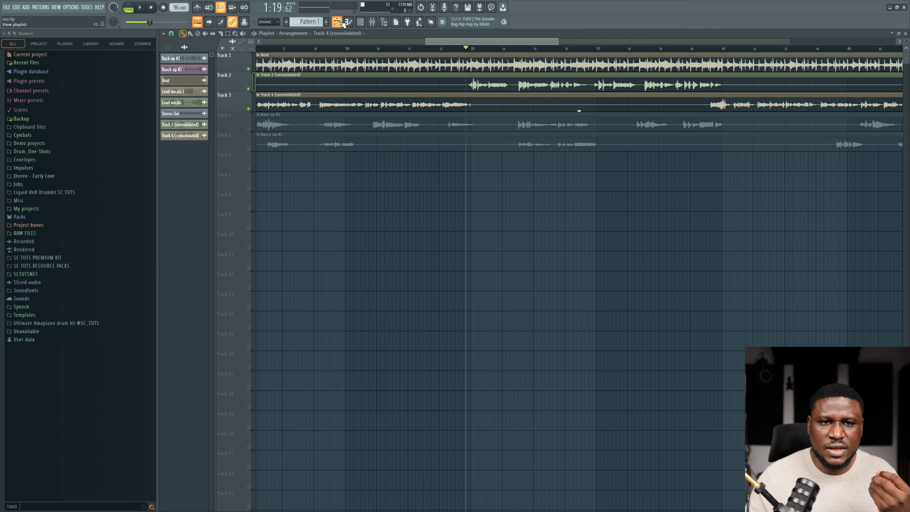
left_click(368, 22)
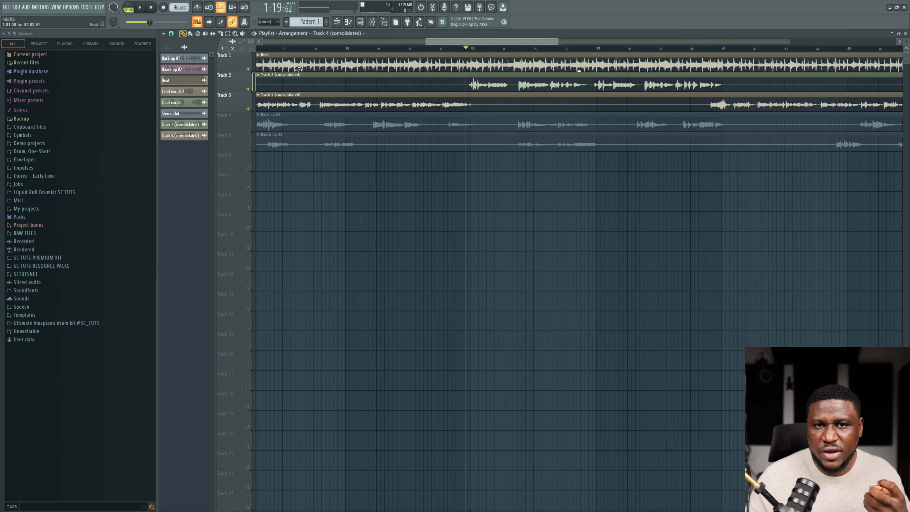
key("space")
scroll(487, 41, "down", 5)
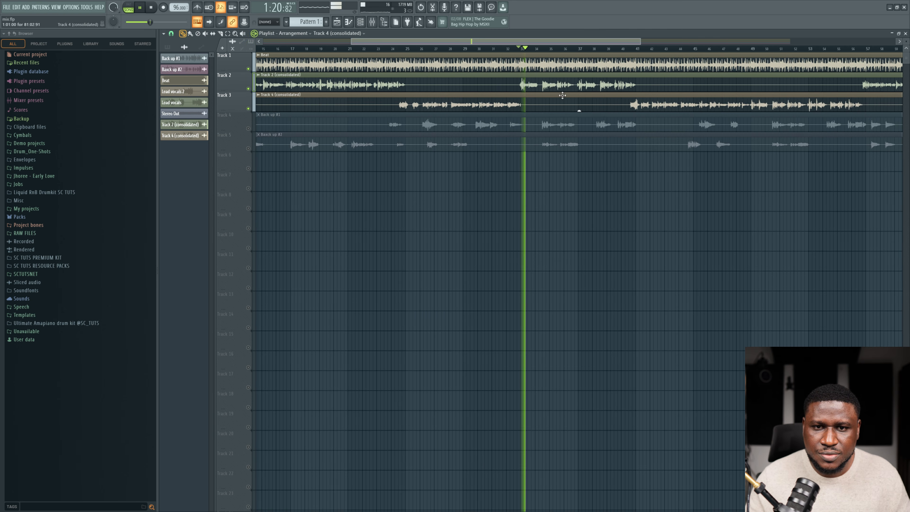
left_click(376, 22)
key("space")
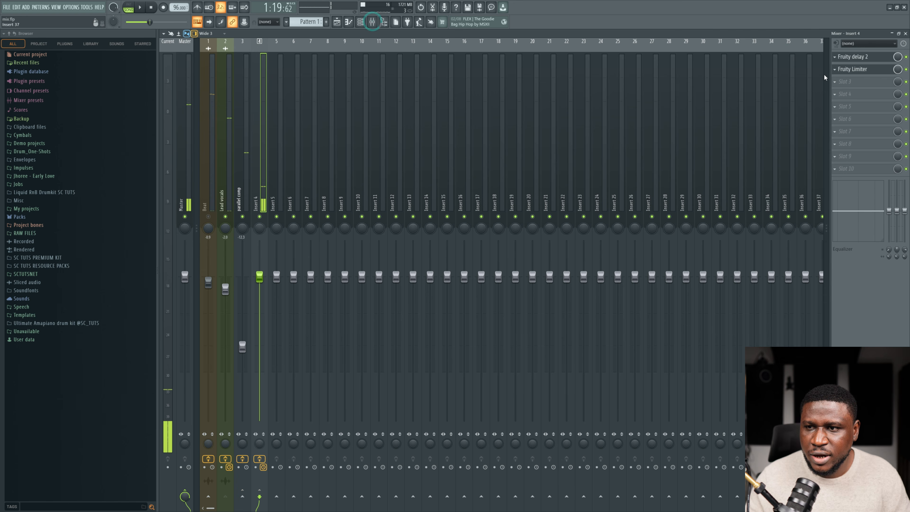
Step: Reopen Insert 4's Fruity Limiter, set the compressor attack to 2.25 ms and adjust the ratio to about 1.3:1 during playback
left_click(879, 70)
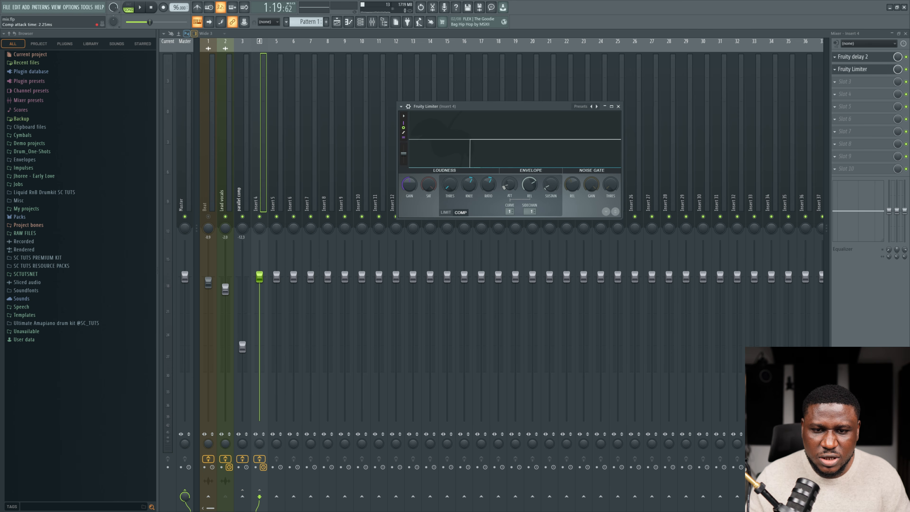
key("space")
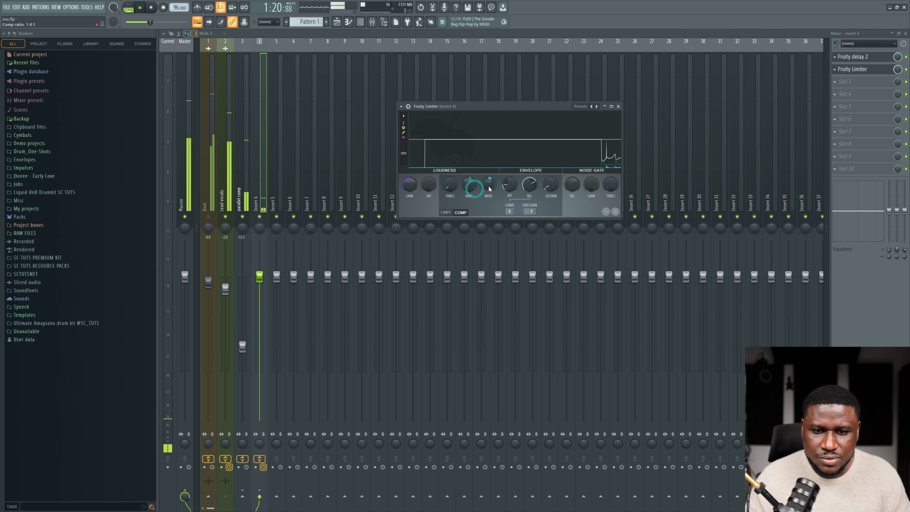
left_click(489, 187)
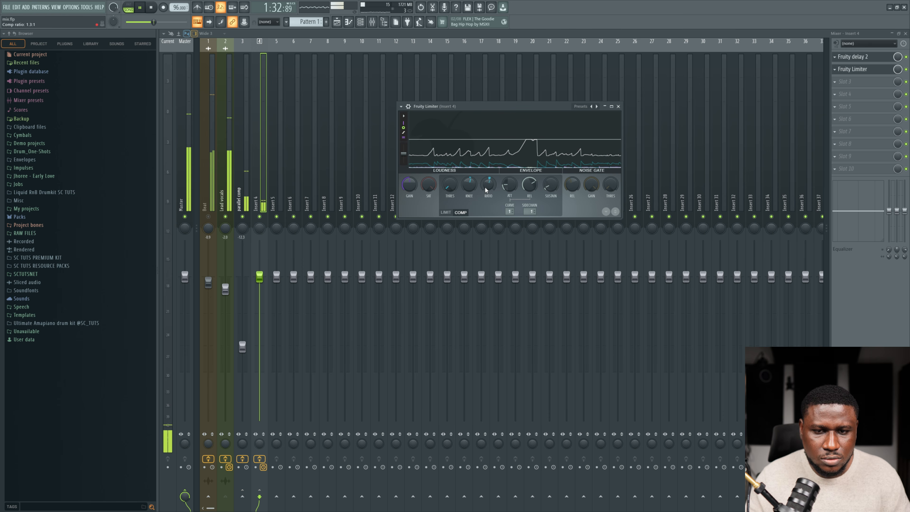
key("space")
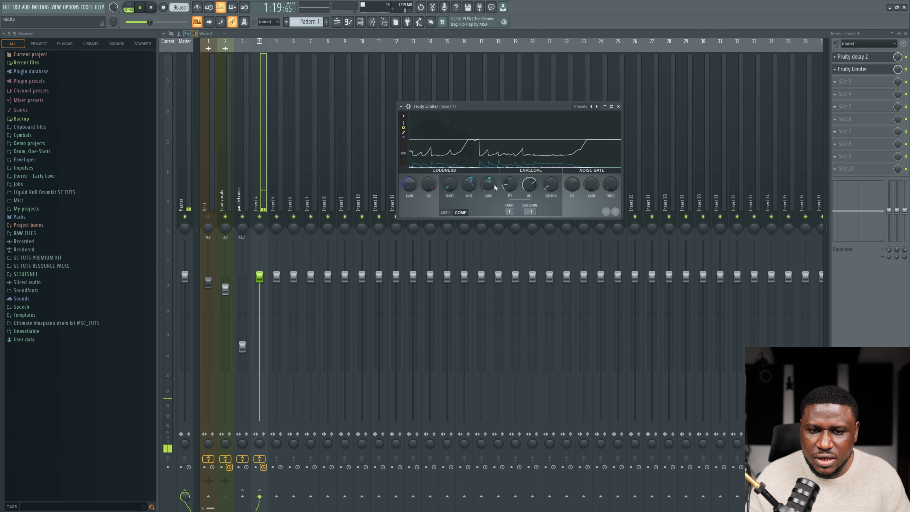
Step: Lower the limiter's compressor attack to about 0.94 ms, replay the vocals and fine-tune the attack
key("space")
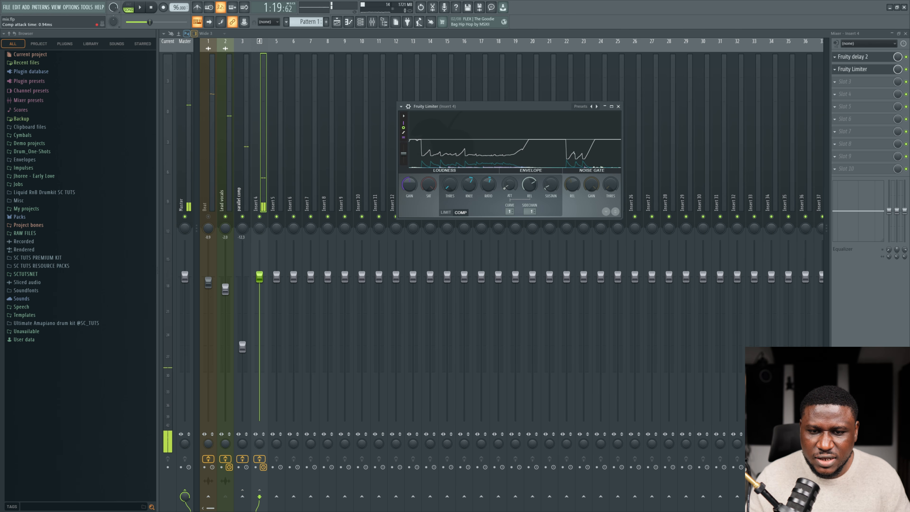
key("space")
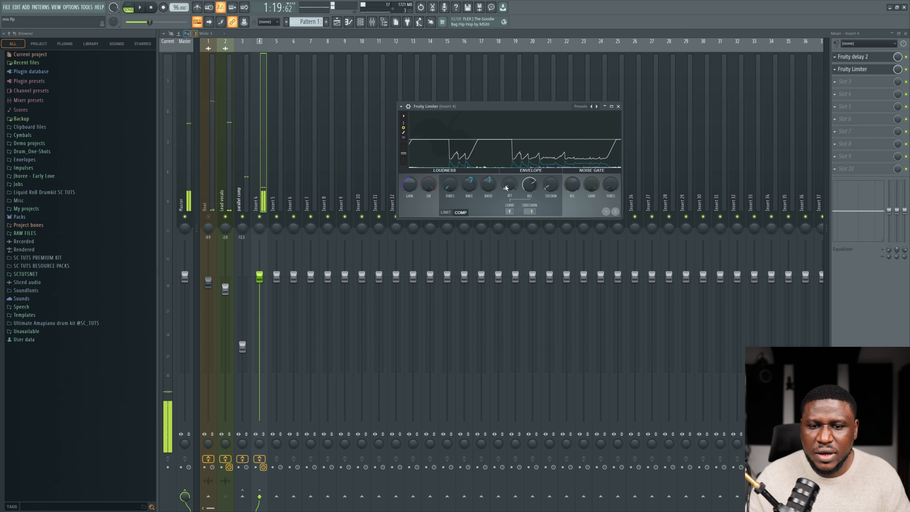
left_click_drag(506, 187, 506, 183)
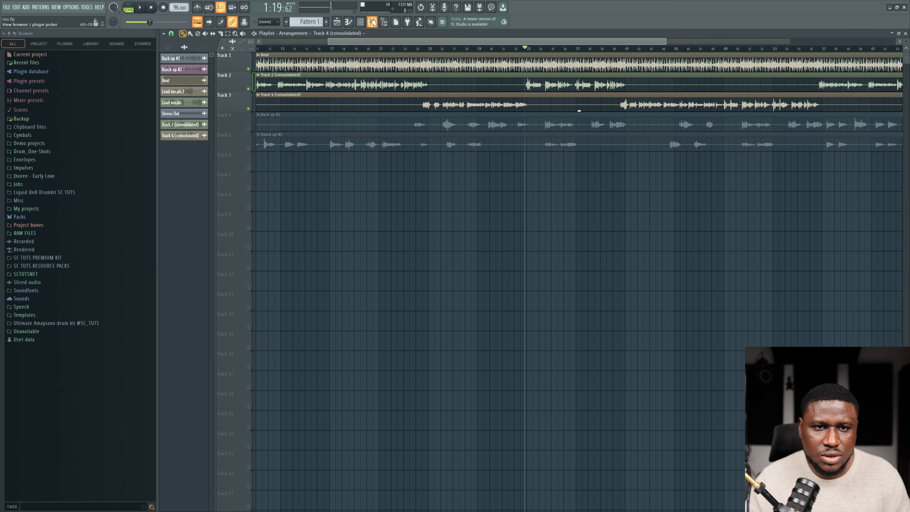
Step: Unmute the Beat track in the mixer for playback and rename Insert 4 as "delay send"
key("F9")
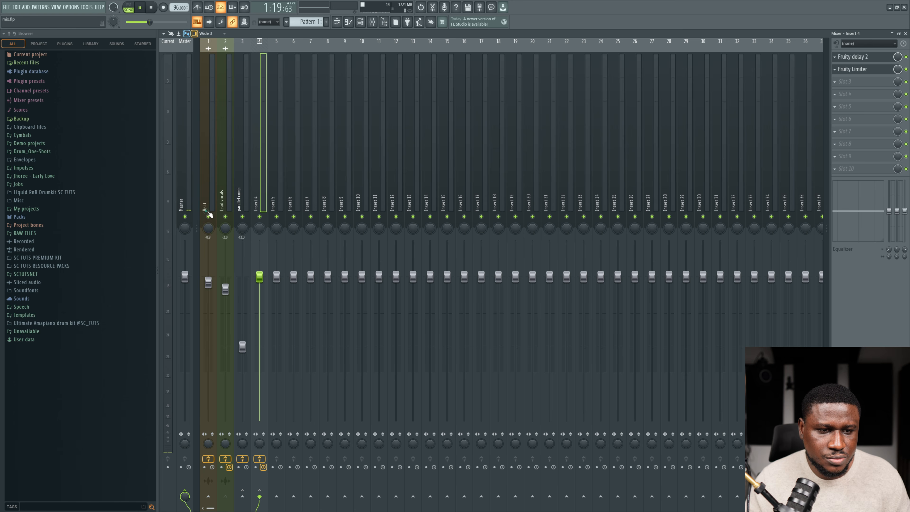
key("space")
right_click(260, 201)
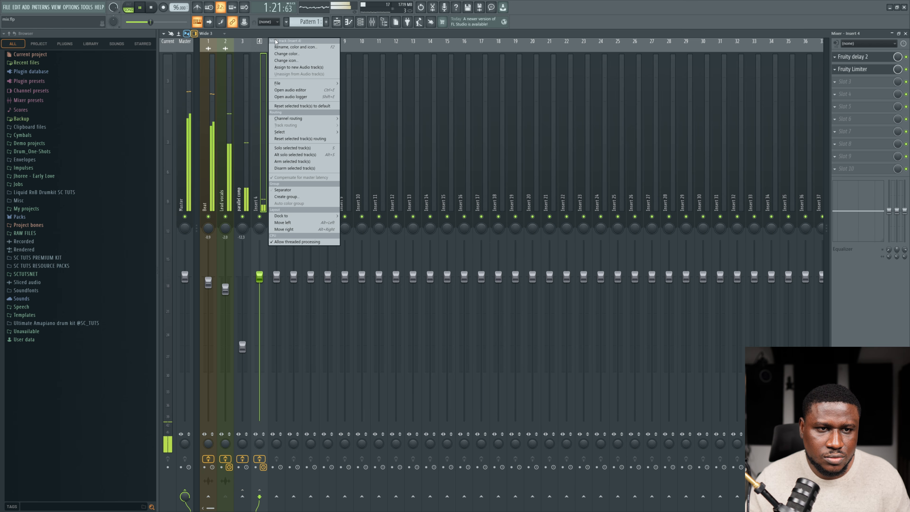
left_click(295, 46)
type("delay se")
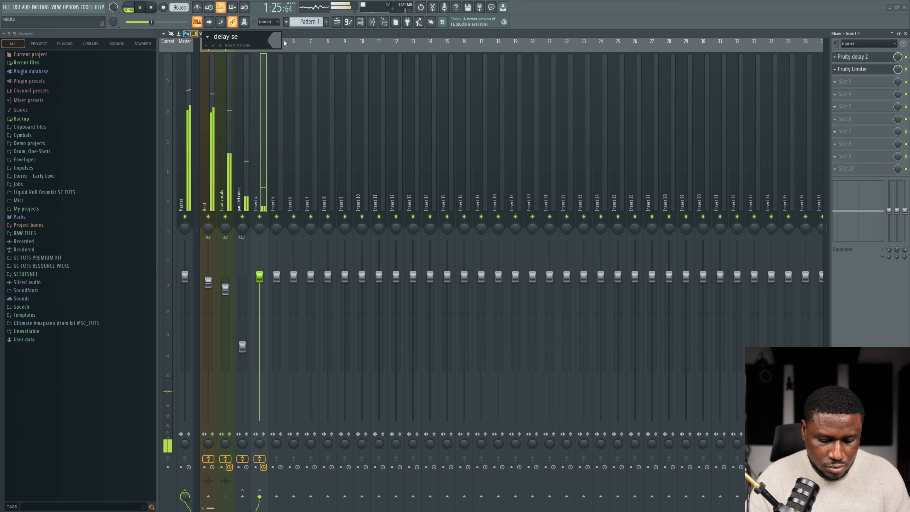
type("nd")
key("Return")
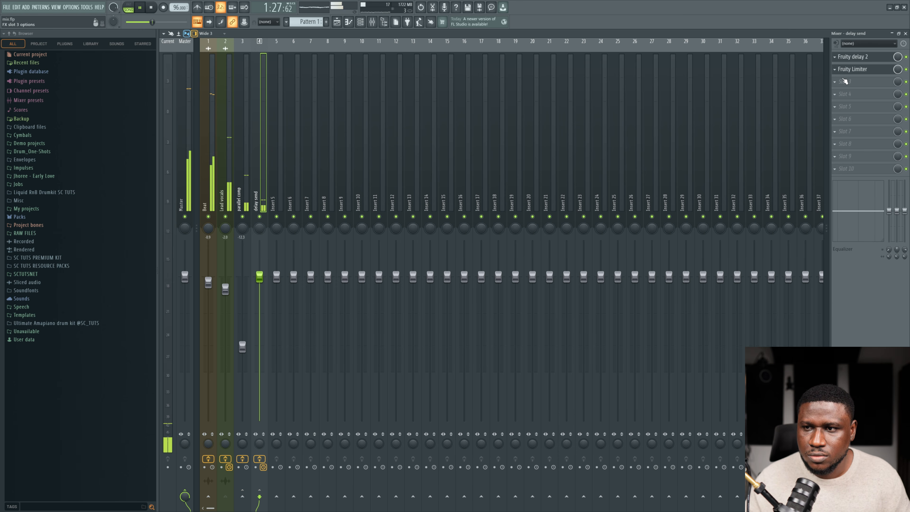
Step: Open Fruity delay 2 on the delay send track, lower its input volume to about 39% and replay the vocals to check it
key("space")
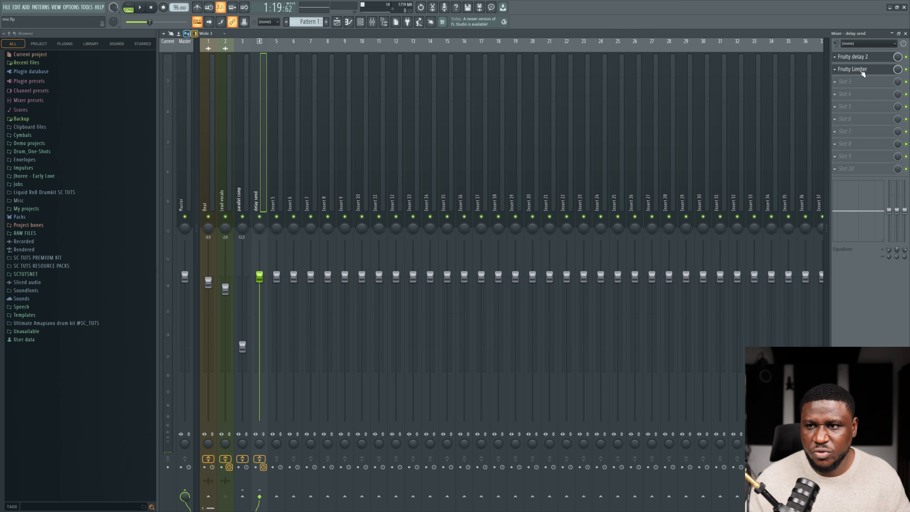
left_click(852, 57)
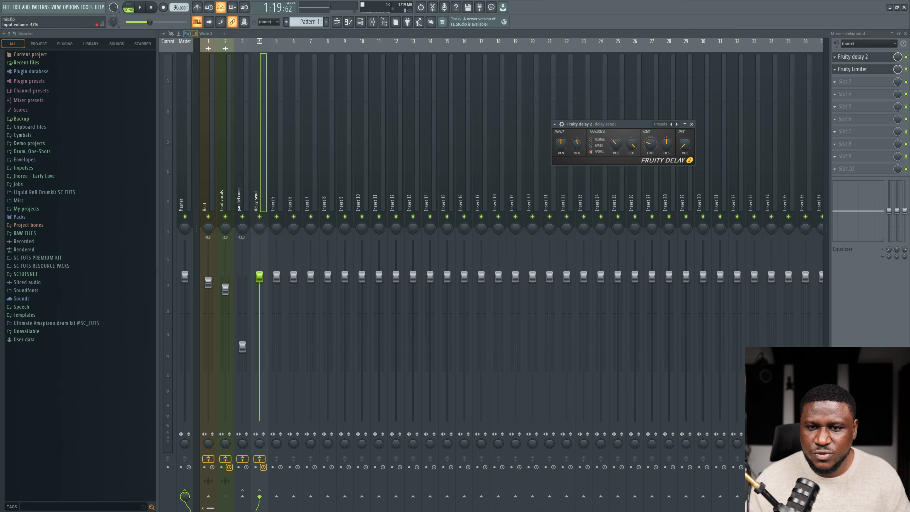
key("space")
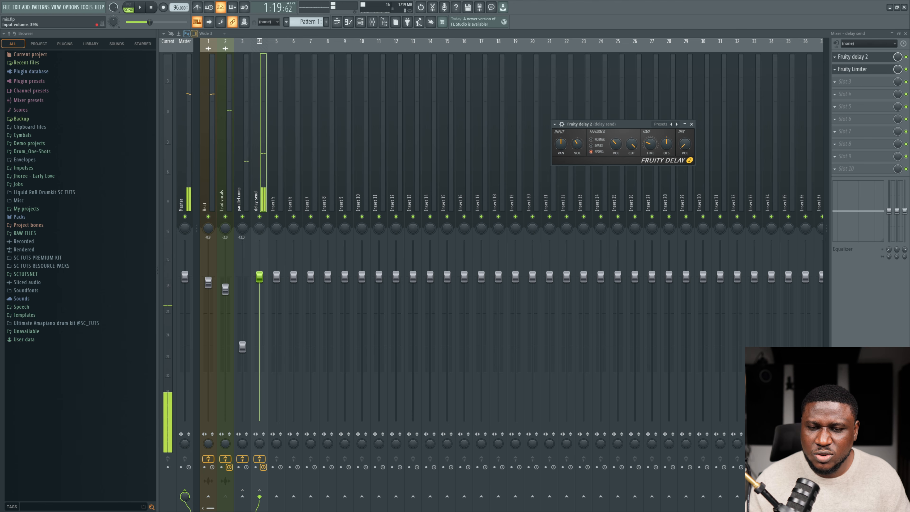
left_click_drag(577, 145, 579, 140)
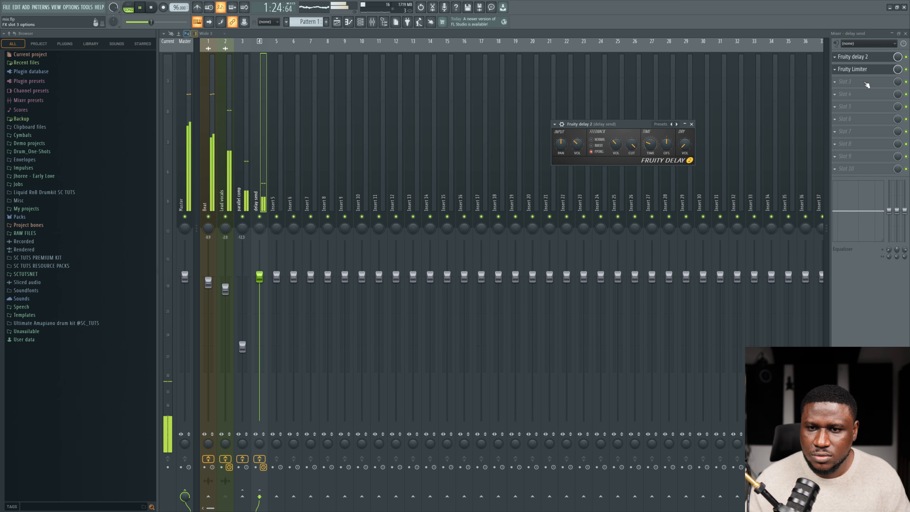
key("space")
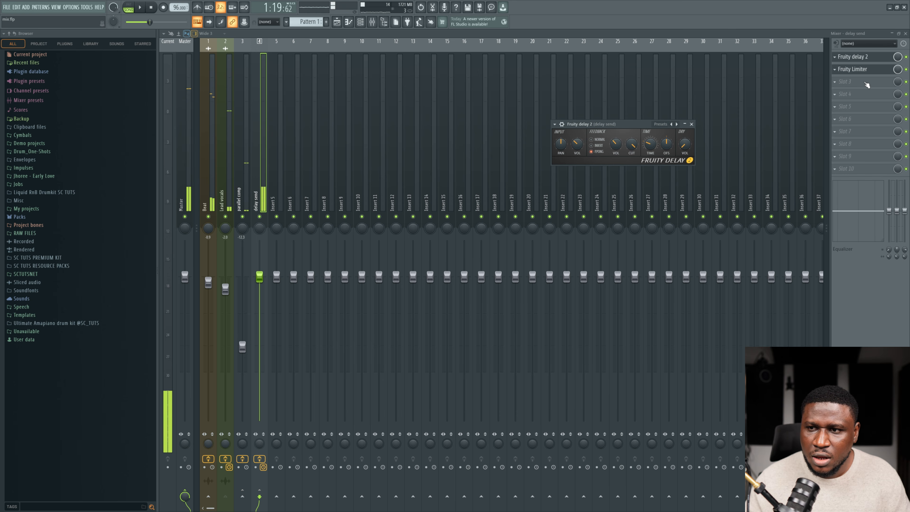
Step: Add Fruity Parametric EQ 2 to slot 3 of the delay send track and load its Radio preset
left_click(867, 84)
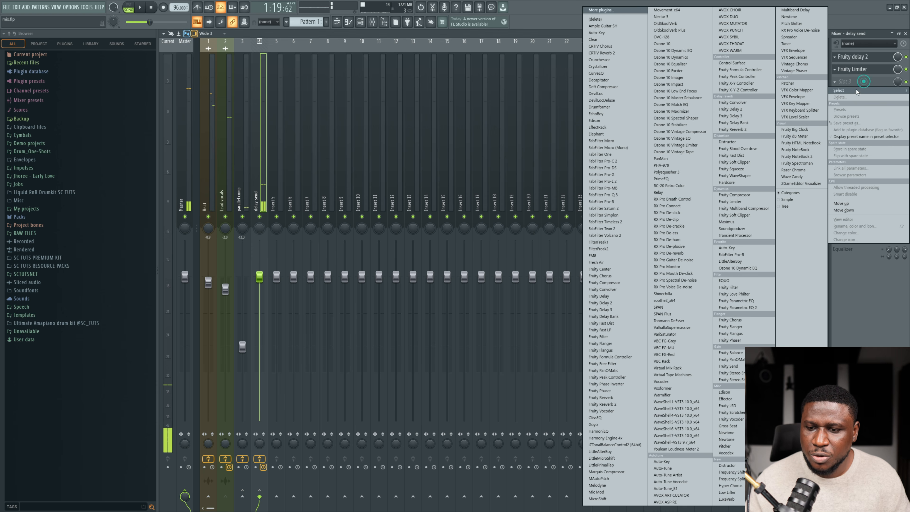
left_click(741, 307)
left_click(422, 109)
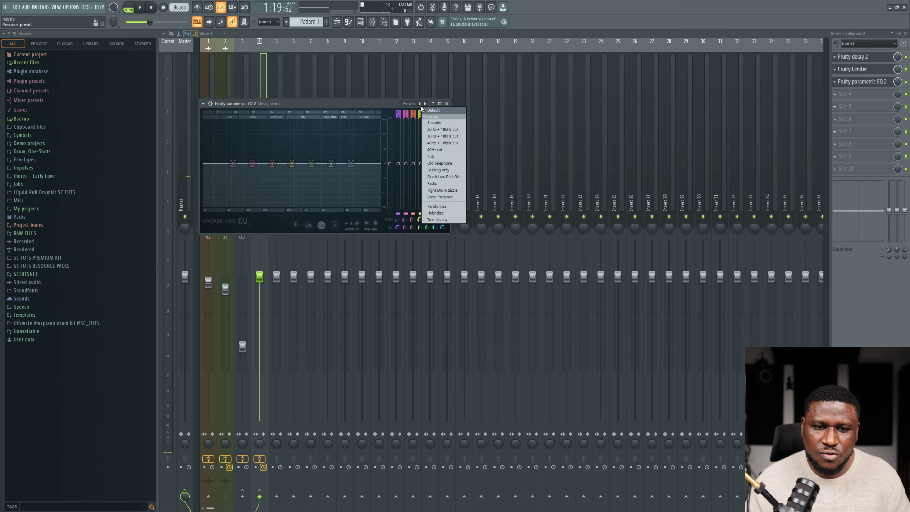
left_click(439, 182)
Step: During playback, lower the EQ's green high-mid boost and shift the low-cut band to a slightly lower frequency
key("space")
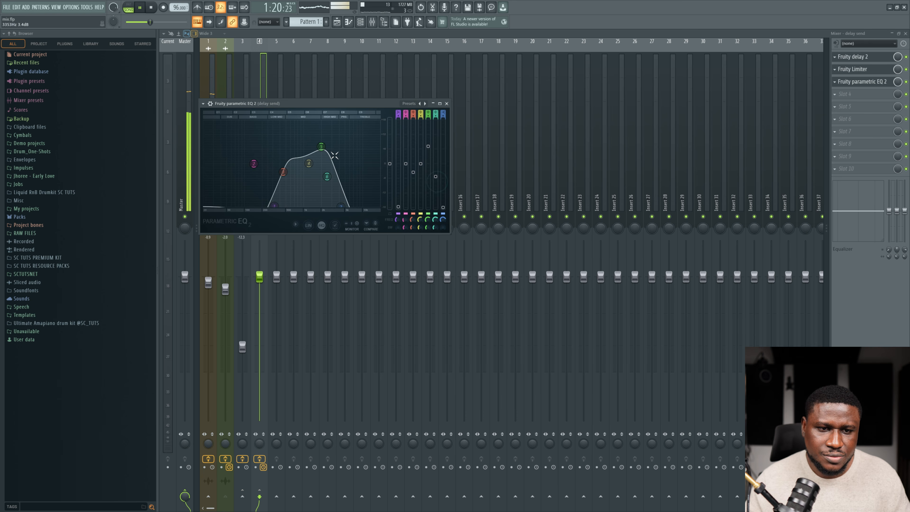
left_click_drag(322, 147, 325, 157)
left_click_drag(274, 206, 268, 205)
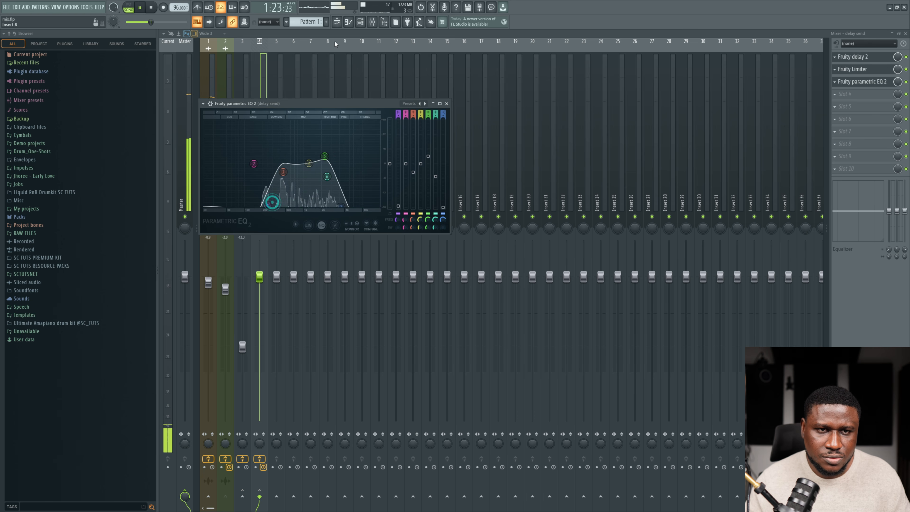
Step: Select the Beat track, replay the passage to hear the filtered delay in the mix and reselect the delay send track
left_click(215, 85)
key("space")
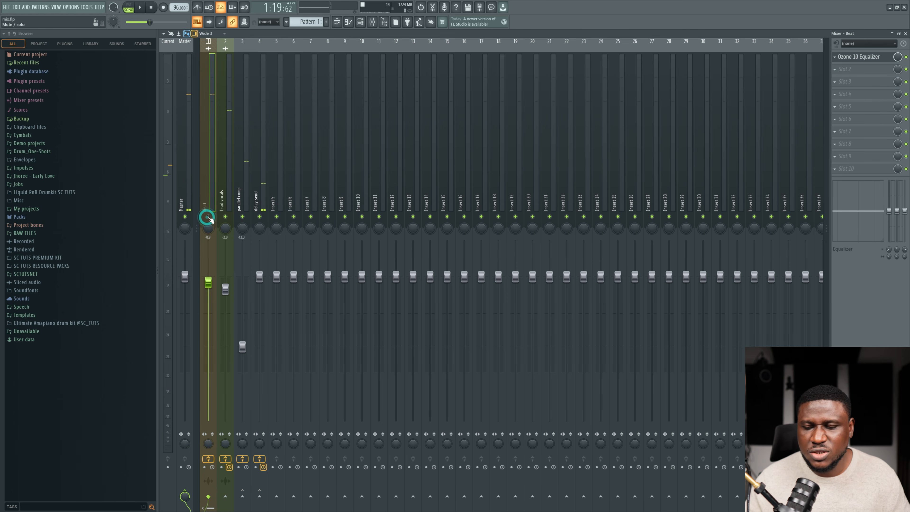
key("space")
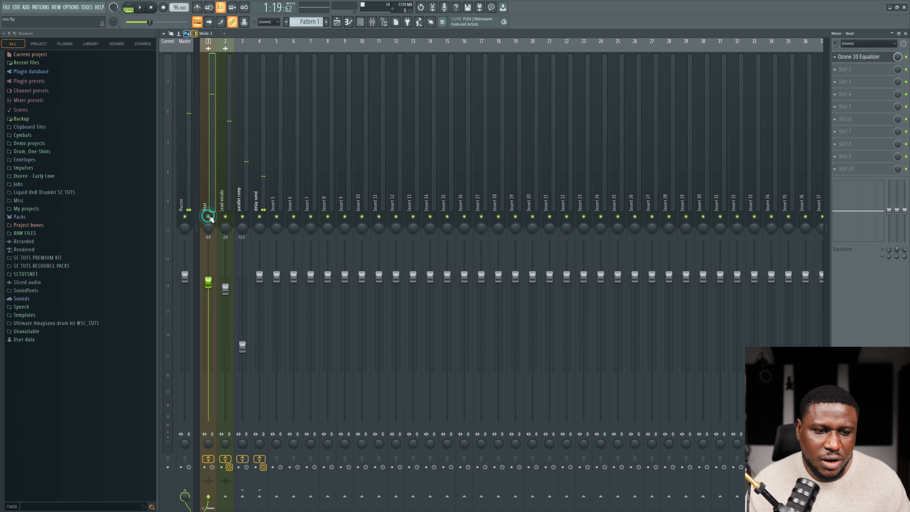
key("space")
left_click(261, 184)
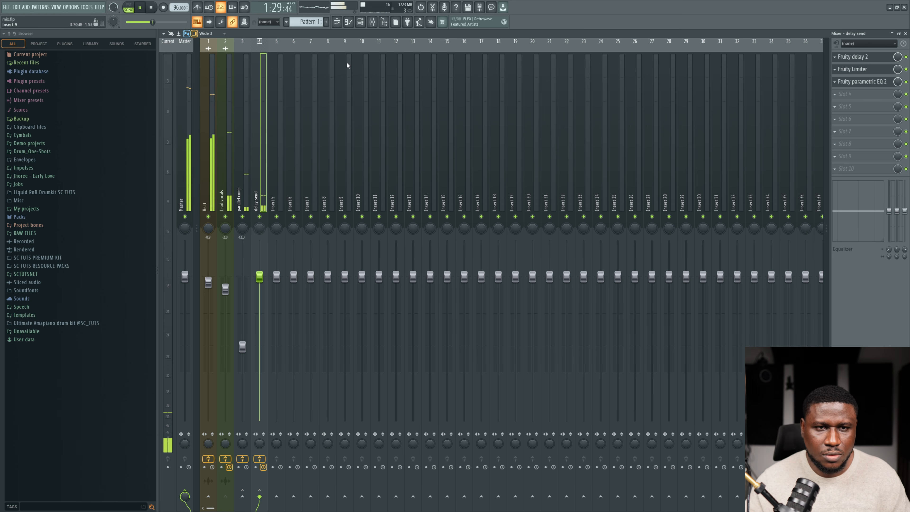
Step: Move the playlist's playback position to the second vocal passage of Track 4 (consolidated), at about 1:39, and return to the mixer
left_click(339, 24)
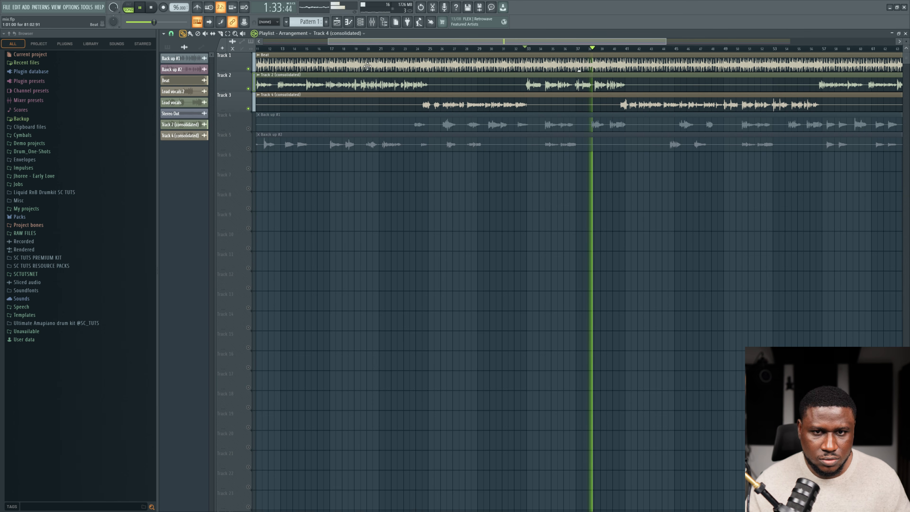
scroll(519, 145, "down", 3)
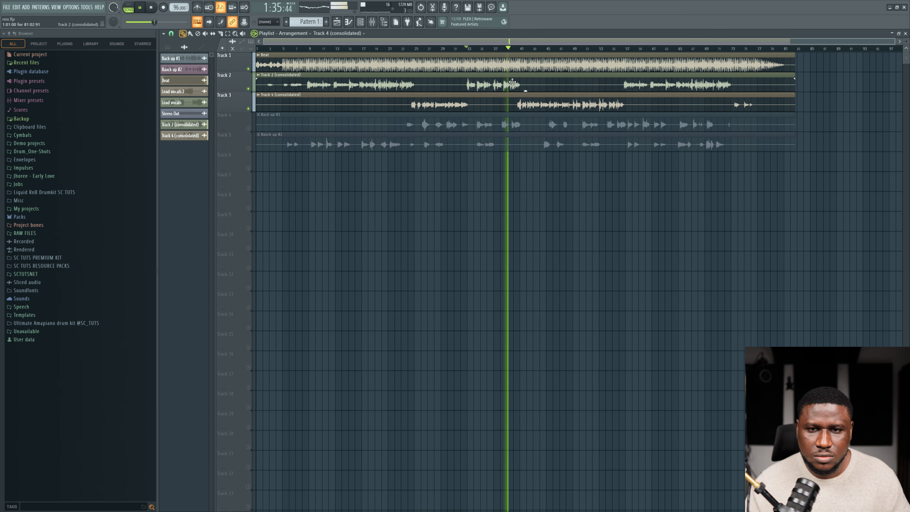
left_click(518, 46)
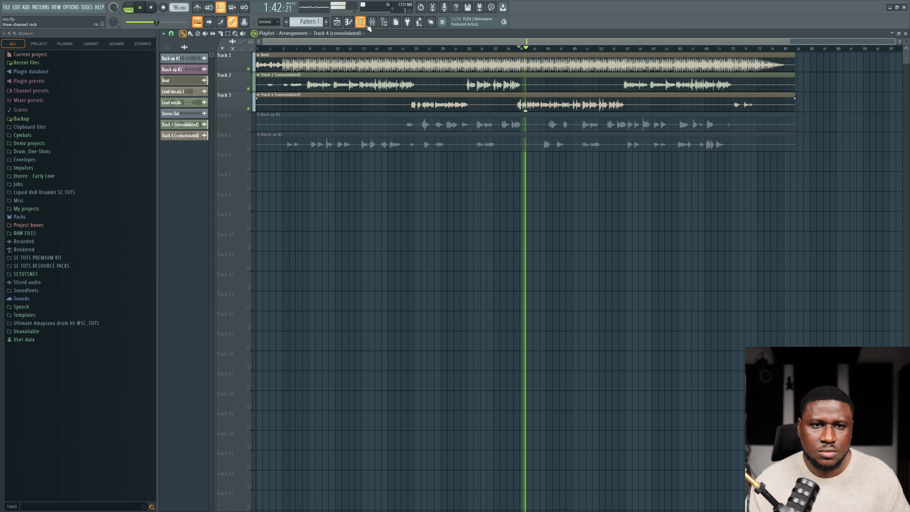
left_click(373, 22)
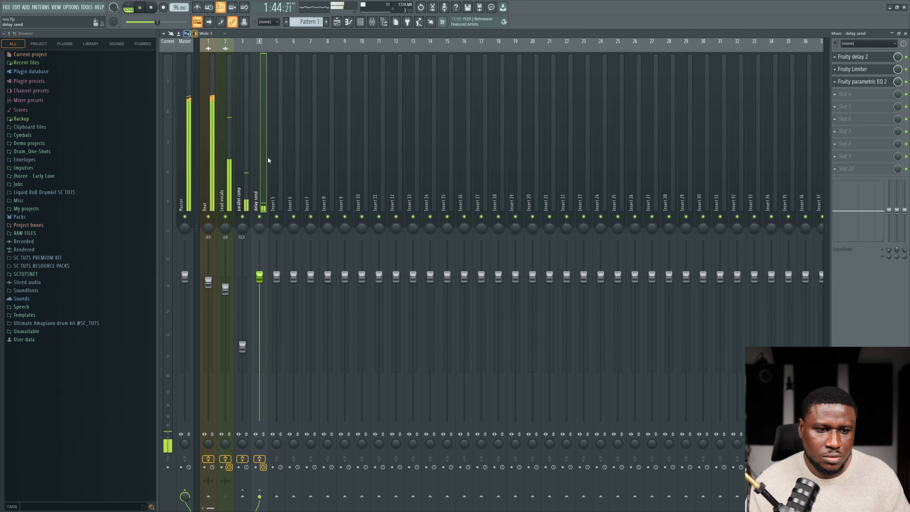
Step: Inspect the Lead vocals and delay send tracks during playback, check the position in the playlist and stop back in the mixer
left_click(219, 173)
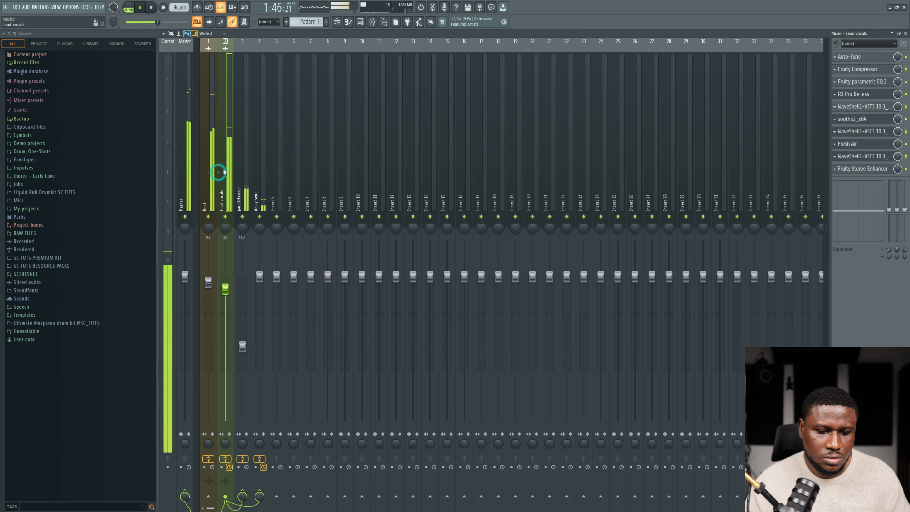
left_click(256, 165)
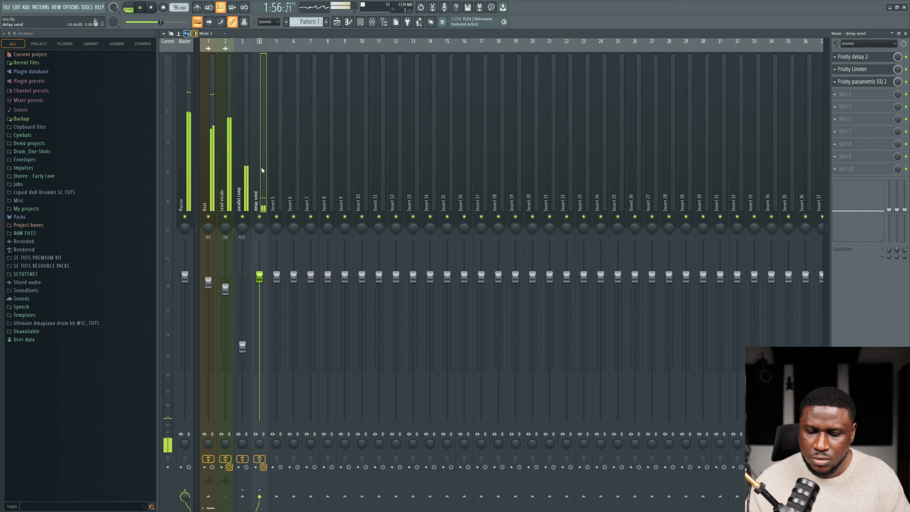
left_click(339, 28)
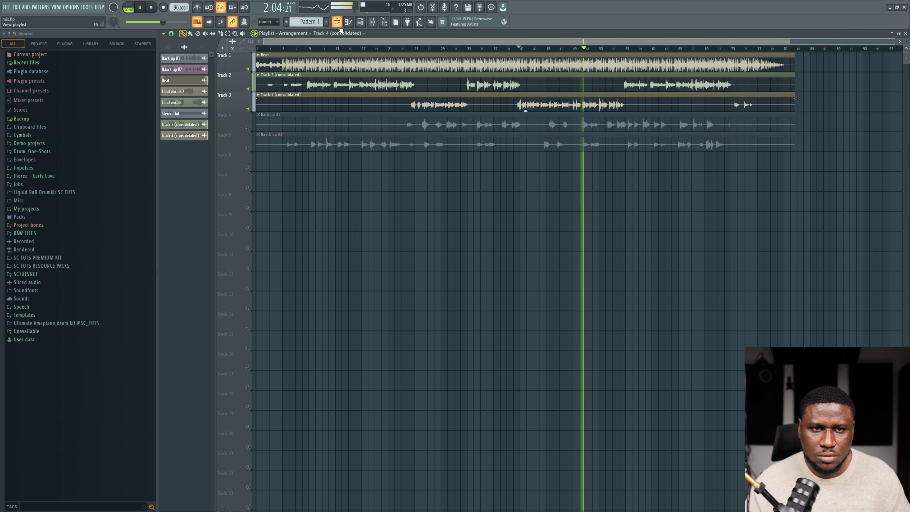
key("space")
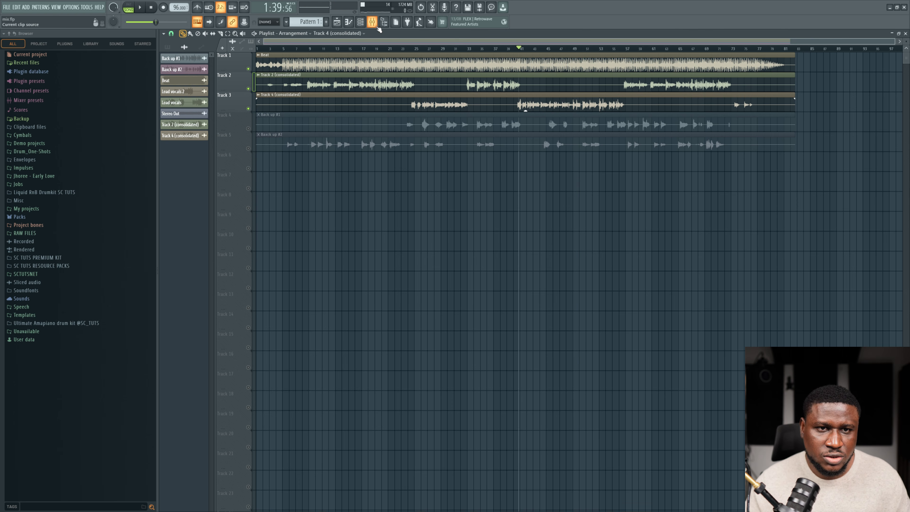
left_click(373, 22)
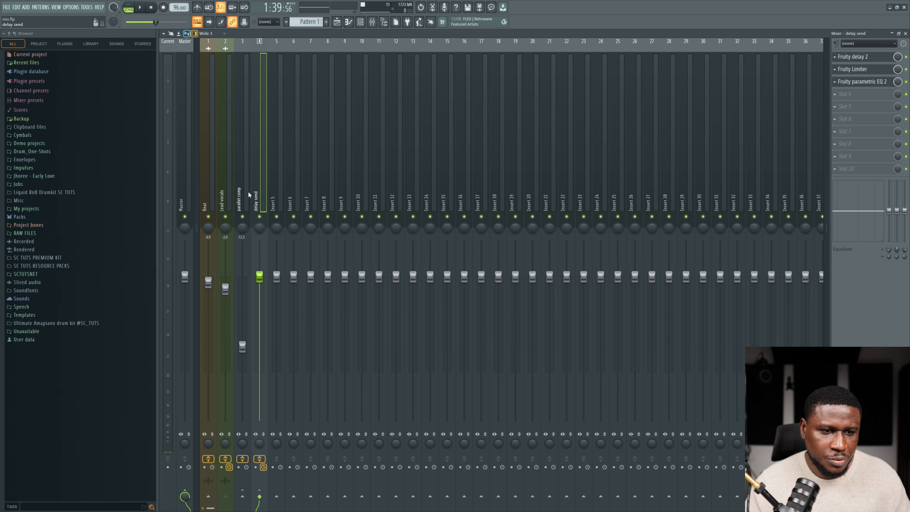
Step: Route the Lead vocals track to Insert 5 and rename that insert as "reverb send"
left_click(225, 185)
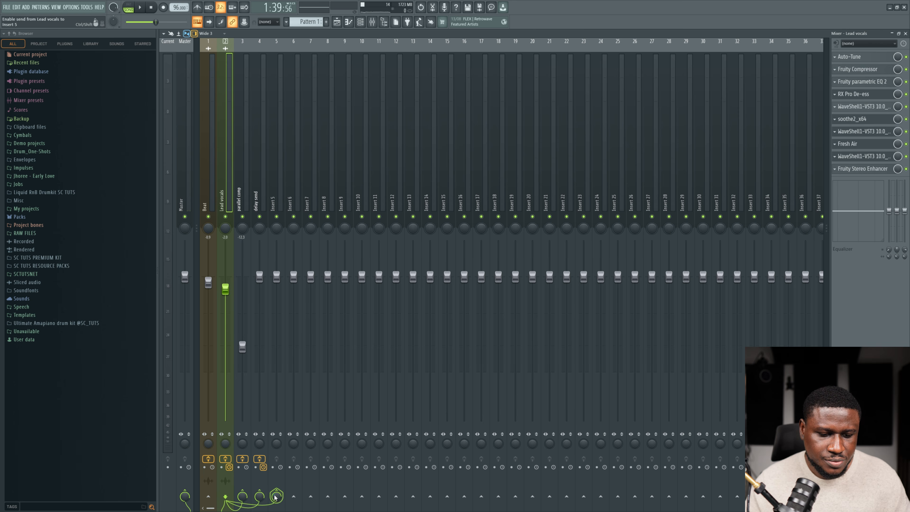
left_click(272, 182)
right_click(271, 182)
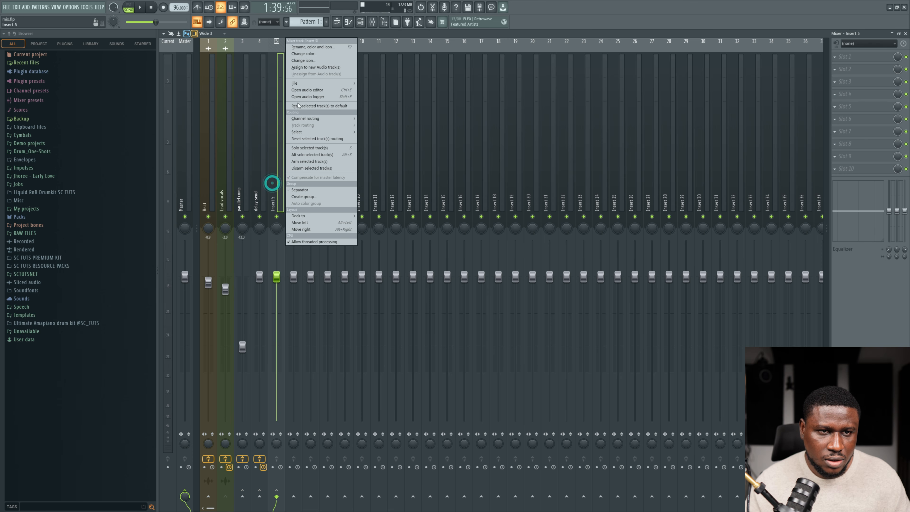
left_click(308, 48)
type("reverb s")
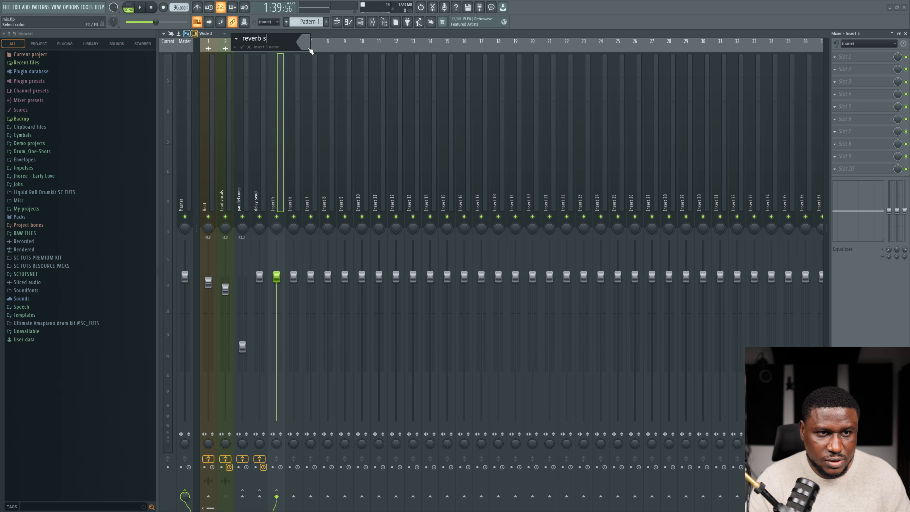
type("end")
key("Return")
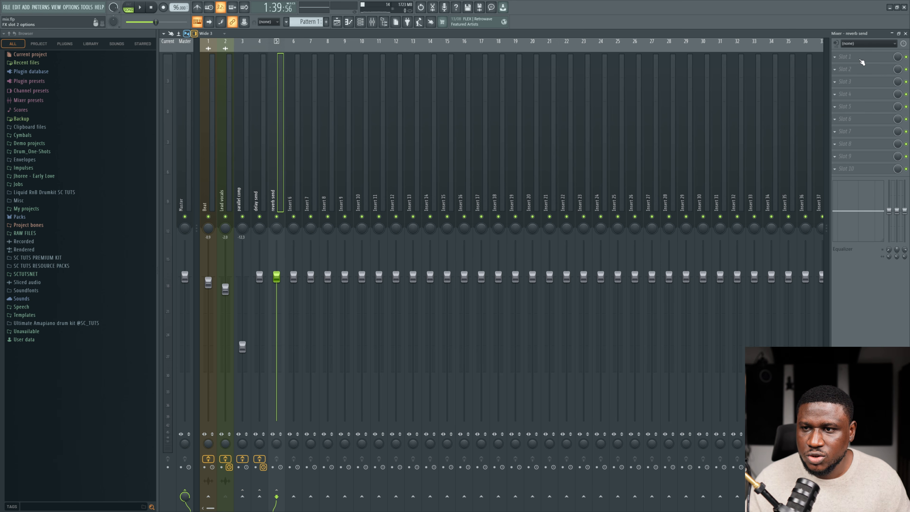
Step: Load FabFilter Pro-R into slot 1 of the reverb send track and move its window clear of the first mixer tracks
left_click(859, 60)
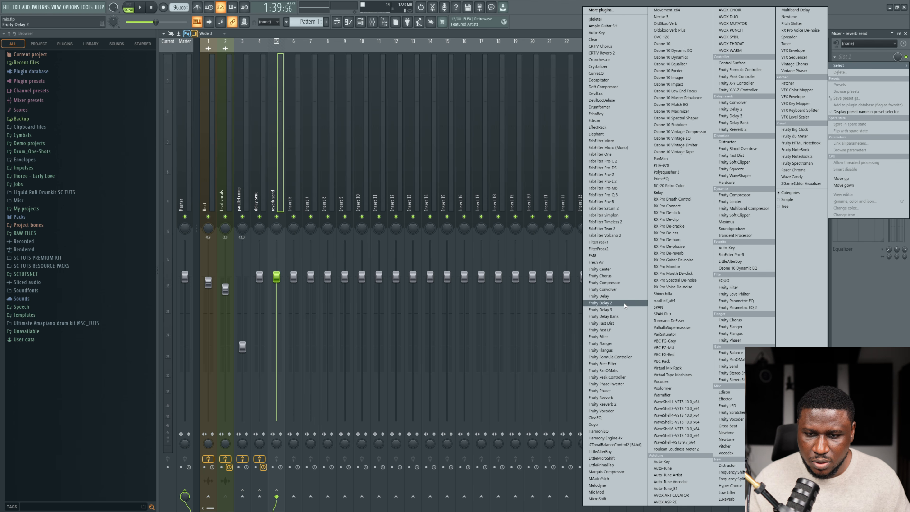
left_click(614, 202)
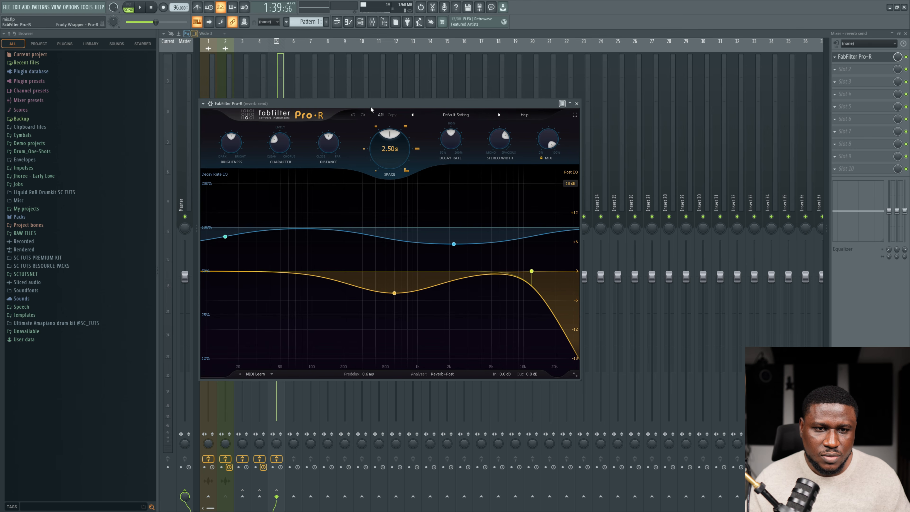
left_click_drag(371, 107, 525, 104)
Step: Switch to Edge, open the Reverb Calculator site in a reduced window and calculate the reverb times for 96 BPM
key("super")
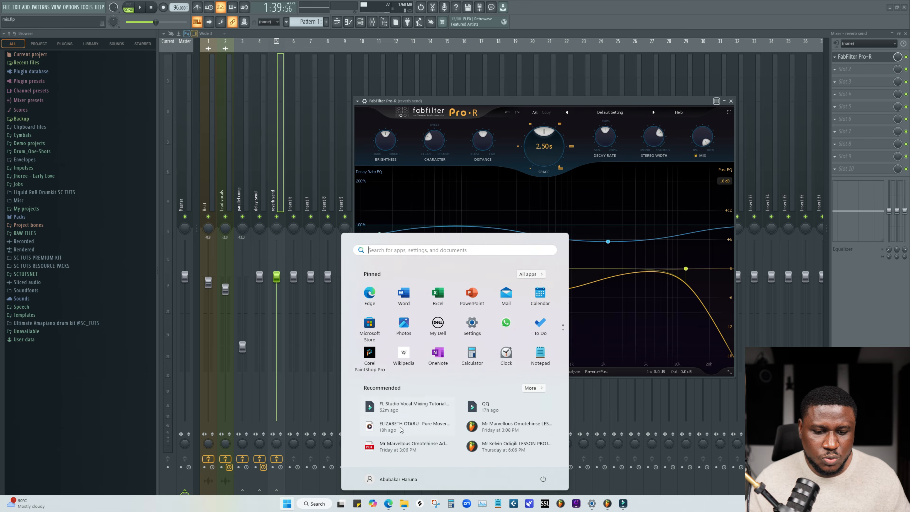
left_click(389, 503)
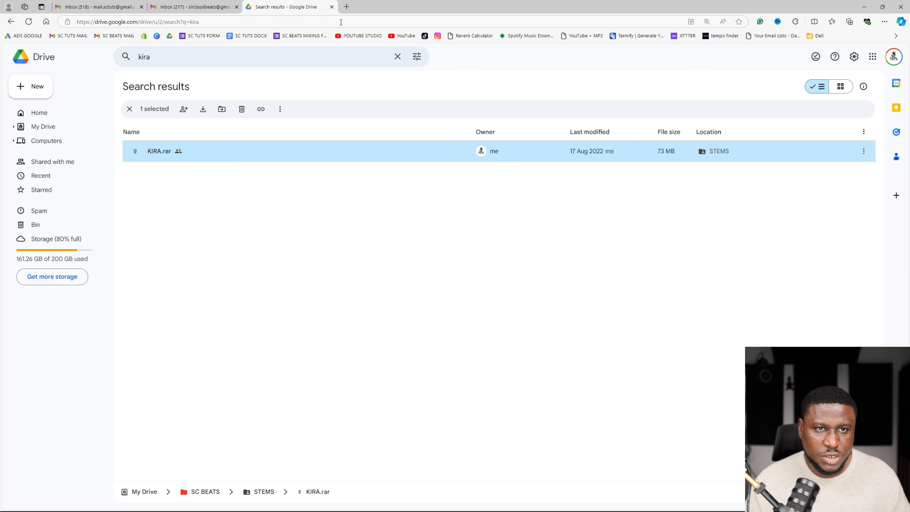
left_click(347, 6)
left_click(473, 36)
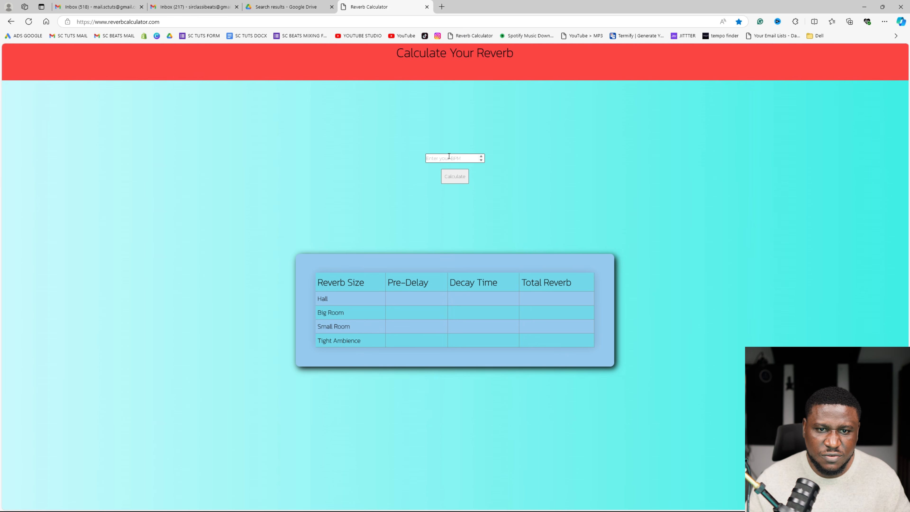
double_click(507, 6)
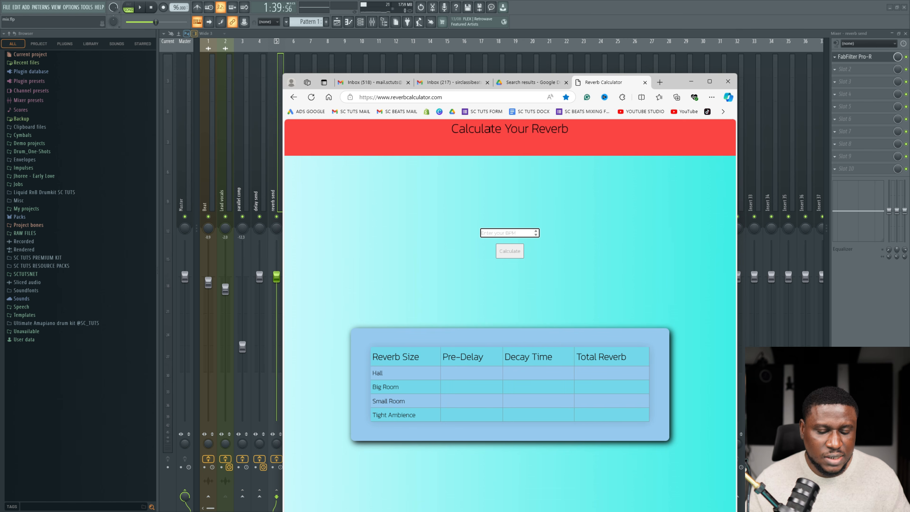
left_click(512, 252)
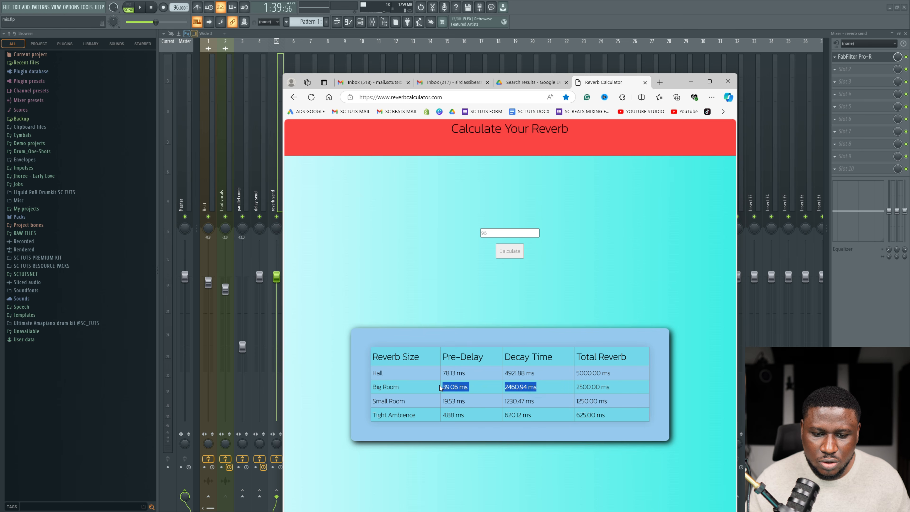
Step: Return to FabFilter Pro-R in FL Studio and set its predelay to 39 ms
left_click(851, 58)
mouse_move(545, 144)
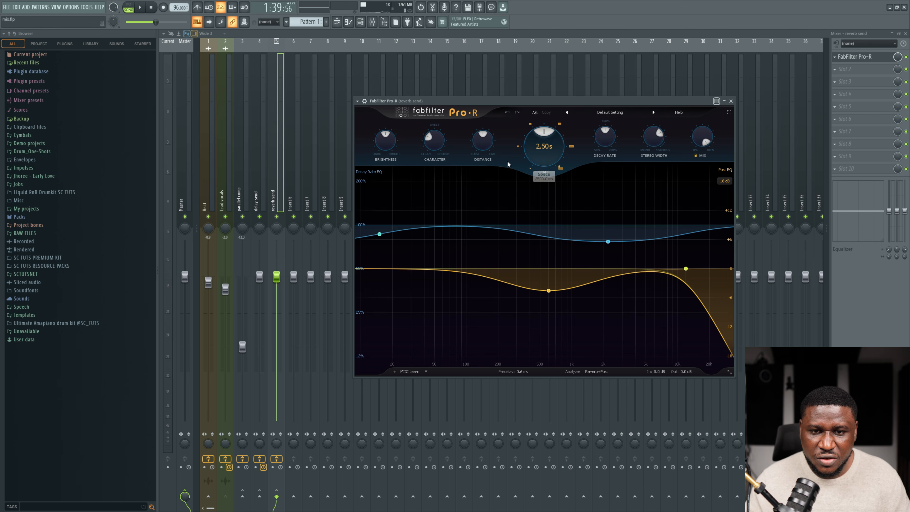
double_click(521, 371)
type("3")
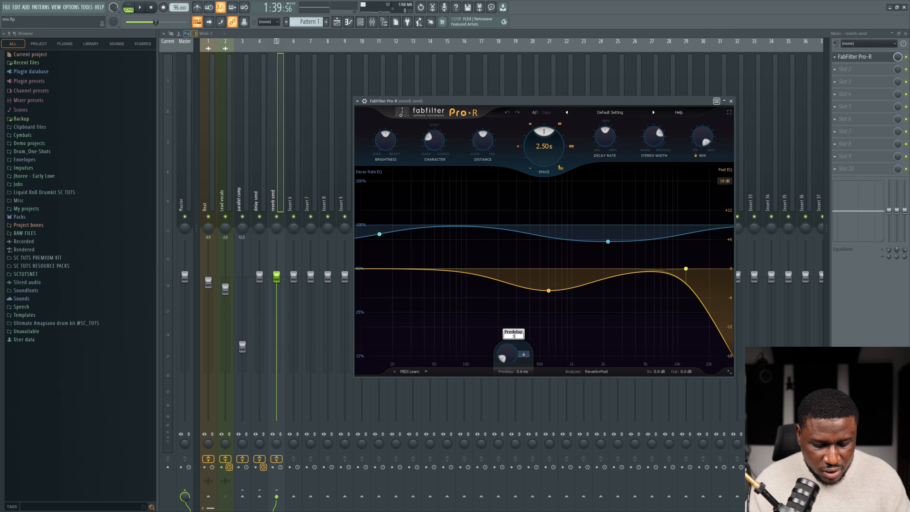
type("9")
key("Return")
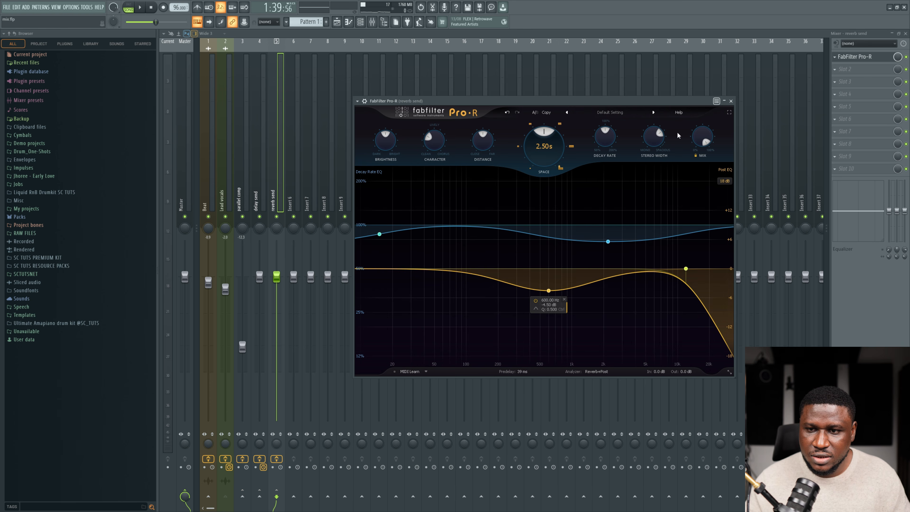
Step: Play the song and set the Lead vocals track's send level to the reverb send track to 28%
key("space")
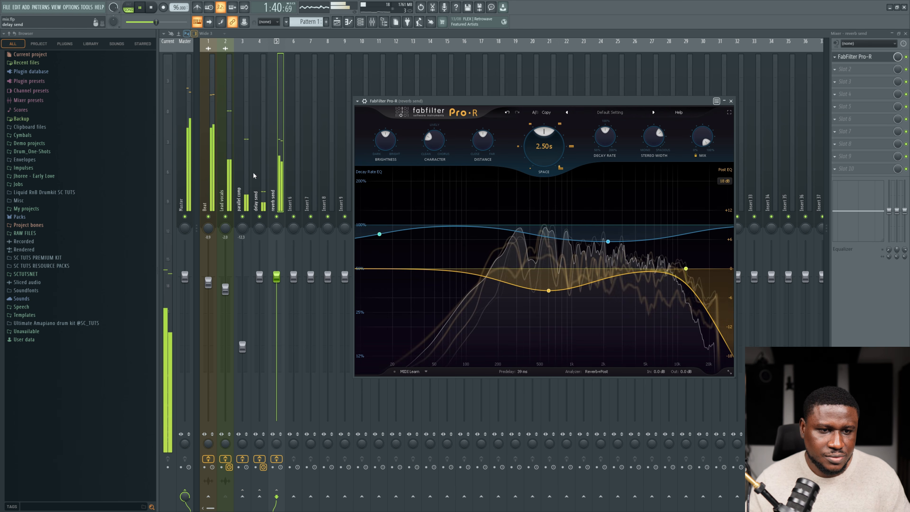
left_click(230, 172)
key("space")
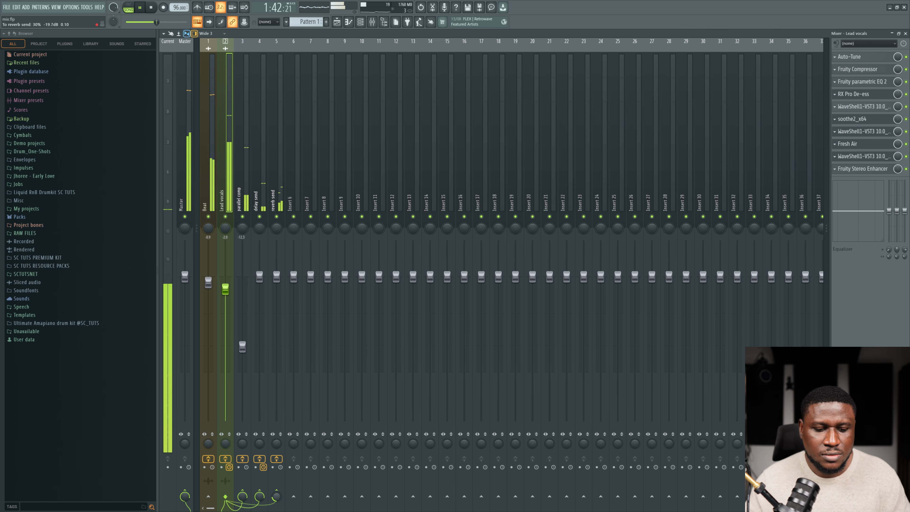
left_click_drag(274, 498, 275, 497)
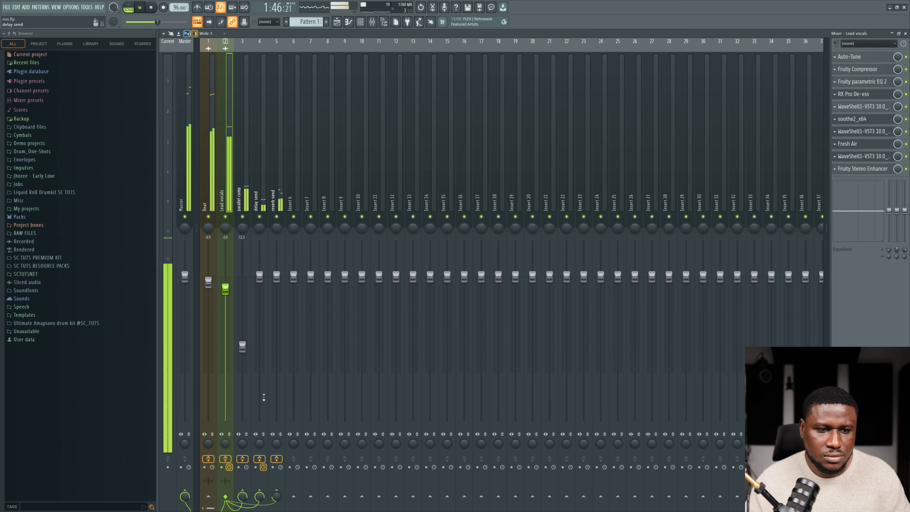
left_click(260, 177)
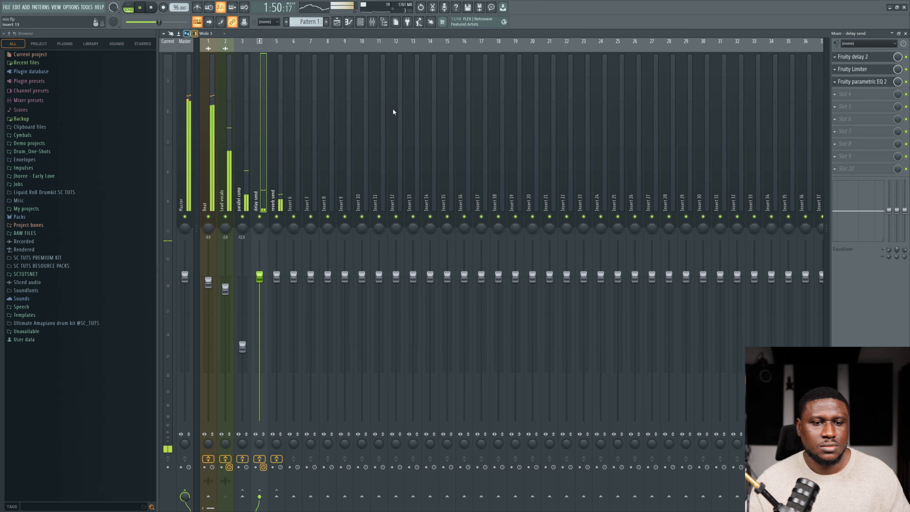
left_click(276, 183)
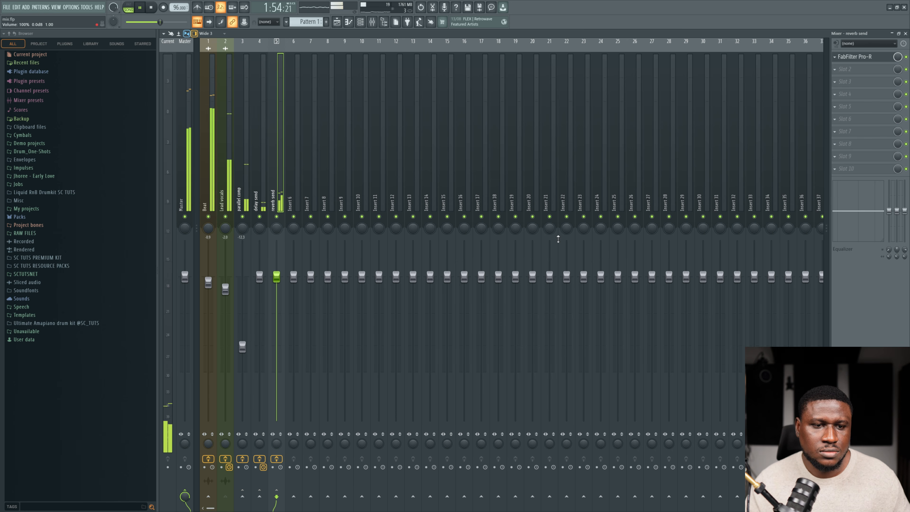
left_click(231, 145)
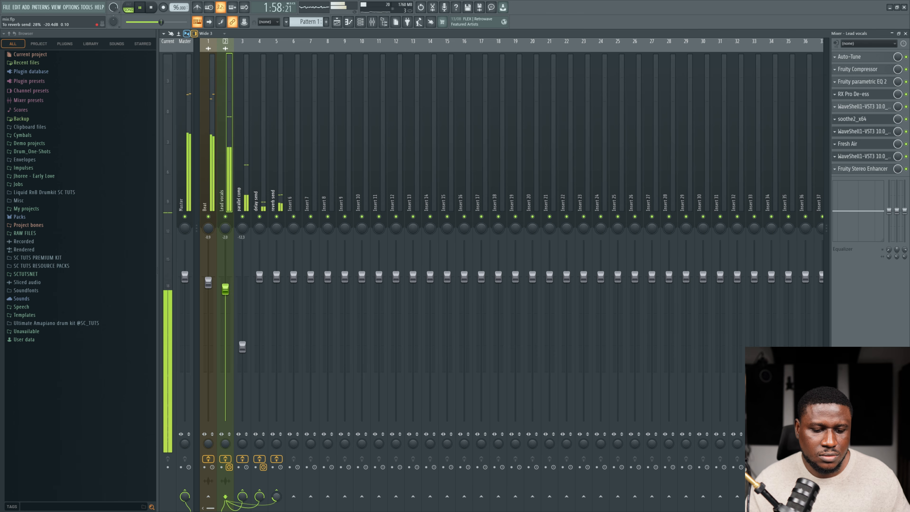
Step: Inspect Fruity delay 2 on the delay send track and listen to the delay and reverb sends within the song
left_click(257, 165)
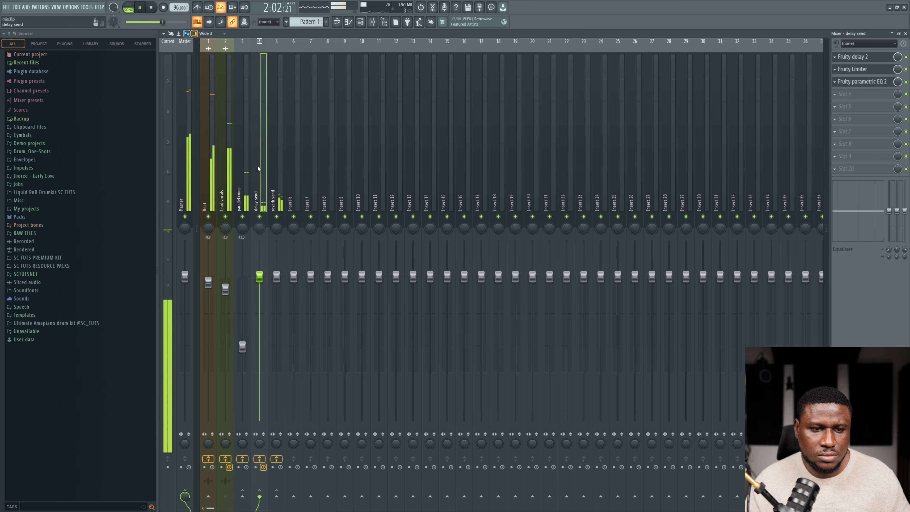
left_click(859, 56)
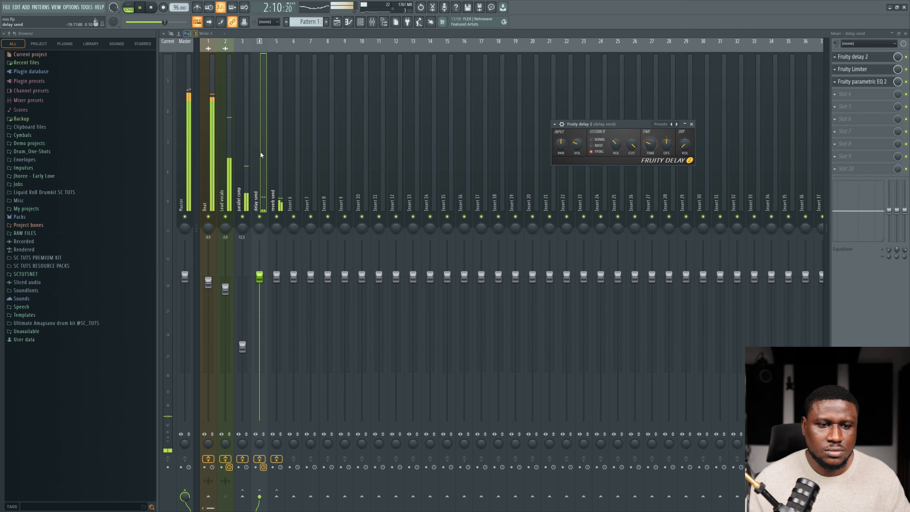
left_click(270, 151)
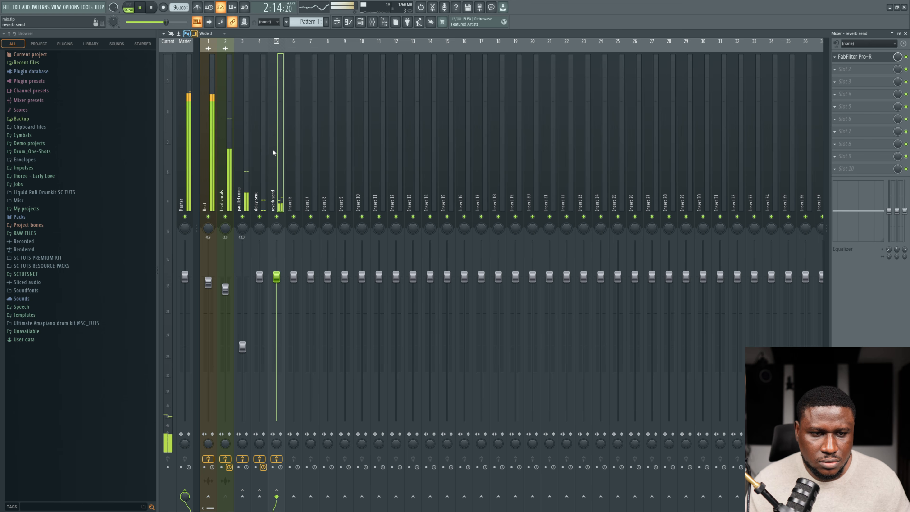
key("F5")
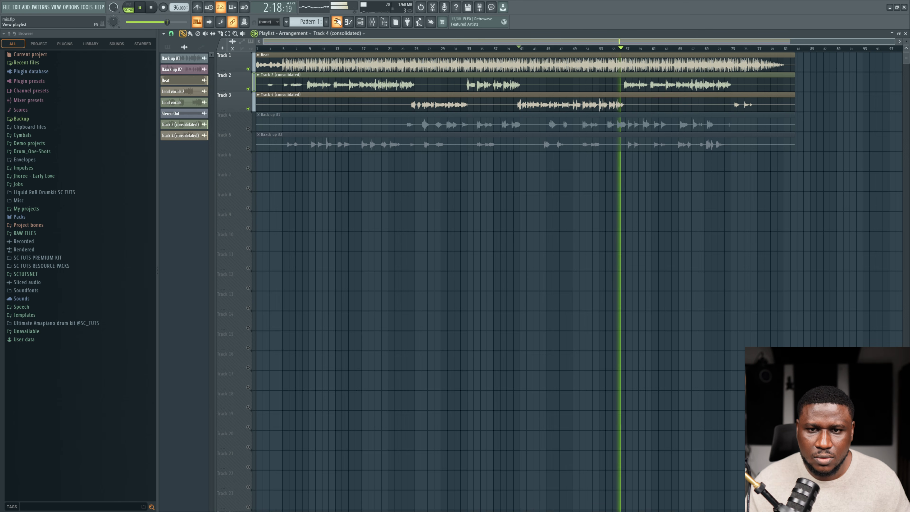
key("F9")
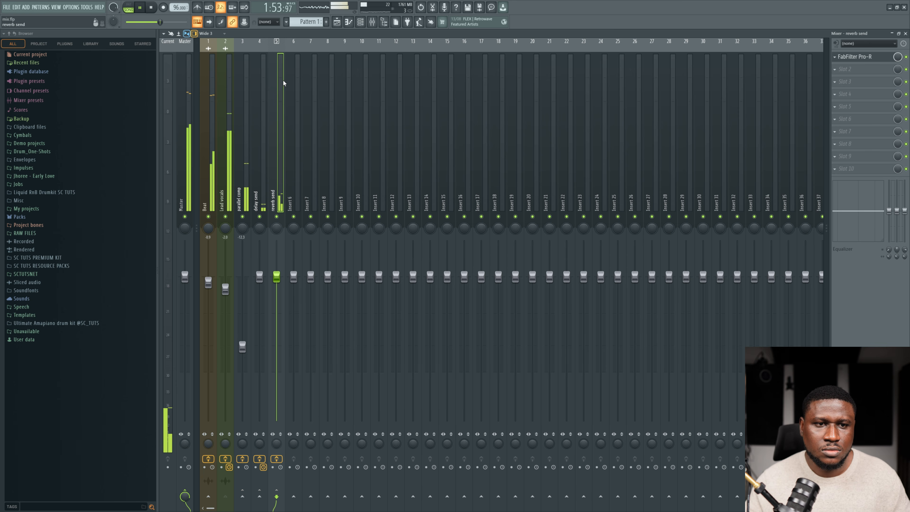
key("space")
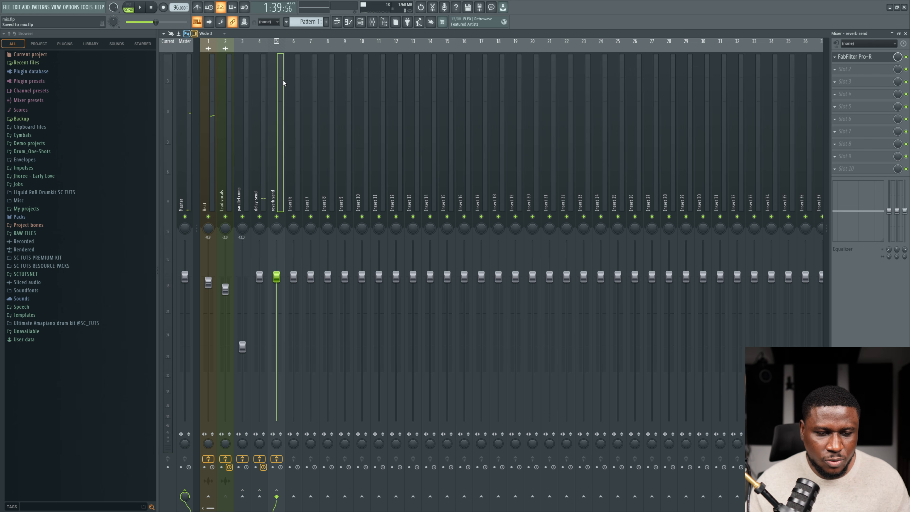
Step: Unmute playlist Track 4 with the Back up #1 clip and play the song from about bar 45
key("F5")
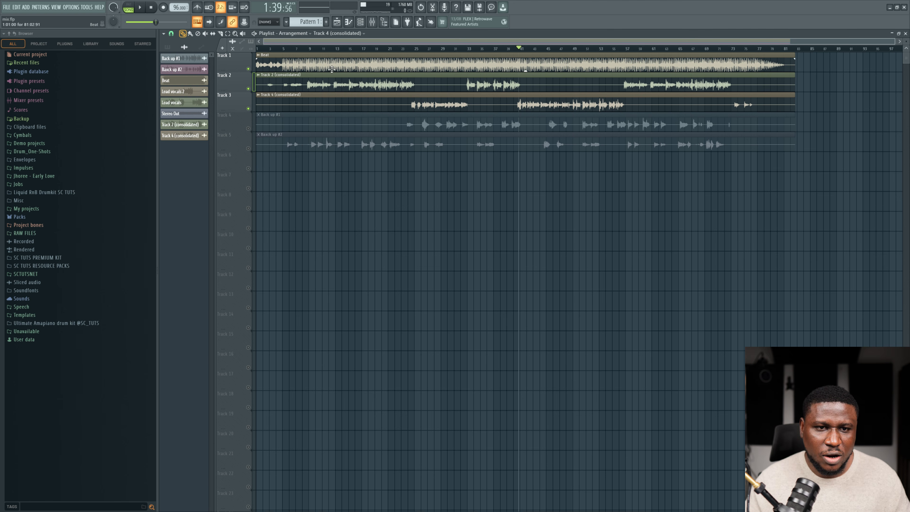
left_click(249, 129)
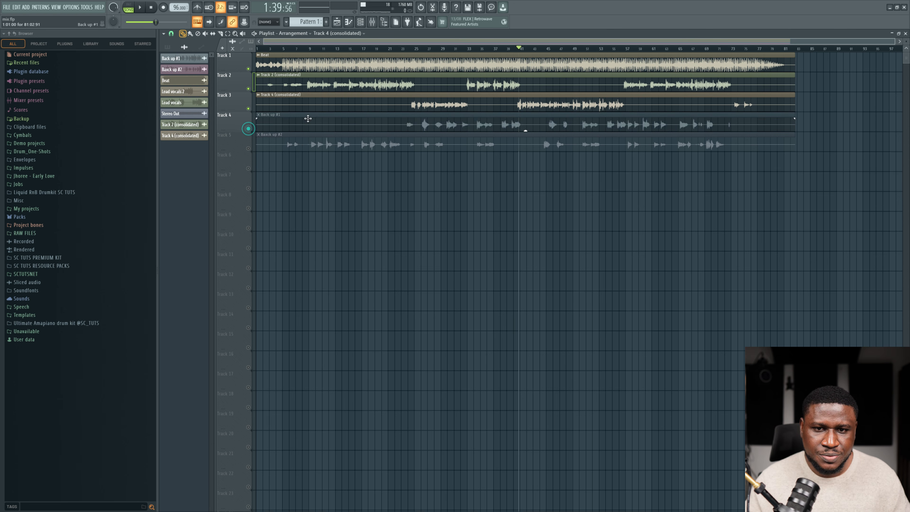
key("space")
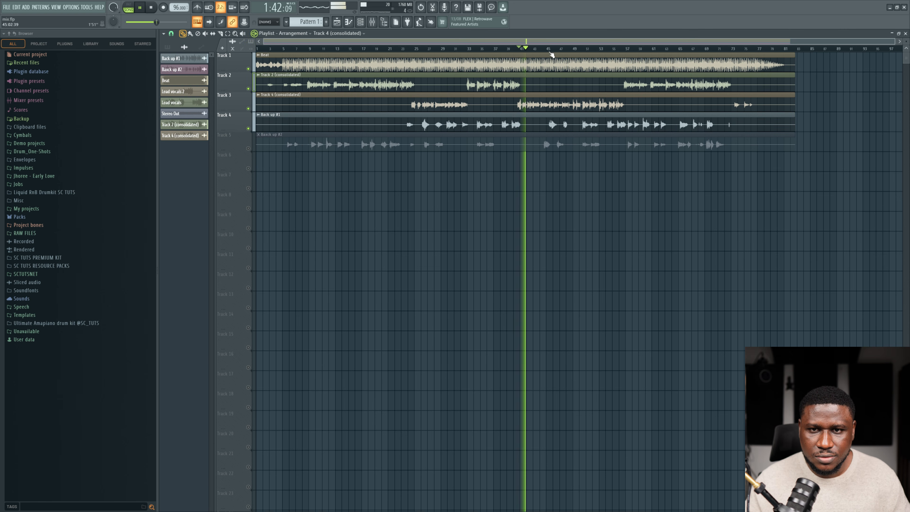
left_click(545, 47)
Step: Route the Back up #1 audio clip to mixer Insert 8 and stop playback
double_click(543, 127)
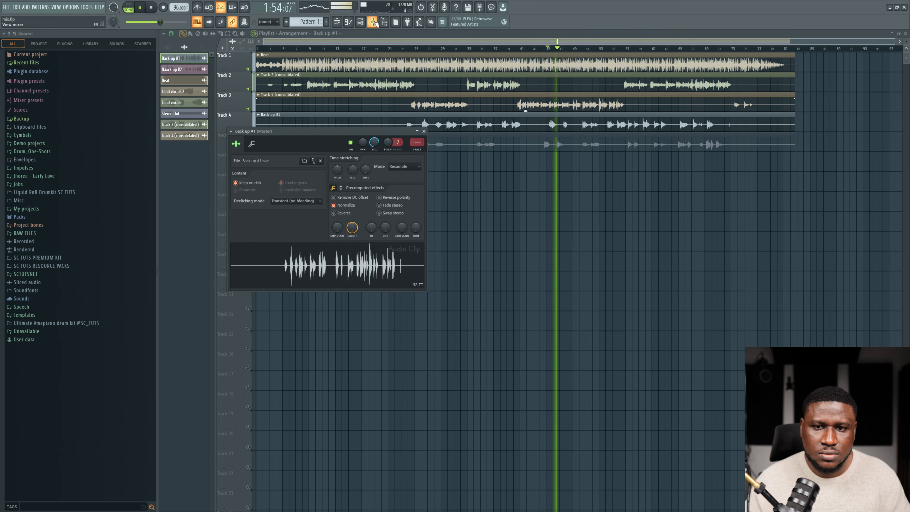
left_click(372, 22)
key("space")
left_click(332, 166)
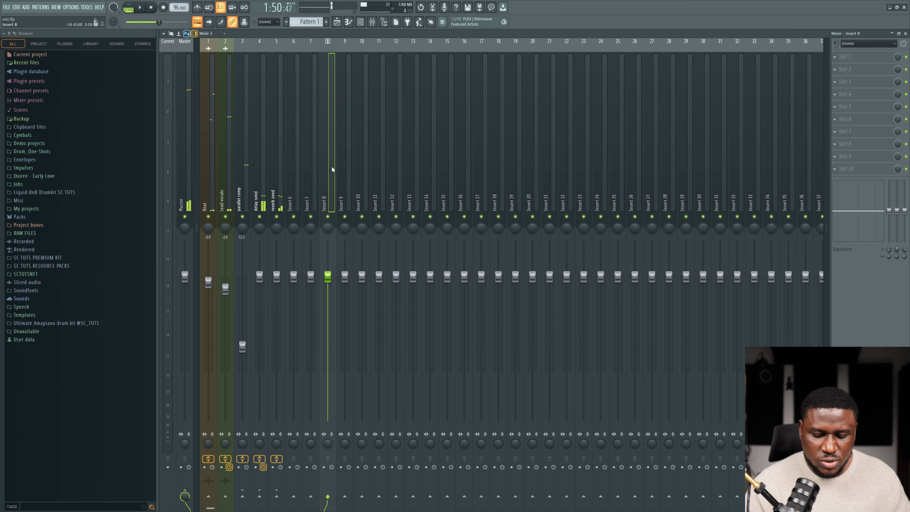
key("ctrl+l")
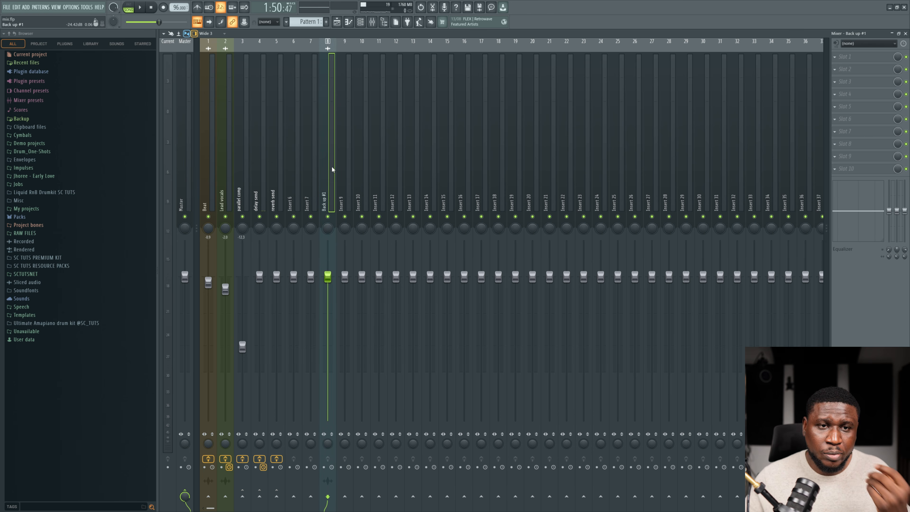
Step: Unmute playlist Track 5 containing the second back-up vocal and reactivate the Draw tool
left_click(337, 22)
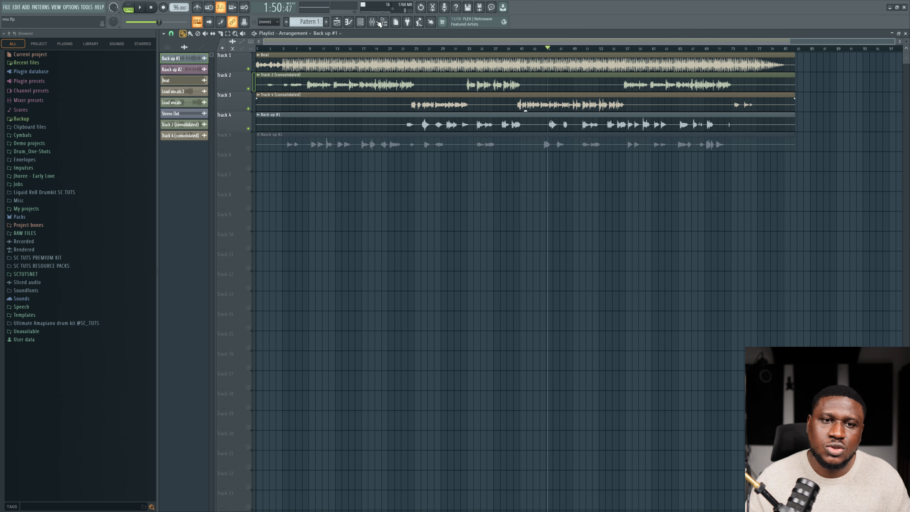
left_click(378, 21)
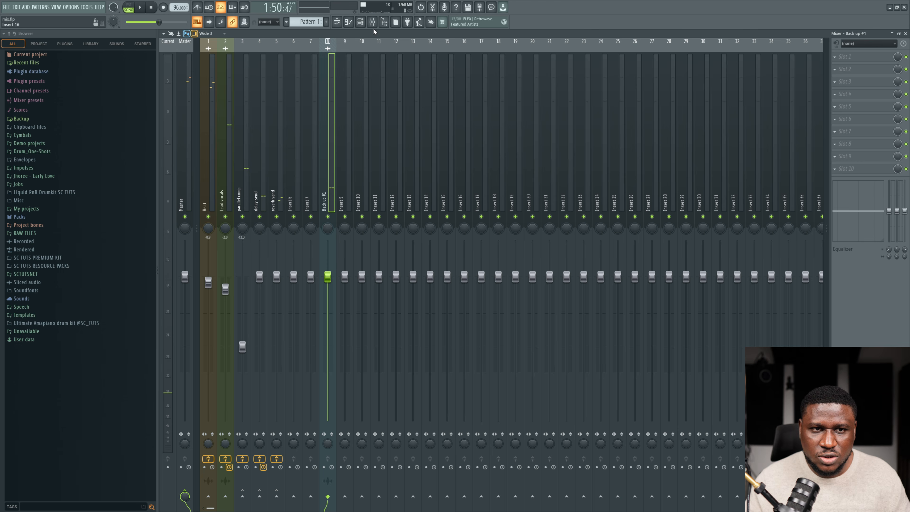
left_click(337, 22)
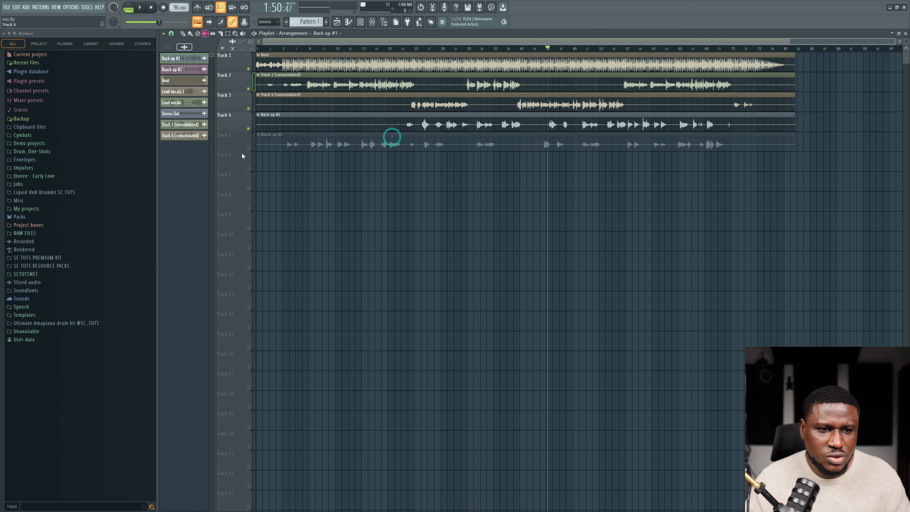
left_click(248, 148)
left_click(183, 33)
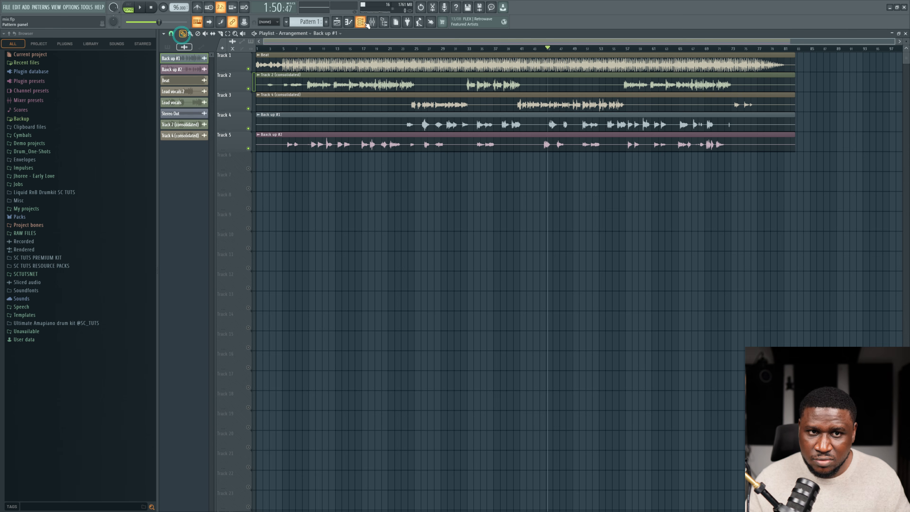
Step: Route the second back-up vocal clip to mixer Insert 9 and briefly play the song to check both back-up tracks
left_click(372, 22)
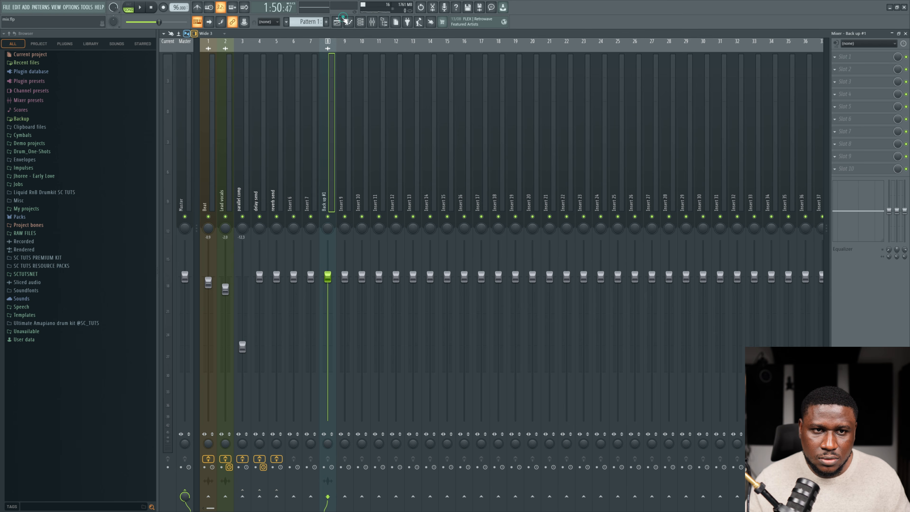
left_click(337, 22)
double_click(499, 145)
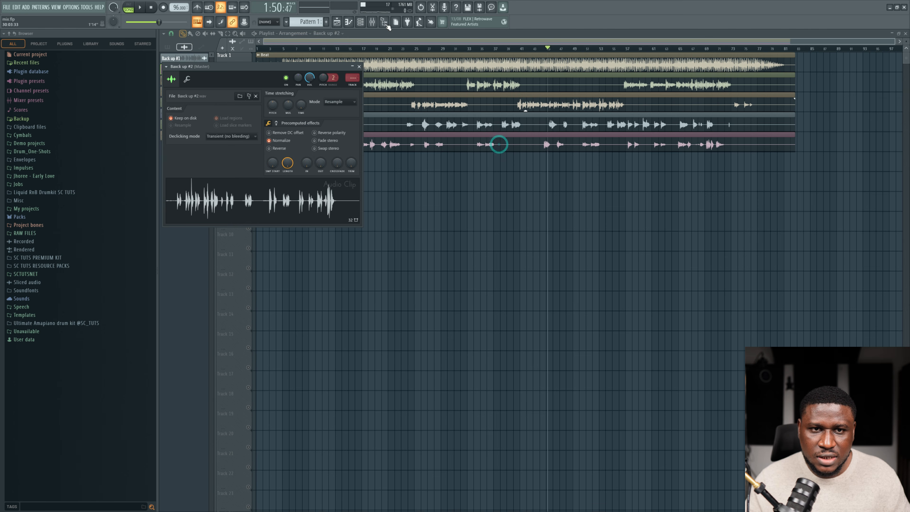
left_click(373, 23)
left_click(348, 173)
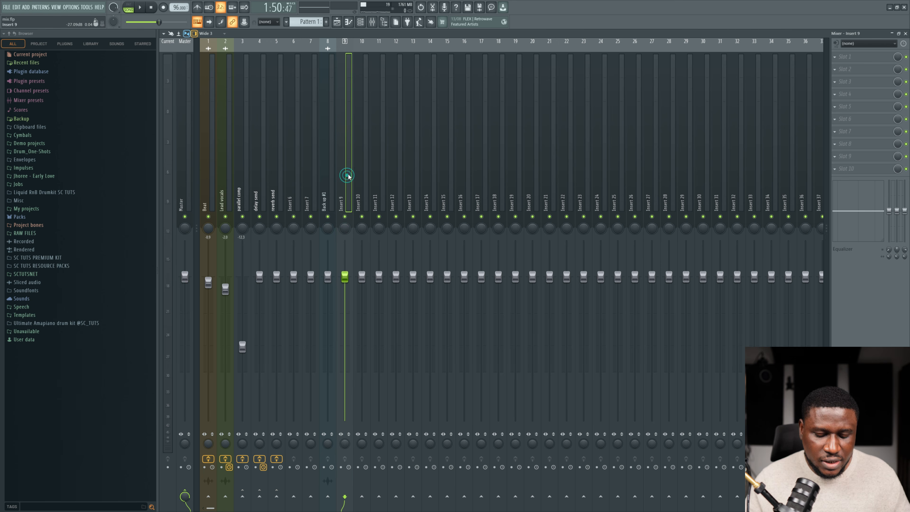
key("space")
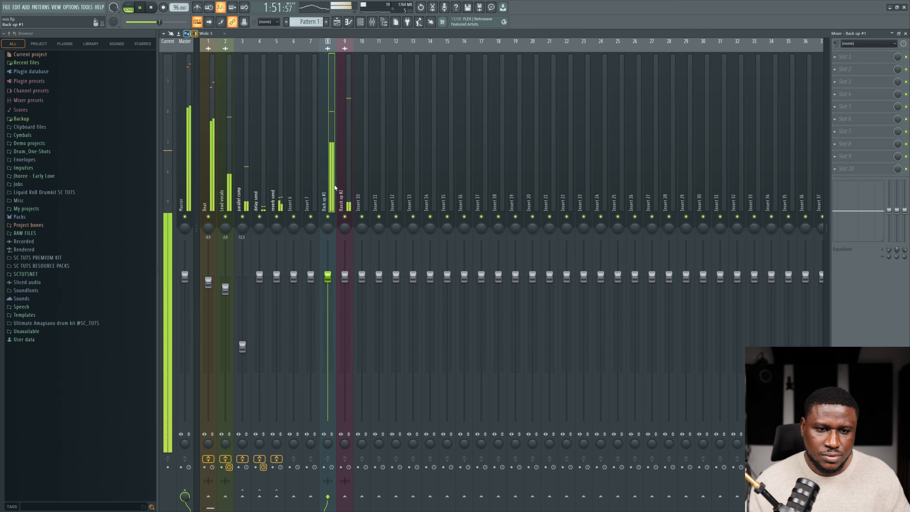
left_click(333, 185)
key("space")
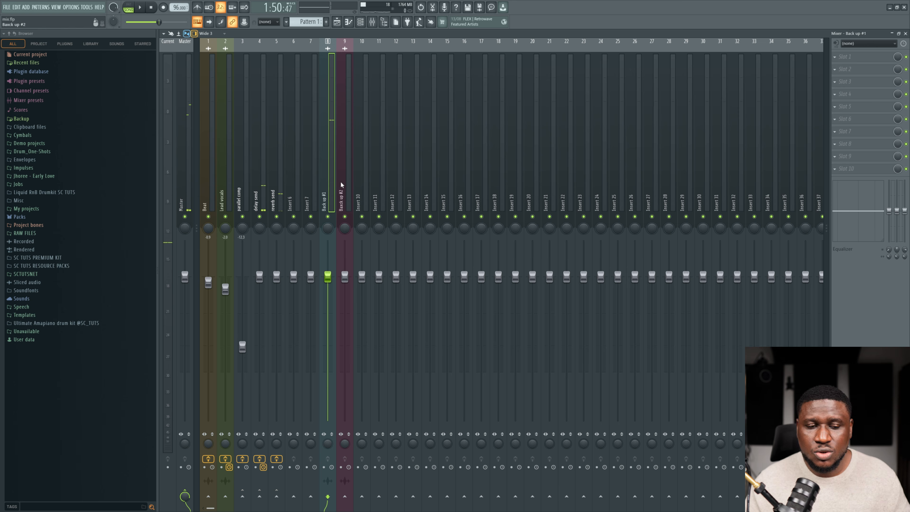
Step: Copy Auto-Tune from the Lead vocals track to both back-up vocal tracks at once and check their effect slots
left_click(221, 179)
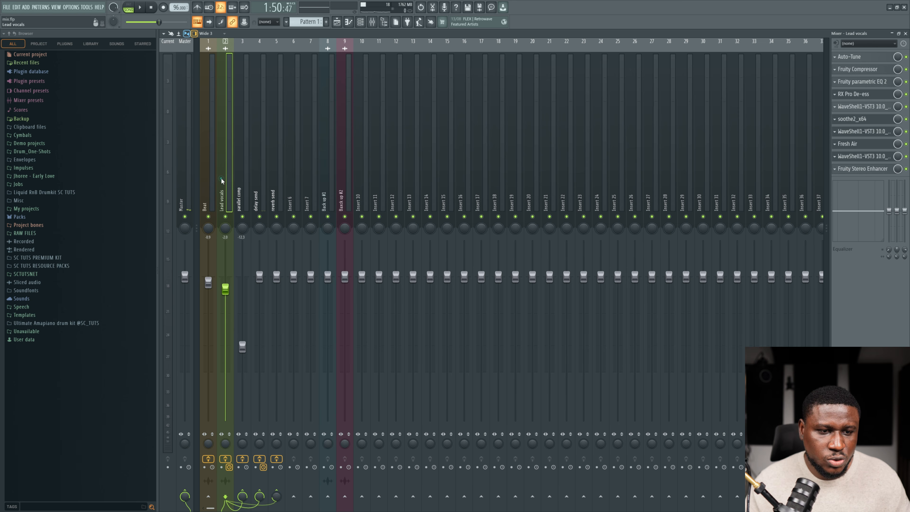
left_click(343, 171)
left_click(360, 178)
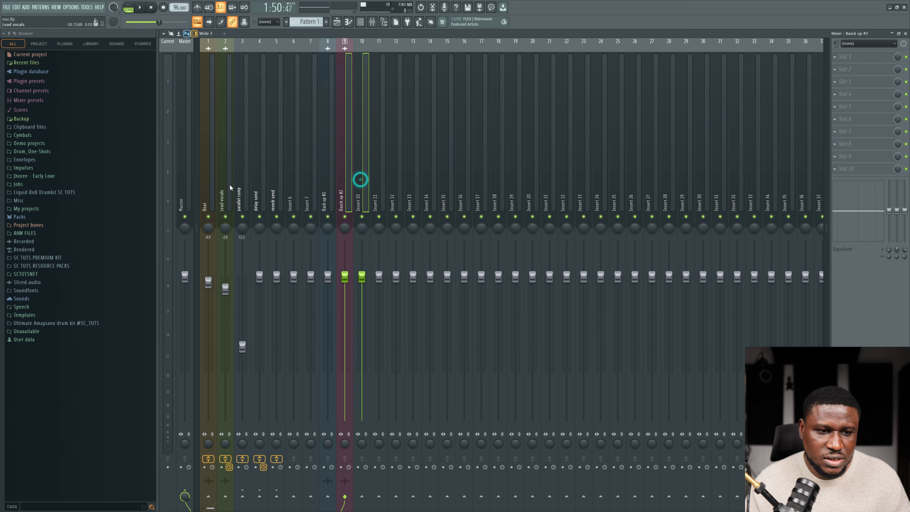
left_click(224, 185)
left_click(329, 188, "ctrl")
left_click(339, 193, "ctrl")
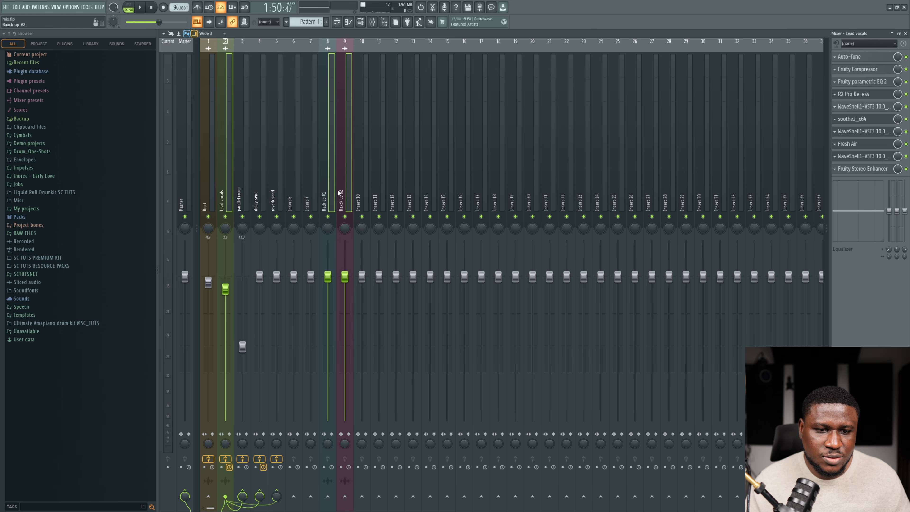
left_click(834, 58)
left_click_drag(858, 100, 769, 91)
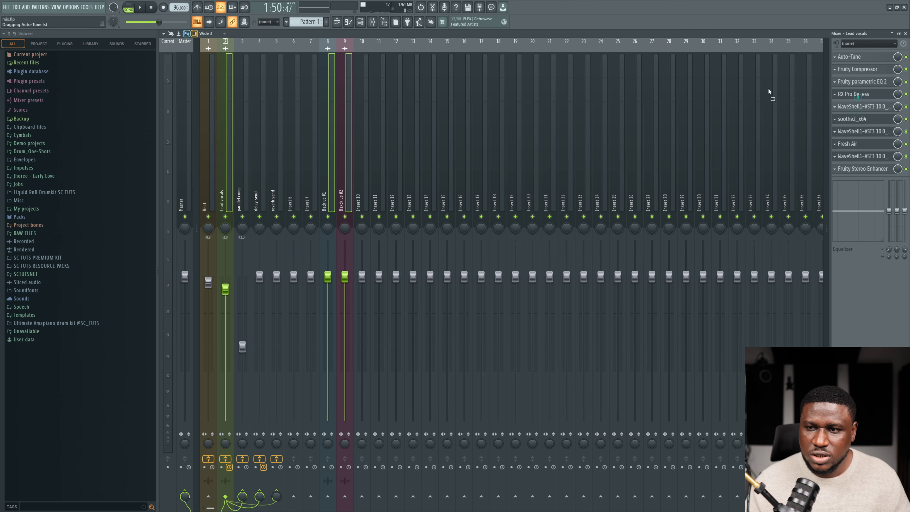
left_click_drag(334, 139, 334, 139)
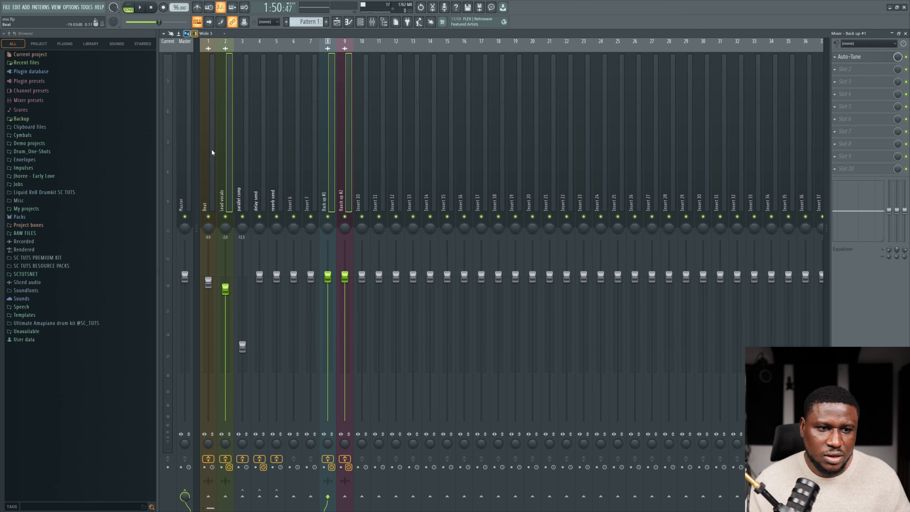
left_click(220, 153)
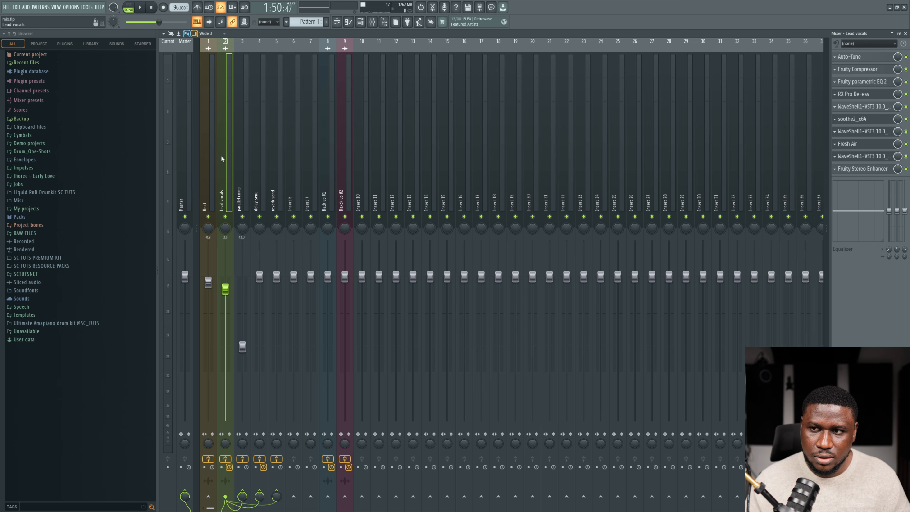
left_click(327, 170)
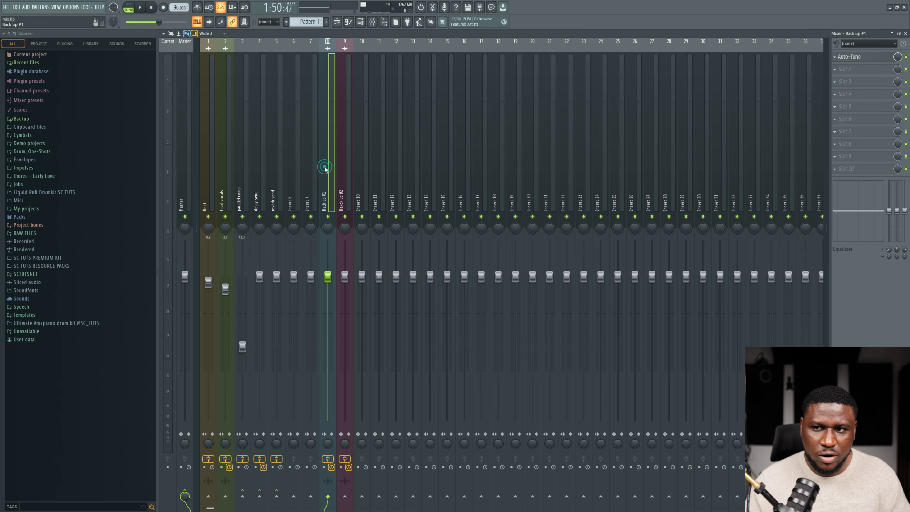
left_click(342, 176)
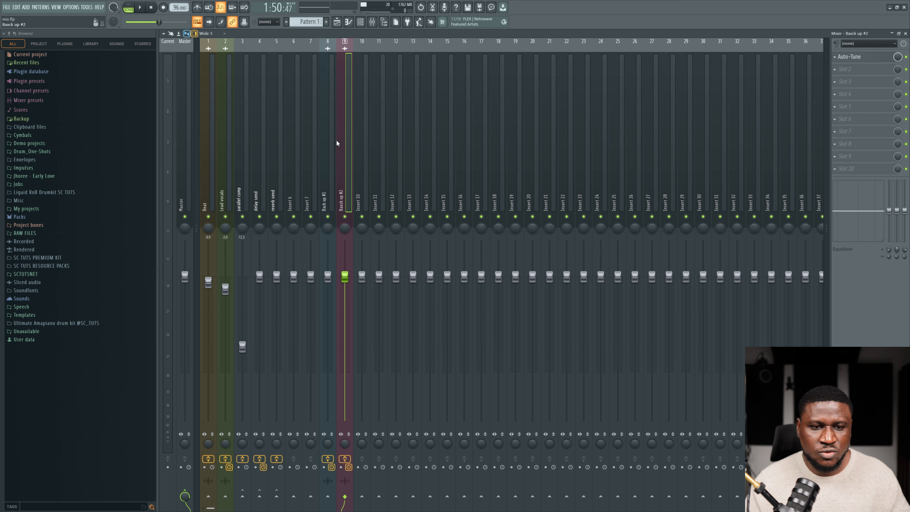
Step: Pan Back up #1 20% left and Back up #2 to the right, and play the song to check the placement
left_click(330, 140)
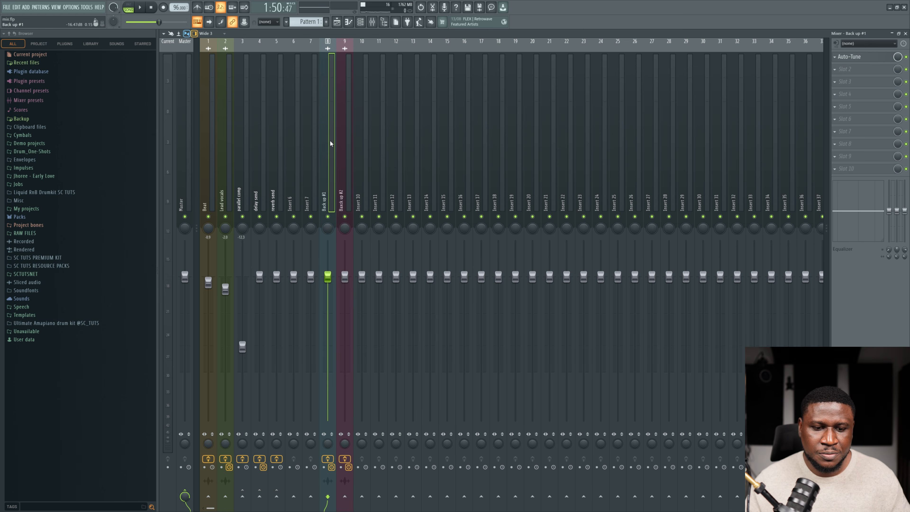
key("space")
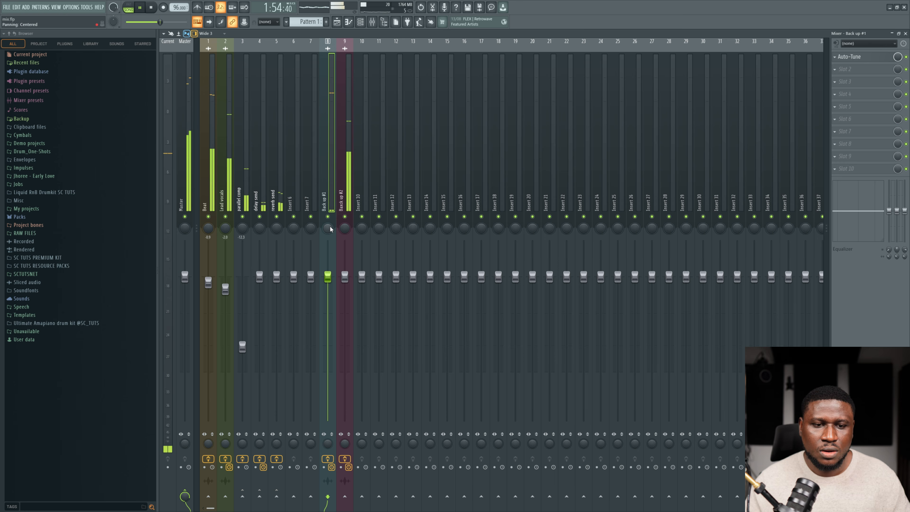
key("space")
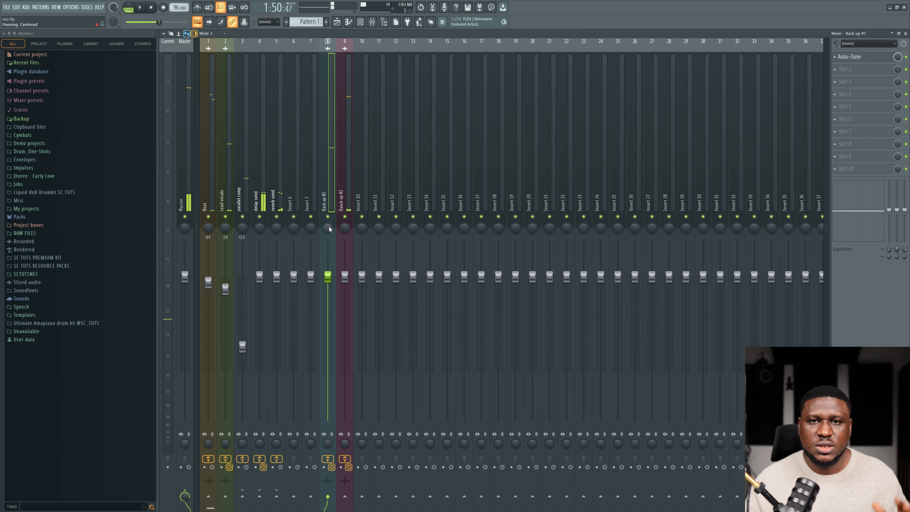
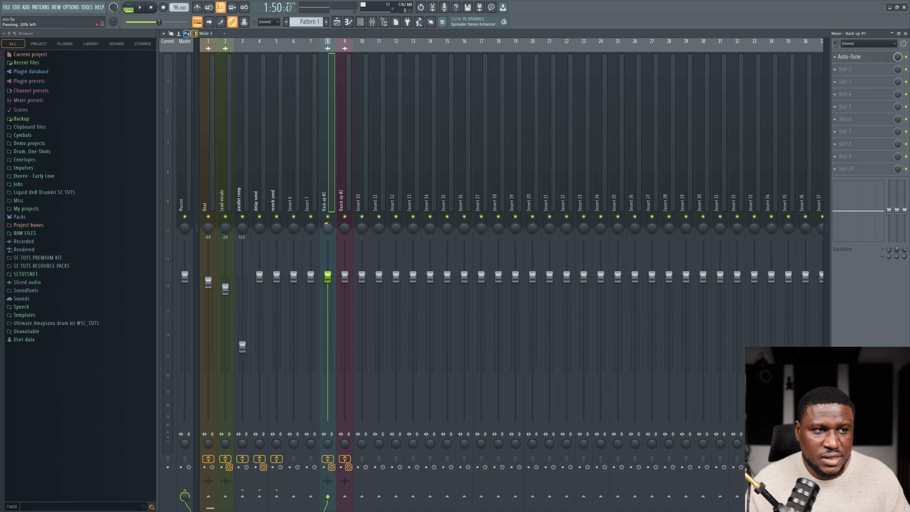
left_click_drag(345, 227, 345, 226)
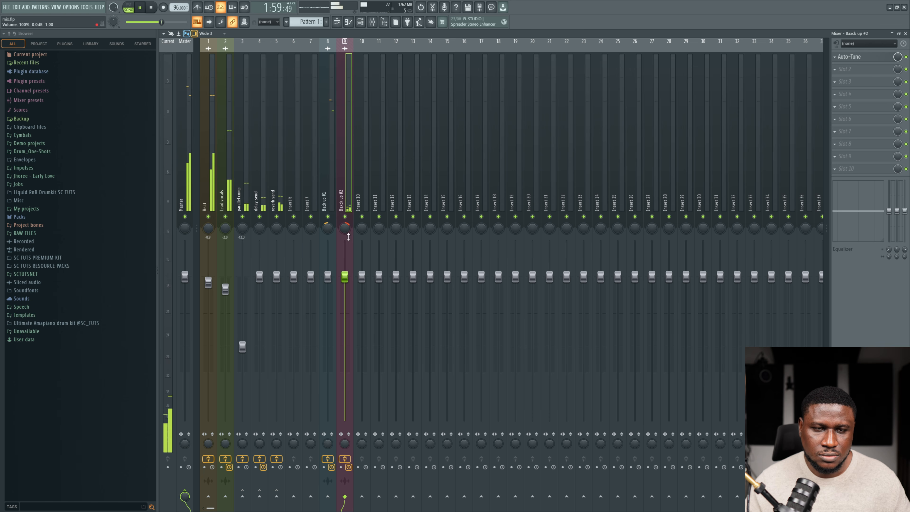
left_click(336, 23)
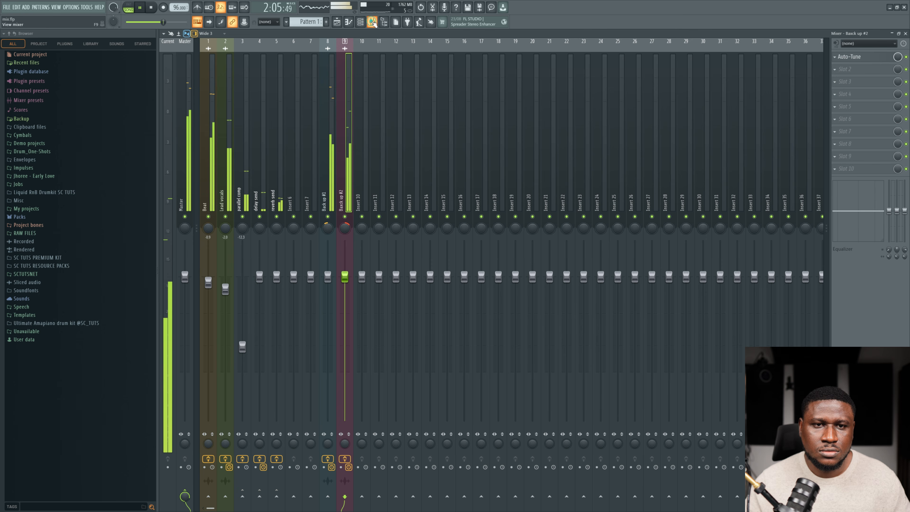
left_click(373, 22)
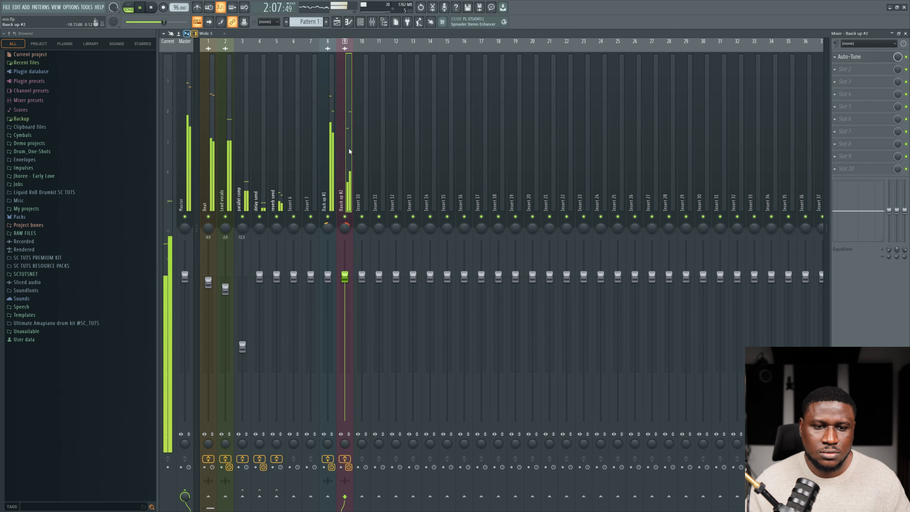
key("space")
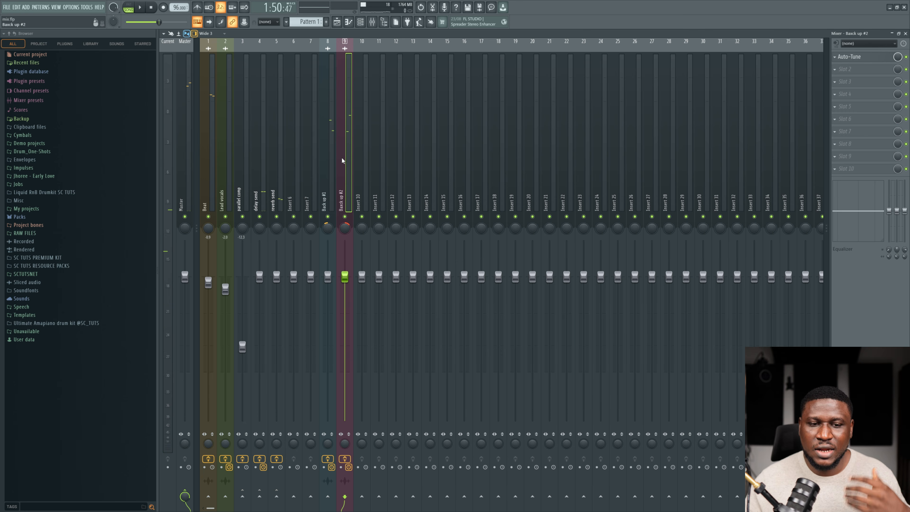
Step: Route both back-up vocal tracks to Insert 10 only, so they no longer feed the master directly
left_click(333, 164)
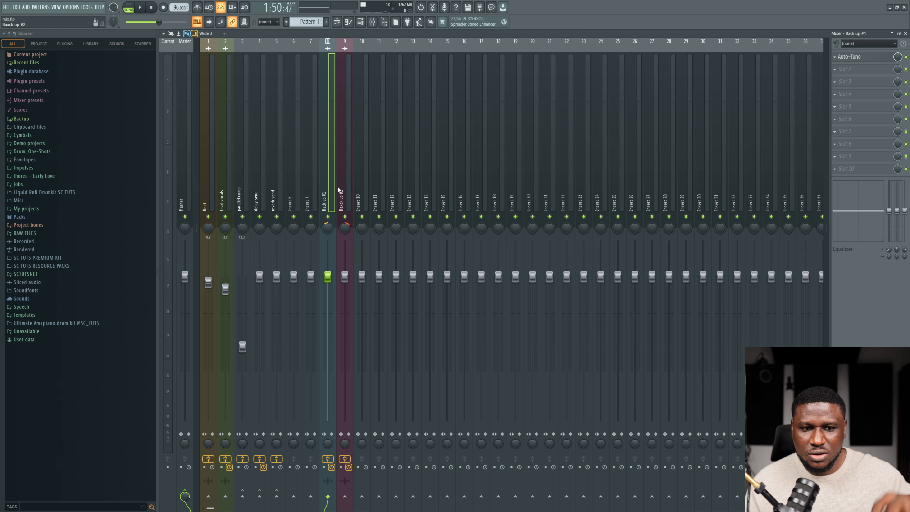
left_click(360, 195)
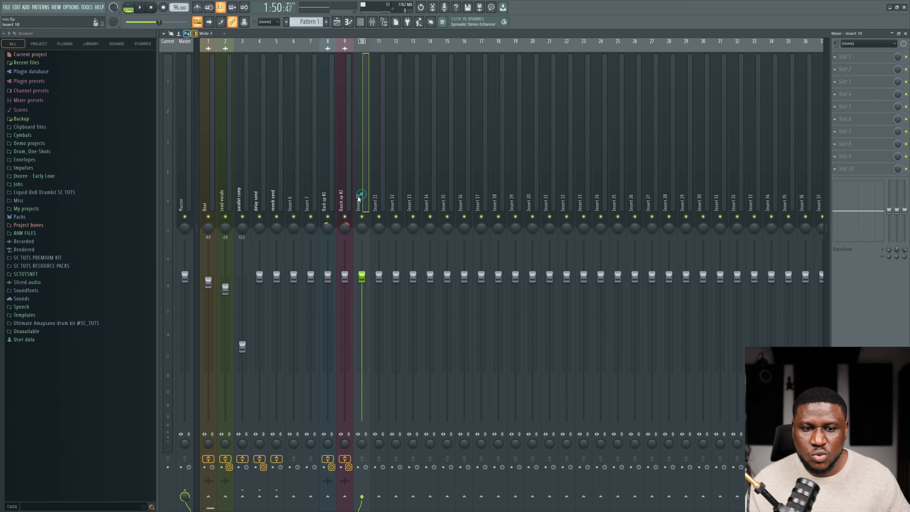
left_click(341, 201, "ctrl")
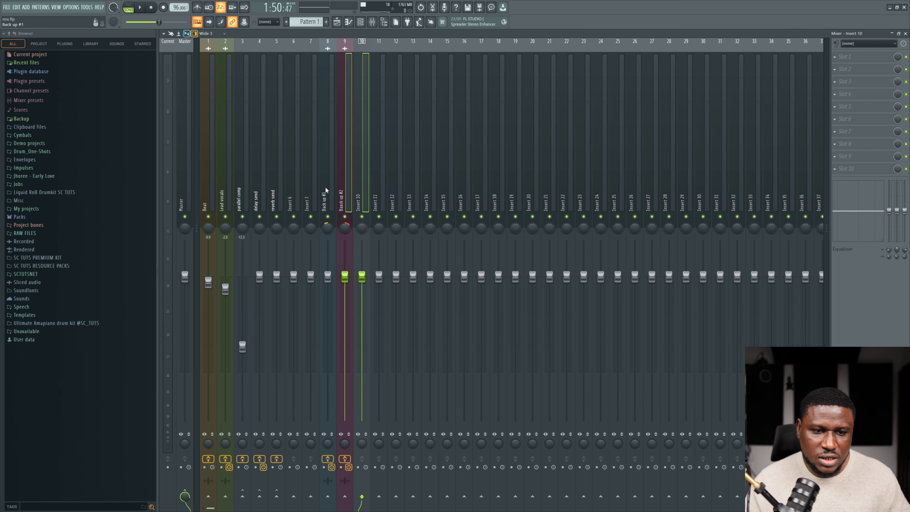
left_click(324, 187, "ctrl")
right_click(363, 195)
mouse_move(416, 125)
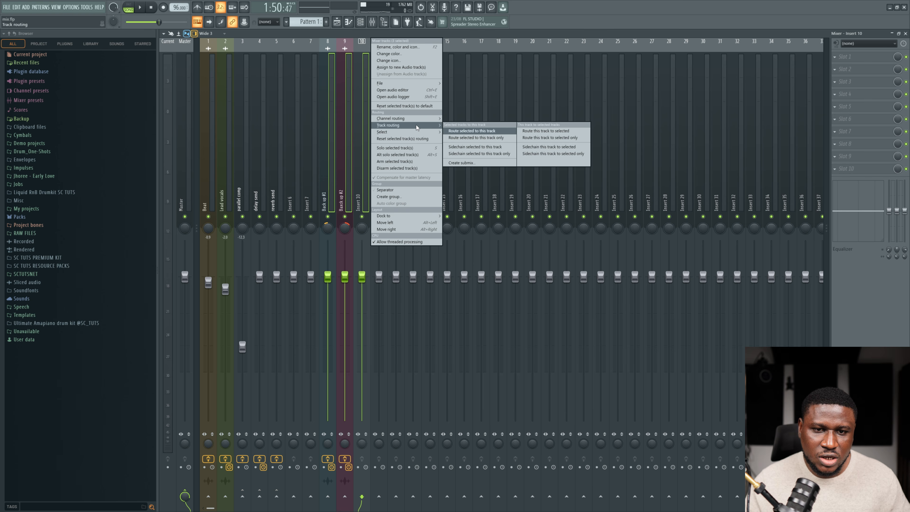
left_click(481, 137)
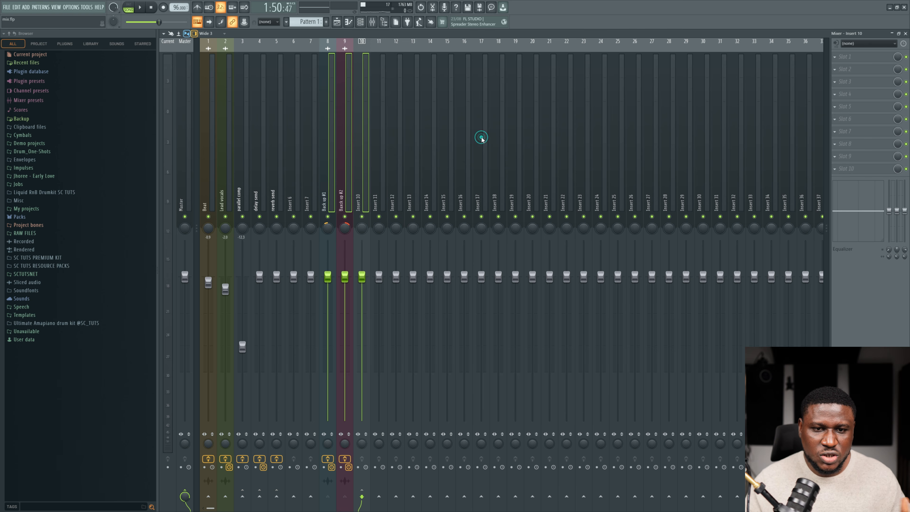
left_click(341, 153)
left_click(327, 153)
left_click(363, 152)
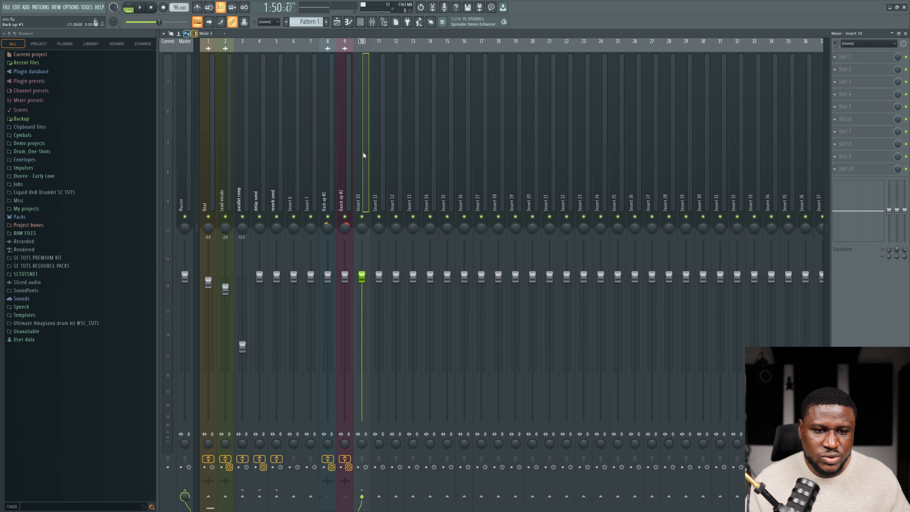
Step: Rename Insert 10 as "Back up buss" and briefly play the song to check its signal
right_click(363, 153)
left_click(398, 46)
key("Caps_Lock")
type("Back up buss")
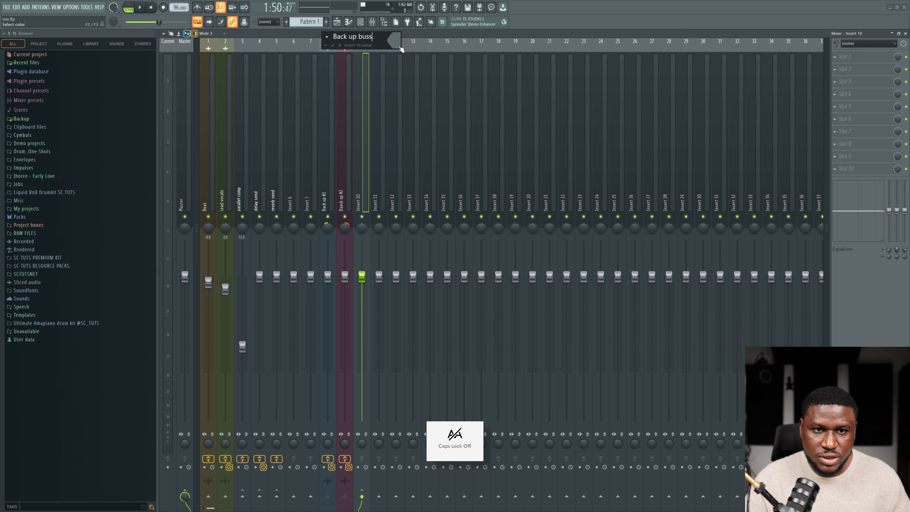
key("Return")
key("space")
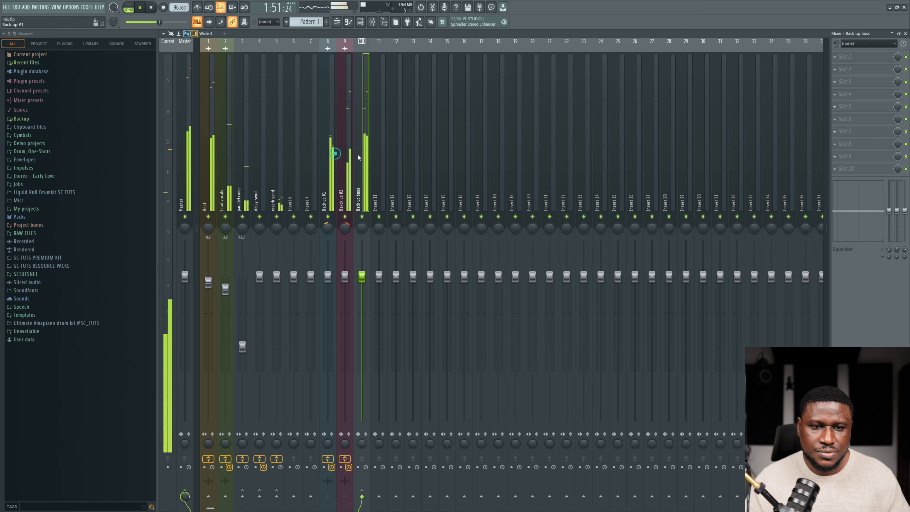
key("space")
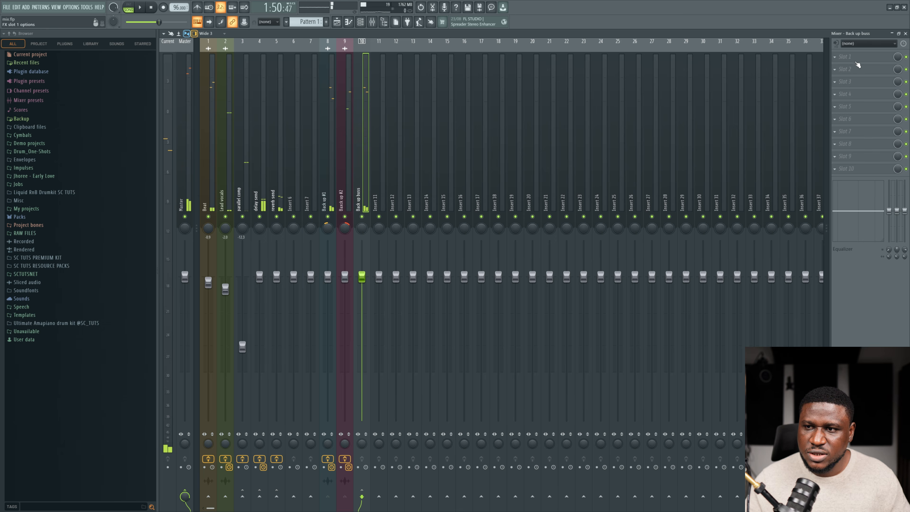
Step: Load Fruity Parametric EQ 2 into the first effect slot of the Back up buss and move its window aside
left_click(857, 64)
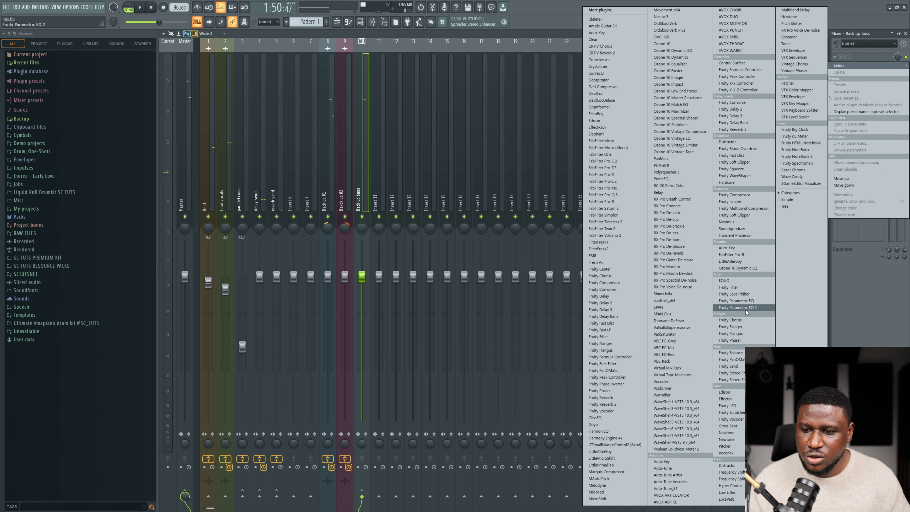
left_click(737, 307)
left_click_drag(372, 122, 598, 170)
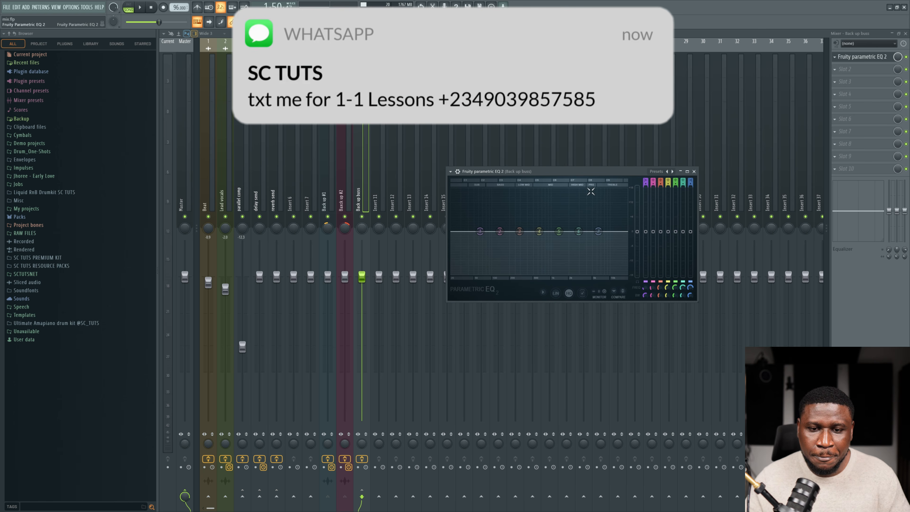
Step: Make EQ band 1 a high-pass filter with a steeper slope, raise its cutoff through the bass range, and audition it
right_click(479, 231)
mouse_move(496, 257)
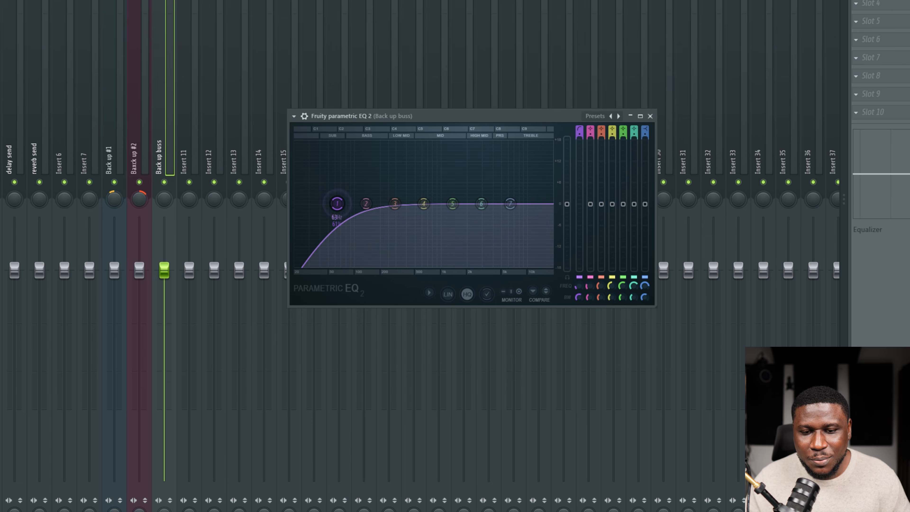
right_click(337, 203)
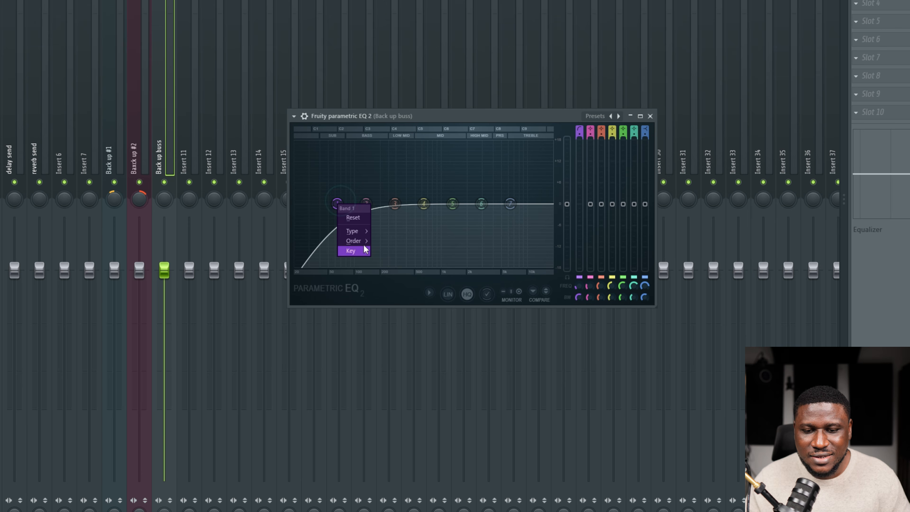
mouse_move(354, 240)
left_click(386, 241)
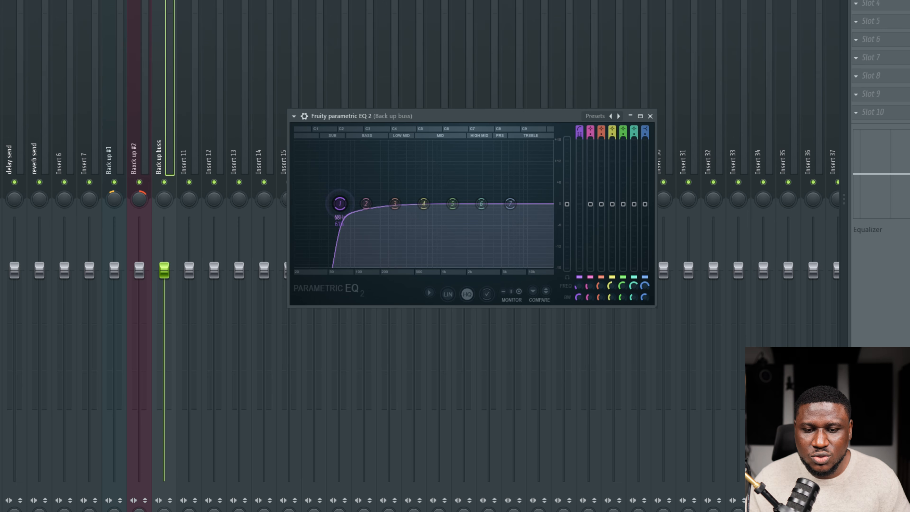
left_click_drag(337, 204, 376, 203)
key("space")
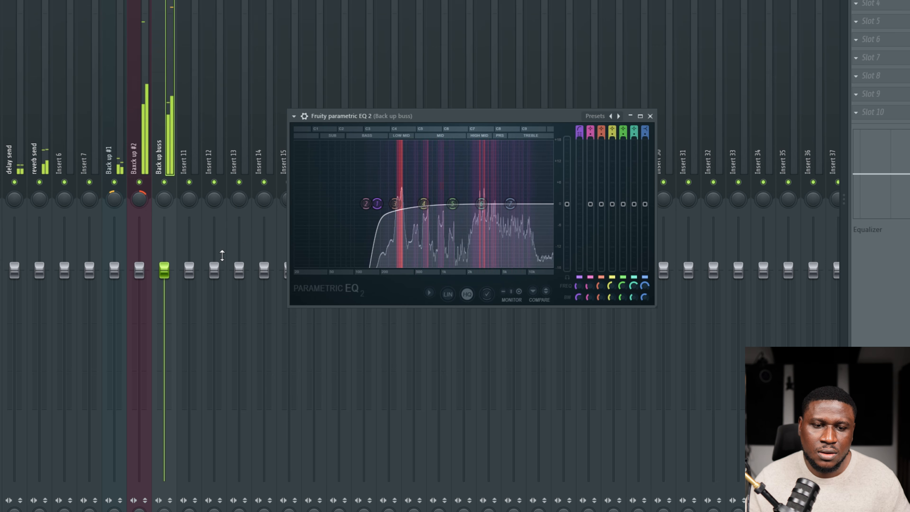
key("space")
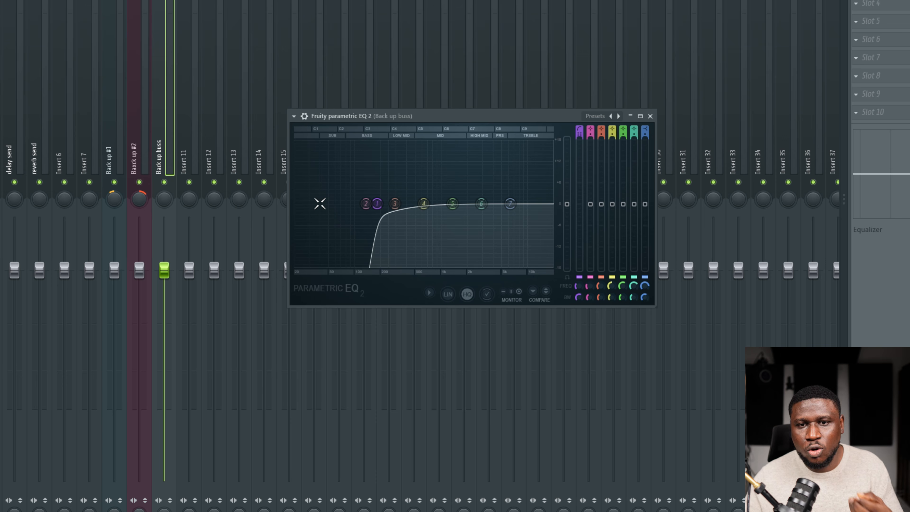
Step: Lower the Back up buss fader to about -8.7 dB while the song plays
key("space")
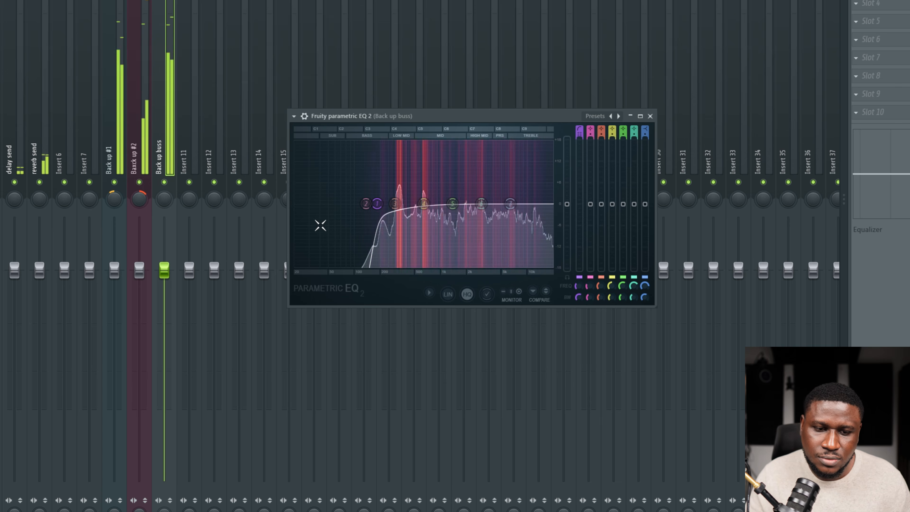
left_click_drag(168, 267, 169, 334)
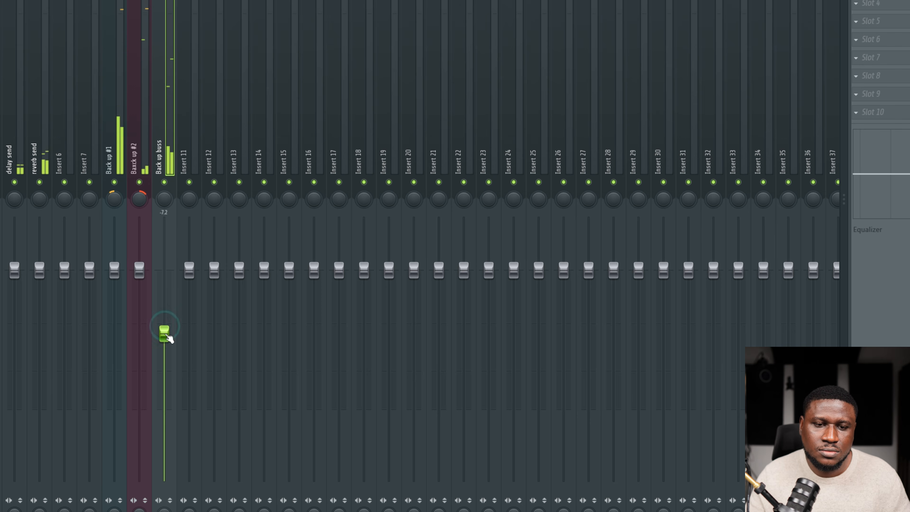
mouse_move(168, 337)
left_mouse_down()
mouse_move(169, 366)
mouse_move(168, 351)
left_mouse_up()
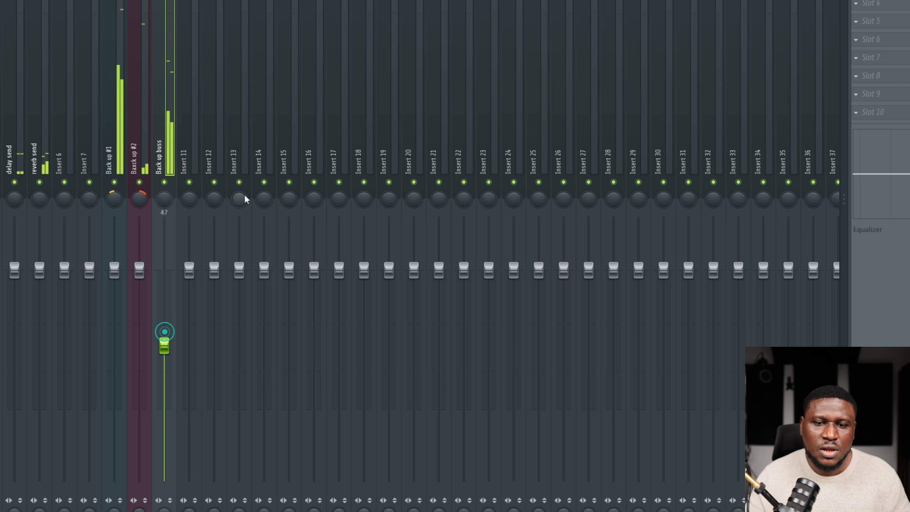
Step: Add Fruity Compressor to the Back up buss with threshold -22.3 dB, ratio 4.0:1, attack 10.8 ms and gain 3.9 dB
left_click(856, 1)
mouse_move(865, 0)
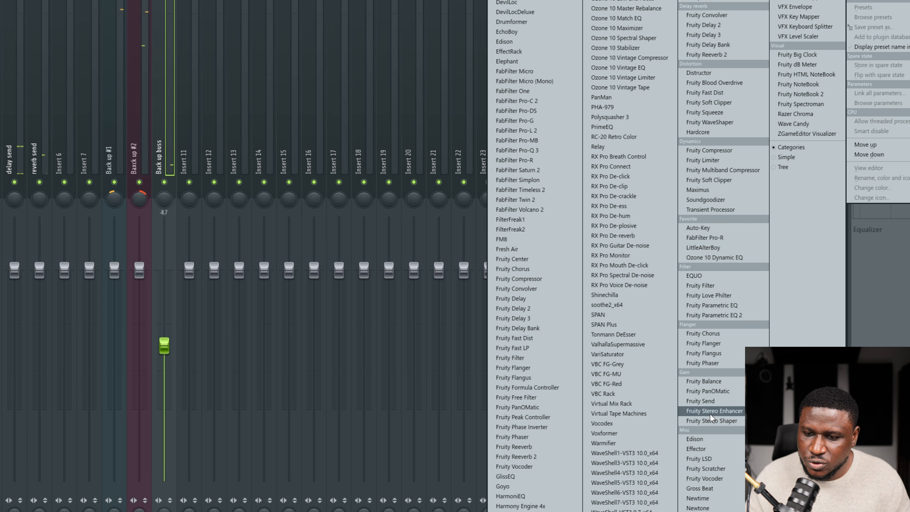
left_click(721, 153)
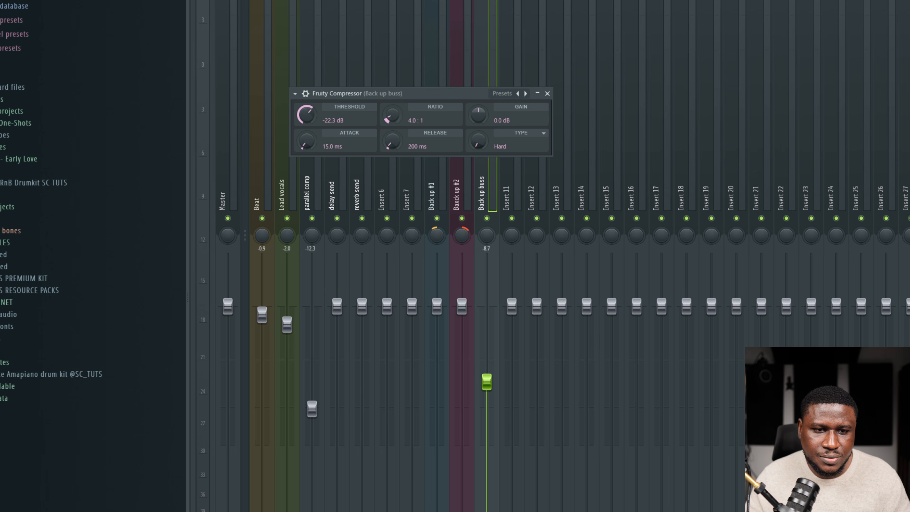
key("space")
left_click_drag(308, 140, 309, 143)
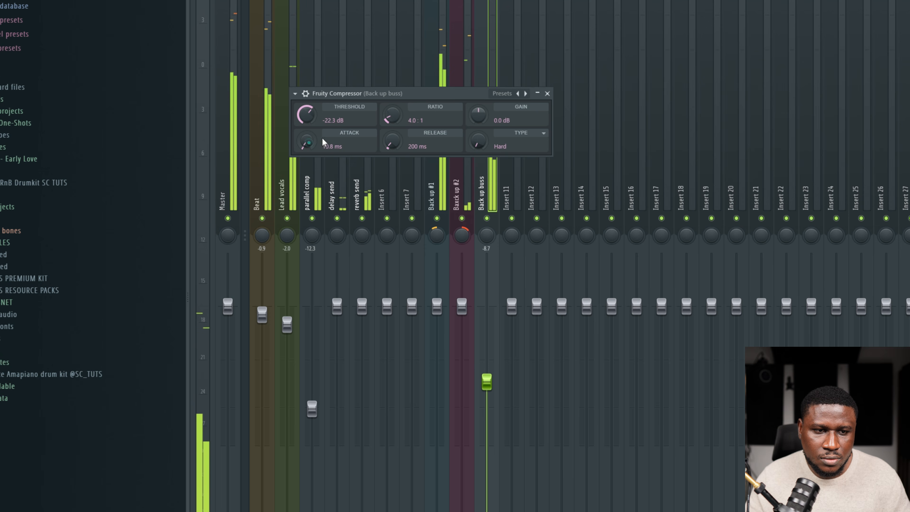
left_click_drag(480, 116, 480, 109)
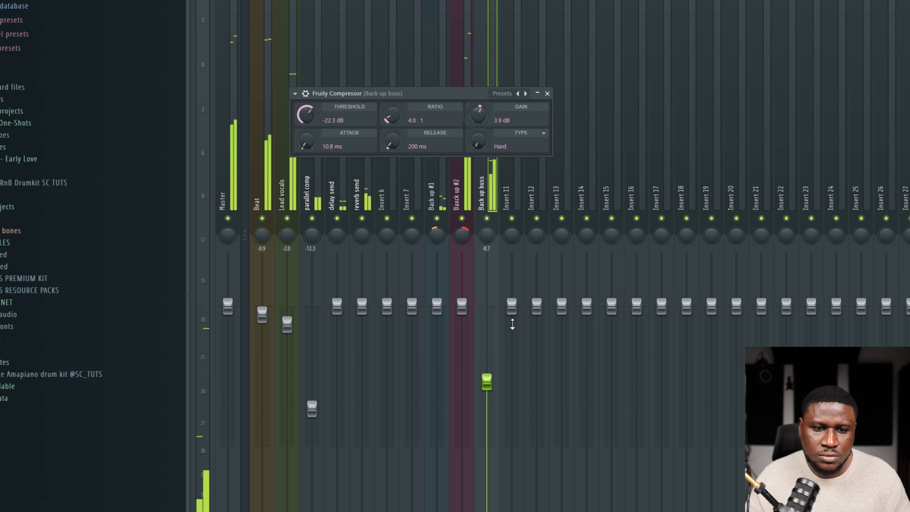
Step: Raise the Back up buss fader to about -6.2 dB during playback
left_click_drag(496, 380, 496, 371)
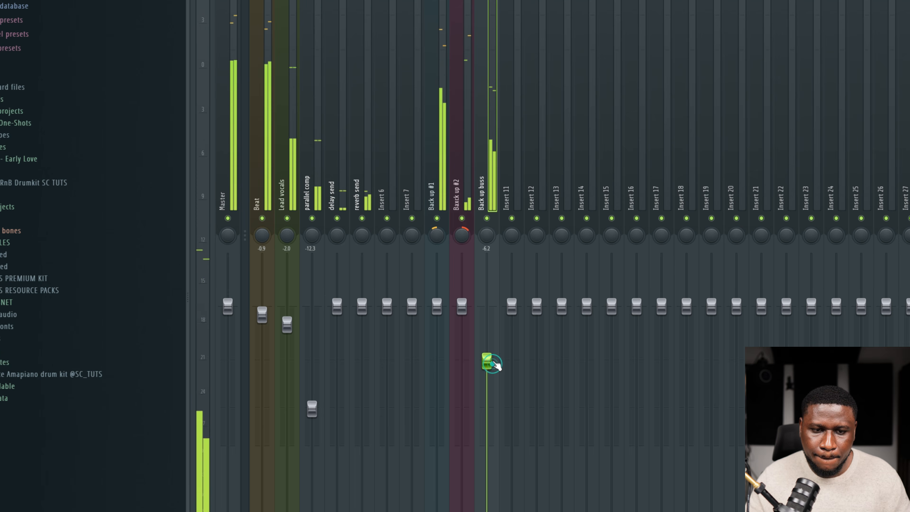
left_click_drag(498, 369, 497, 364)
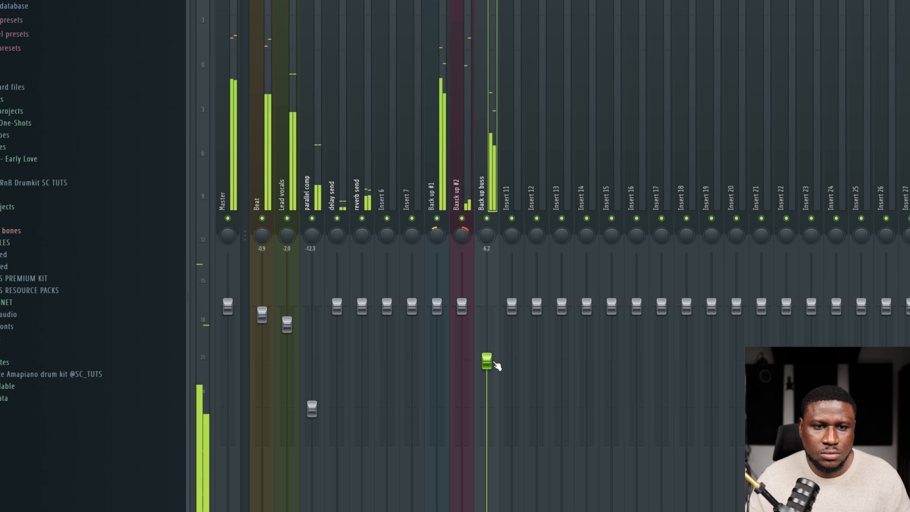
left_click(497, 364)
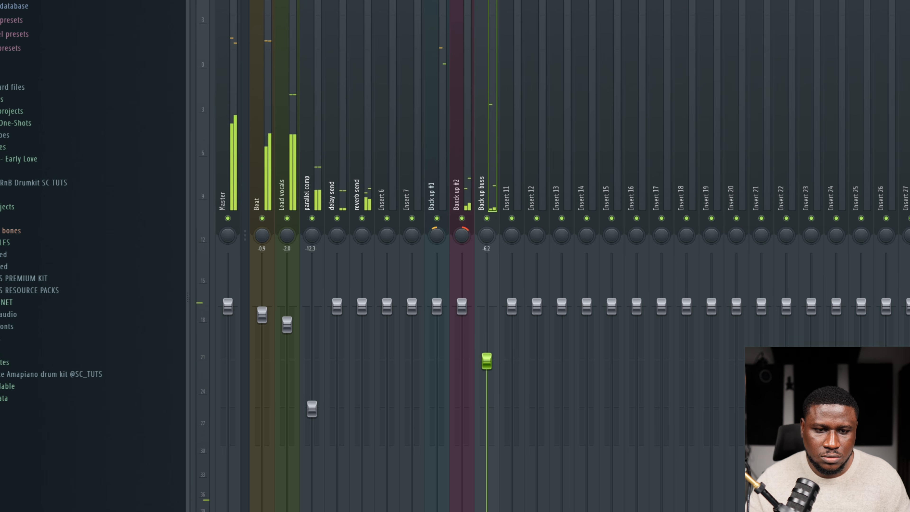
left_click(490, 143)
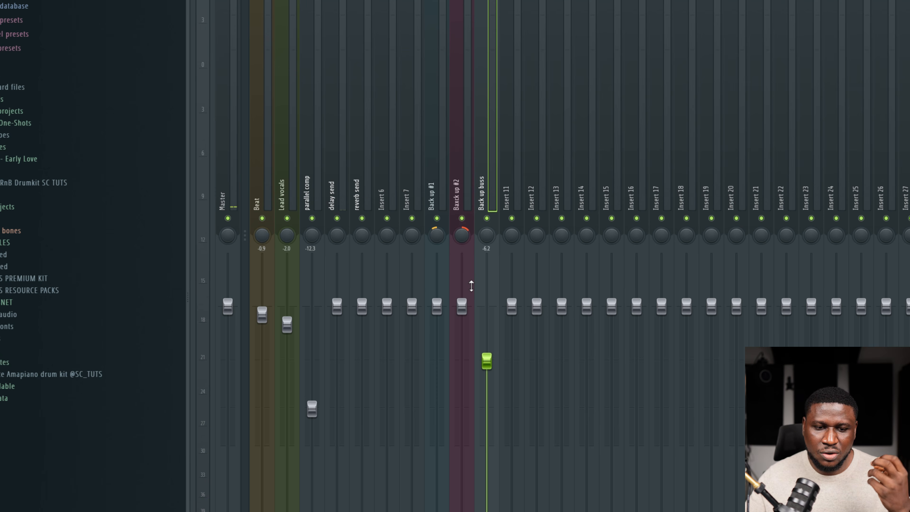
left_click_drag(436, 308, 467, 342)
key("ctrl+z")
key("ctrl+z")
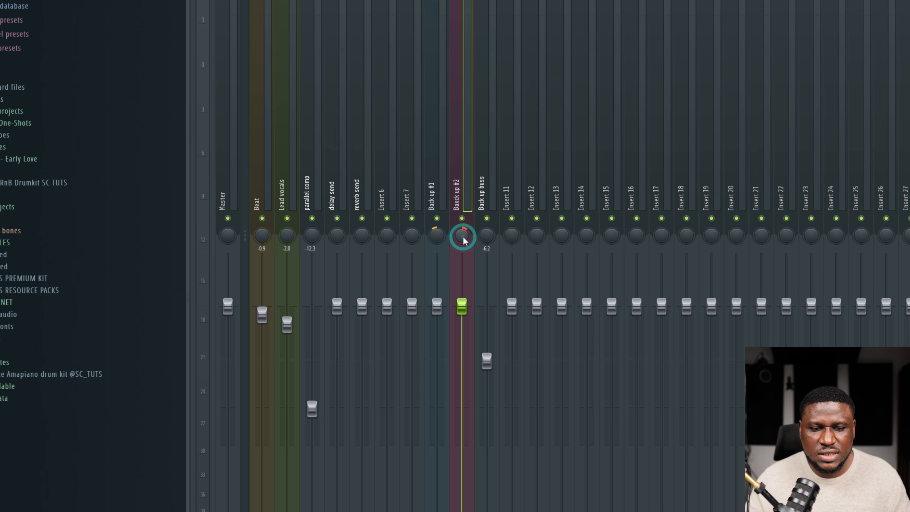
Step: Lower the Back up buss fader slightly while the song plays, and stop playback
left_click(486, 361)
key("space")
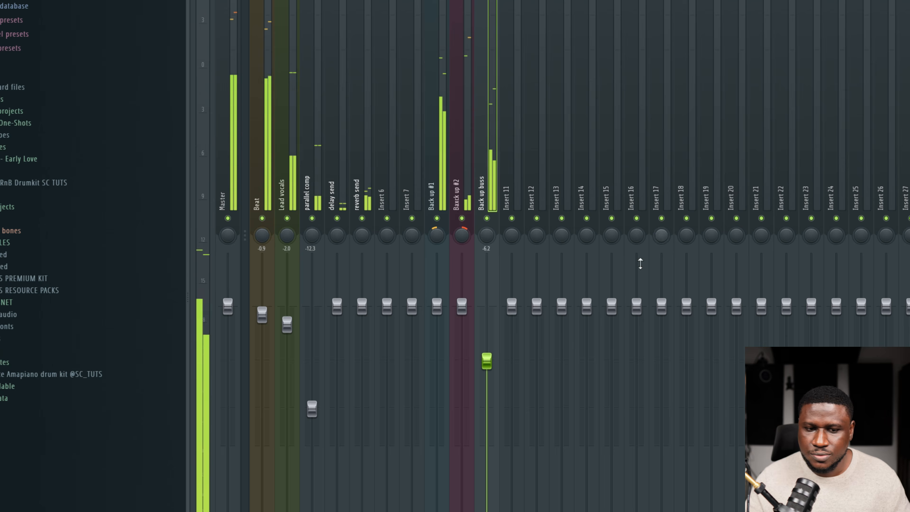
left_click_drag(484, 358, 484, 362)
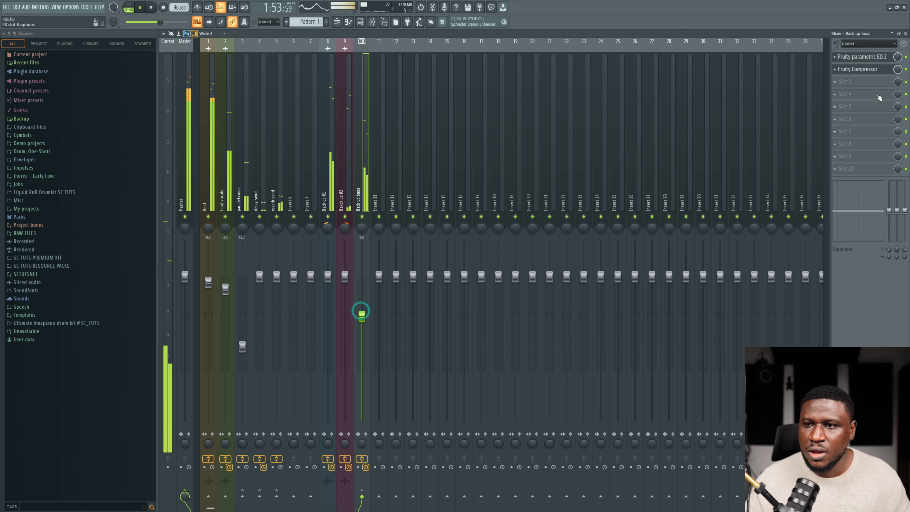
key("space")
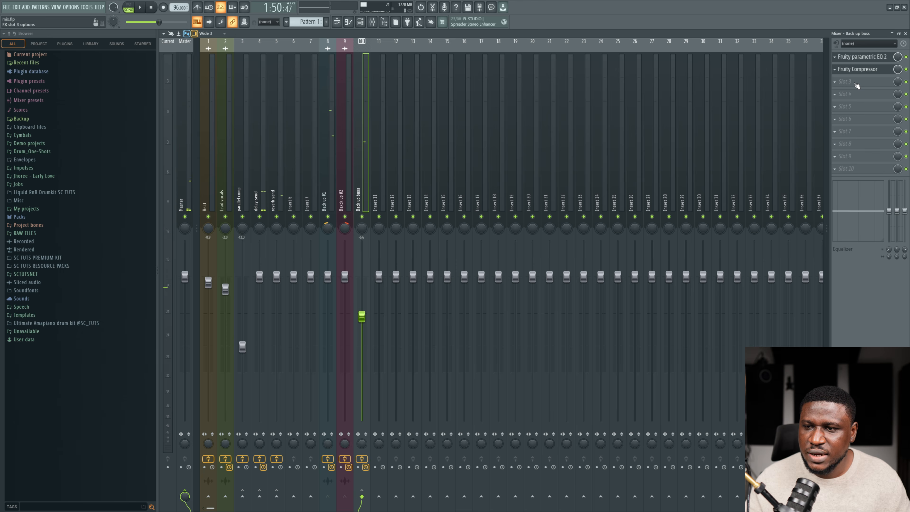
Step: Add soothe2 to slot 3 of the Back up buss with its factory default preset and audition it against the mix
left_click(856, 85)
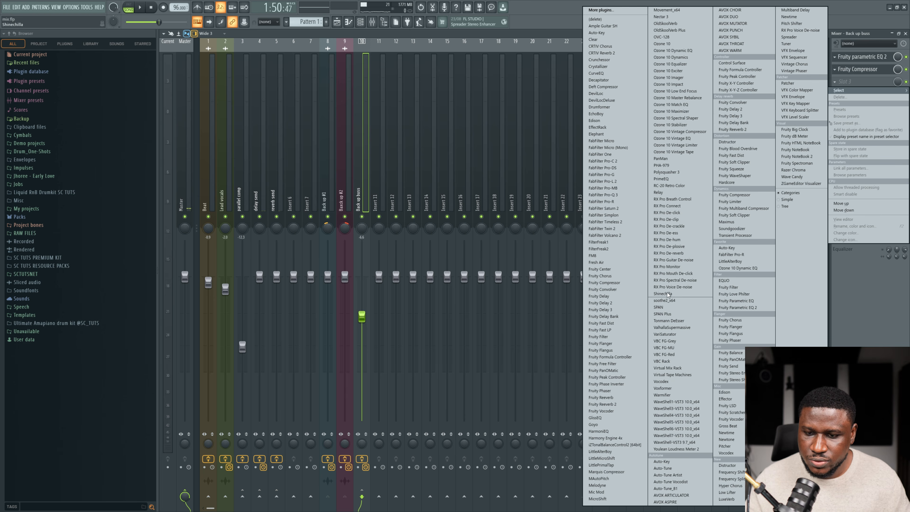
left_click(664, 300)
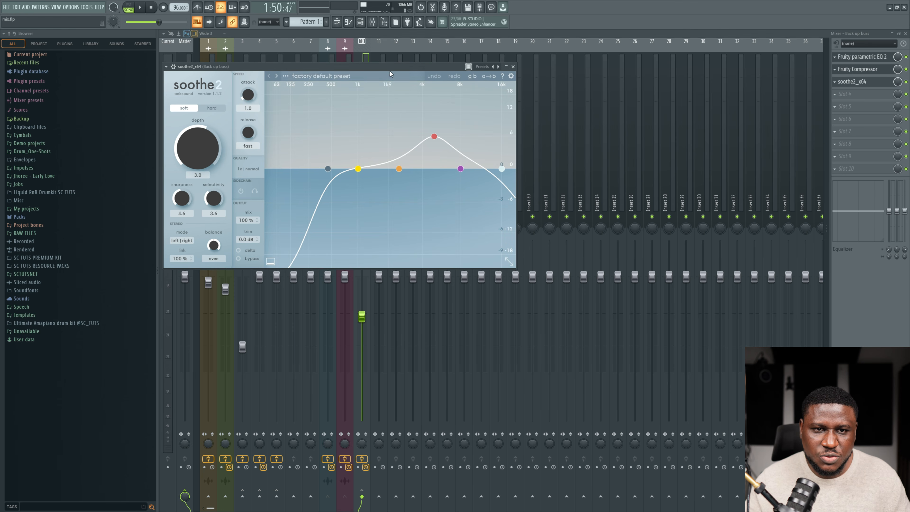
key("space")
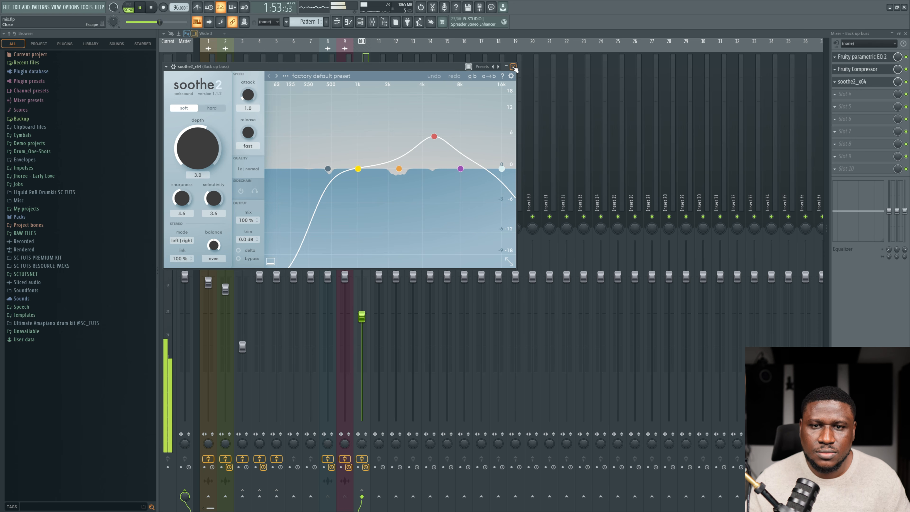
left_click(510, 67)
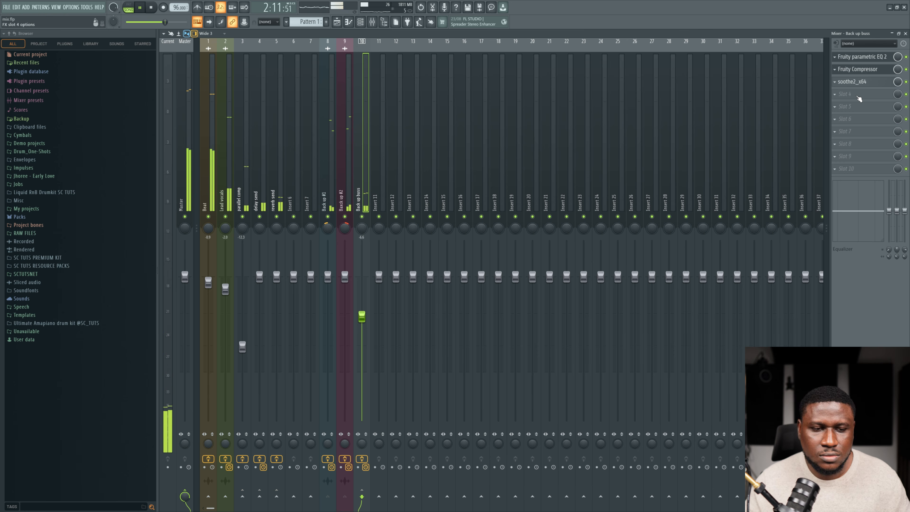
key("space")
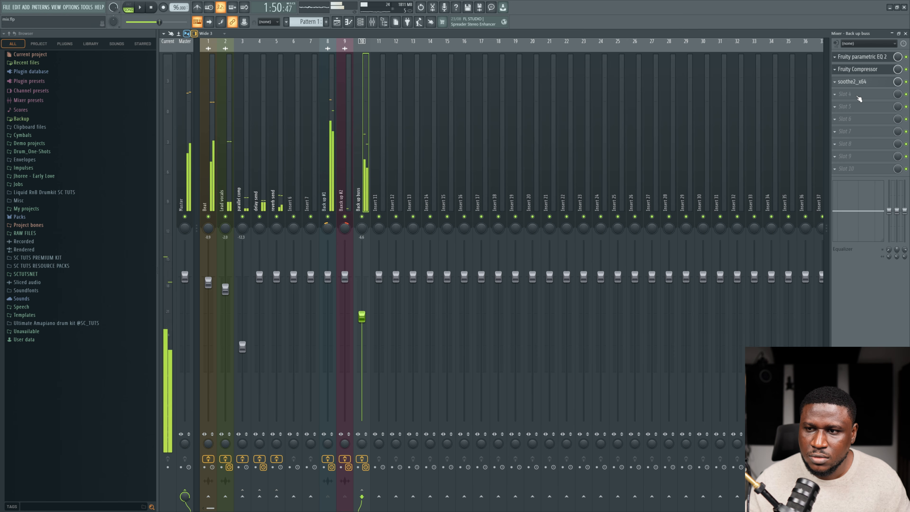
Step: Load the Waves CLA-2A Stereo compressor into slot 4 of the Back up buss and reposition its window
left_click(859, 98)
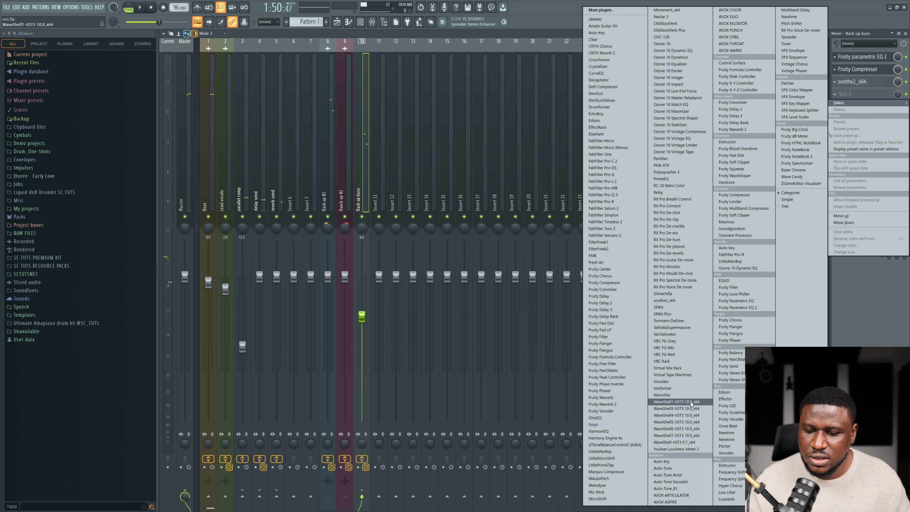
left_click(691, 401)
left_click(246, 119)
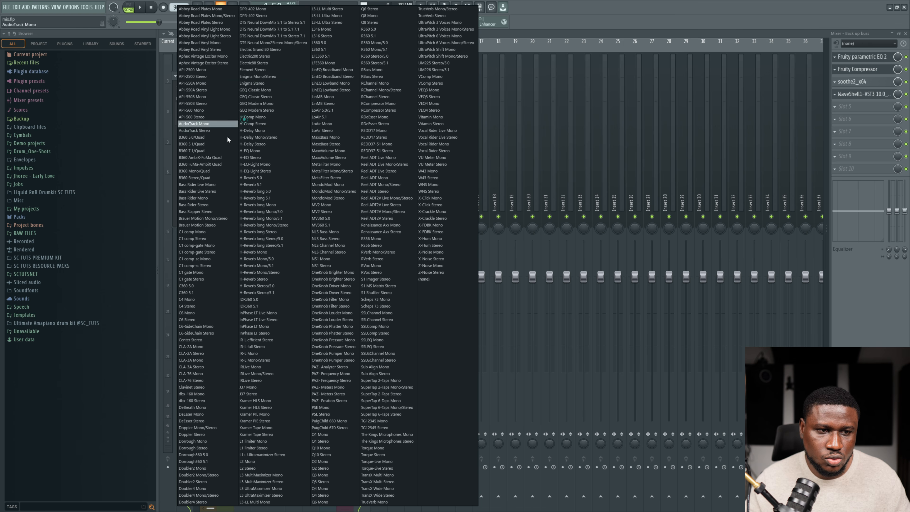
left_click(200, 352)
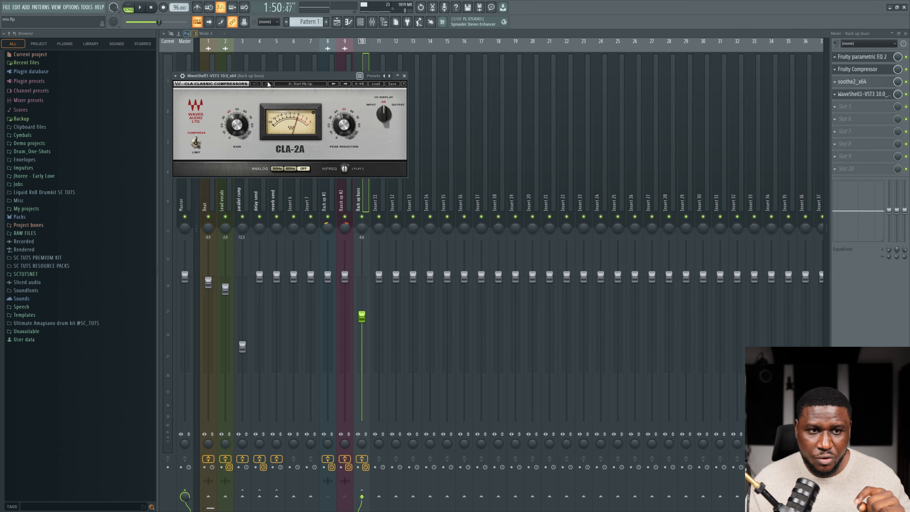
left_click_drag(272, 83, 495, 159)
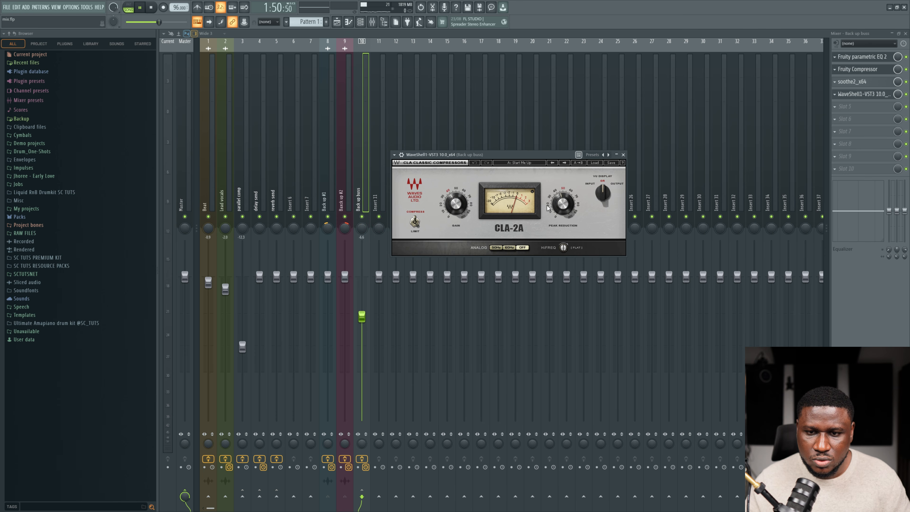
Step: Adjust the CLA-2A peak reduction by ear during playback
left_click_drag(563, 203, 563, 199)
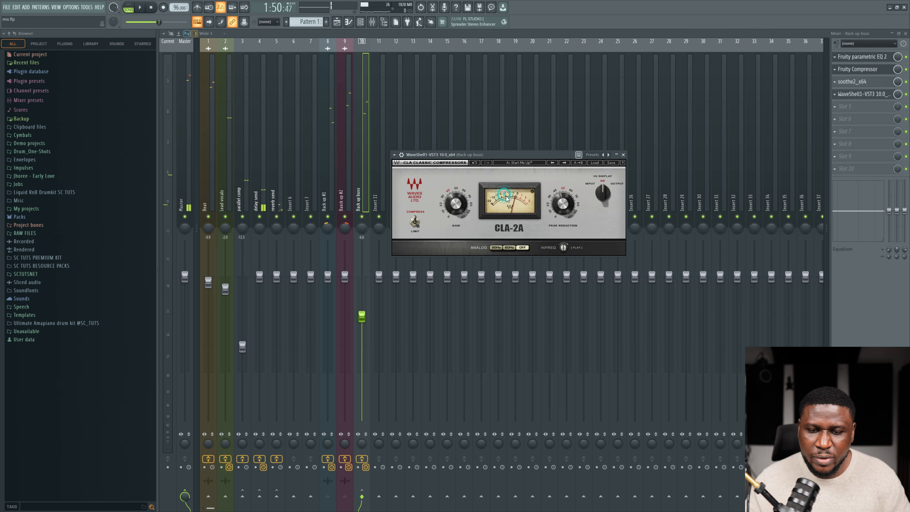
key("space")
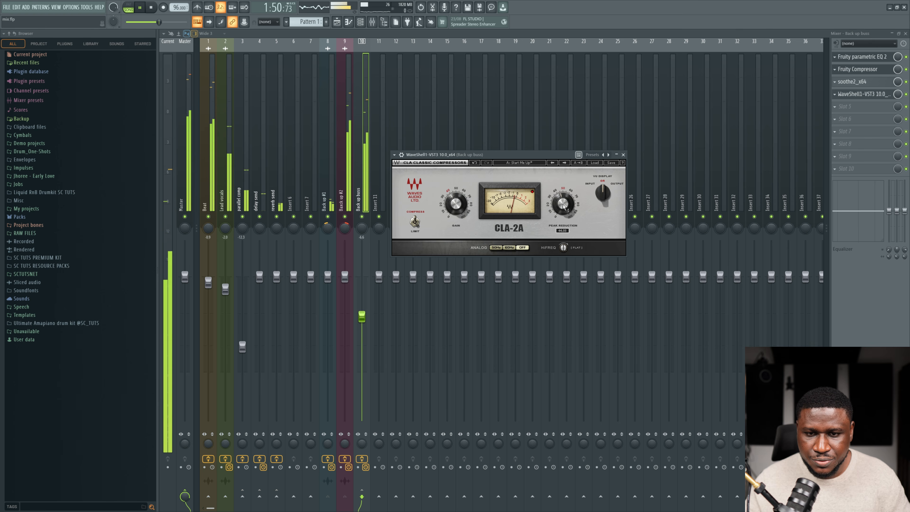
mouse_move(564, 206)
left_click_drag(563, 206, 564, 202)
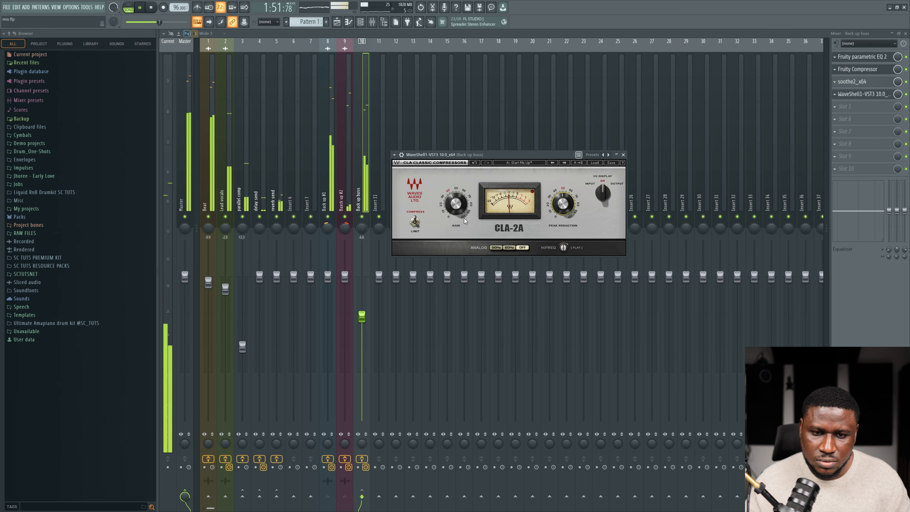
Step: Set the CLA-2A gain to about 34 while auditioning the song, and save the project
key("space")
left_click_drag(458, 206, 458, 209)
key("space")
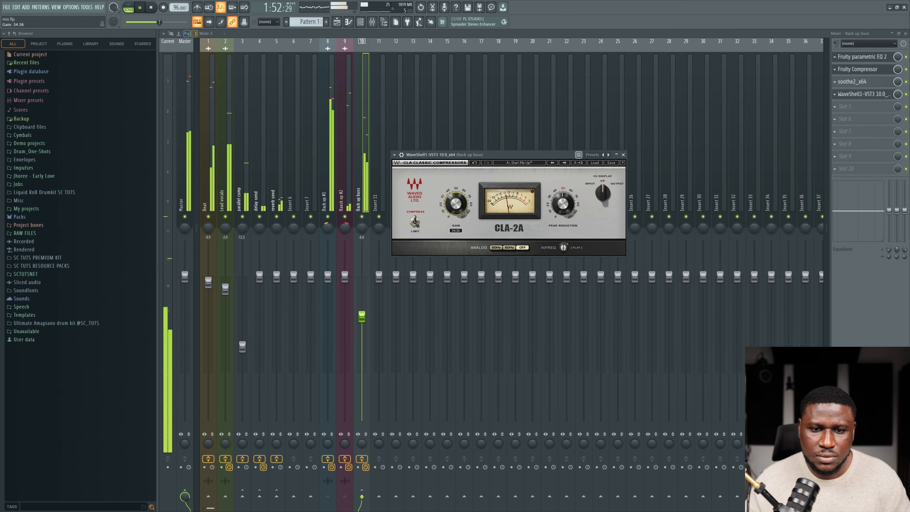
left_click_drag(456, 204, 456, 205)
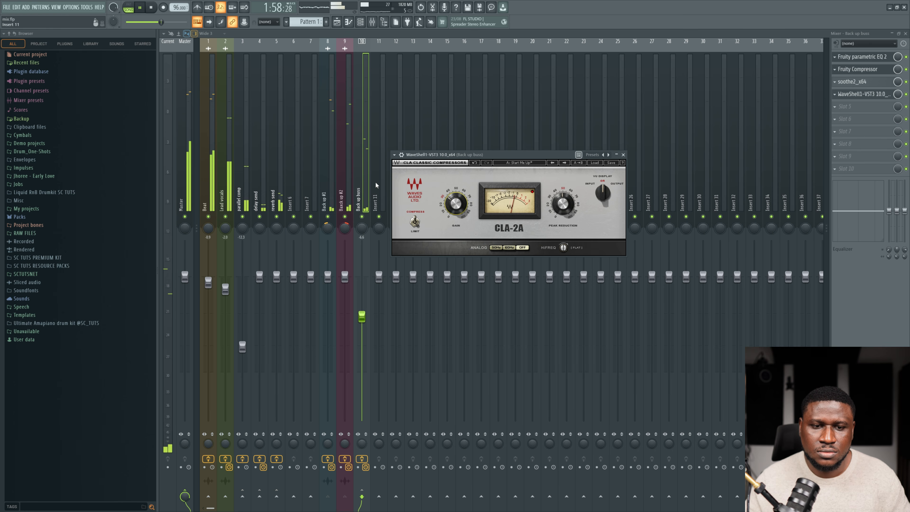
left_click(366, 175)
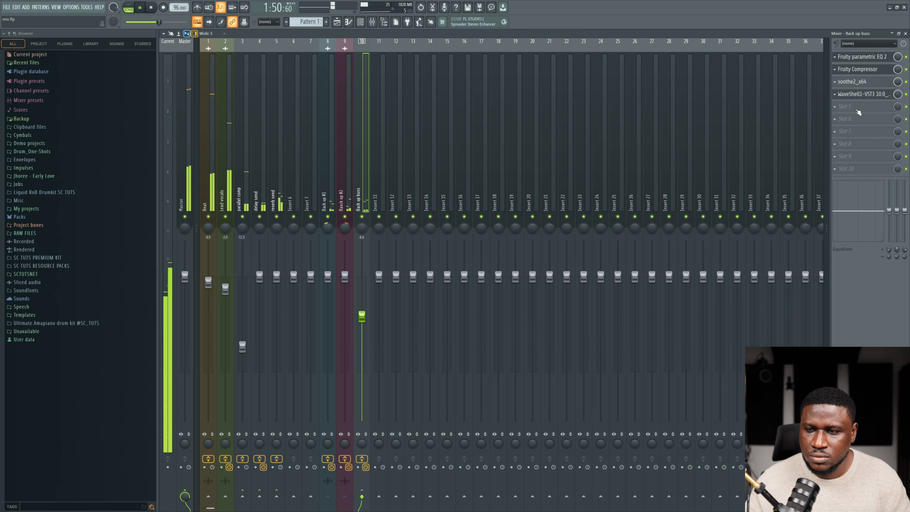
key("ctrl+s")
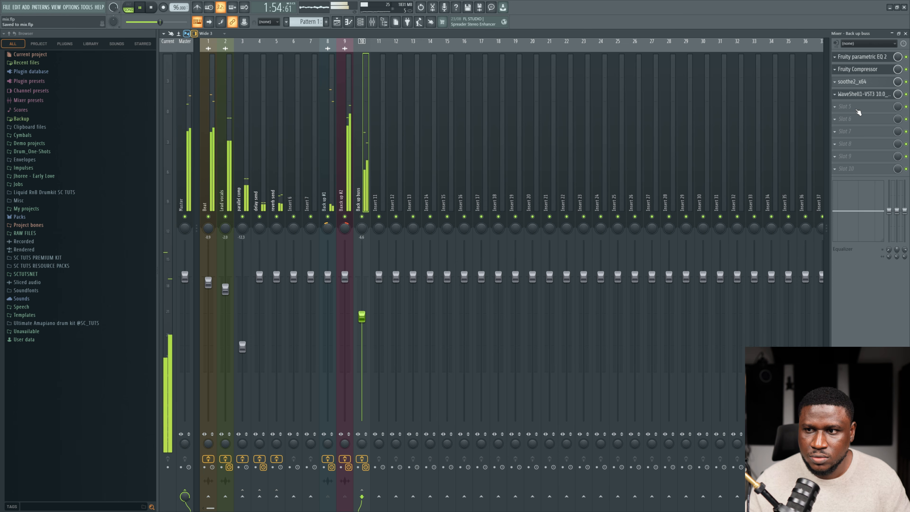
Step: Load the Waves Scheps 73 Stereo EQ into slot 5 of the Back up buss
key("space")
left_click(858, 113)
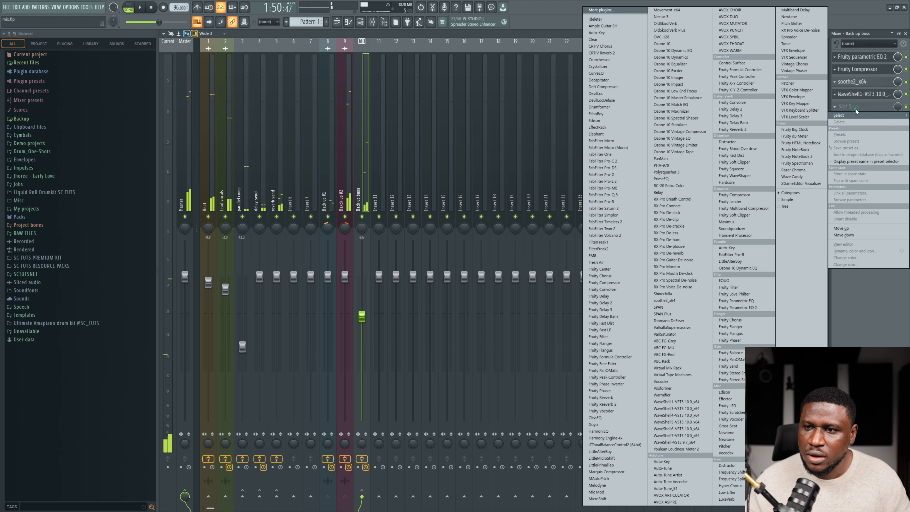
left_click(680, 402)
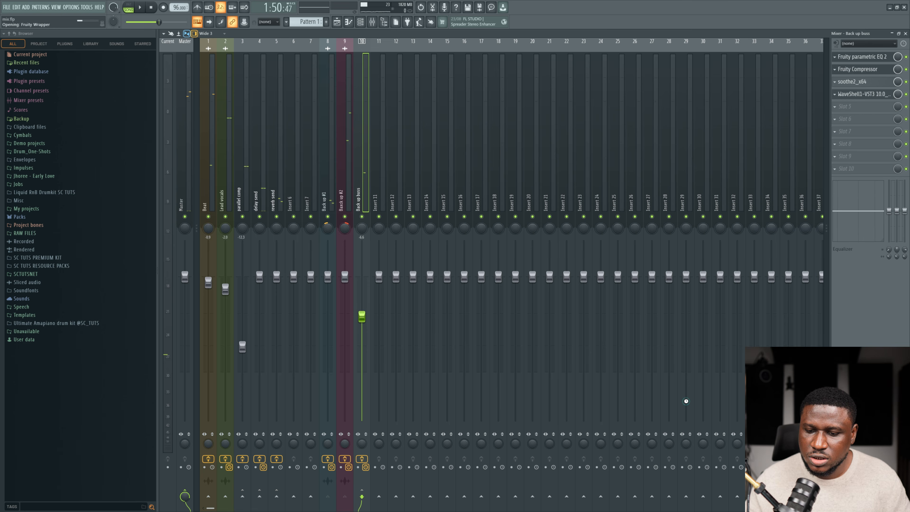
left_click(312, 128)
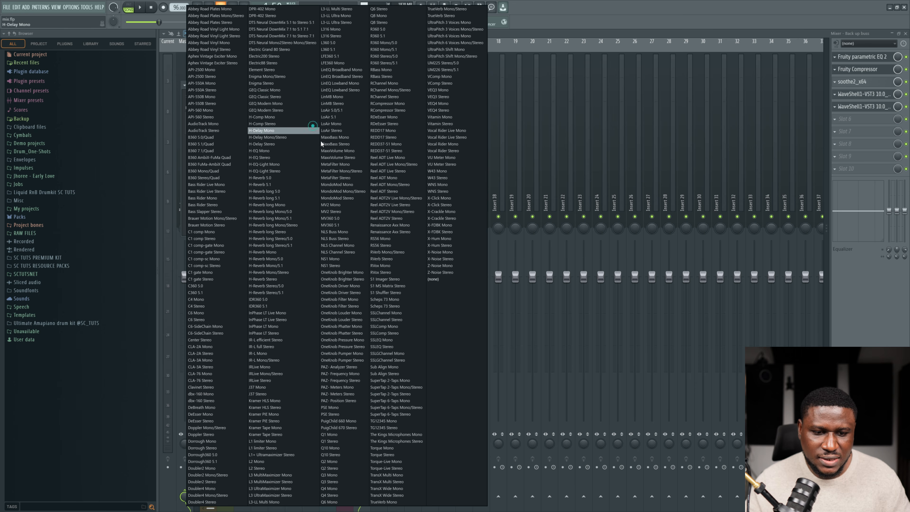
left_click(397, 309)
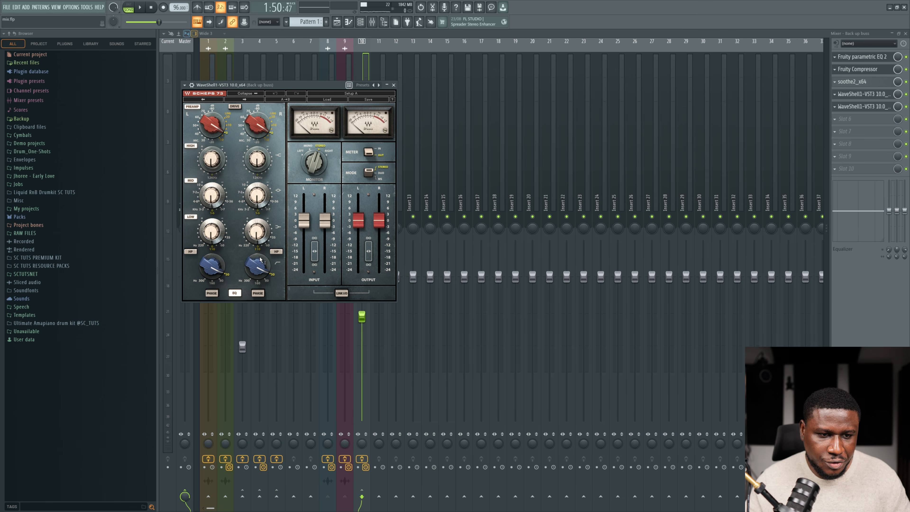
Step: Set the Scheps 73 high-pass filter to 160 Hz and its low gain to about -4.8 dB, and audition the result
left_click(276, 251)
left_click_drag(220, 268, 220, 276)
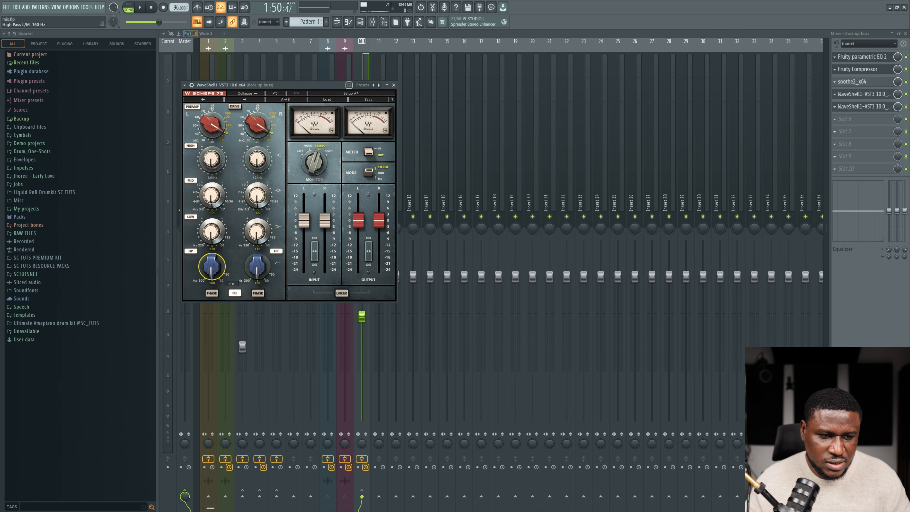
key("space")
key("space")
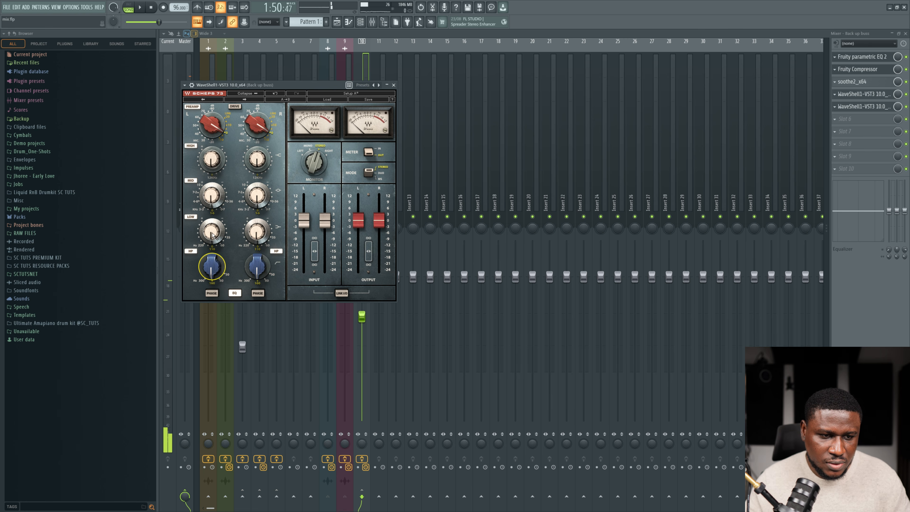
left_click_drag(214, 232, 214, 226)
key("space")
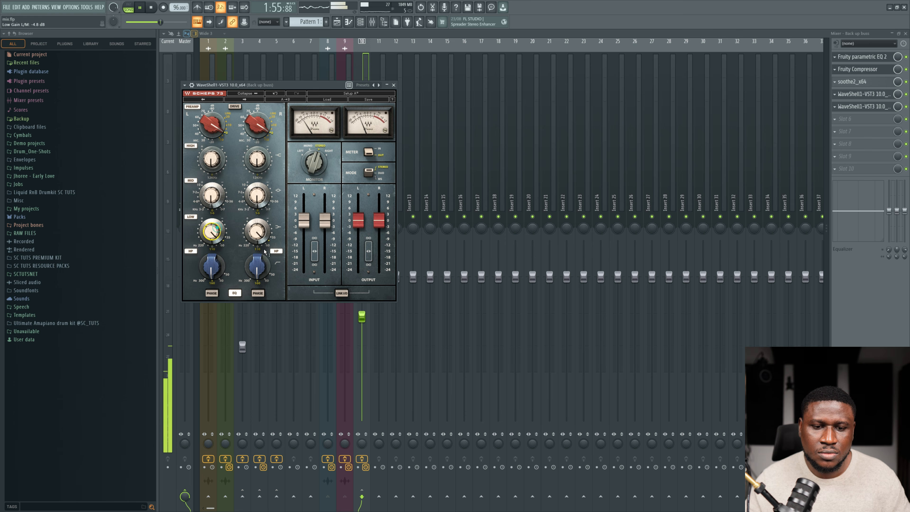
Step: Raise the Back up buss fader to about -3.8 dB during playback
left_click_drag(362, 317, 362, 309)
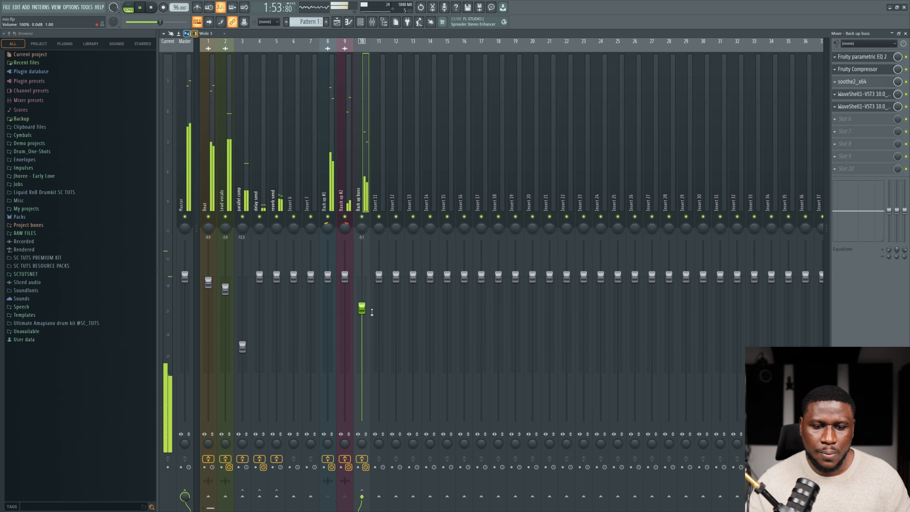
left_click_drag(362, 305, 362, 303)
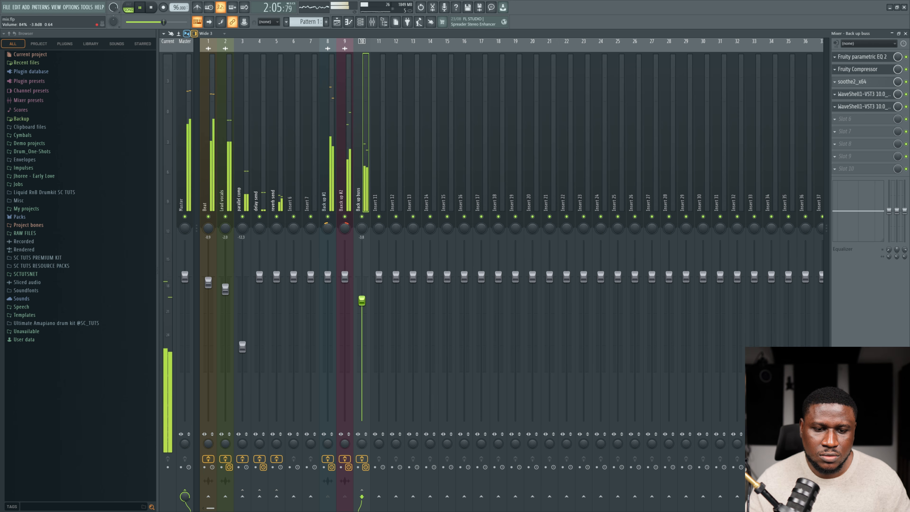
Step: Set Auto-Tune's Flex-Tune to 24 on the Baxck up #2 track and to 43 on the Back up #1 track
left_click(349, 189)
left_click(850, 57)
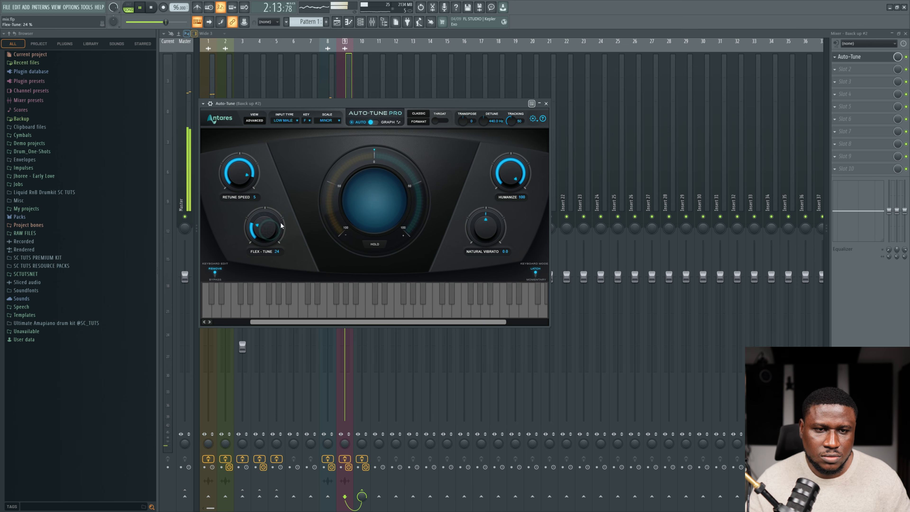
left_click(333, 77)
left_click(850, 57)
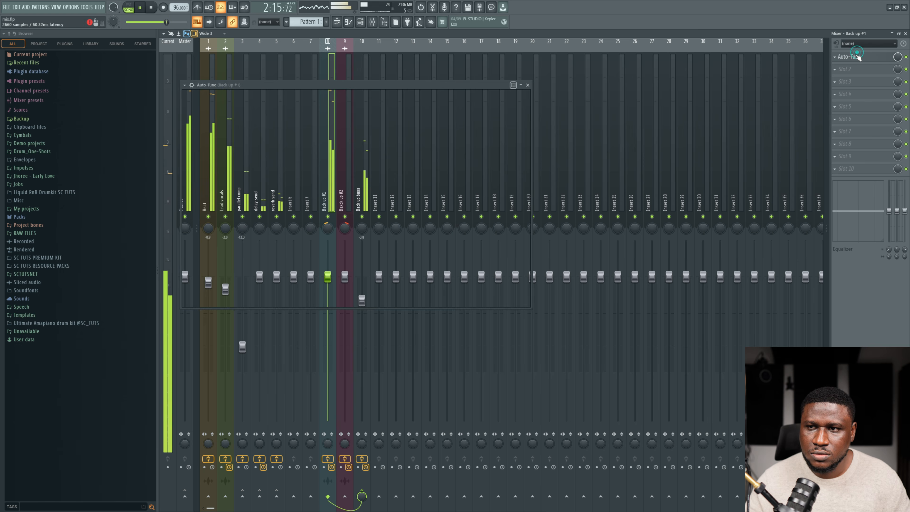
left_click_drag(246, 209, 245, 220)
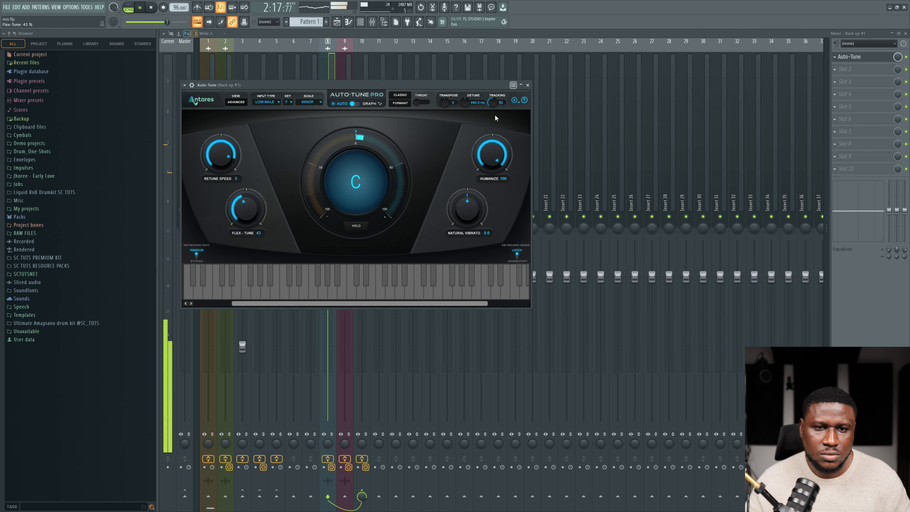
left_click(528, 85)
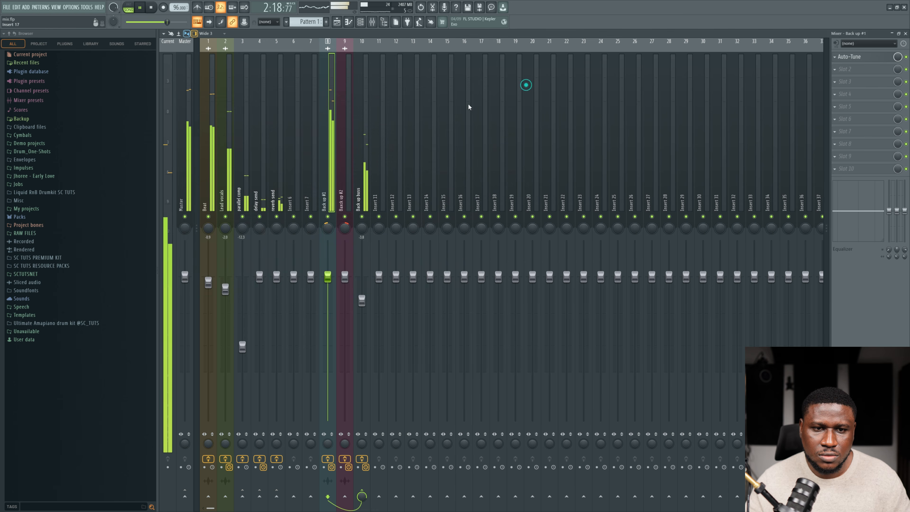
Step: Review the Scheps 73, CLA-2A and Fruity Compressor on the Back up buss during playback
left_click(362, 179)
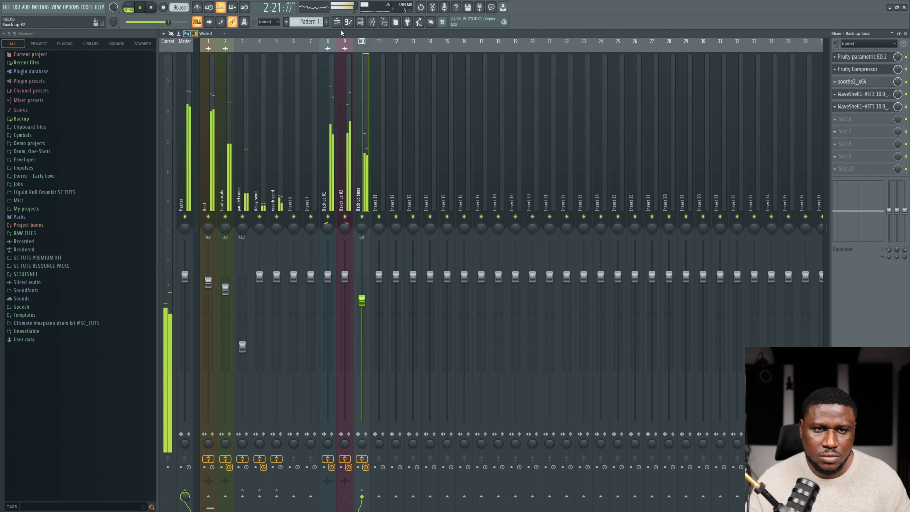
left_click(337, 21)
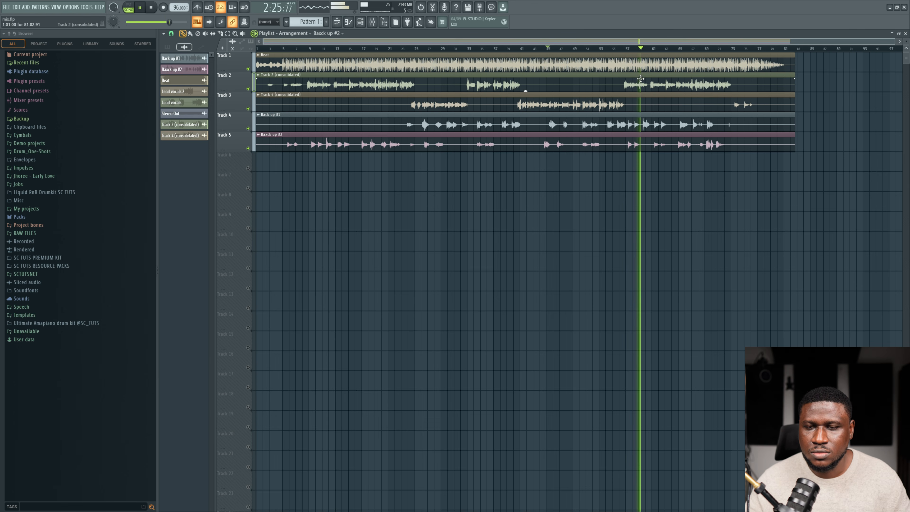
left_click(373, 22)
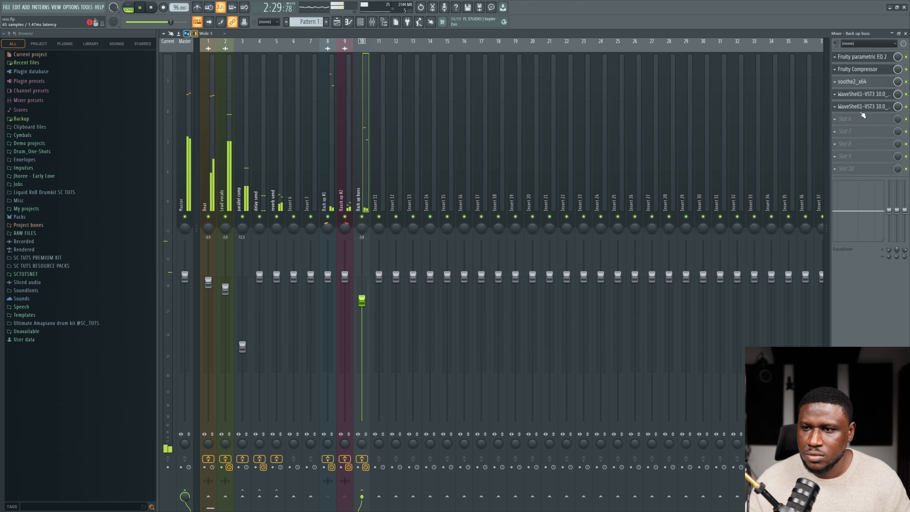
left_click(862, 107)
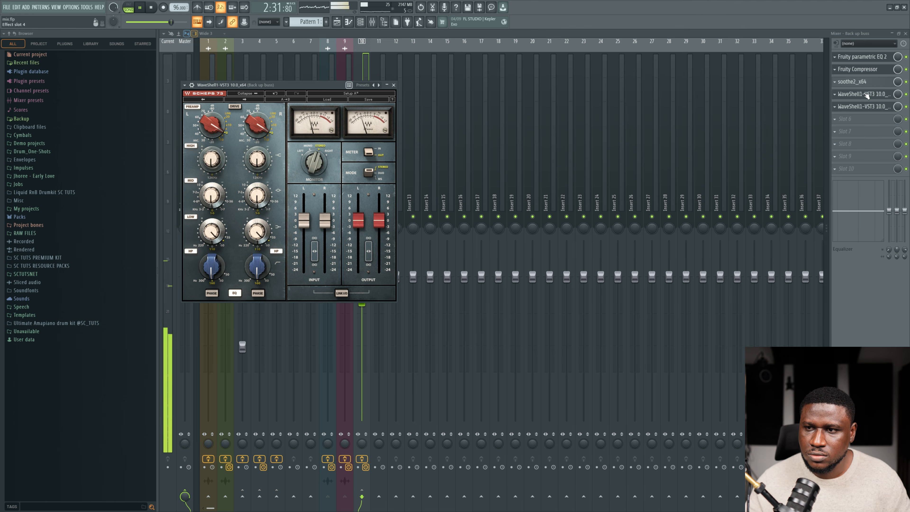
left_click(864, 95)
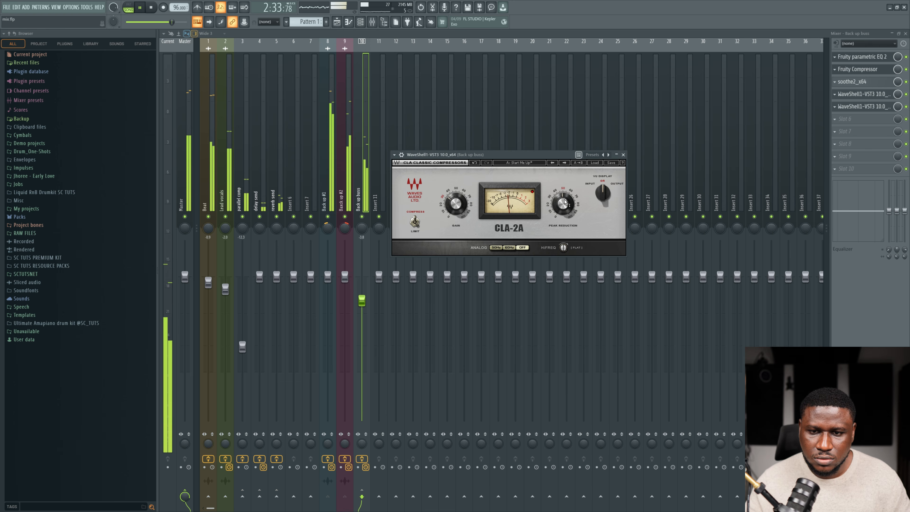
left_click(858, 68)
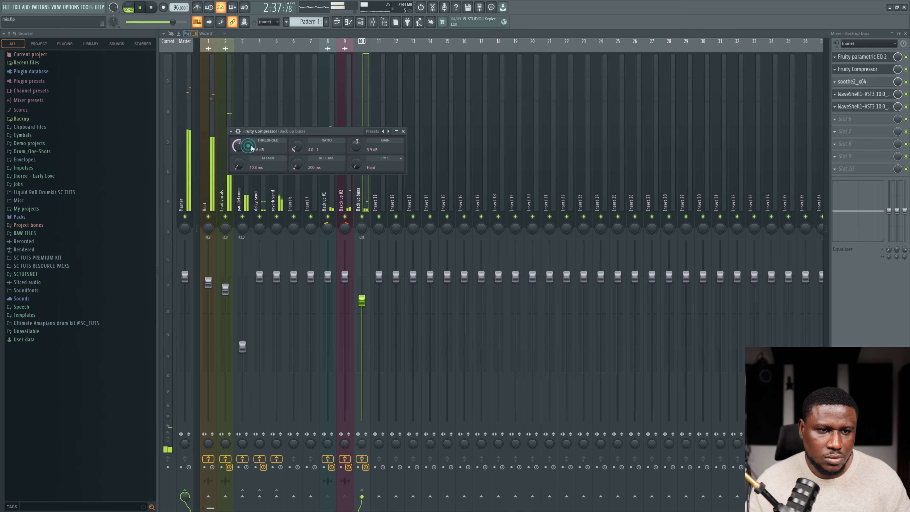
left_click(369, 101)
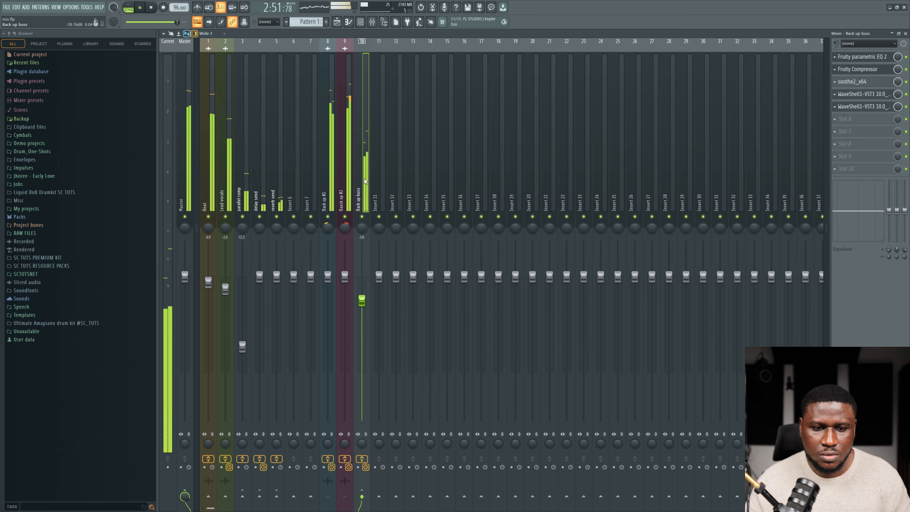
Step: Raise the Back up buss fader to -3.4 dB and stop playback
left_click_drag(365, 300, 365, 297)
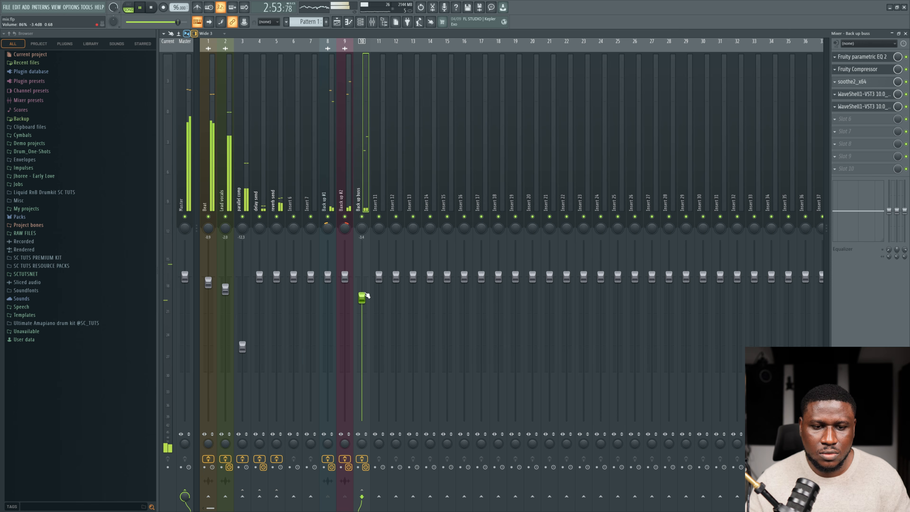
key("space")
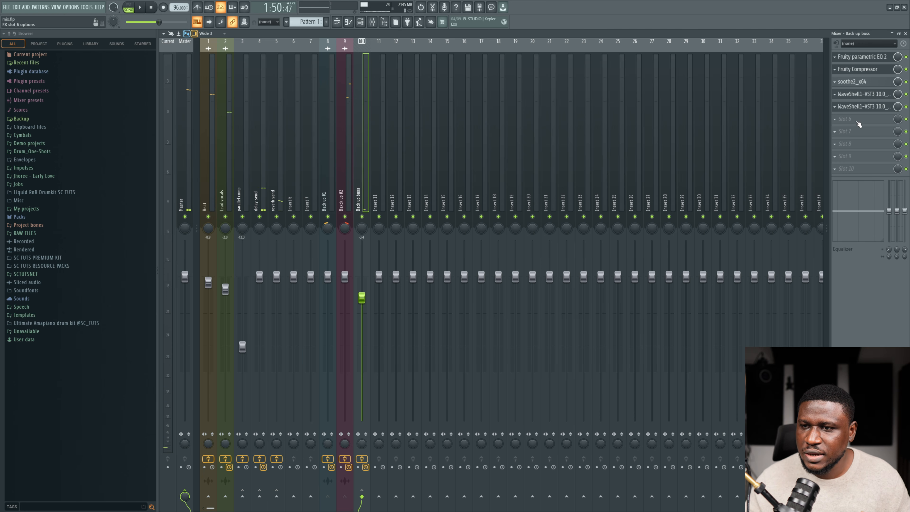
Step: Load Fresh Air into slot 6 of the Back up buss, set High Air to 21 and Mid Air to 15, and audition it
left_click(858, 121)
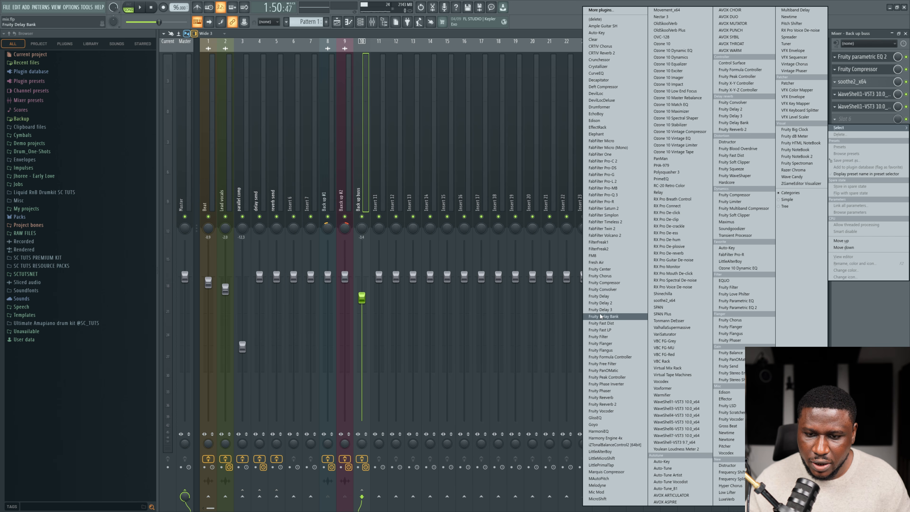
left_click(596, 262)
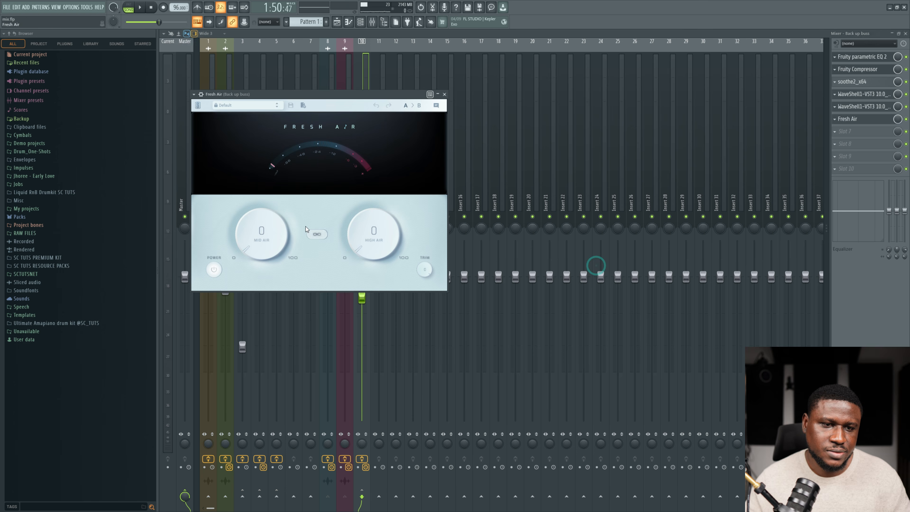
left_click_drag(372, 243, 379, 223)
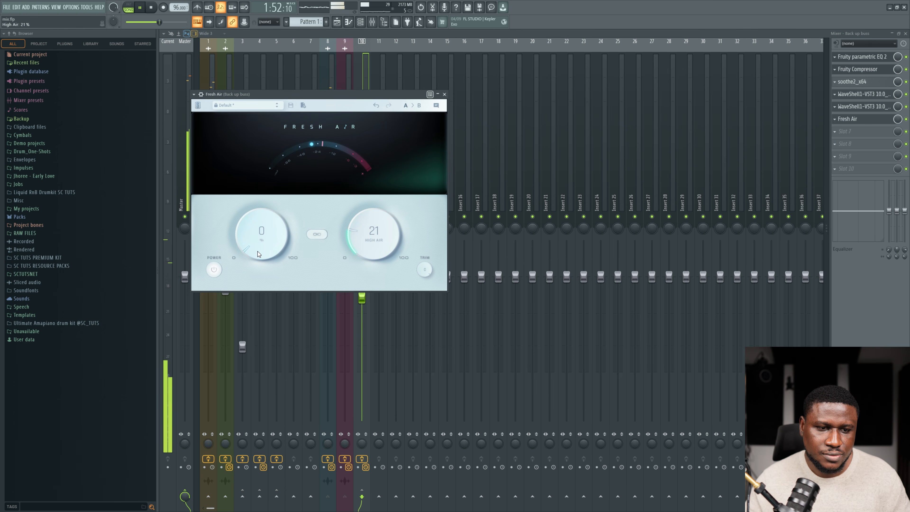
left_click_drag(258, 251, 269, 242)
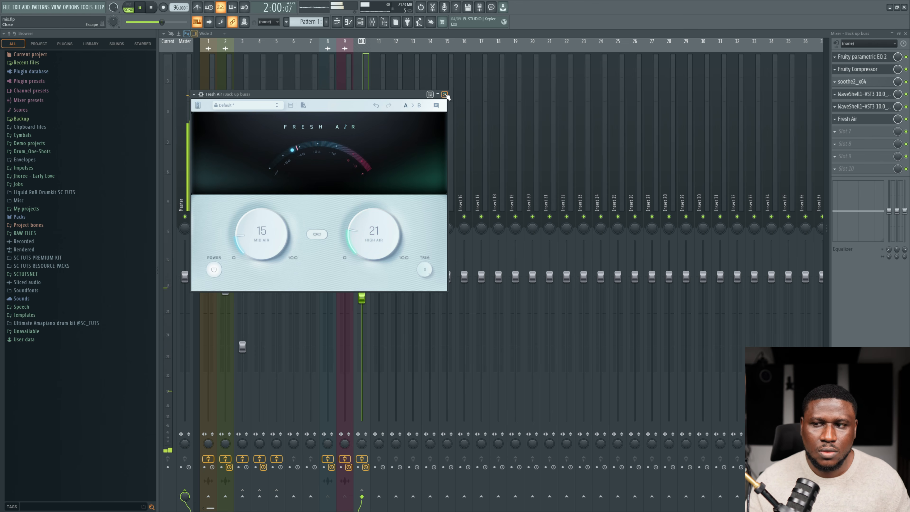
left_click(445, 94)
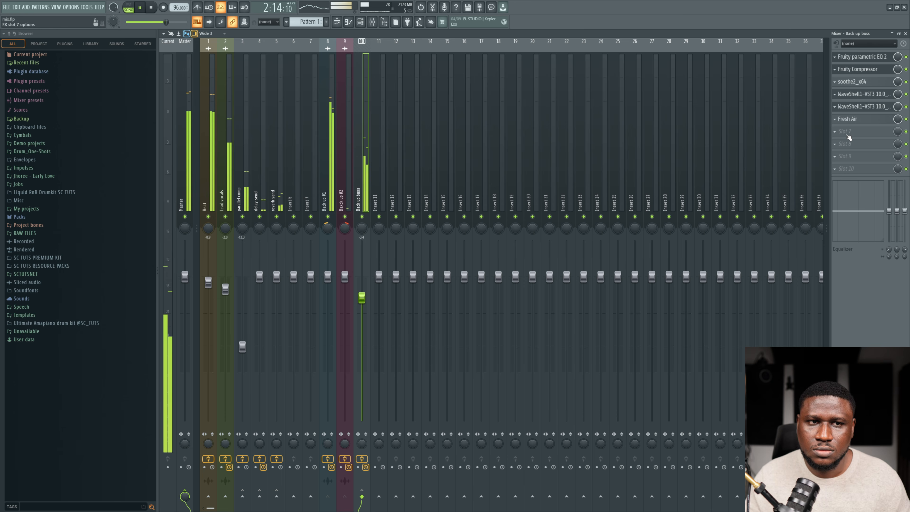
key("space")
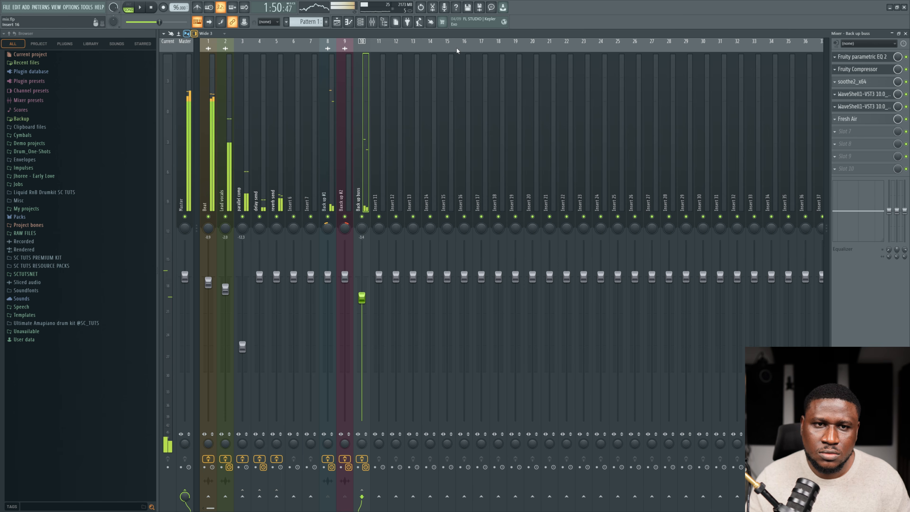
Step: Play the arrangement from about bar 25 and lower the Back up buss fader to -4.4 dB
left_click(338, 21)
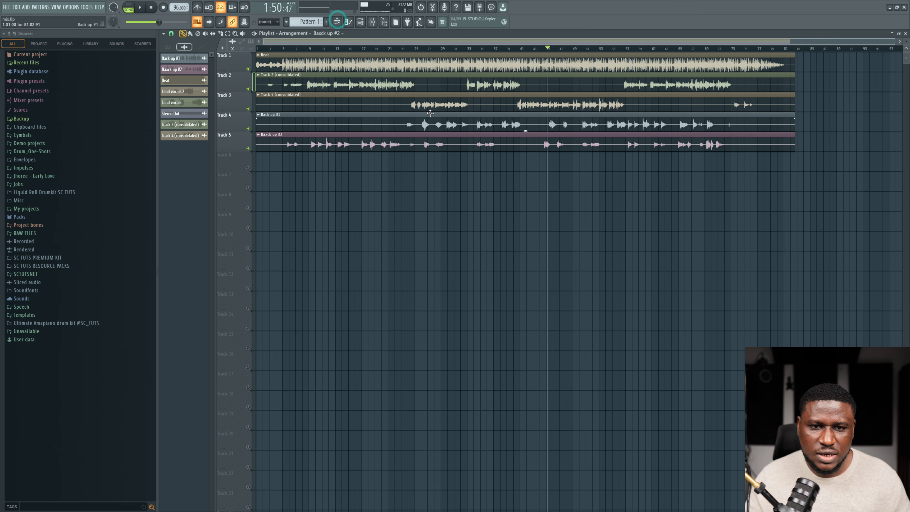
left_click(415, 48)
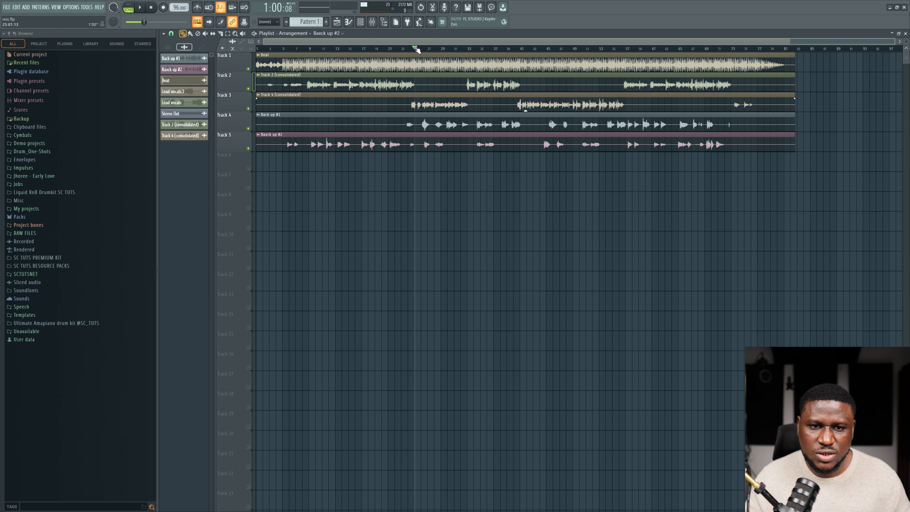
key("space")
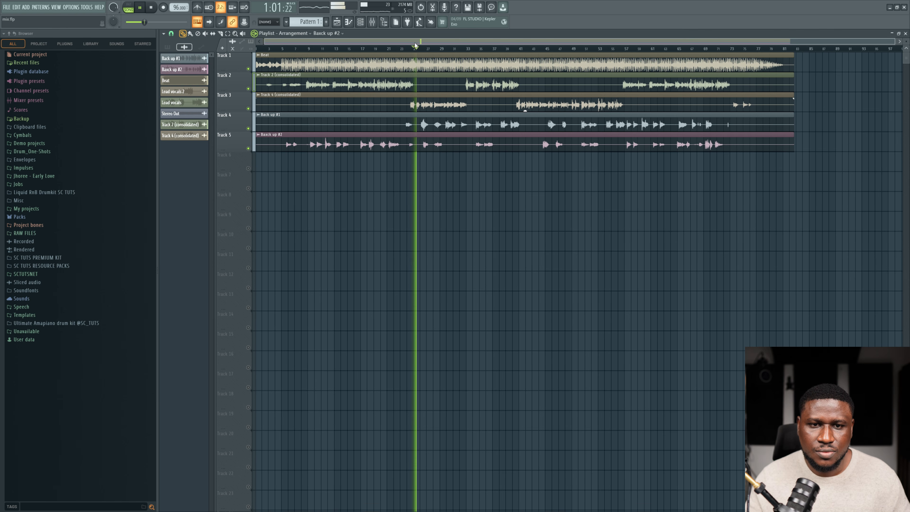
scroll(415, 47, "up", 3)
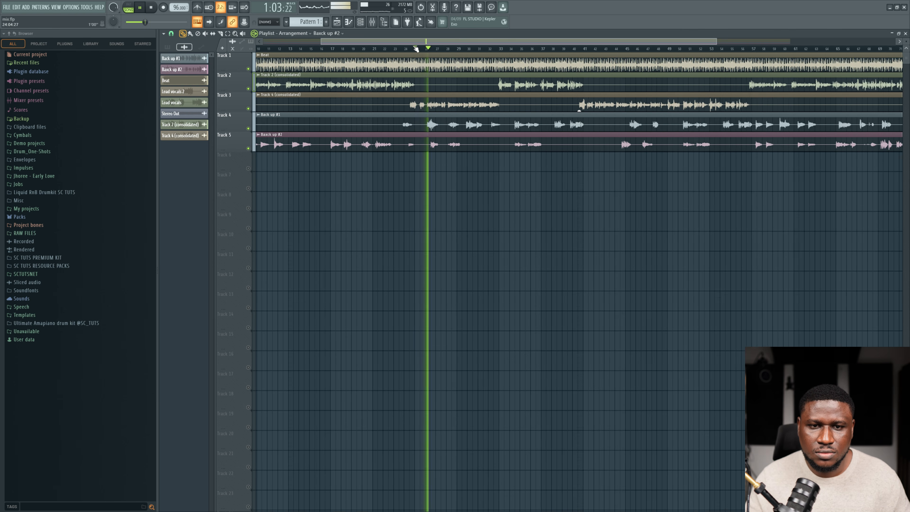
left_click(373, 23)
left_click_drag(362, 297, 363, 305)
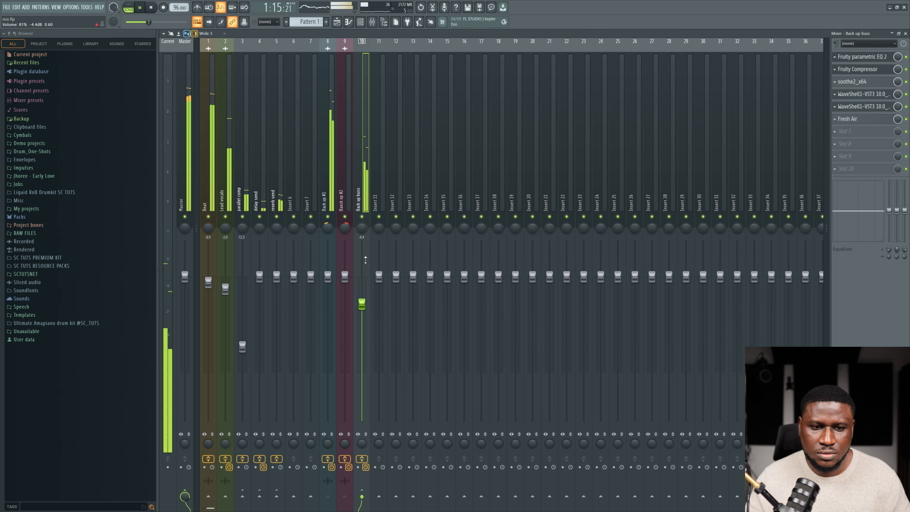
Step: Listen to the Back up #1 track and the Back up buss against the full mix, ending with the buss selected and playback stopped
left_click(371, 179)
left_click(364, 179)
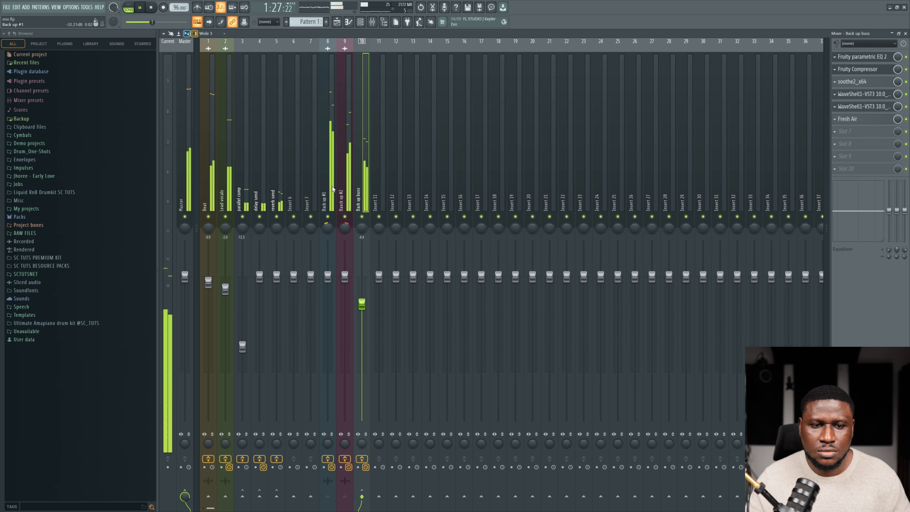
left_click(327, 162)
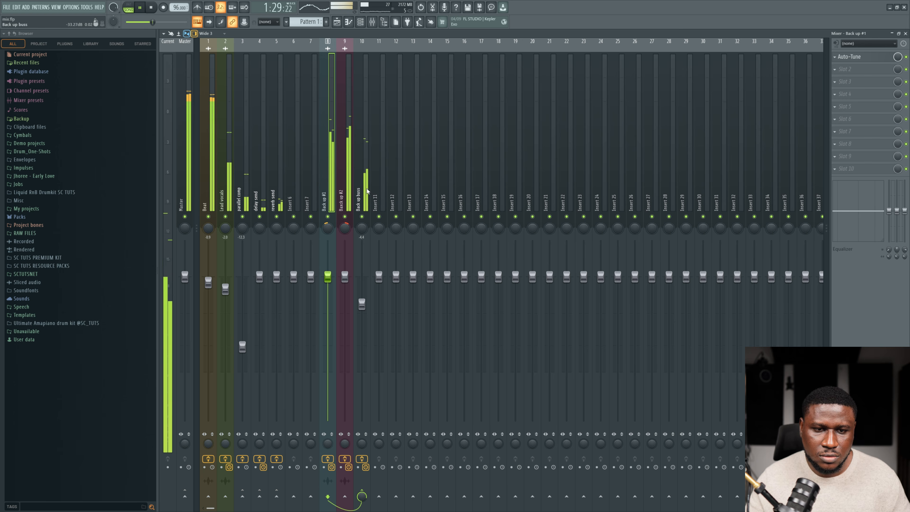
left_click(359, 185)
key("space")
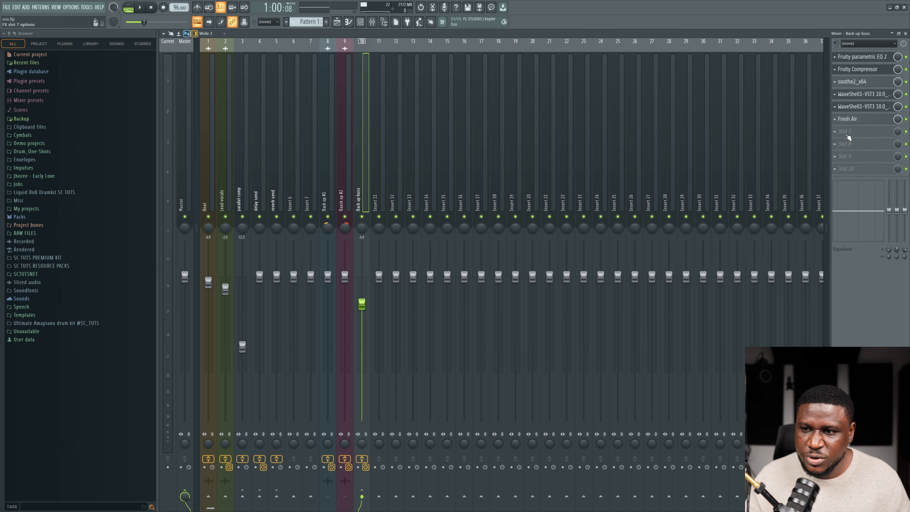
Step: Load FabFilter Pro-R into slot 7 of the Back up buss
left_click(848, 137)
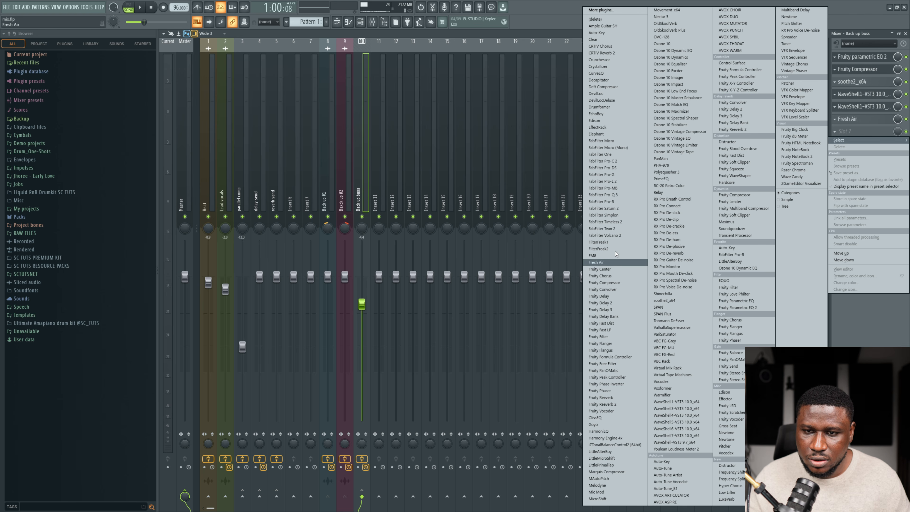
left_click(616, 201)
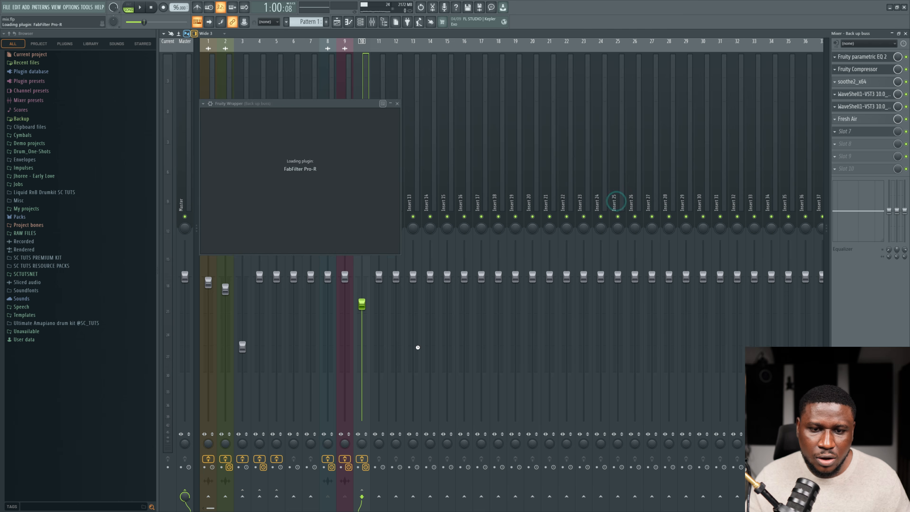
Step: Switch to the Reverb Calculator page in Edge, read the pre-delay and decay times for each reverb size, and return to FL Studio
key("super")
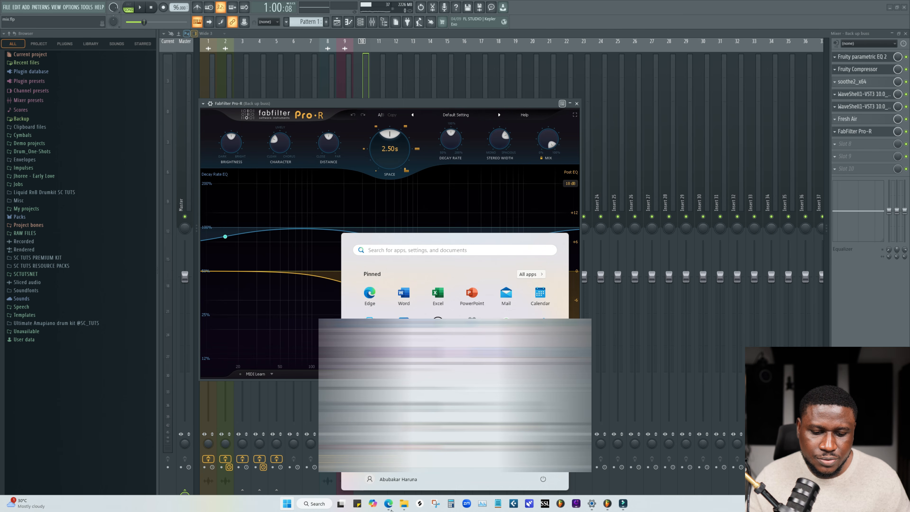
left_click(390, 505)
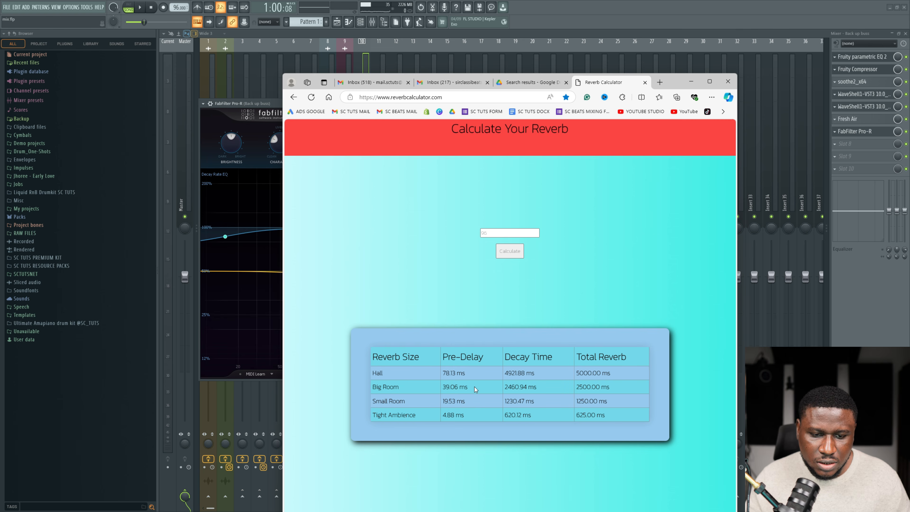
right_click(448, 389)
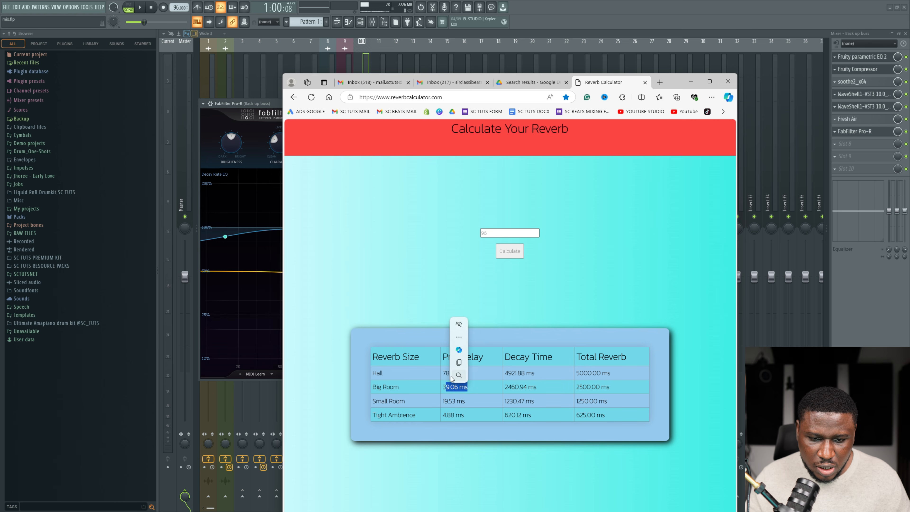
left_click(439, 384)
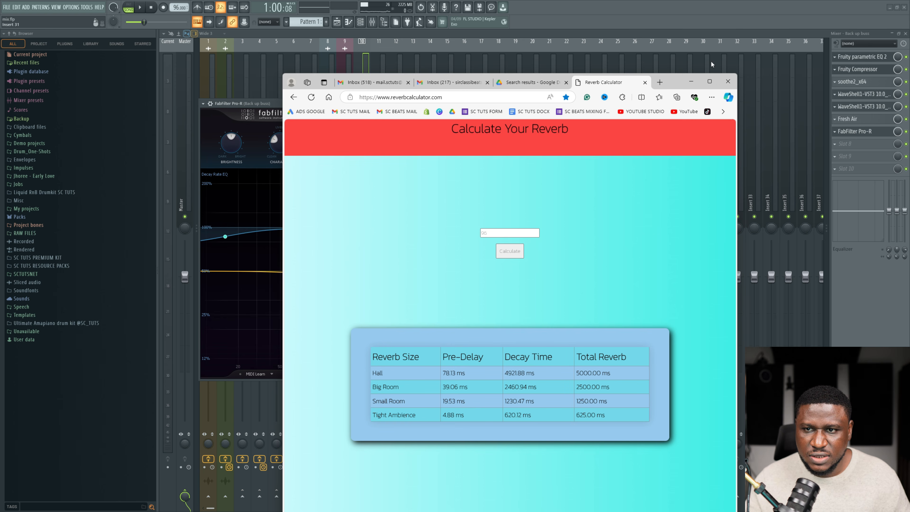
left_click(692, 83)
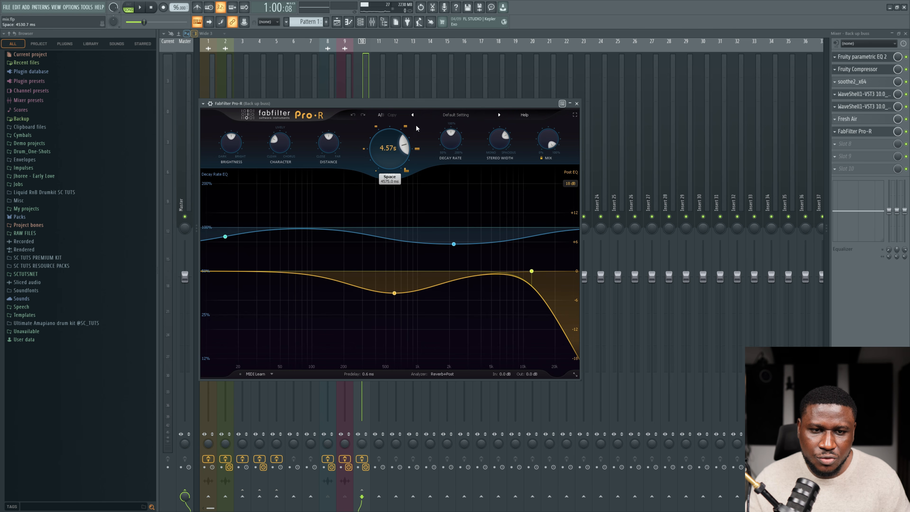
Step: Set Pro-R's Space to 4.90 s and its predelay to 78 ms
left_click_drag(417, 123, 417, 123)
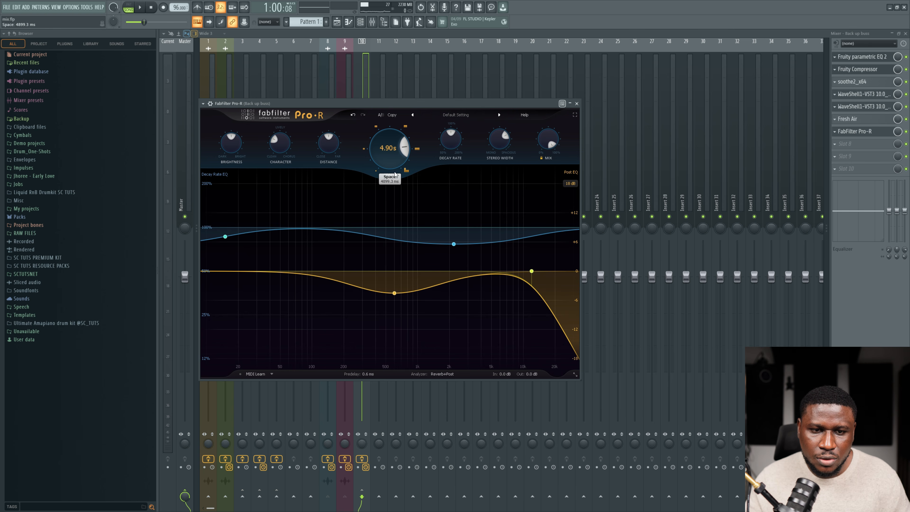
double_click(371, 373)
key("Return")
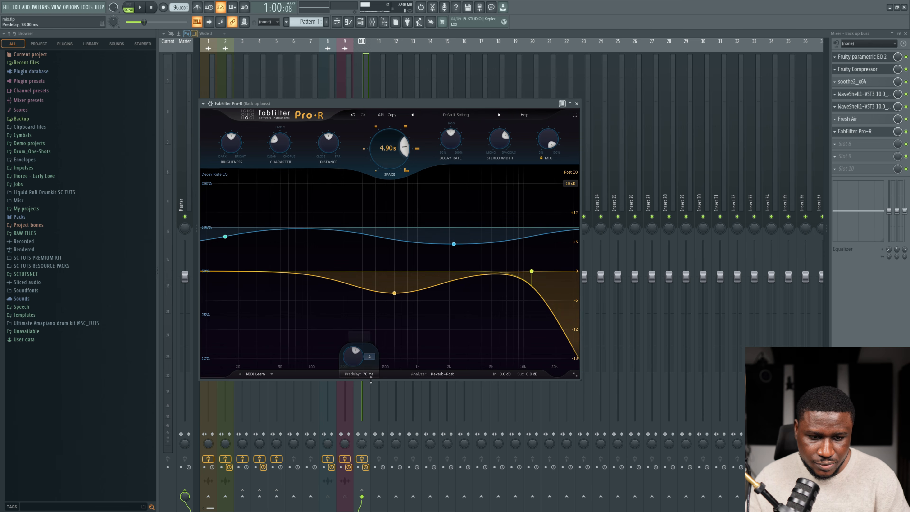
Step: Recheck the reverb times in the Reverb Calculator in Edge, return to FL Studio and start playback to audition Pro-R
key("super")
left_click(388, 505)
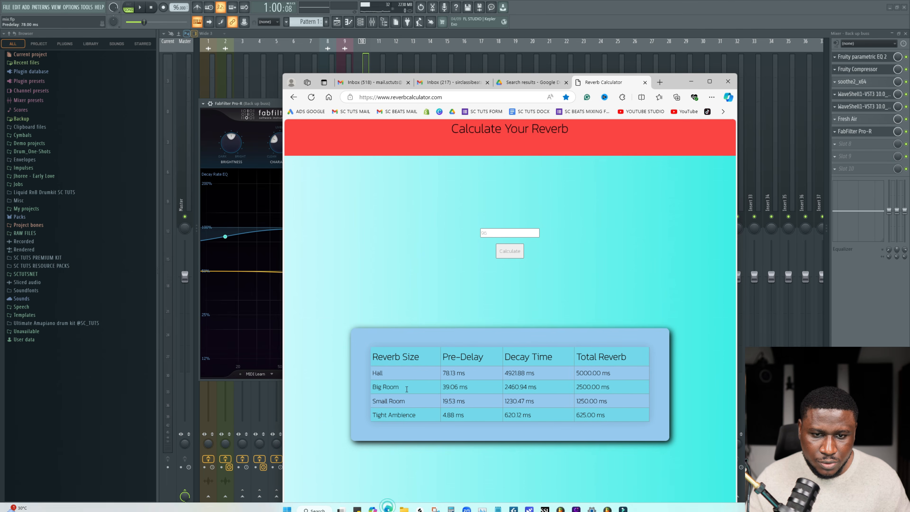
left_click(691, 81)
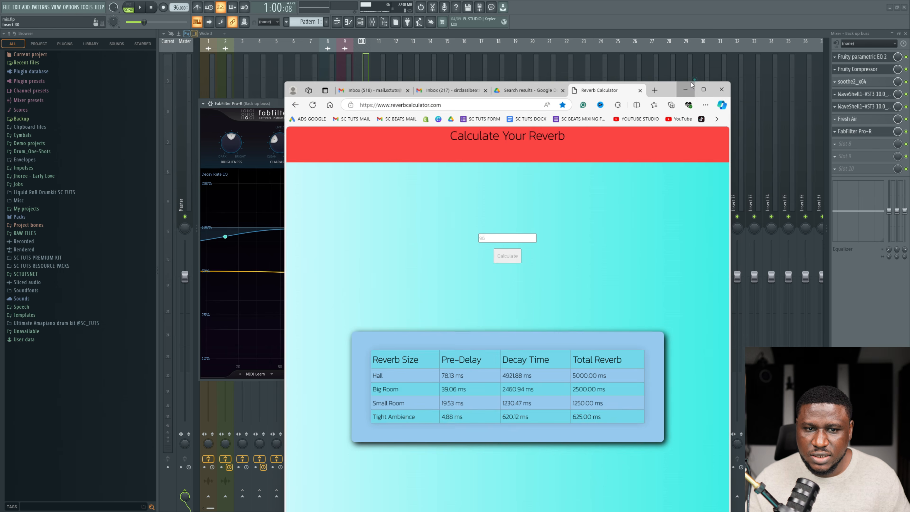
key("space")
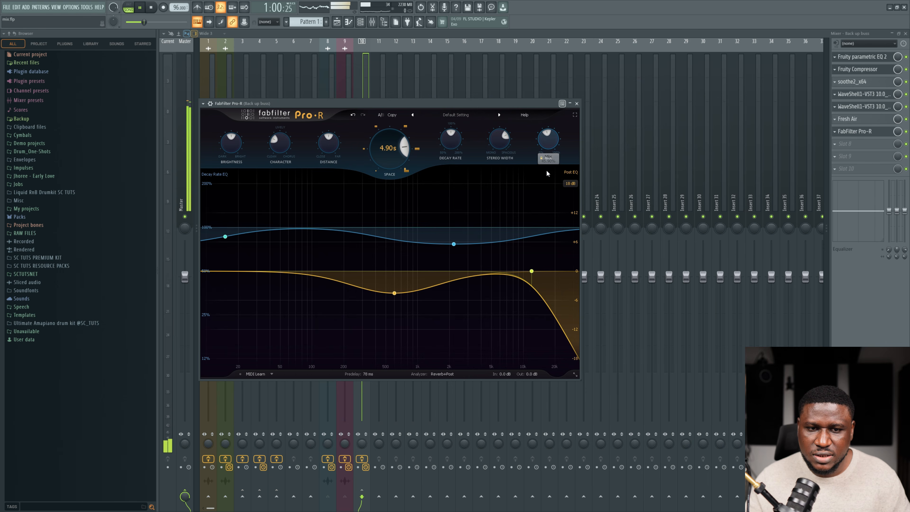
Step: Lower Pro-R's Mix on the Back up buss to 19.49% and audition the reverb
left_click_drag(550, 134, 551, 156)
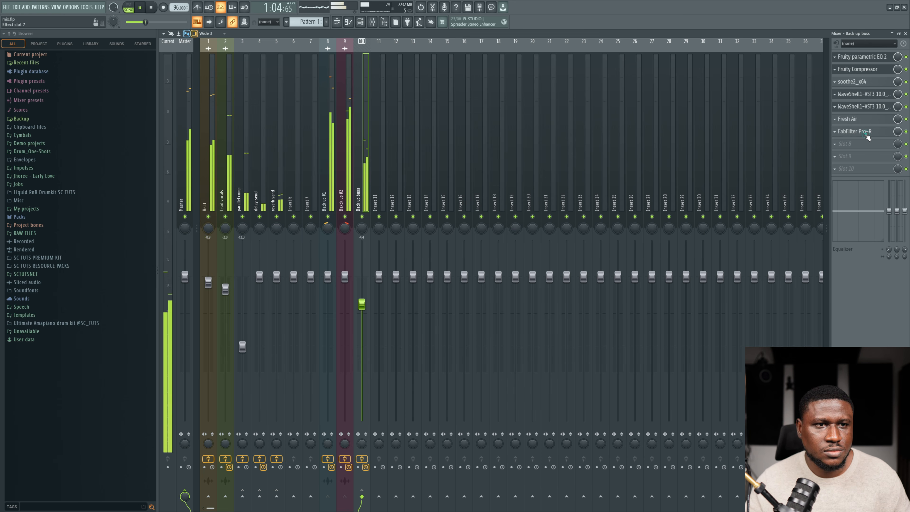
left_click(868, 138)
mouse_move(551, 142)
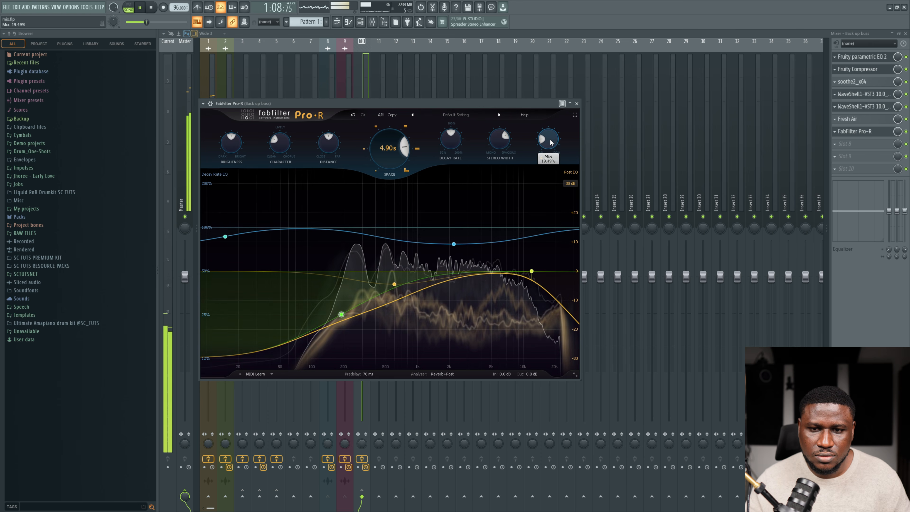
mouse_move(501, 149)
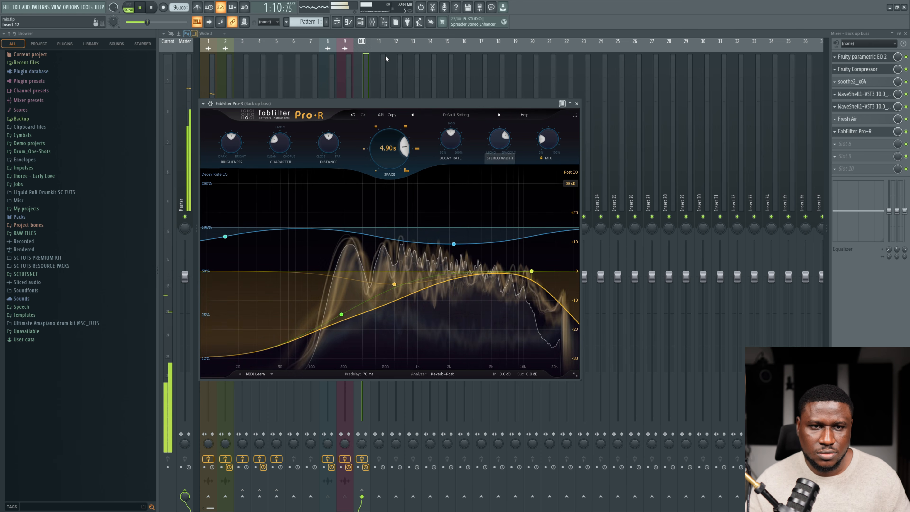
Step: Listen to the full arrangement in the Playlist and open the Back up #1 clip's channel
key("F5")
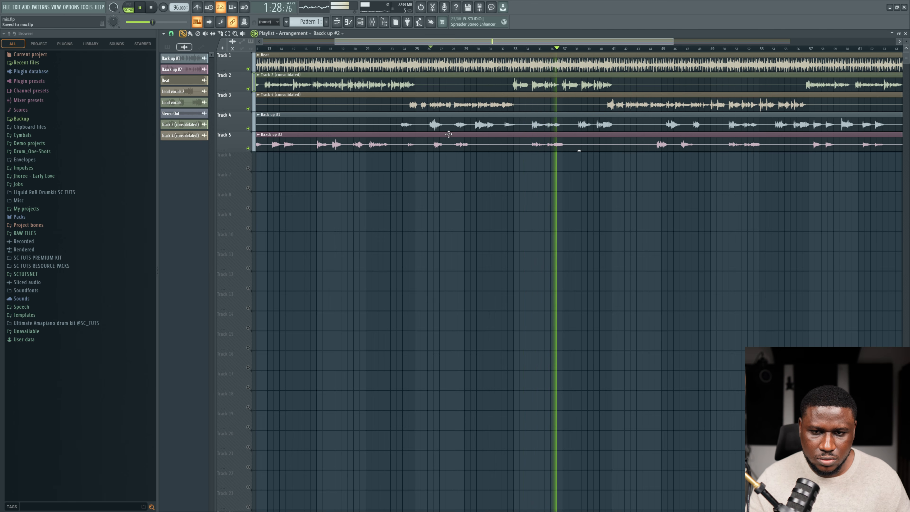
scroll(446, 140, "down", 3, "ctrl")
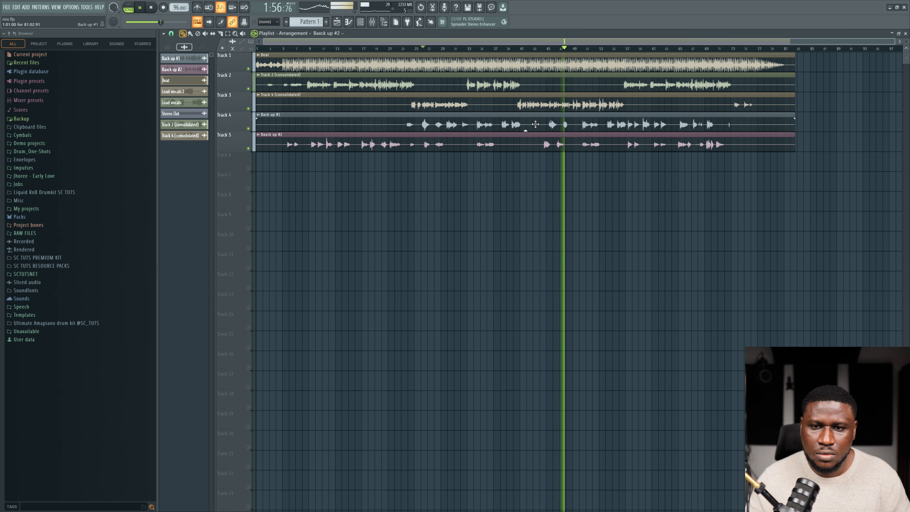
double_click(535, 124)
Step: Lower the high-cut band in the Back up buss Pro-R's post EQ to about 3.6 kHz while auditioning the back-up vocals
left_click(372, 21)
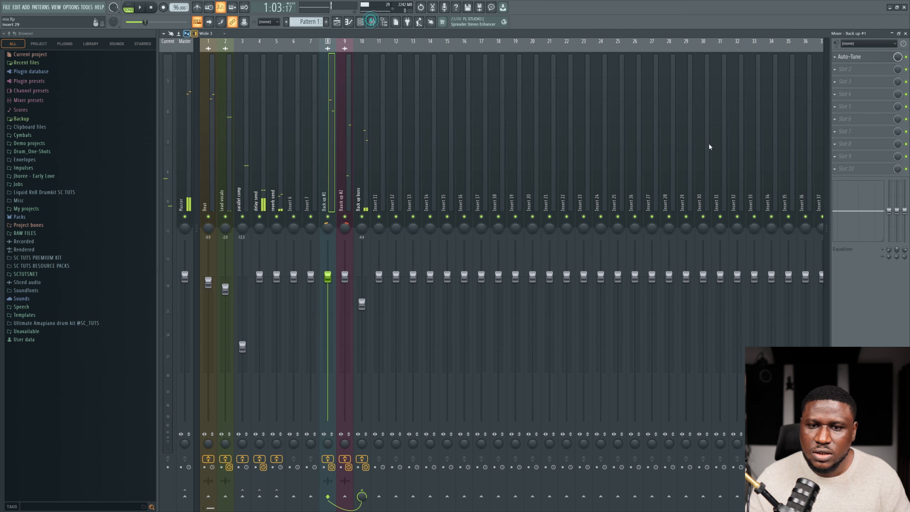
left_click(355, 158)
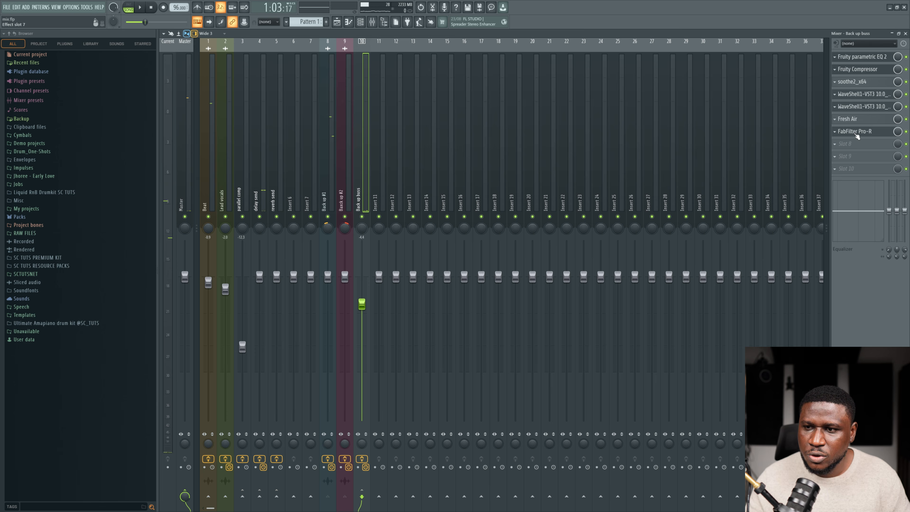
left_click(854, 133)
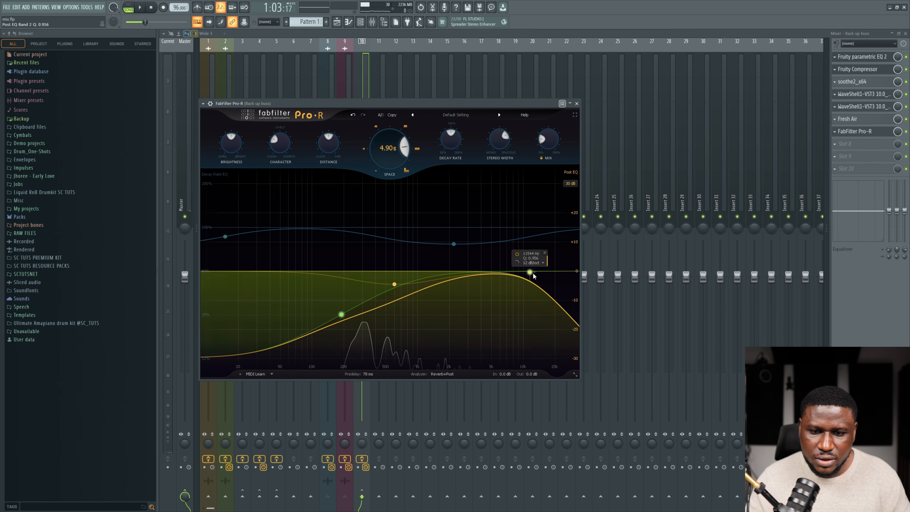
left_click_drag(534, 272, 503, 274)
key("space")
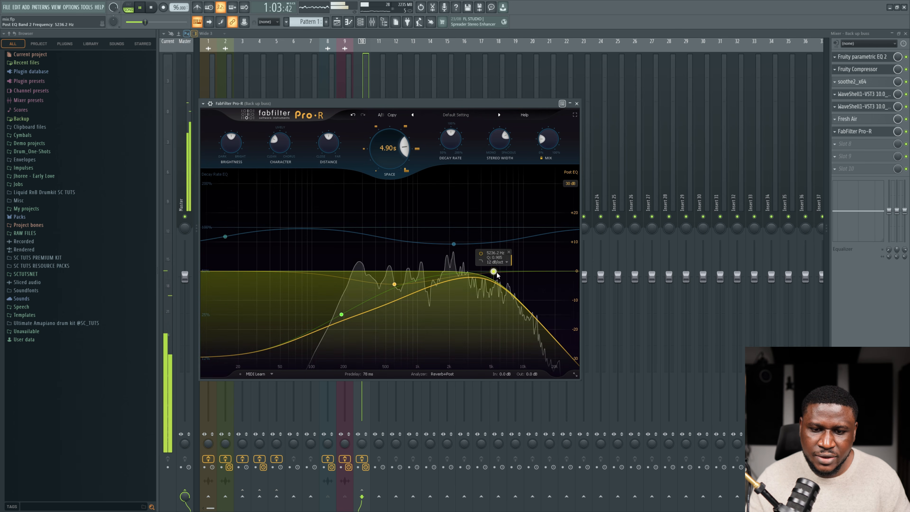
left_click(337, 22)
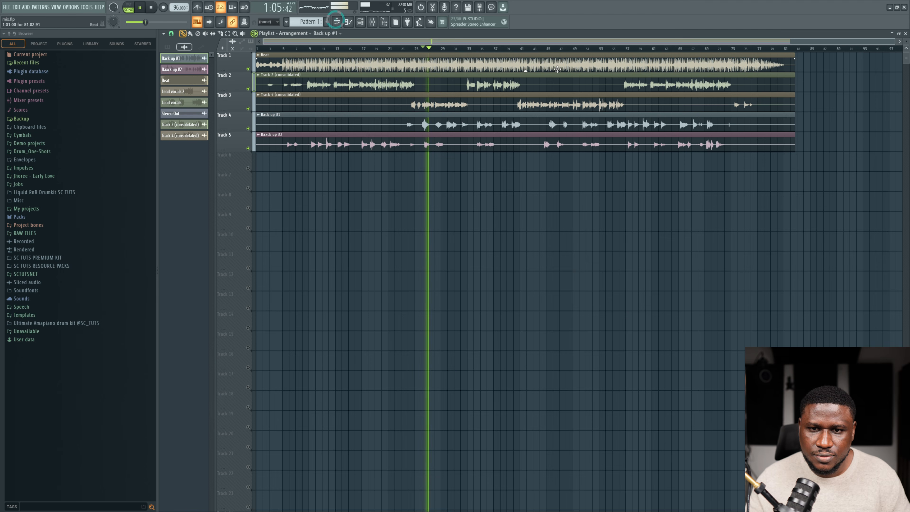
left_click(542, 50)
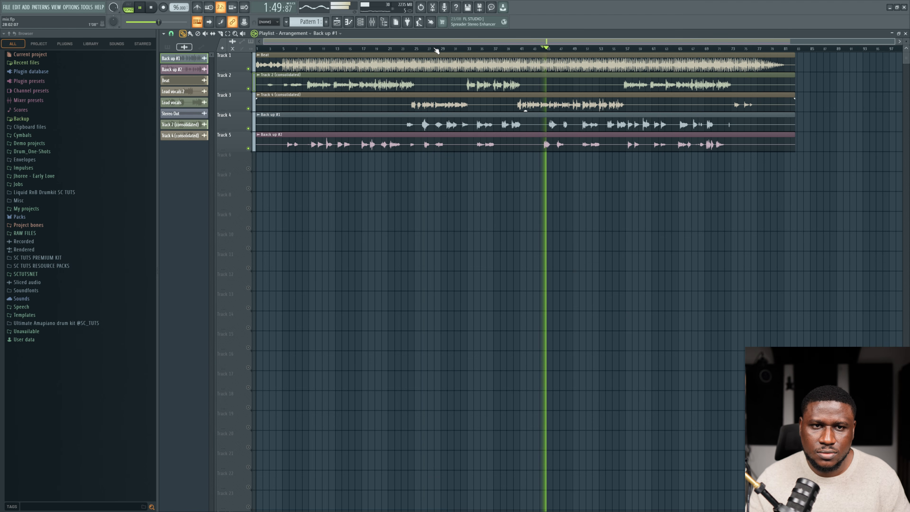
left_click(373, 23)
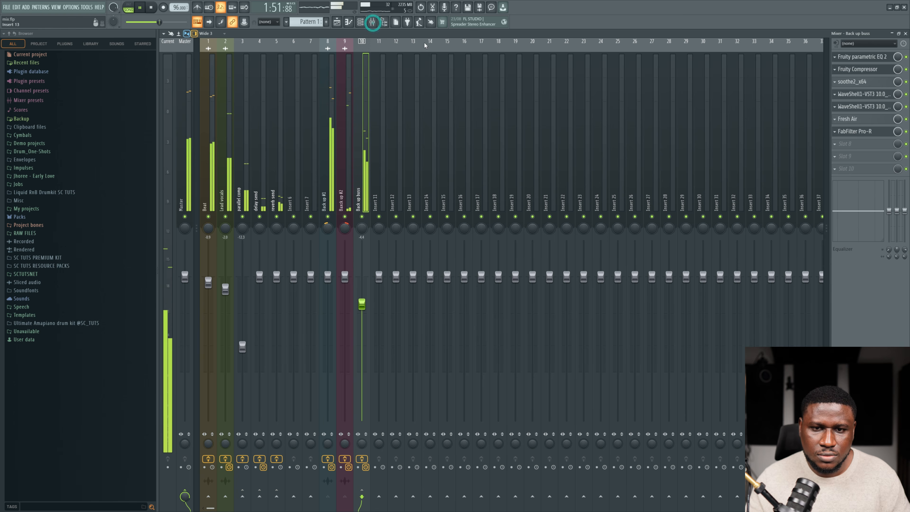
left_click(856, 132)
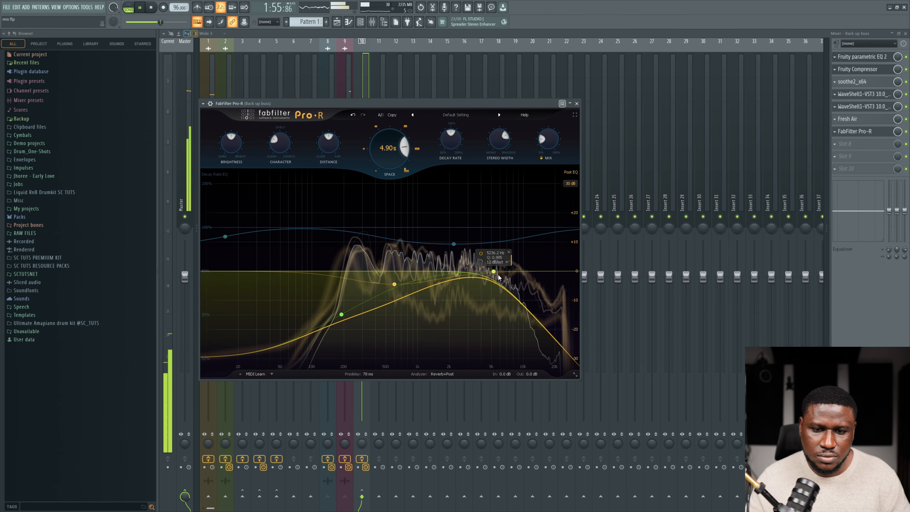
left_click_drag(492, 277, 477, 277)
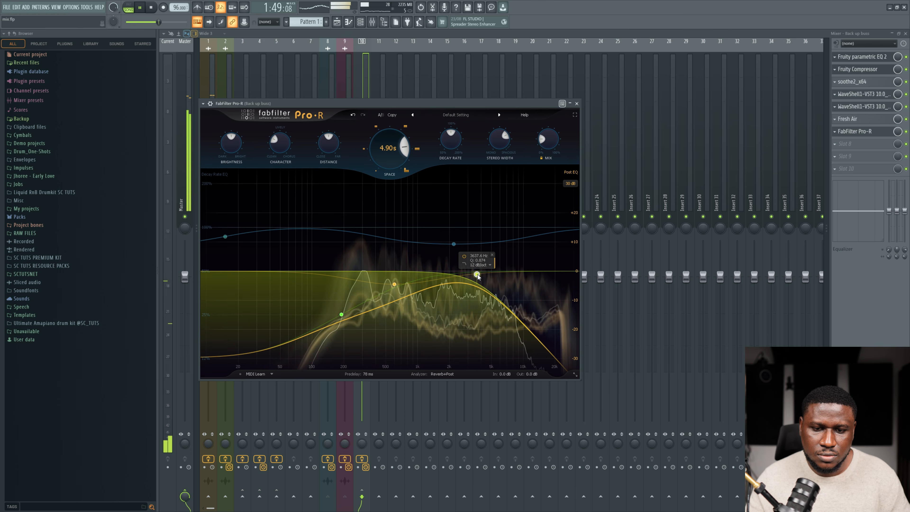
left_click_drag(477, 277, 480, 273)
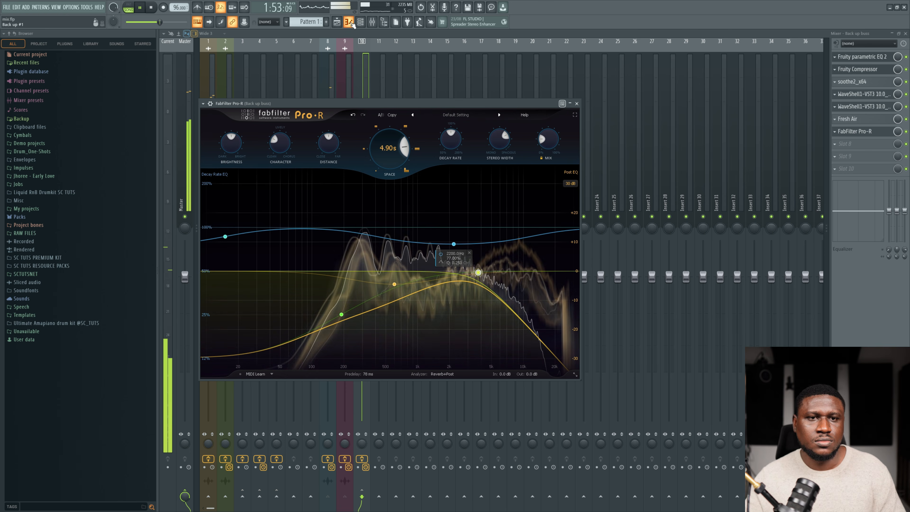
Step: In the Playlist, solo the Beat track and re-enable the mixed vocal tracks 2 to 5 for comparison with the raw vocals
left_click(337, 21)
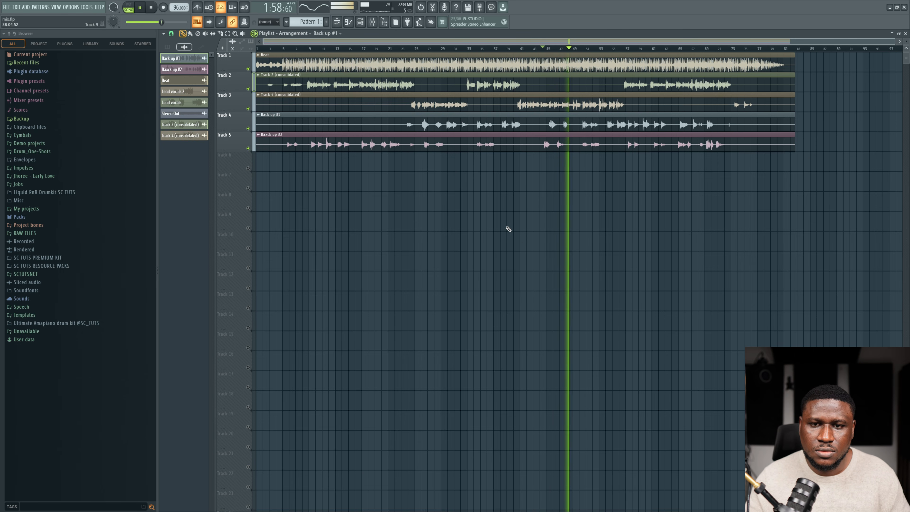
key("space")
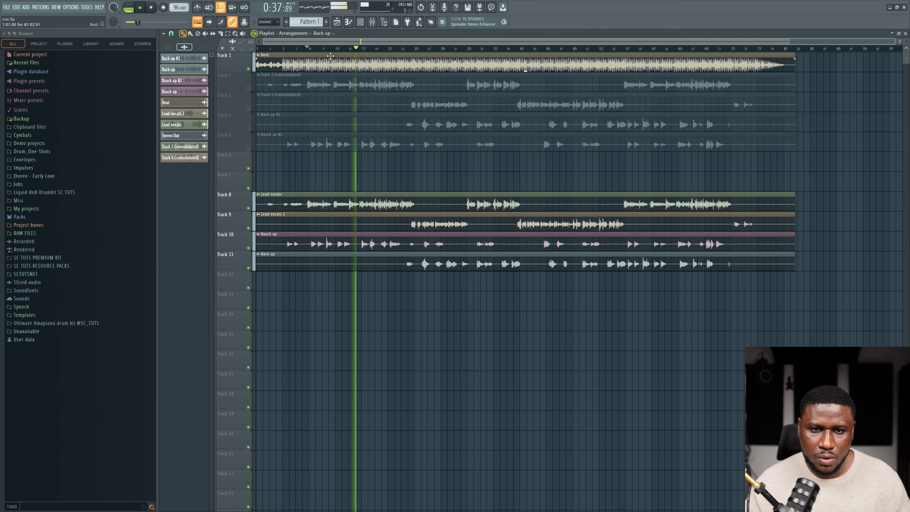
right_click(248, 69)
left_click_drag(249, 89, 248, 148)
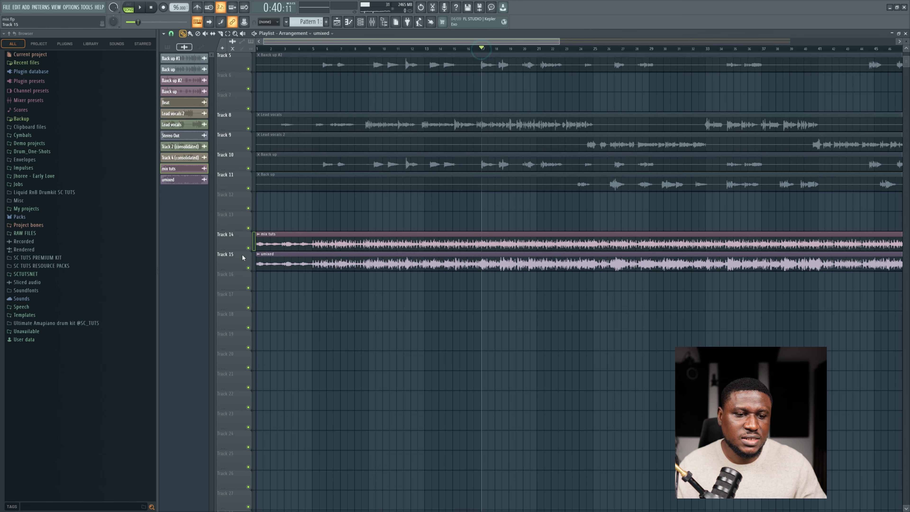
Step: Solo and play the mix tuts track, and compare the same section with the umixed track soloed
right_click(248, 248)
key("space")
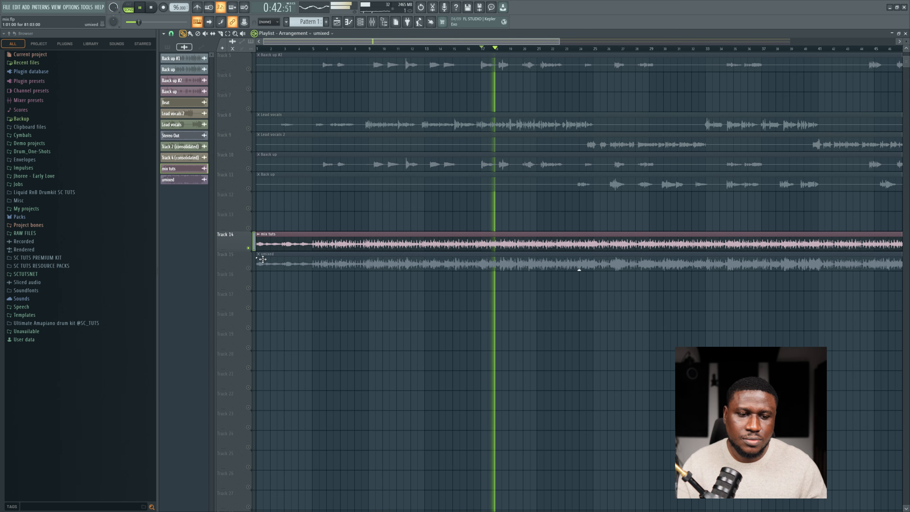
key("space")
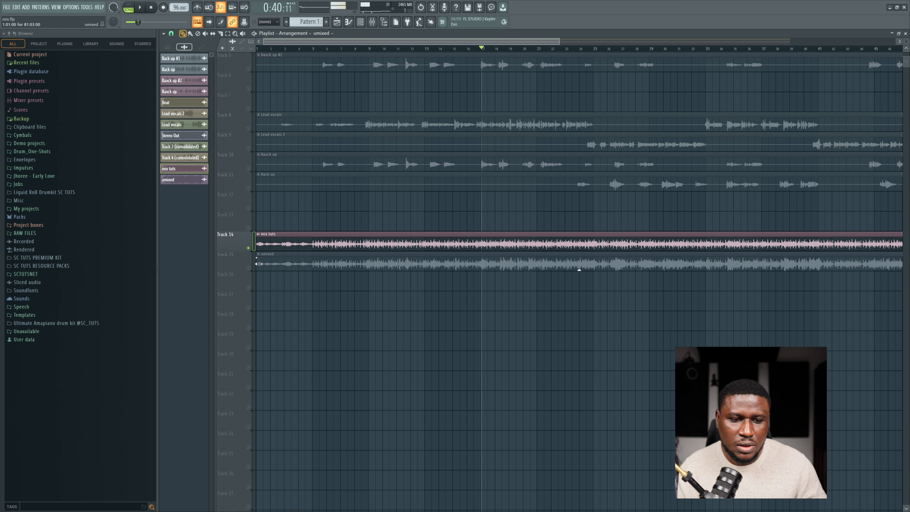
left_click(254, 268)
key("space")
scroll(515, 267, "down", 3)
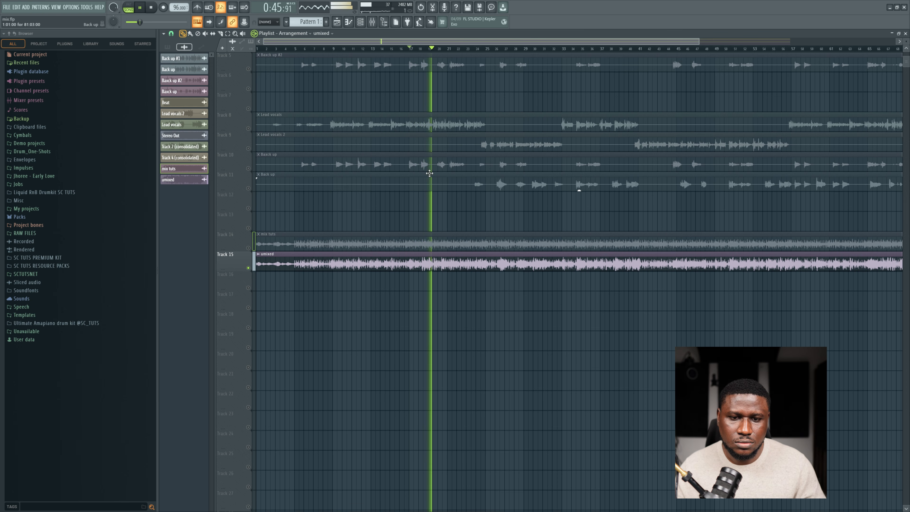
key("space")
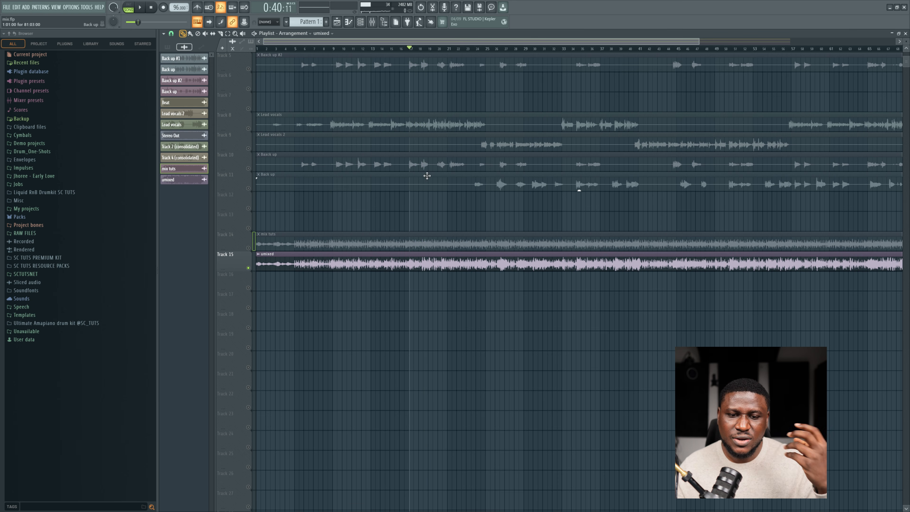
Step: Compare the umixed and mix tuts tracks again from bar 41, soloing and playing each in turn
scroll(558, 169, "down", 1, "ctrl")
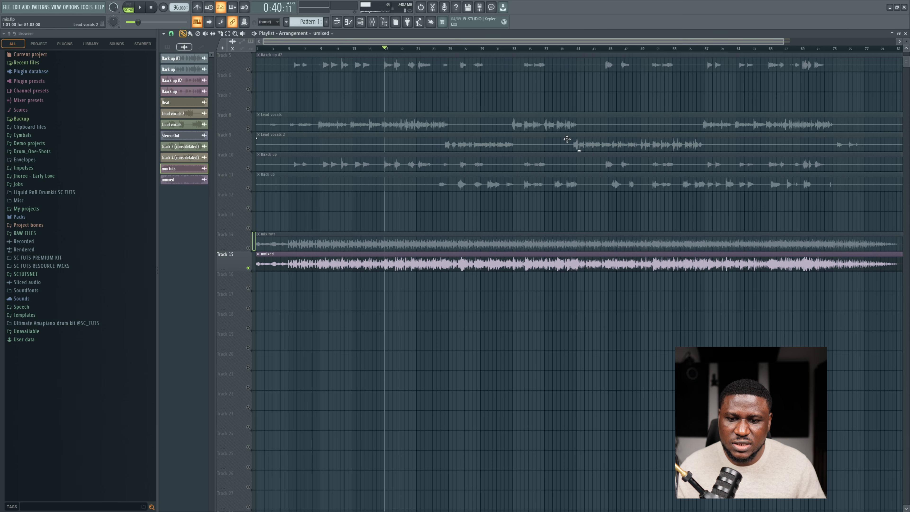
left_click(579, 50)
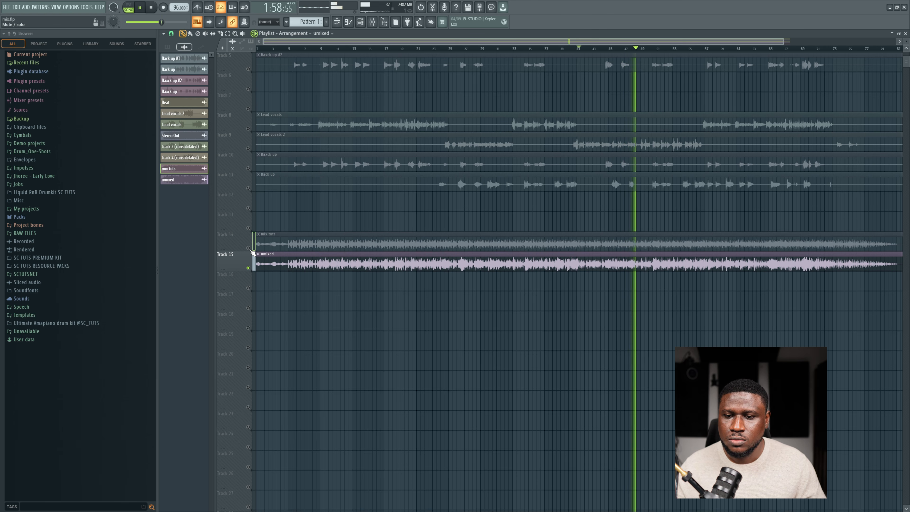
key("space")
left_click(248, 249, "ctrl")
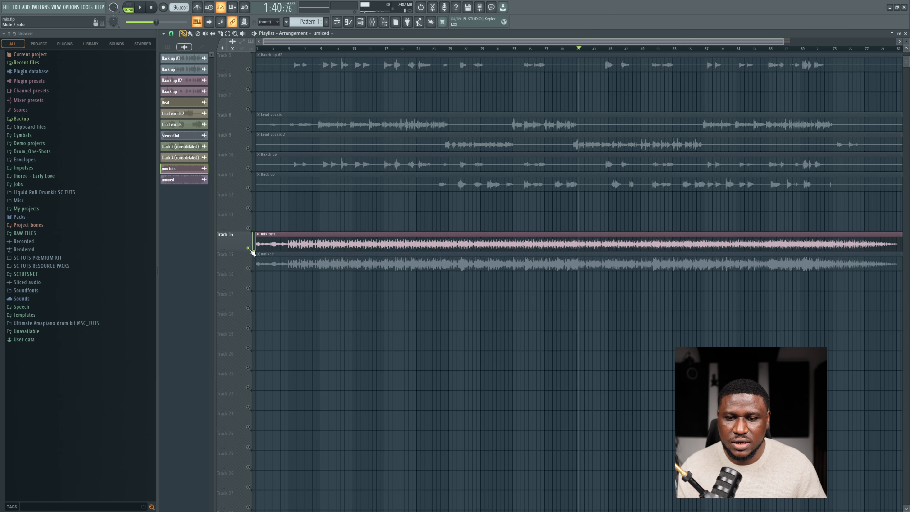
key("space")
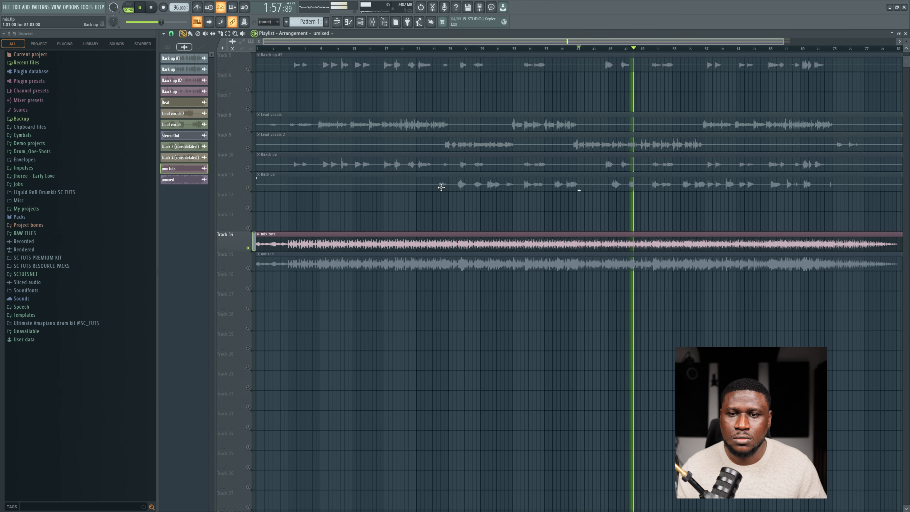
key("space")
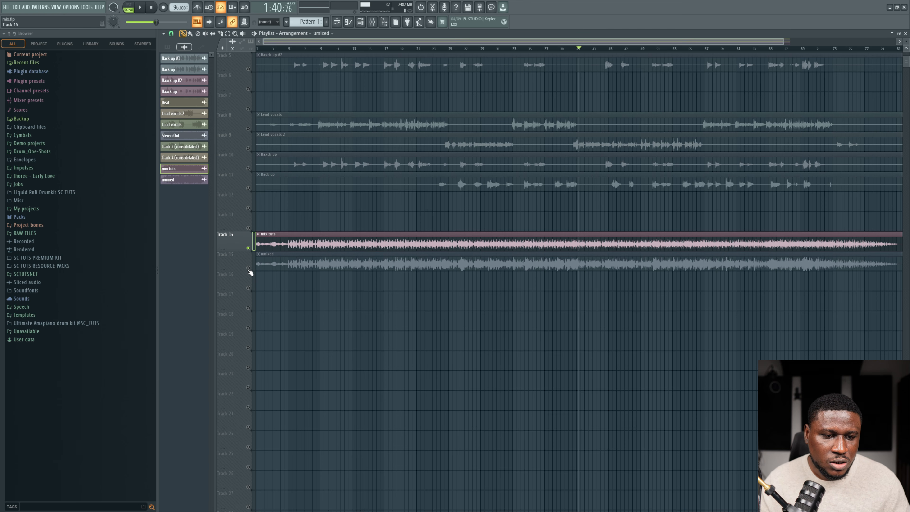
Step: Route the mix tuts channel to mixer insert 15 and select that insert for processing
double_click(393, 246)
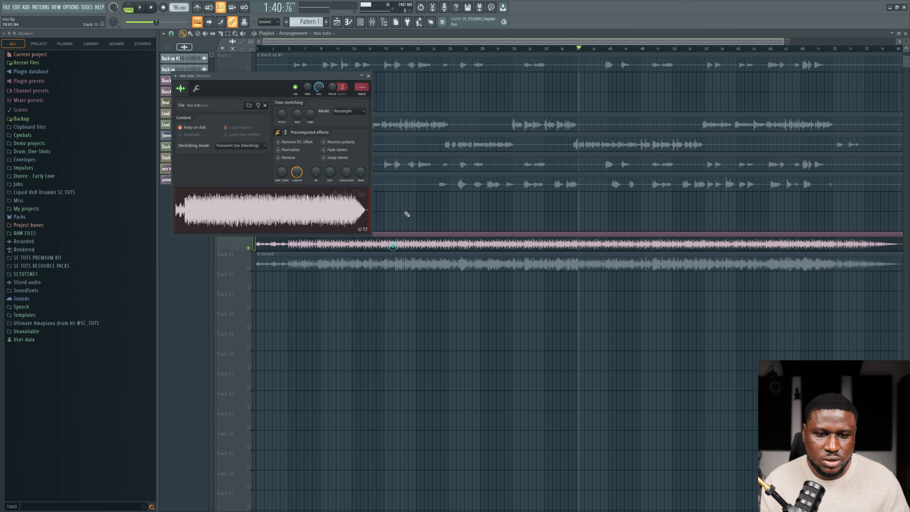
left_click(373, 22)
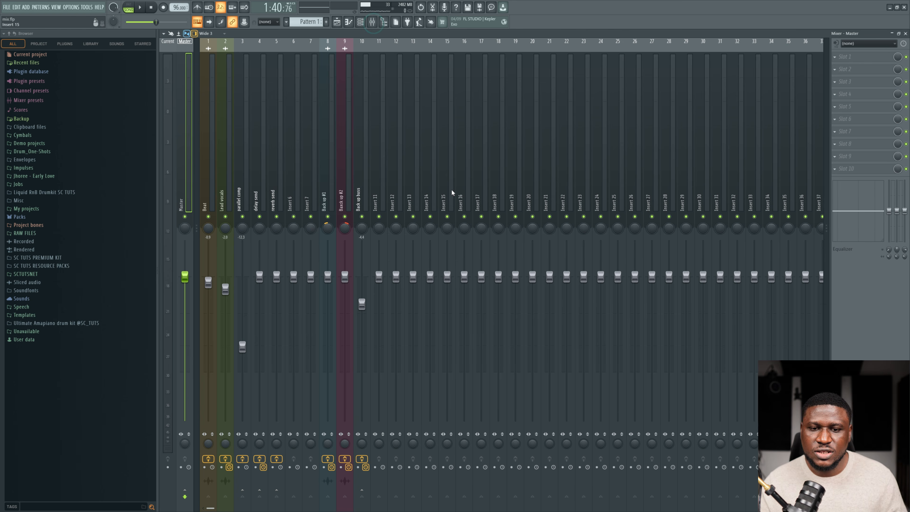
left_click(444, 183)
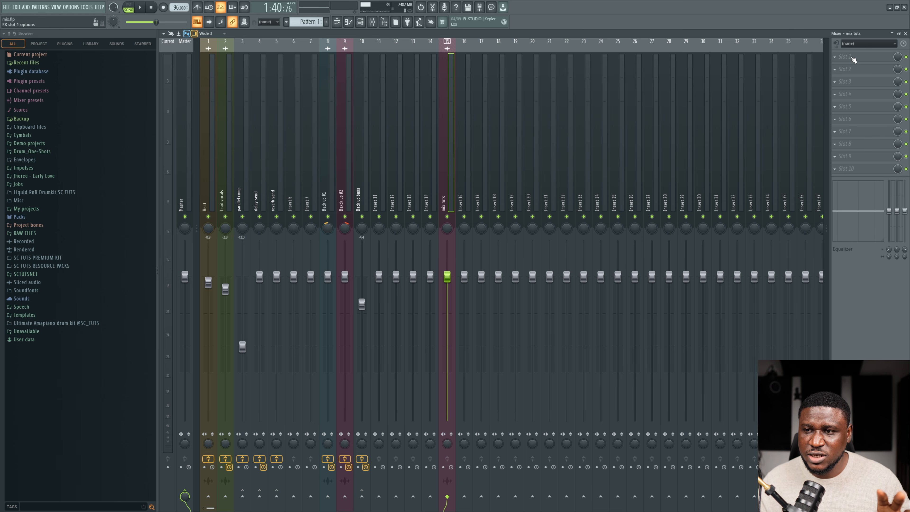
left_click(185, 167)
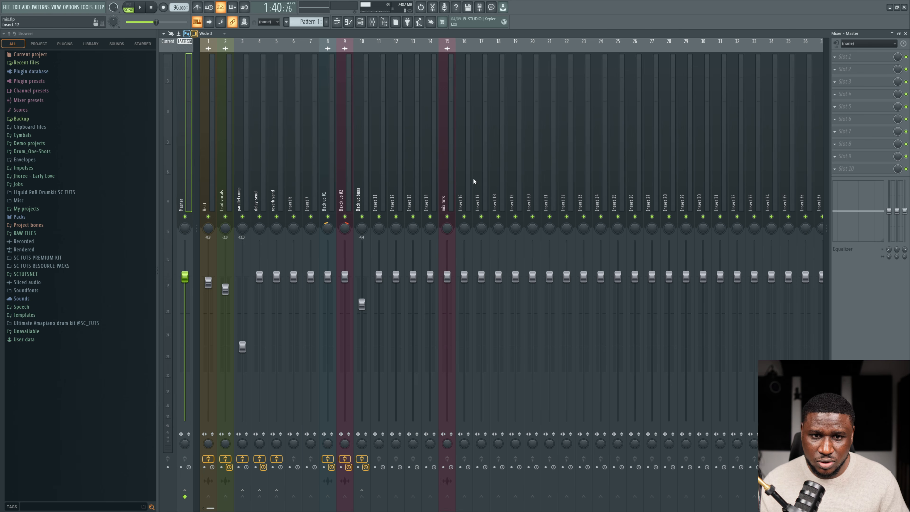
left_click(447, 145)
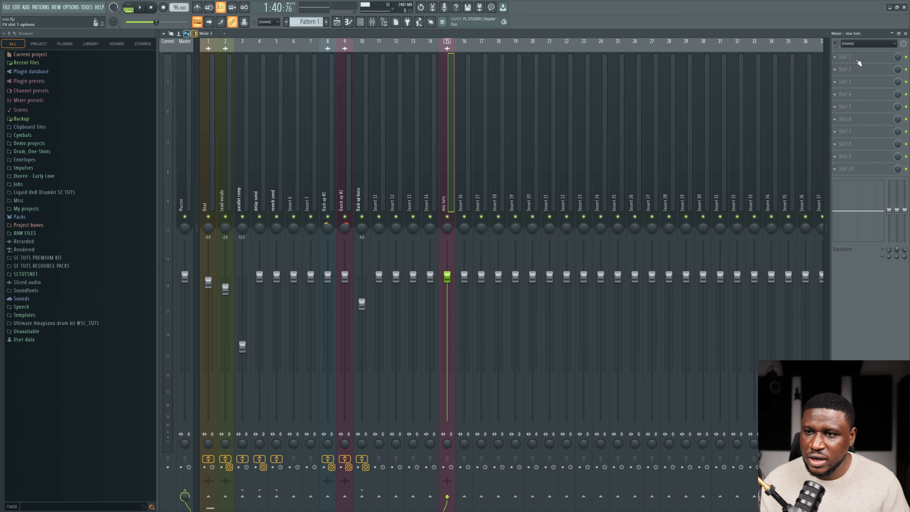
Step: Load Fruity Parametric EQ 2 into slot 1 of the mix tuts insert and place its window over the mixer
left_click(859, 62)
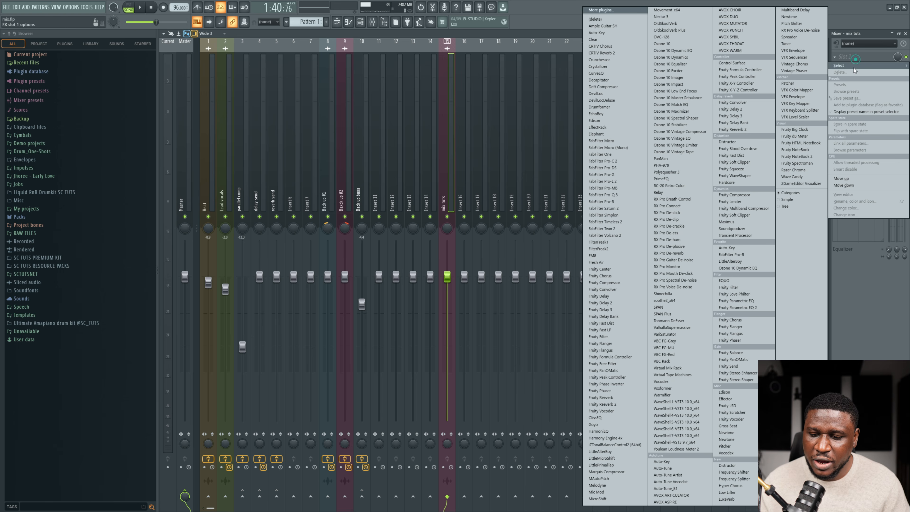
left_click(751, 308)
left_click_drag(322, 72, 518, 97)
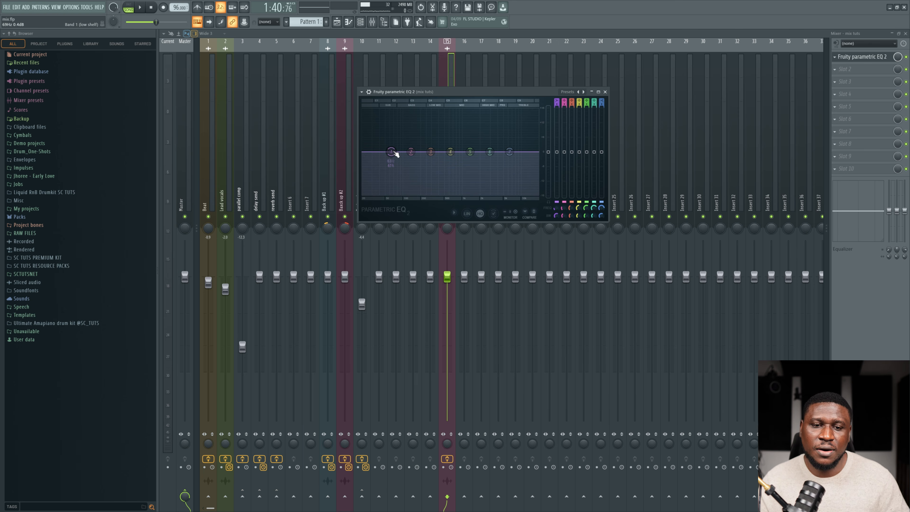
Step: Turn EQ band 1 into a steep high-pass filter at about 33 Hz
right_click(375, 154)
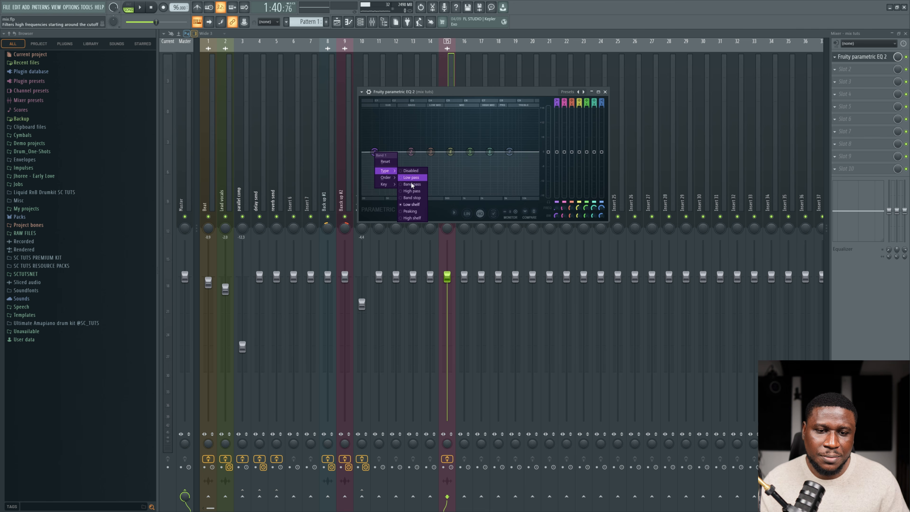
left_click(413, 187)
right_click(373, 151)
mouse_move(386, 177)
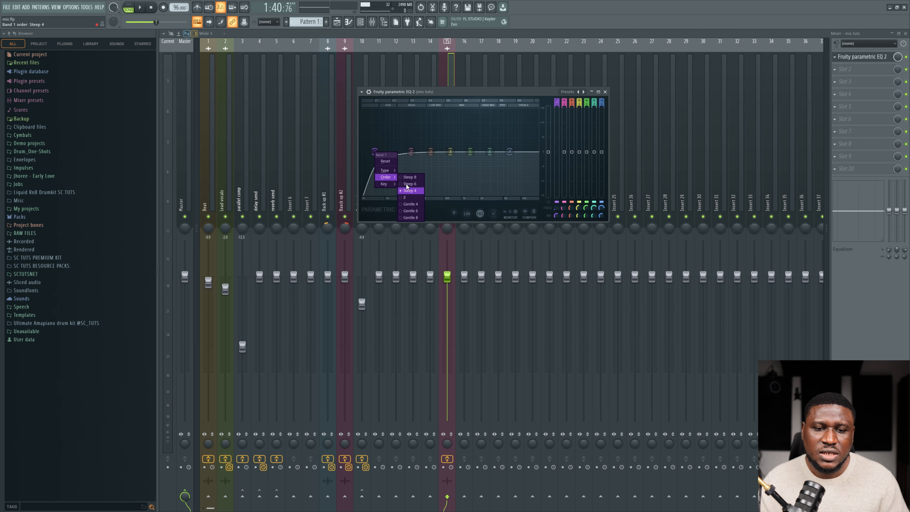
left_click(410, 177)
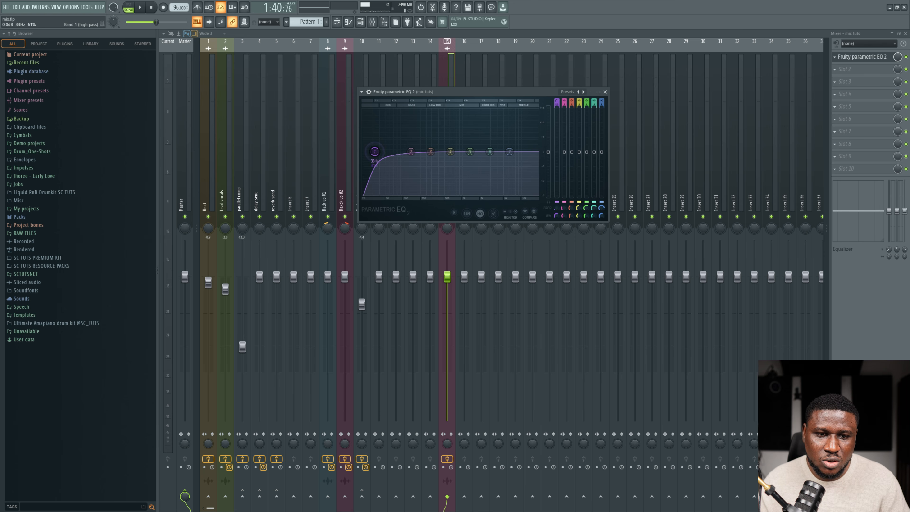
Step: Play the mix tuts track from the same section to audition the low cut on the EQ spectrum
key("space")
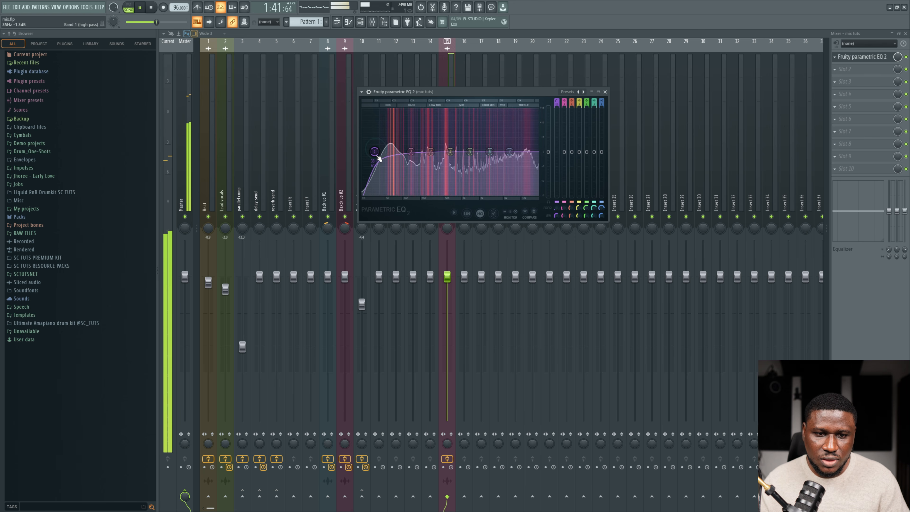
key("space")
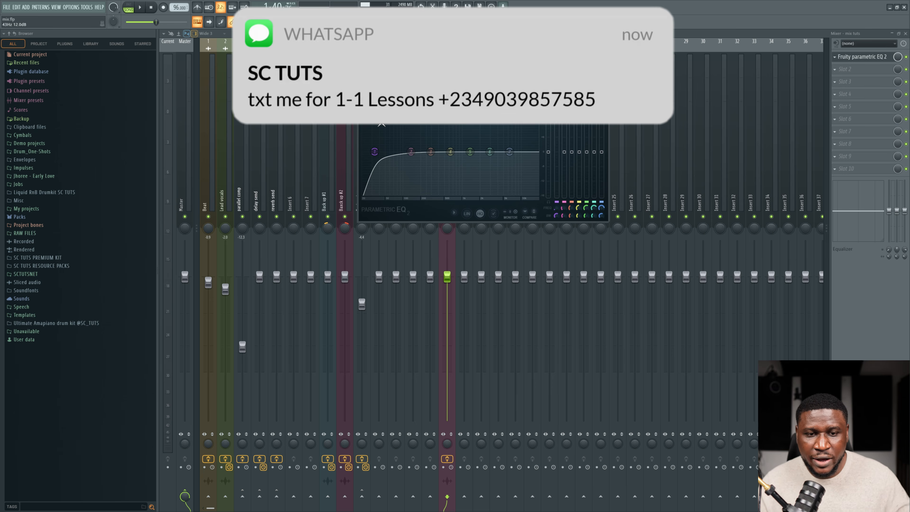
key("space")
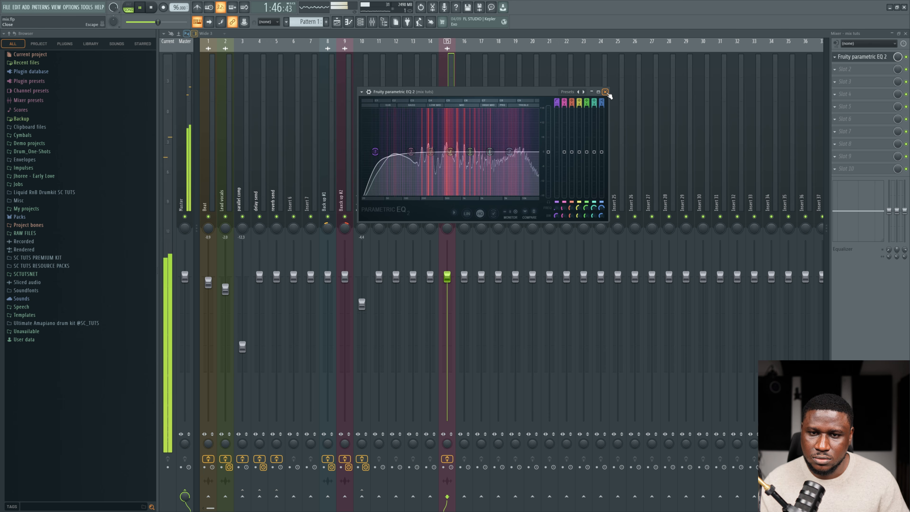
key("space")
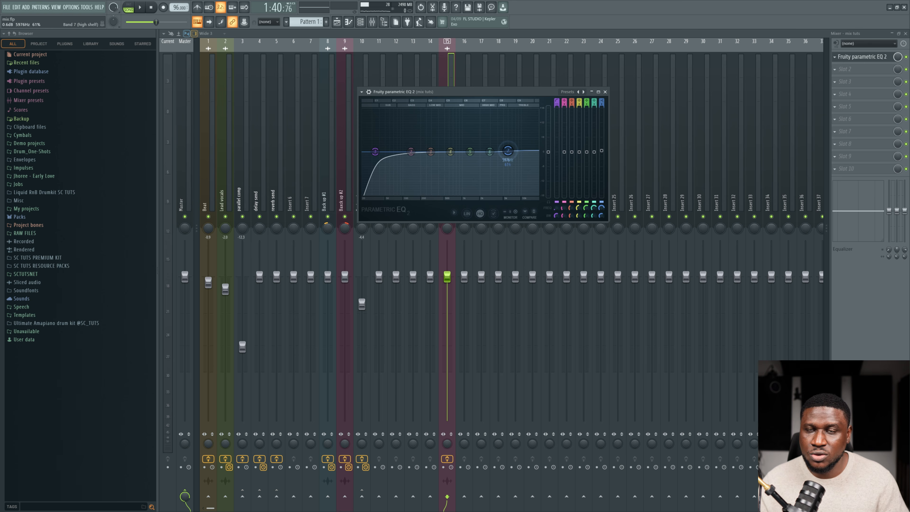
Step: Lower the high-shelf band 7 at around 6 kHz slightly below 0 dB and play the track to check it
left_click_drag(512, 155, 513, 155)
key("space")
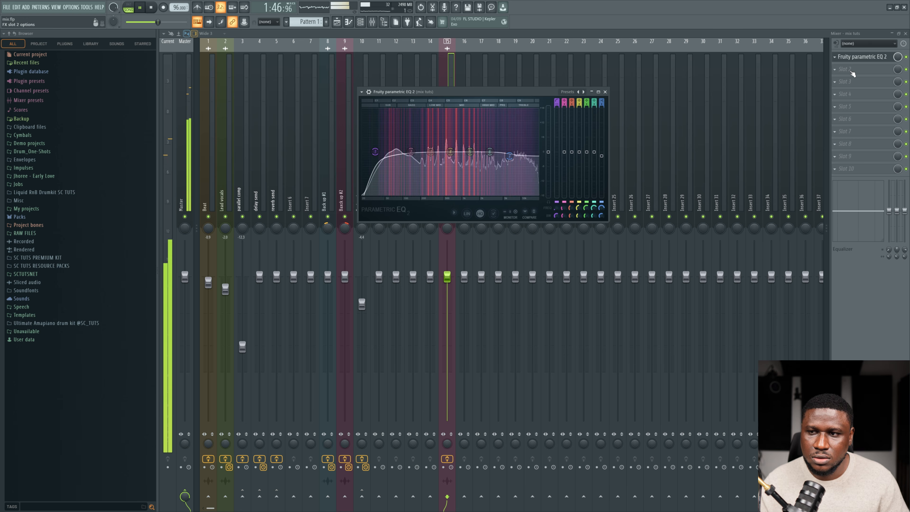
key("space")
Step: Load CLA-76 Stereo from WaveShell1-VST3 10.0 into slot 2 of the mix tuts insert and move its window over the mixer
left_click(851, 71)
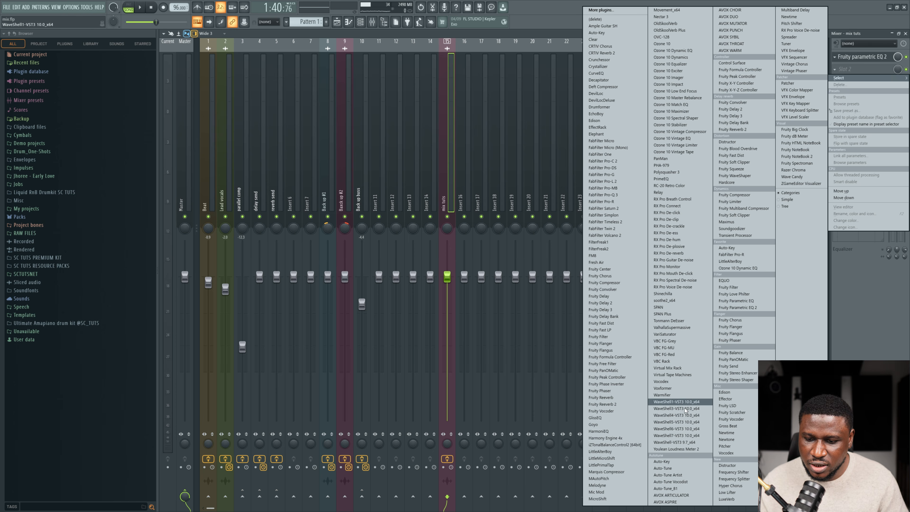
left_click(682, 401)
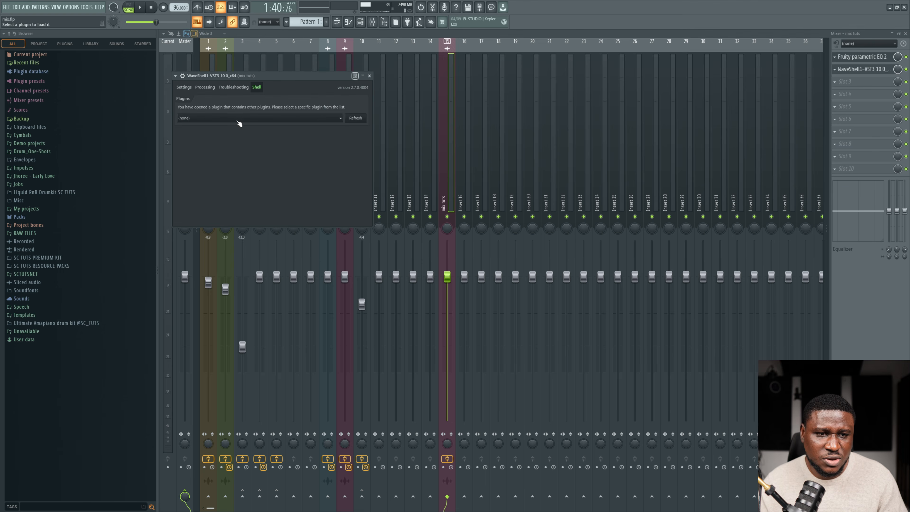
left_click(237, 122)
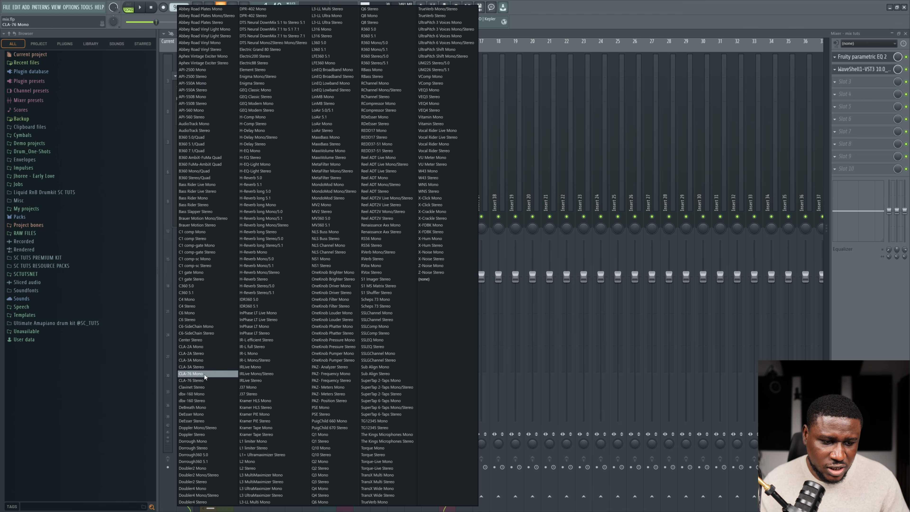
left_click(205, 380)
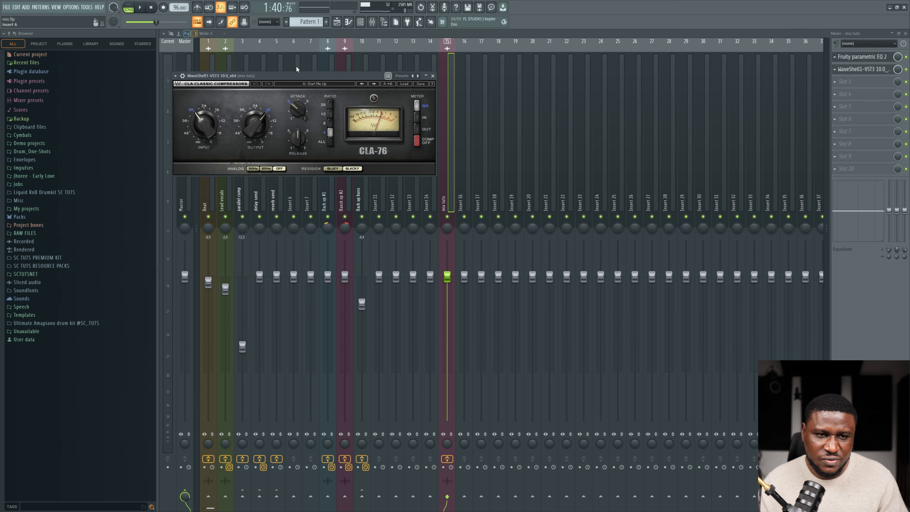
left_click_drag(299, 74, 516, 127)
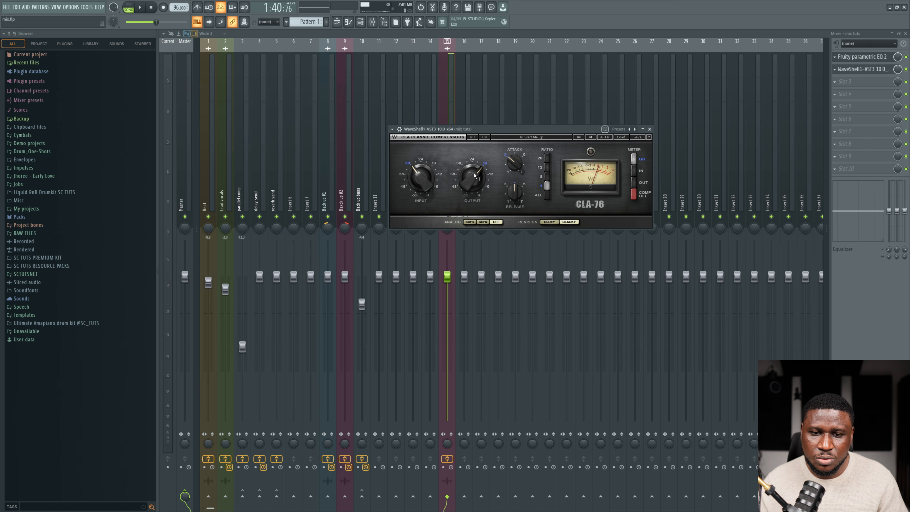
Step: Set the CLA-76 input to -37.6 and the output to -15.0 while playing the track
key("space")
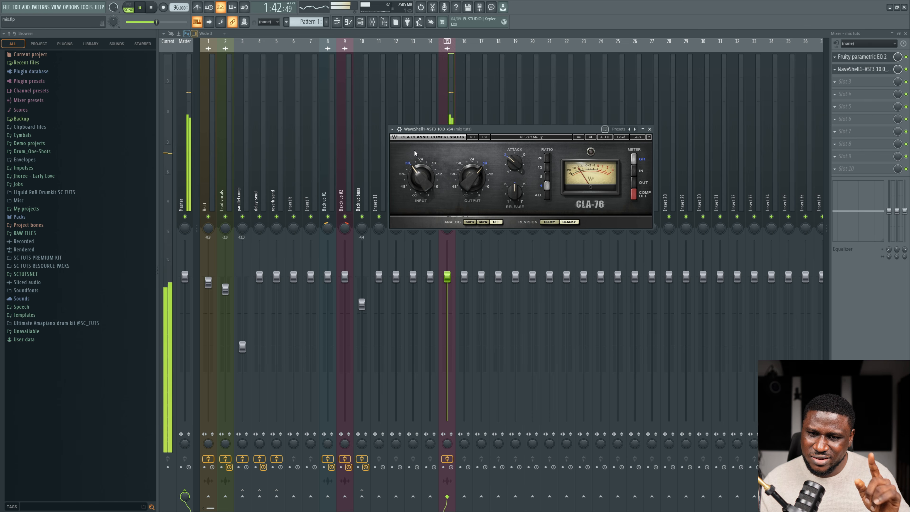
key("space")
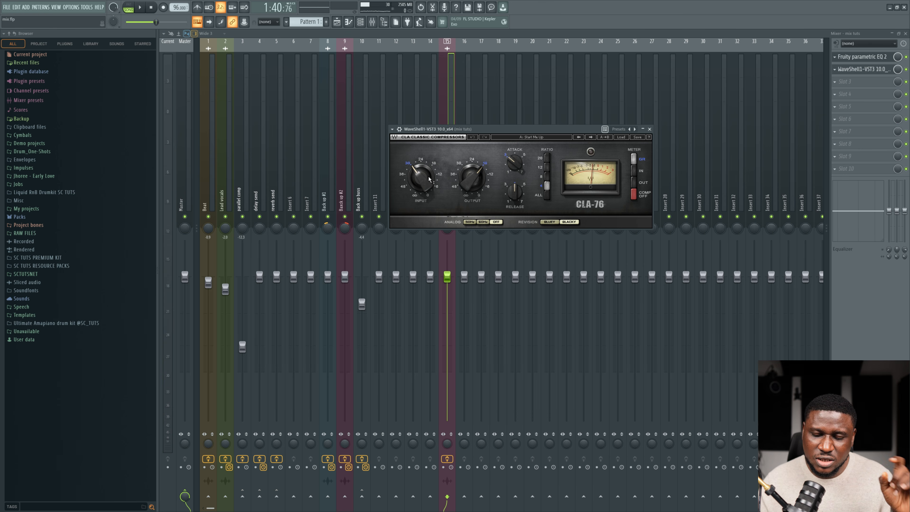
mouse_move(429, 178)
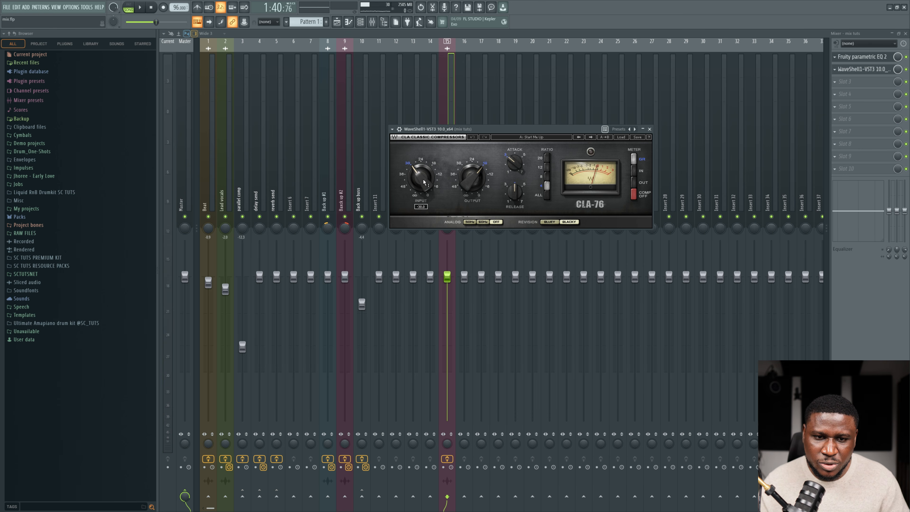
key("space")
key("space")
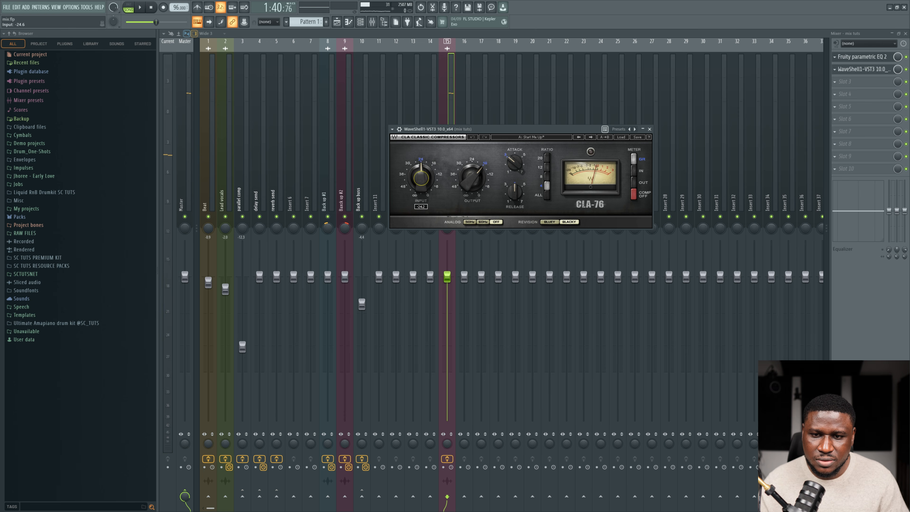
key("space")
left_click_drag(425, 178, 425, 195)
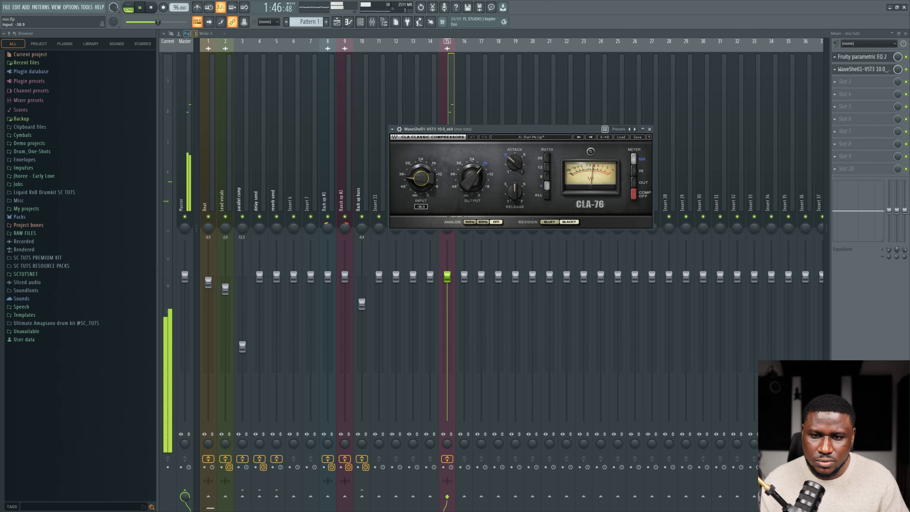
left_click_drag(421, 182, 425, 181)
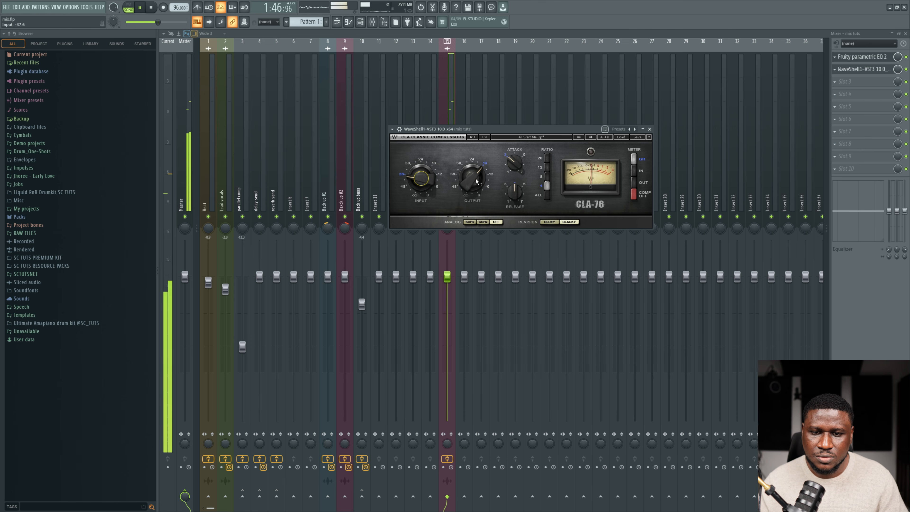
left_click_drag(478, 180, 476, 176)
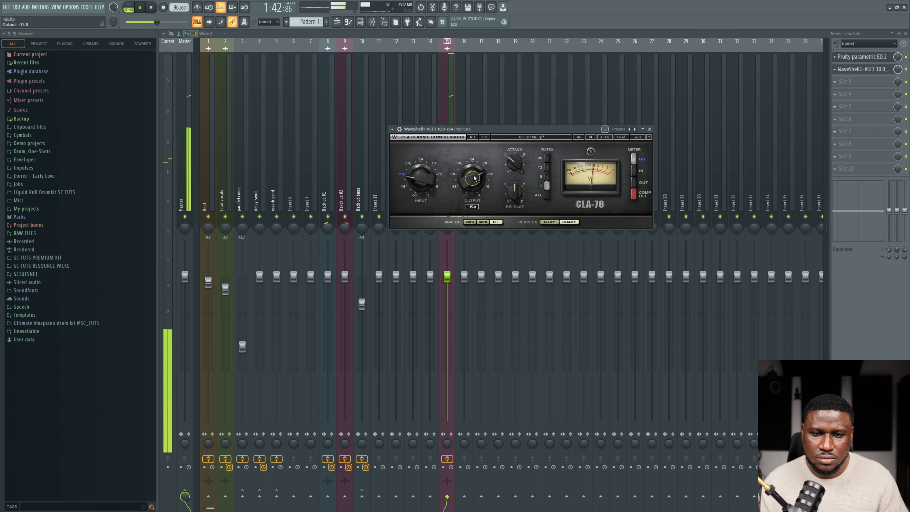
Step: Compare the playing track with CLA-76 bypassed and enabled, leave the compressor on, and close its window
left_click(399, 129)
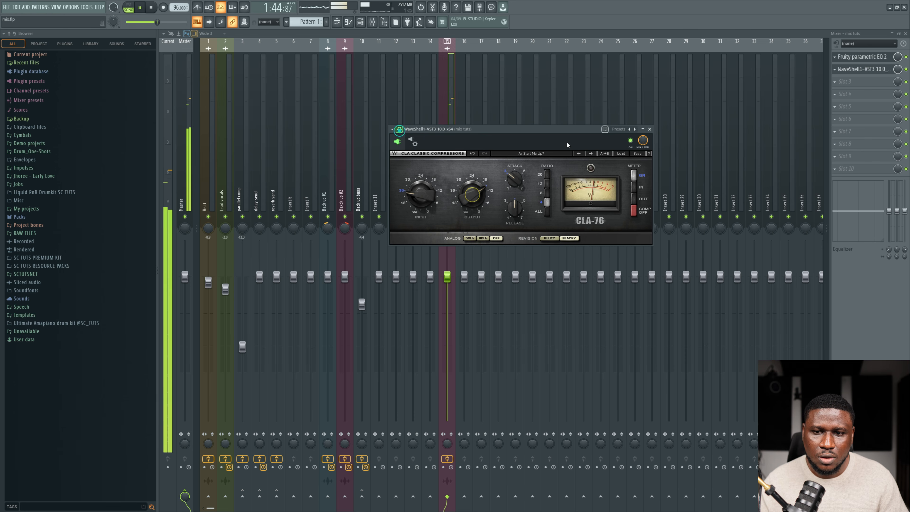
key("space")
key("space")
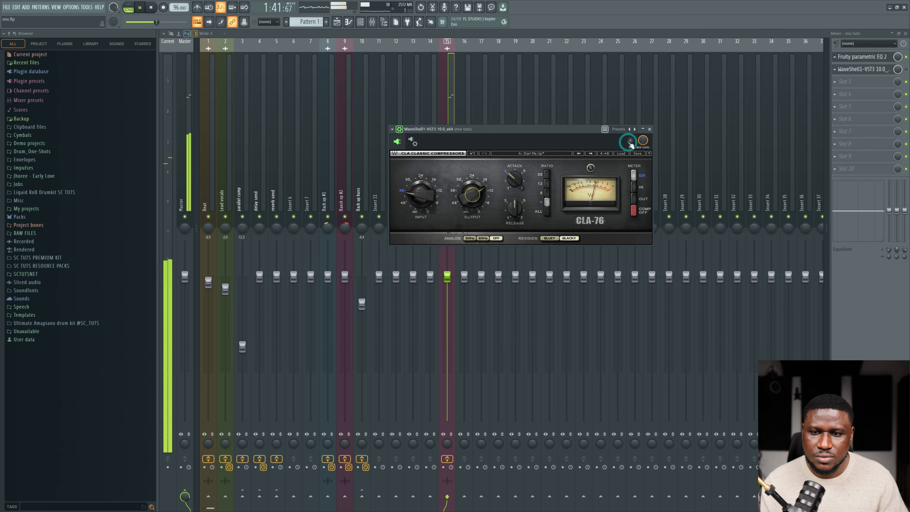
left_click(630, 141)
left_click(630, 141)
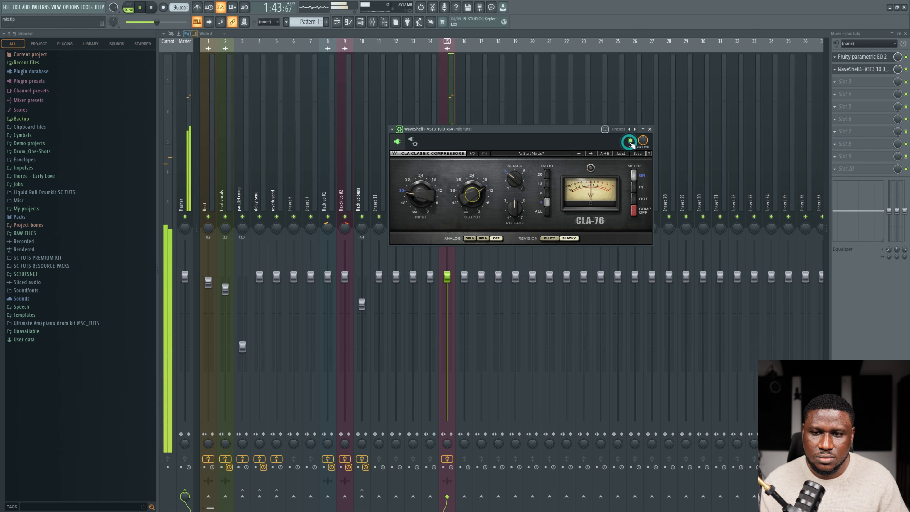
left_click(630, 141)
left_click(630, 141)
left_click(630, 140)
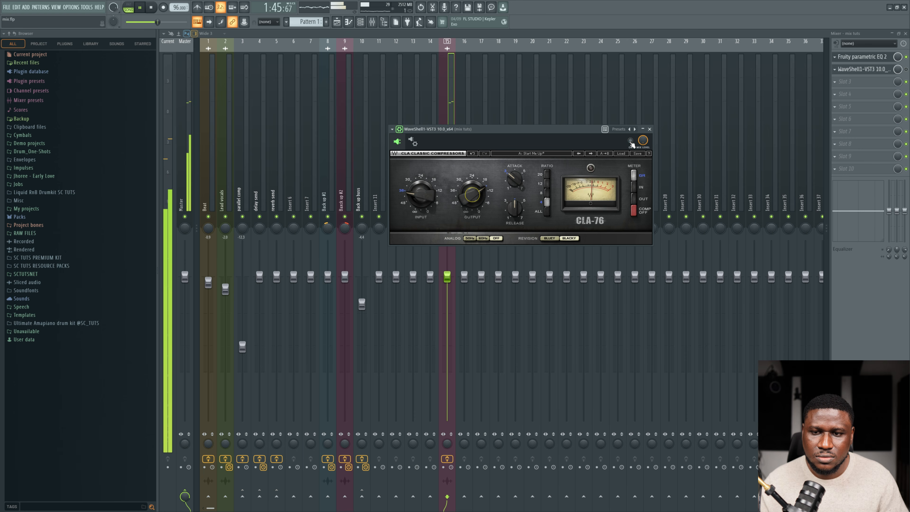
left_click(630, 141)
key("space")
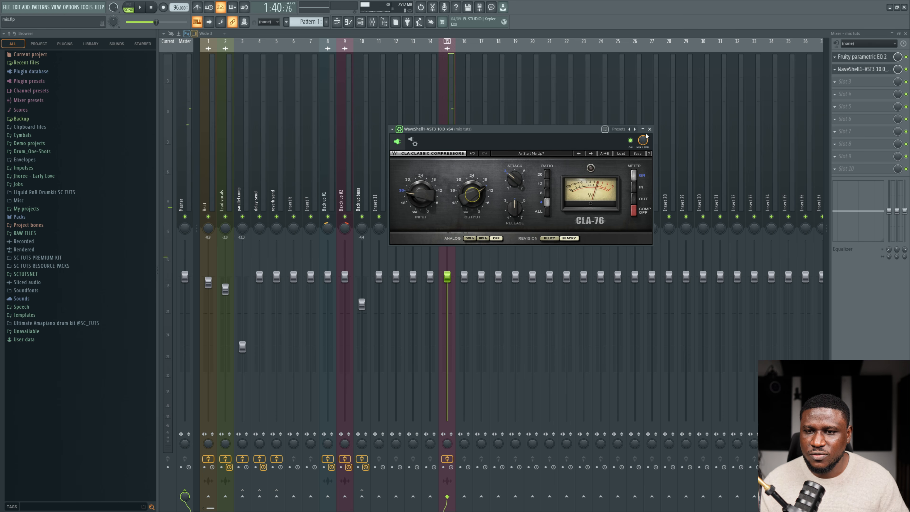
left_click(651, 130)
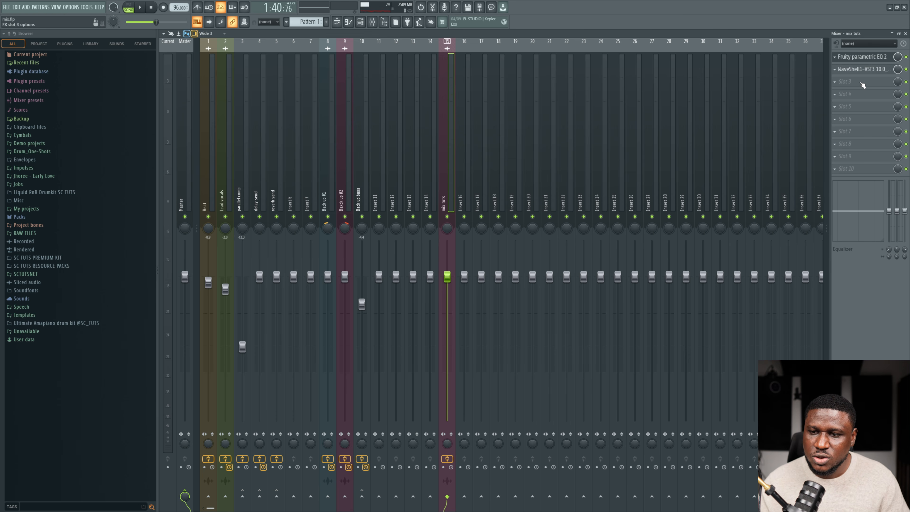
Step: Load Virtual Tape Machines into slot 3 of the mix tuts insert and move its window over the mixer
left_click(861, 84)
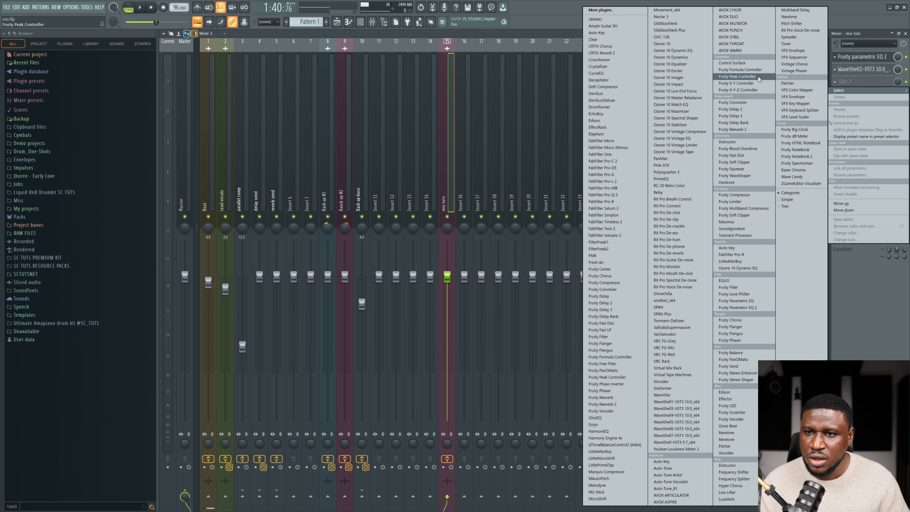
left_click(731, 37)
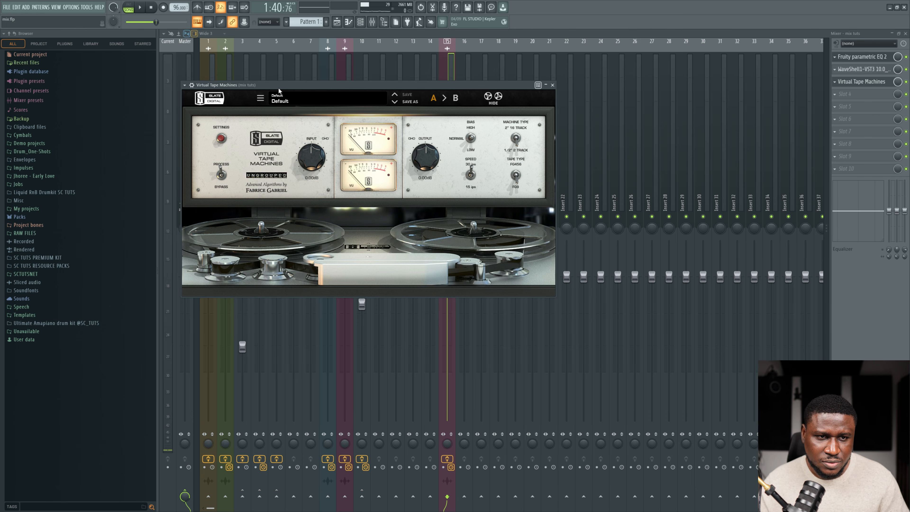
left_click_drag(278, 87, 379, 111)
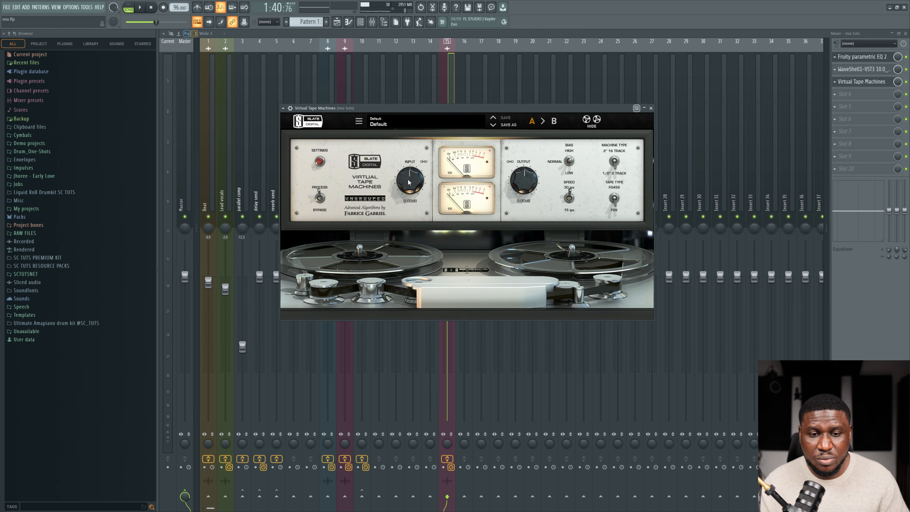
Step: Adjust the Virtual Tape Machines input gain during playback to about -1.89 dB, with output gain at +1.89 dB
mouse_move(408, 182)
left_mouse_down()
mouse_move(411, 149)
mouse_move(414, 211)
mouse_move(411, 174)
left_mouse_up()
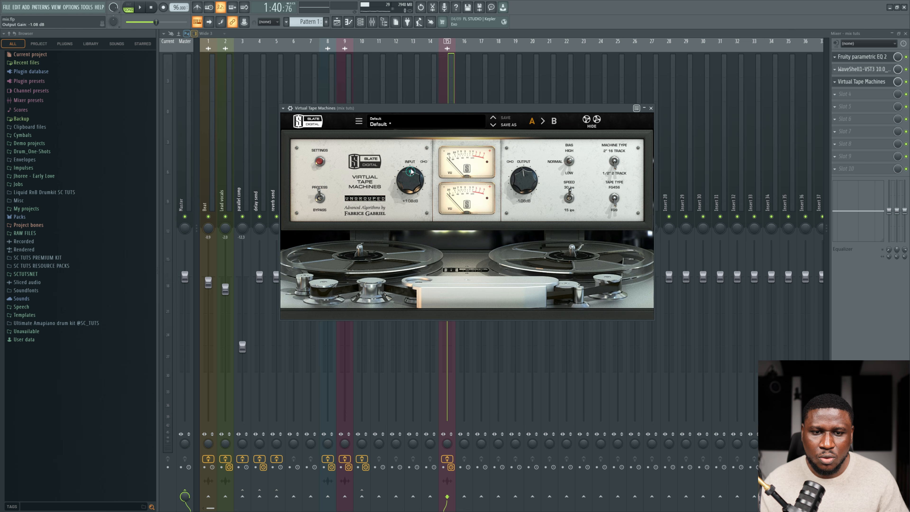
left_click(409, 111)
key("space")
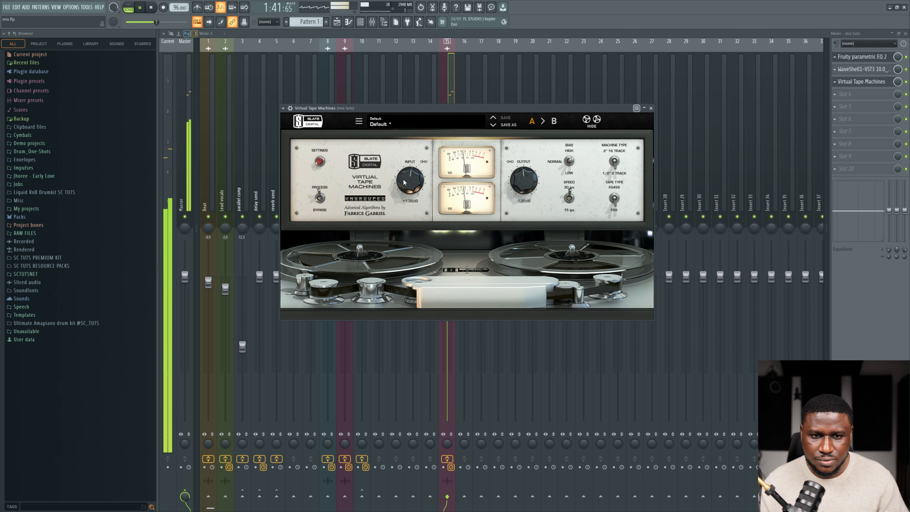
left_click_drag(403, 181, 408, 194)
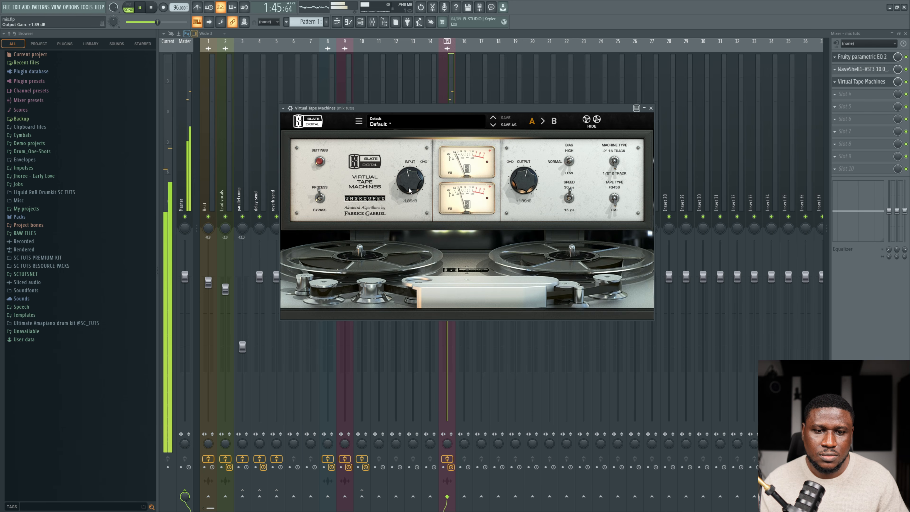
Step: Compare the playing track with Virtual Tape Machines bypassed and enabled, leave it on, and close its window
left_click(290, 108)
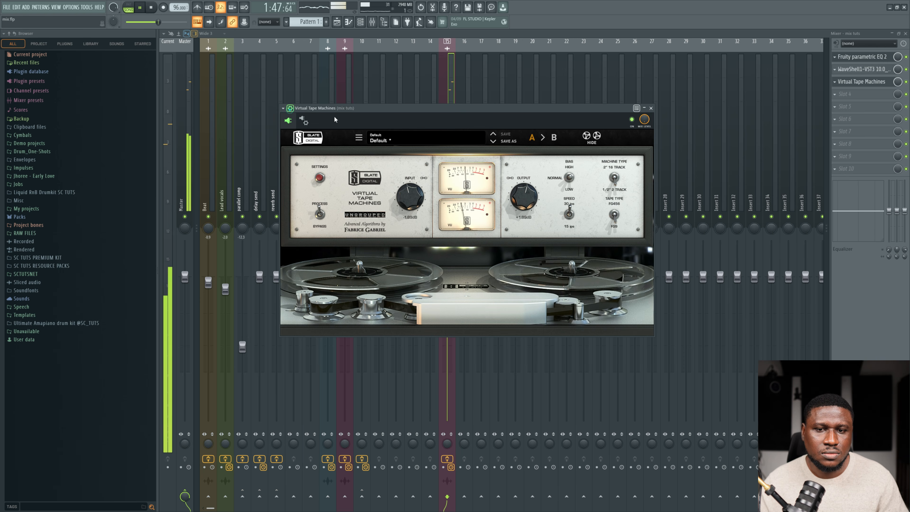
left_click(632, 120)
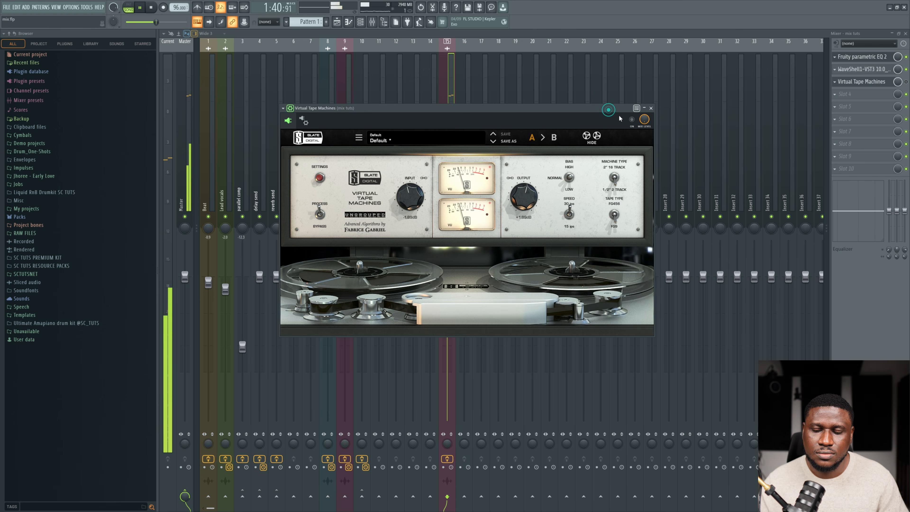
left_click(632, 121)
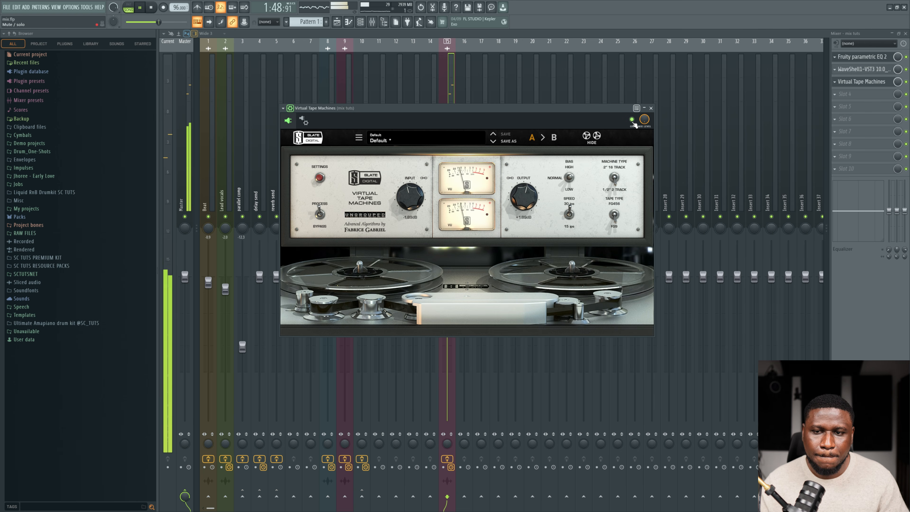
key("space")
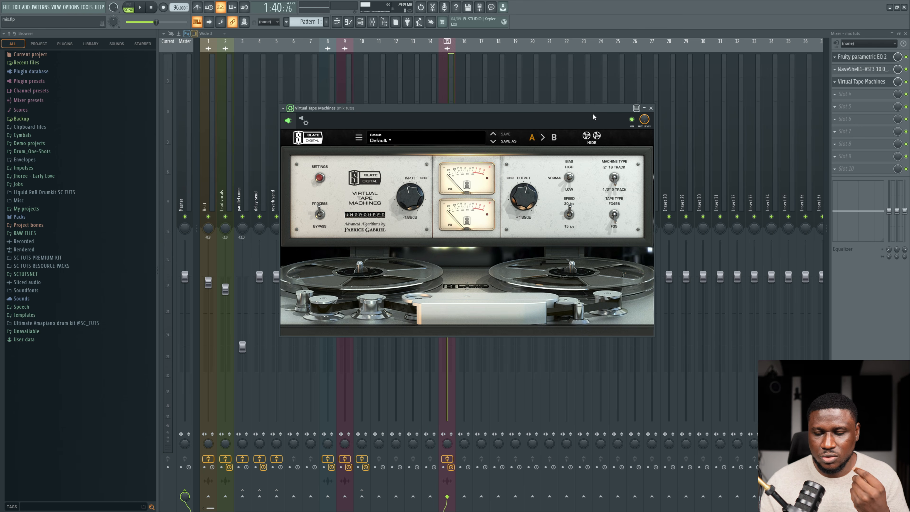
left_click(632, 120)
key("space")
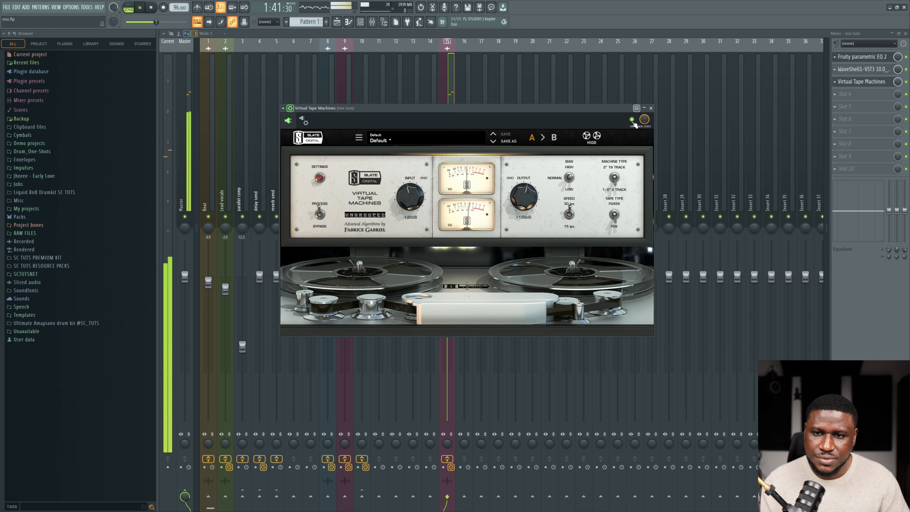
left_click(632, 120)
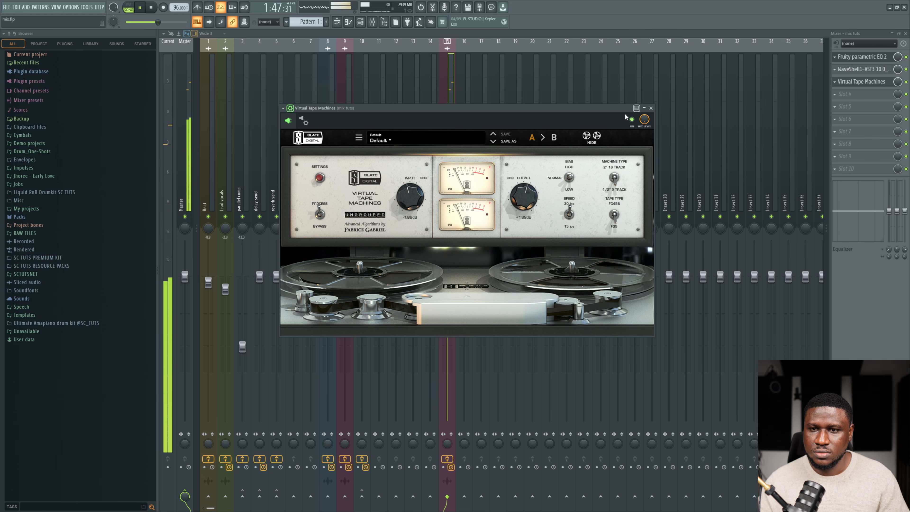
key("space")
left_click(651, 108)
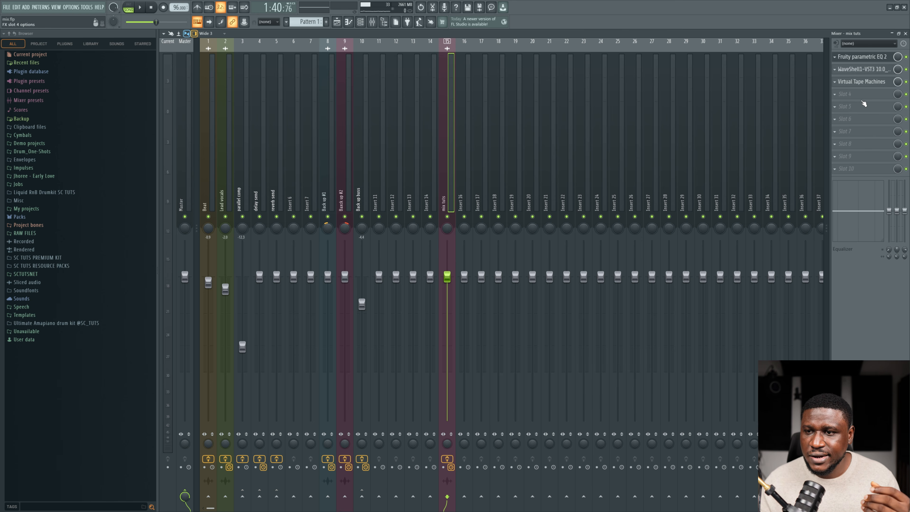
Step: Load Ozone 10 Maximizer into slot 4 and Youlean Loudness Meter 2 into slot 10 of the mix tuts insert
left_click(860, 94)
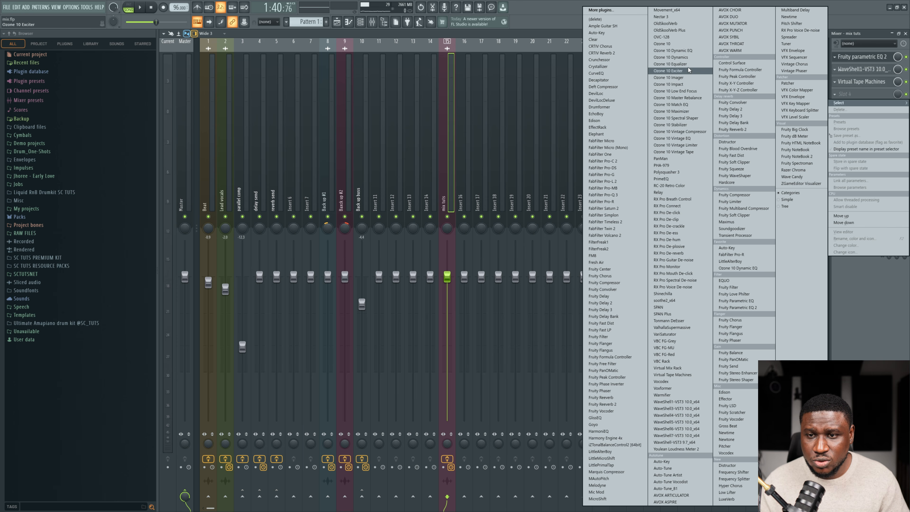
left_click(673, 112)
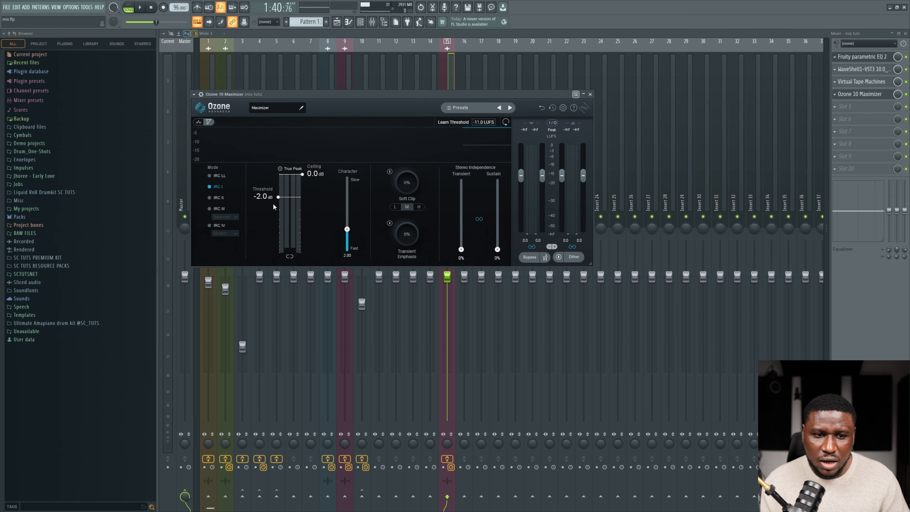
left_click(852, 169)
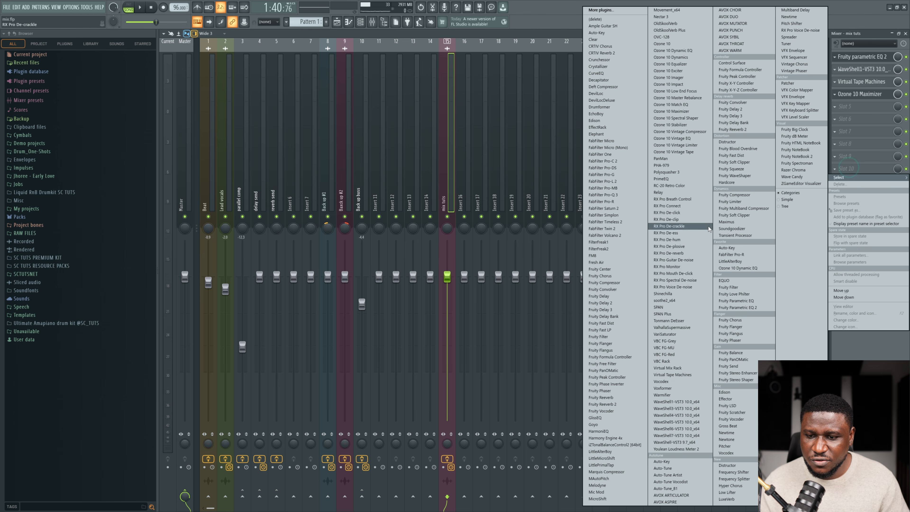
left_click(692, 448)
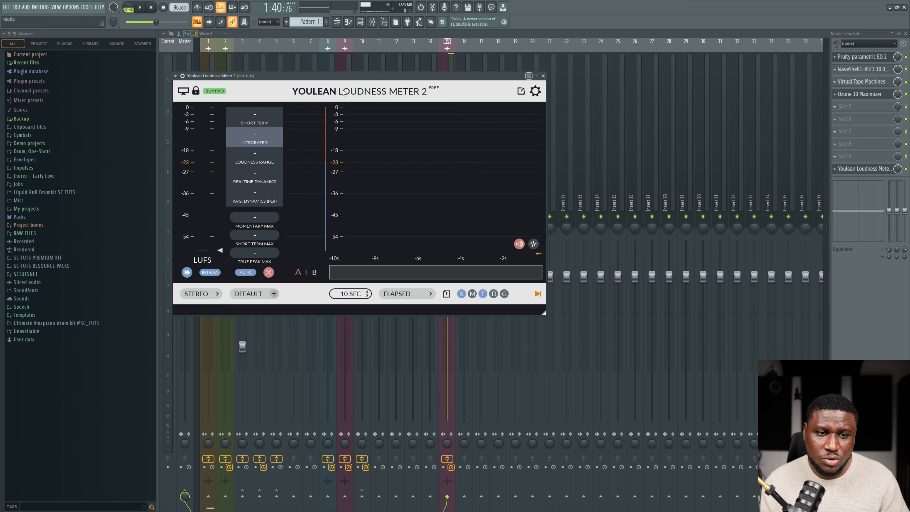
Step: Detach the loudness meter and Maximizer windows and arrange them so both stay visible over the mixer
left_click_drag(359, 77, 501, 78)
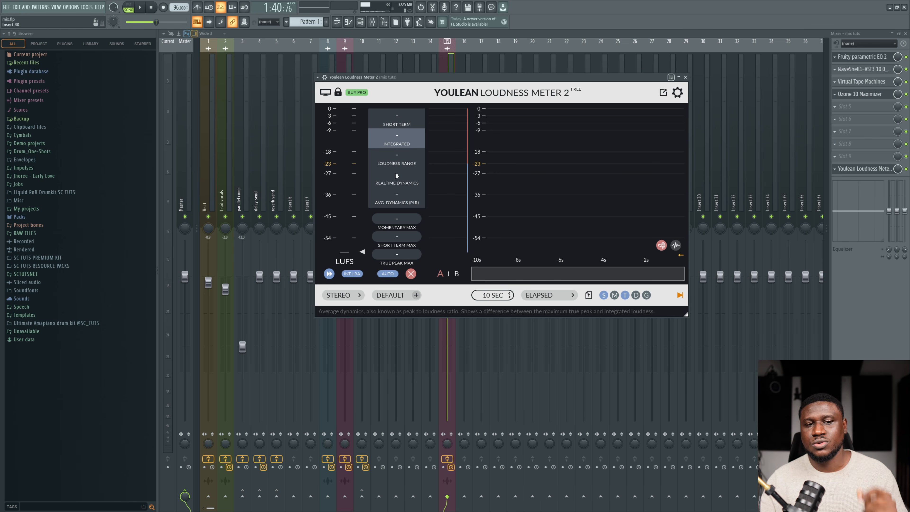
left_click(317, 77)
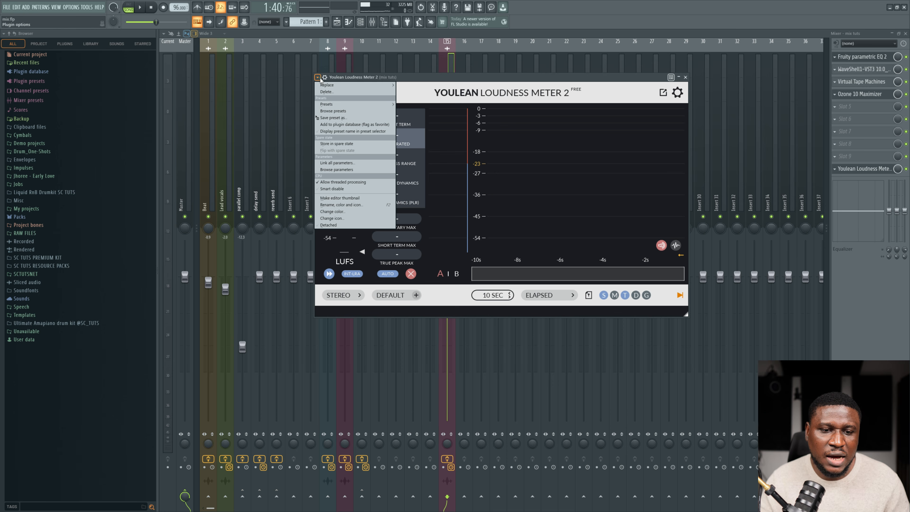
left_click(354, 225)
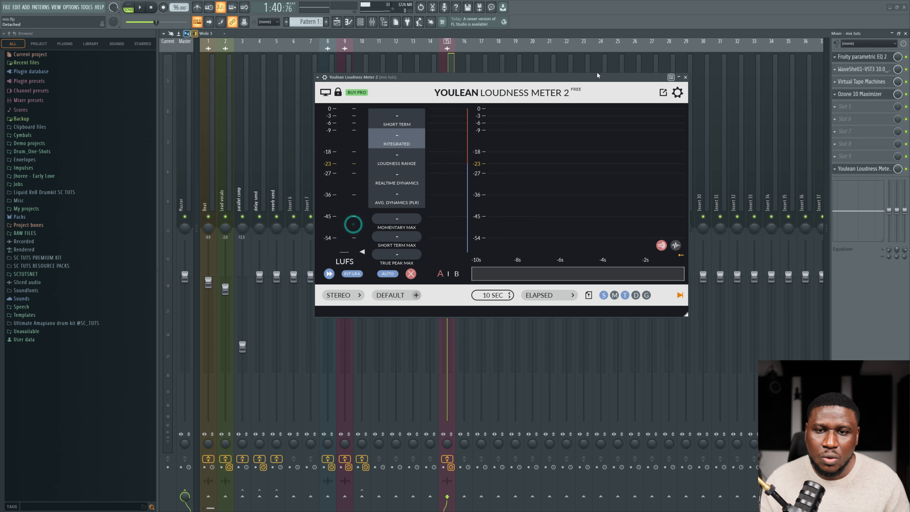
left_click_drag(597, 76, 766, 269)
left_click(865, 95)
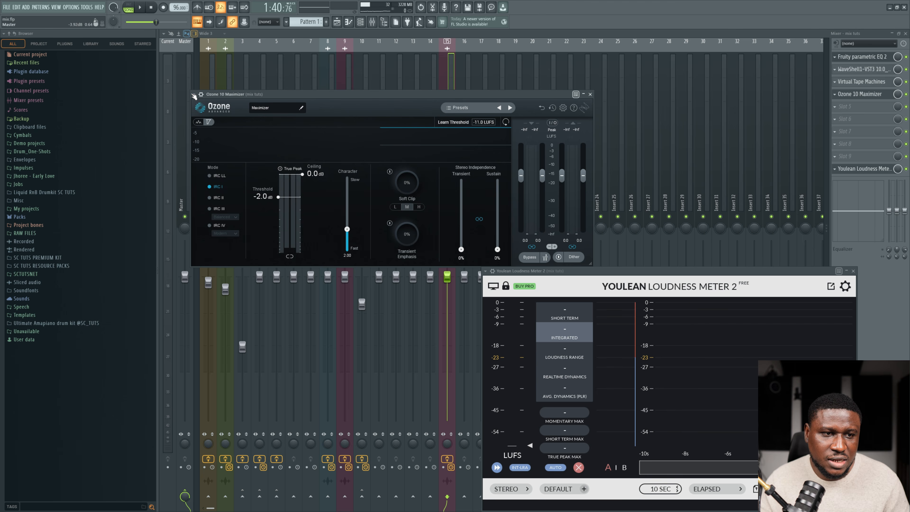
left_click(194, 95)
left_click(208, 244)
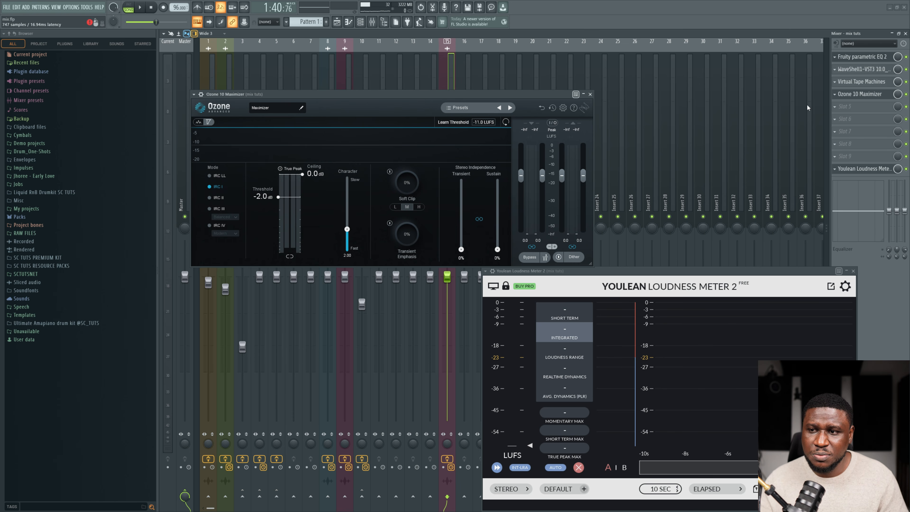
left_click_drag(386, 94, 374, 43)
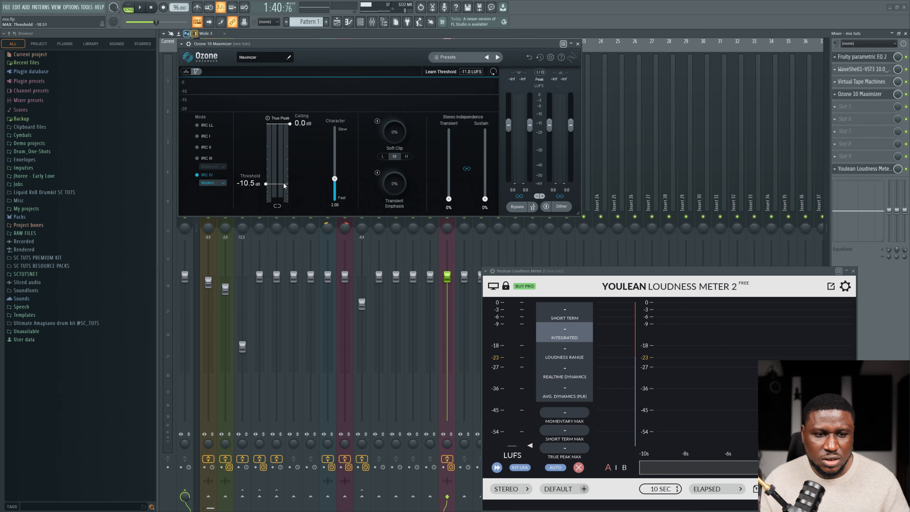
Step: Set the Maximizer to IRC IV mode, audition a -14.6 dB threshold, and settle on -7.3 dB while metering the loudness
left_click_drag(284, 185, 283, 194)
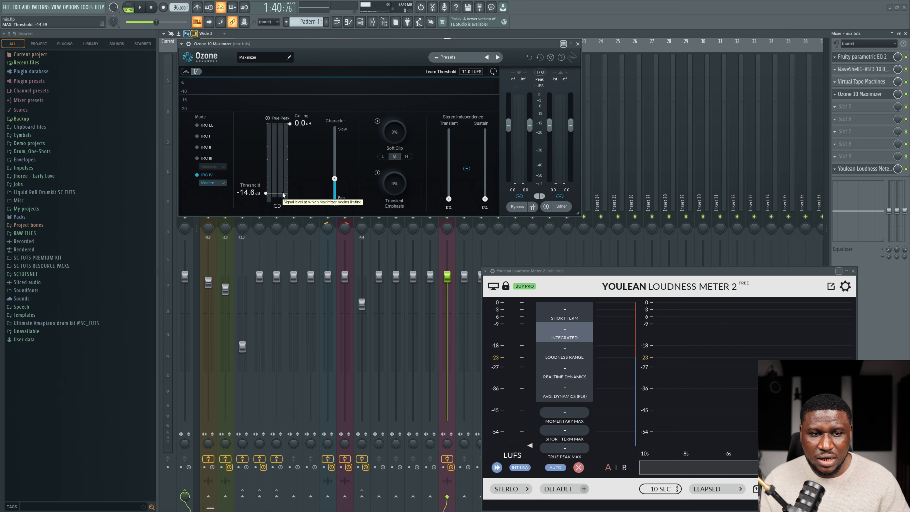
key("space")
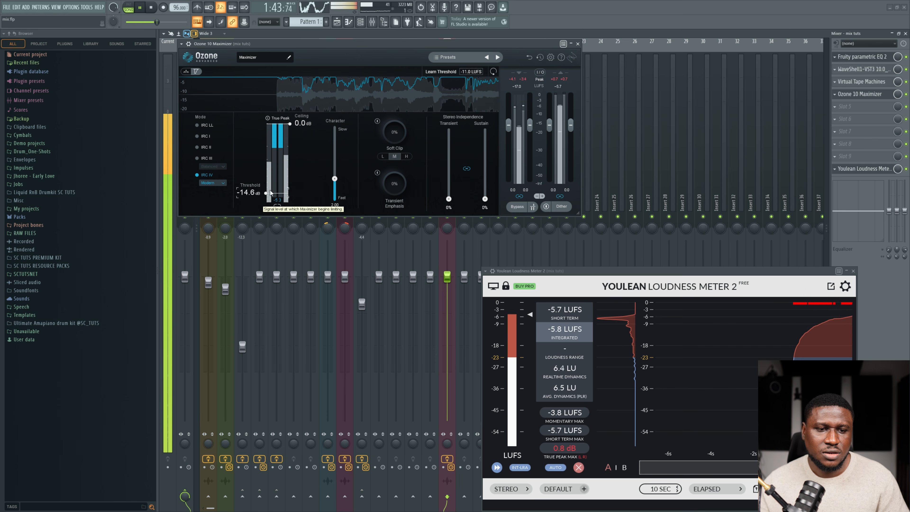
key("space")
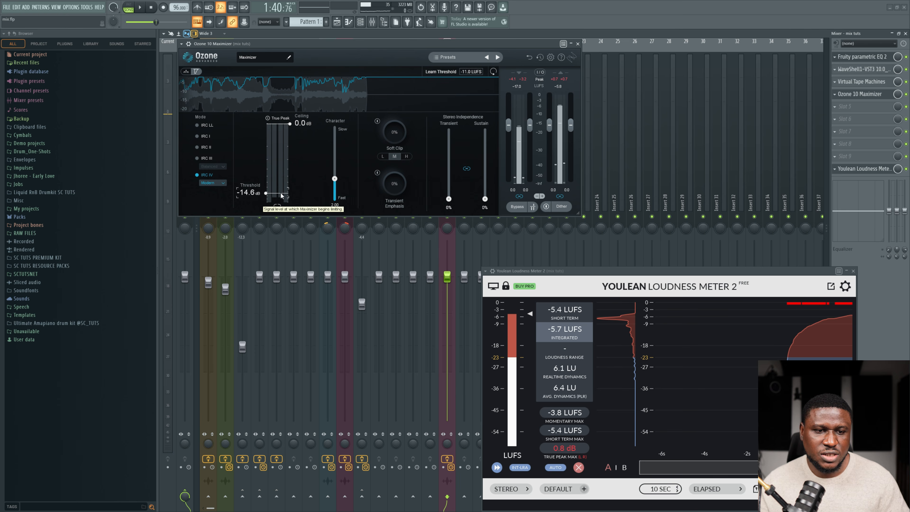
left_click_drag(276, 202, 276, 175)
key("space")
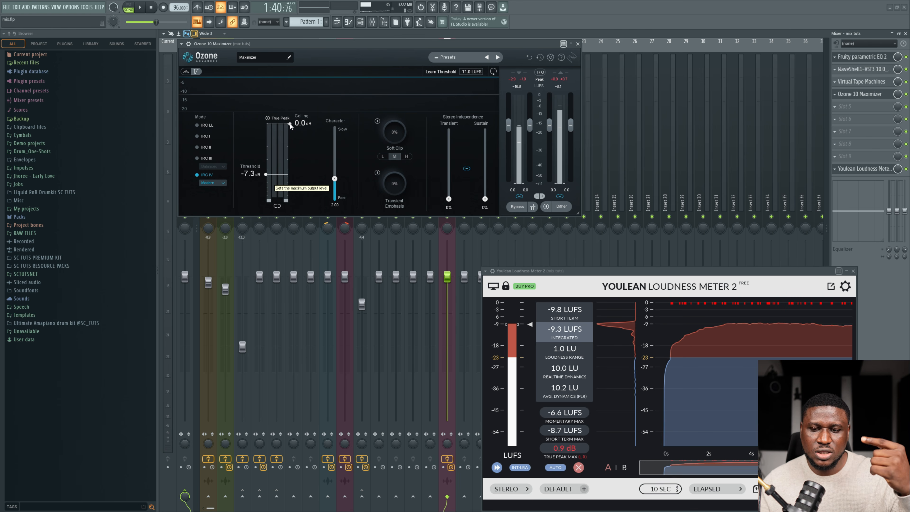
Step: Lower the Maximizer ceiling to -1.2 dB and replay the track to check the true peak on the loudness meter
left_click_drag(291, 124, 294, 139)
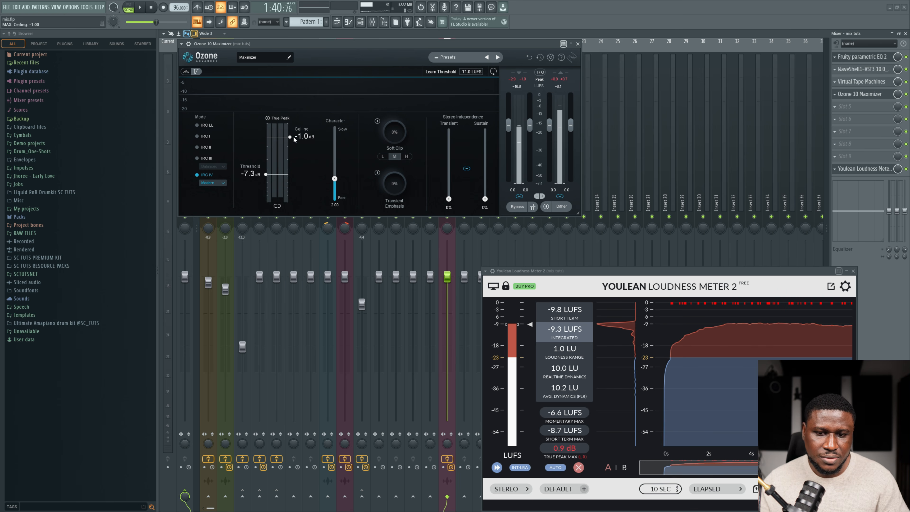
key("space")
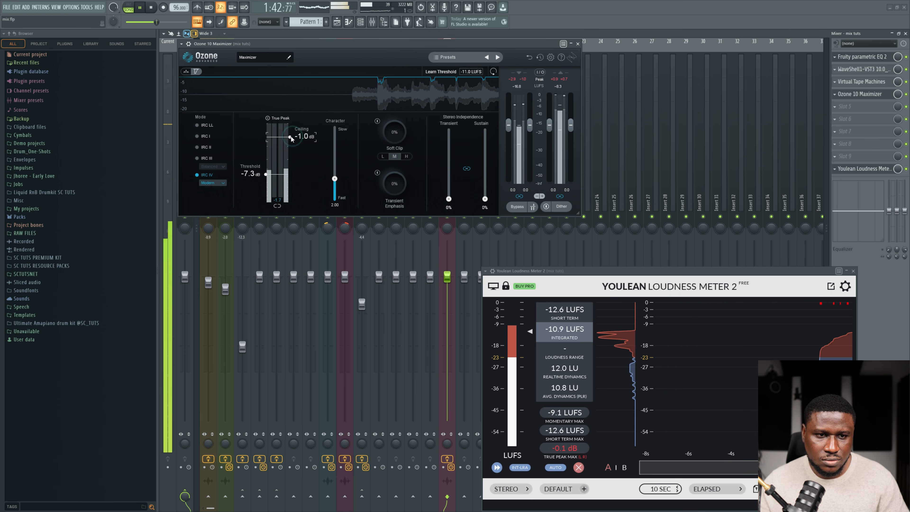
left_click_drag(290, 137, 290, 141)
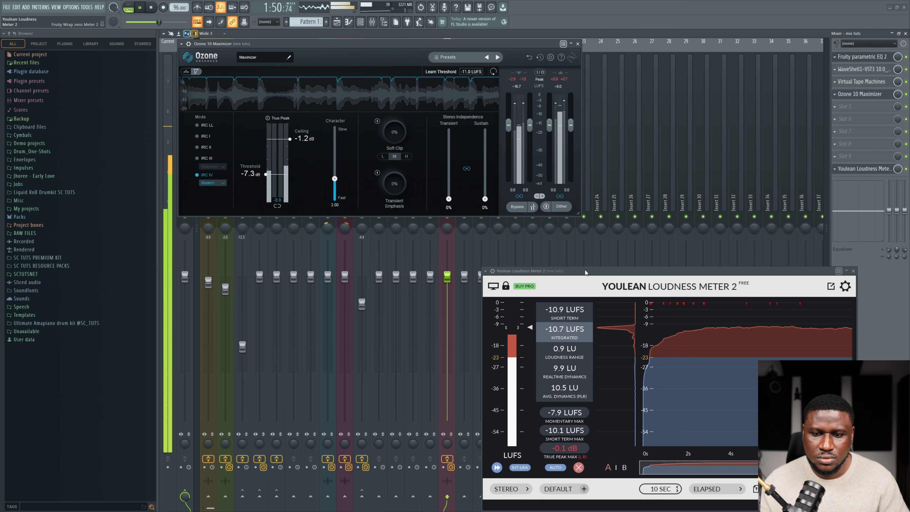
left_click_drag(585, 272, 588, 171)
key("space")
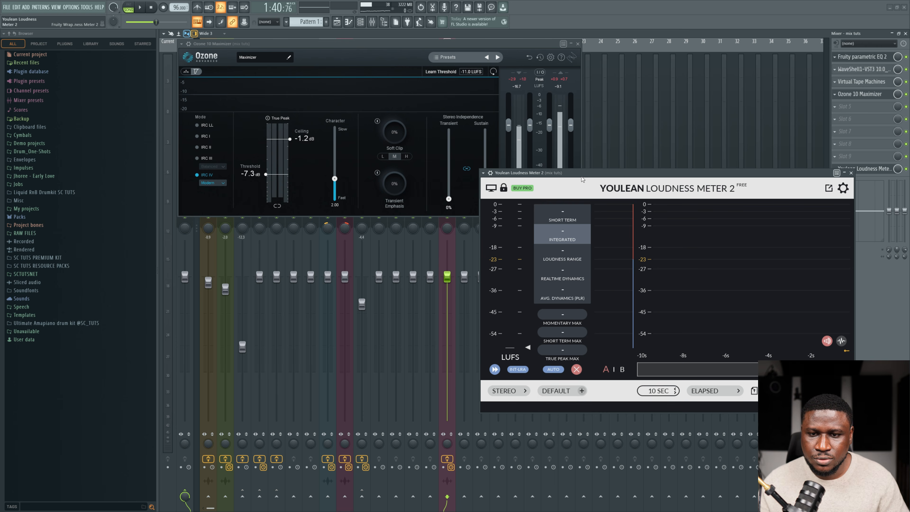
key("space")
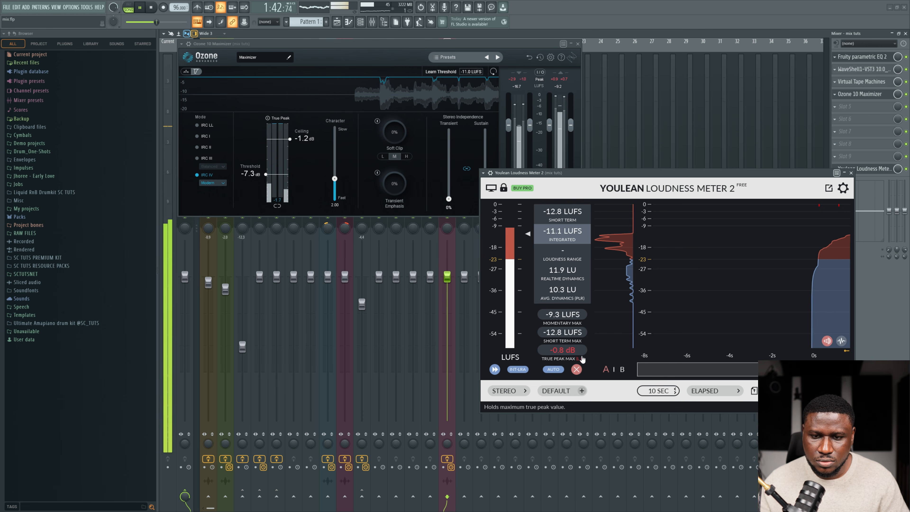
key("space")
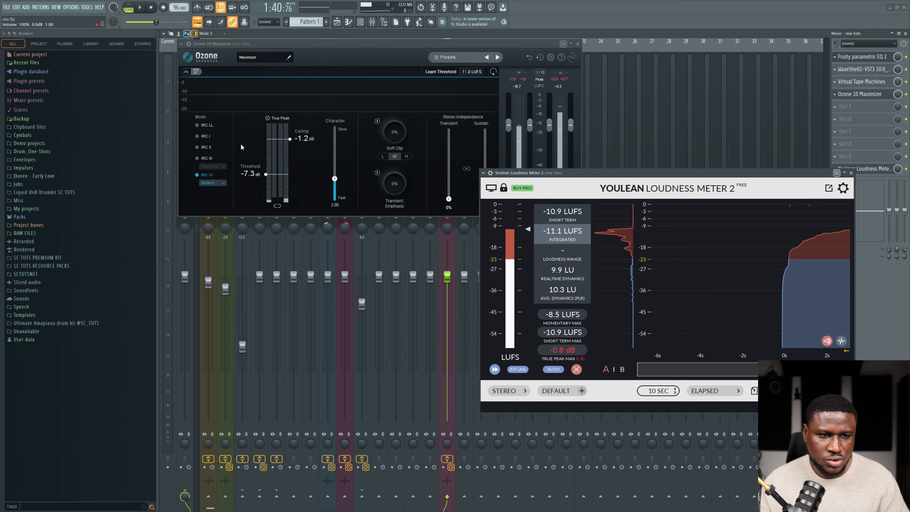
Step: Lower the Maximizer threshold to -8.1 dB during playback, clearing the loudness meter to measure the track afresh
left_click_drag(289, 45, 297, 45)
key("space")
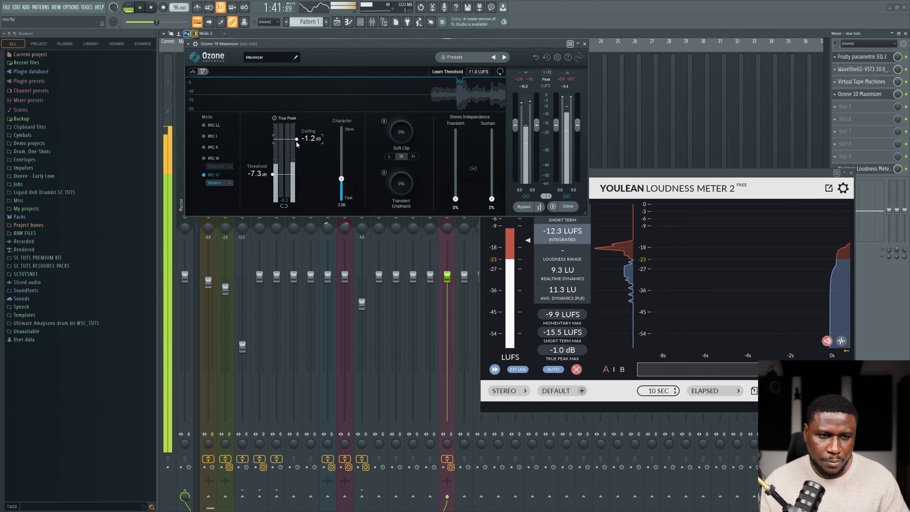
left_click_drag(290, 175, 290, 178)
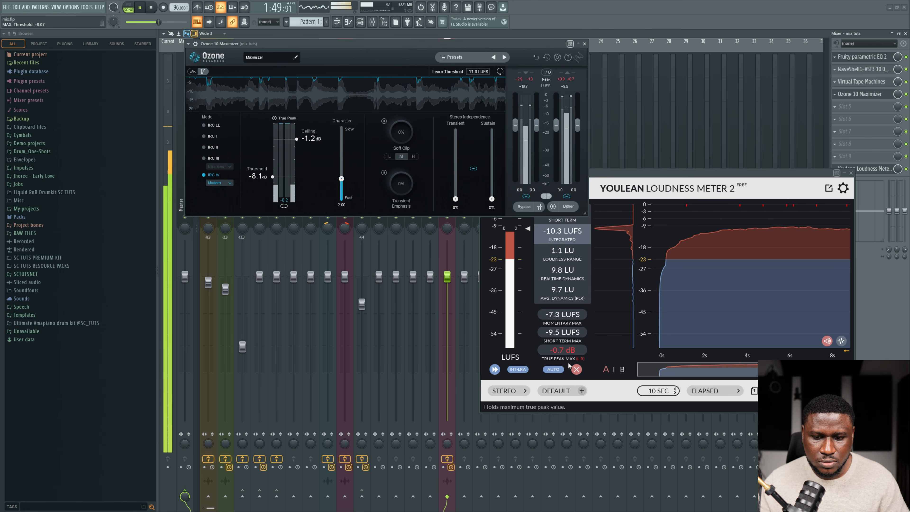
left_click(576, 372)
left_click(577, 371)
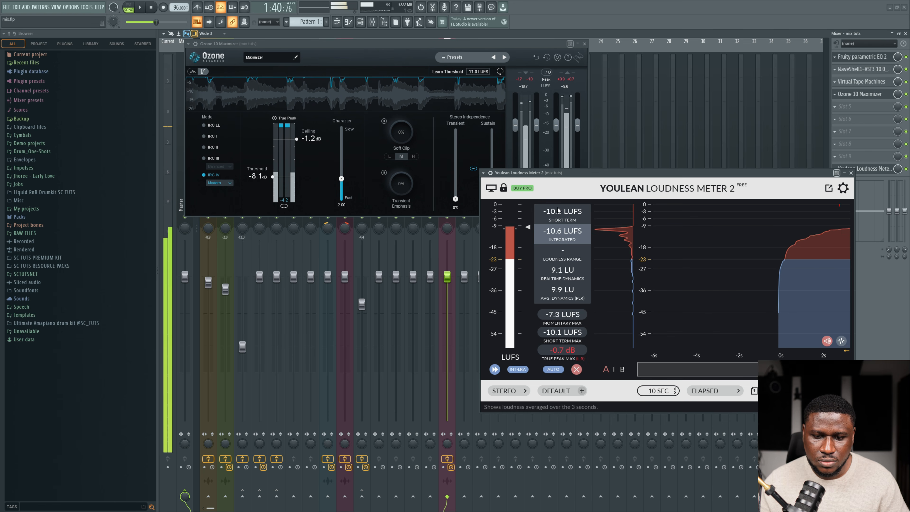
key("space")
key("space")
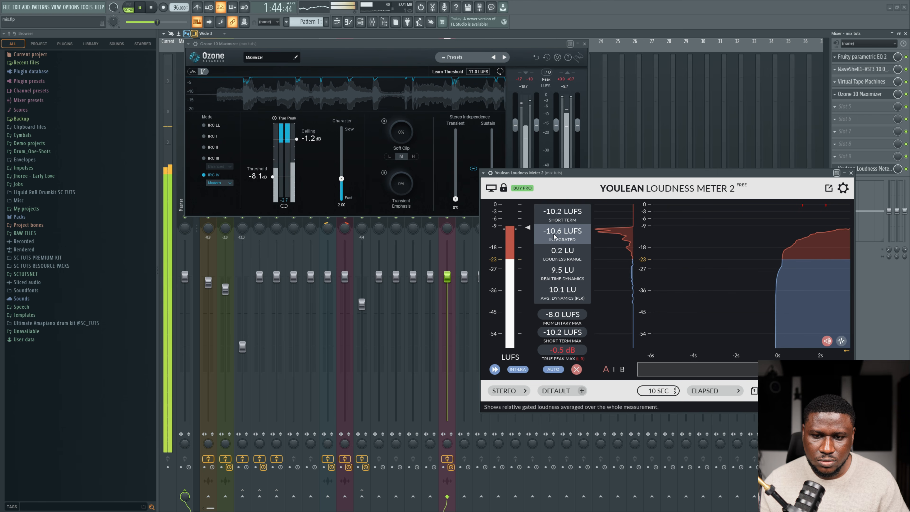
left_click(577, 370)
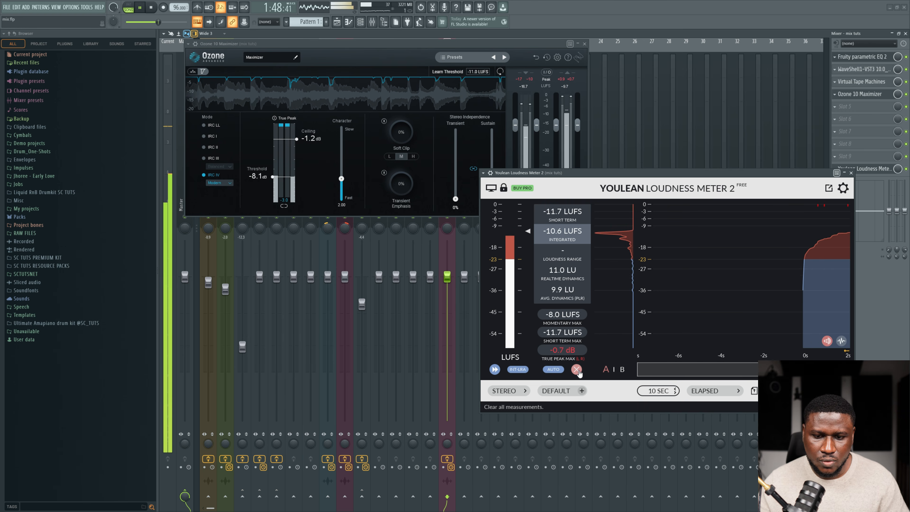
Step: Lower the Maximizer ceiling to -1.6 dB and clear the loudness meter to remeasure the true peak
left_click_drag(297, 139, 297, 144)
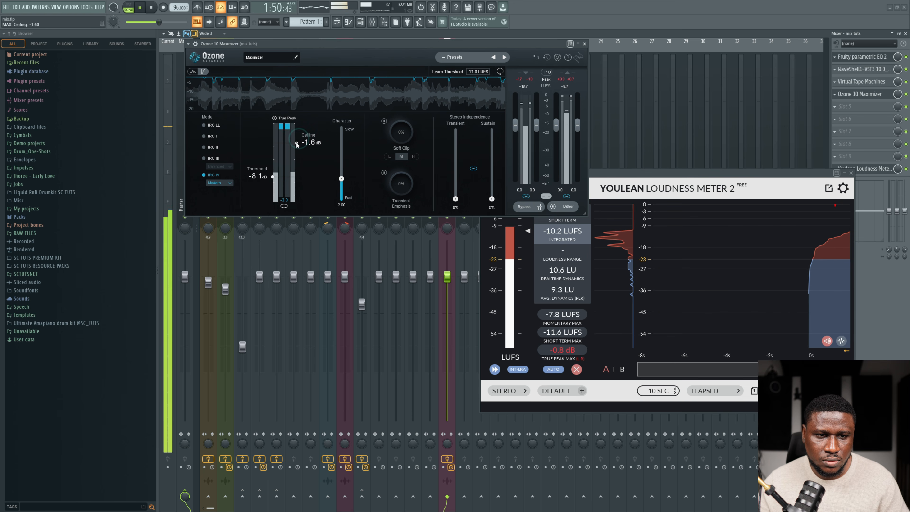
left_click(577, 372)
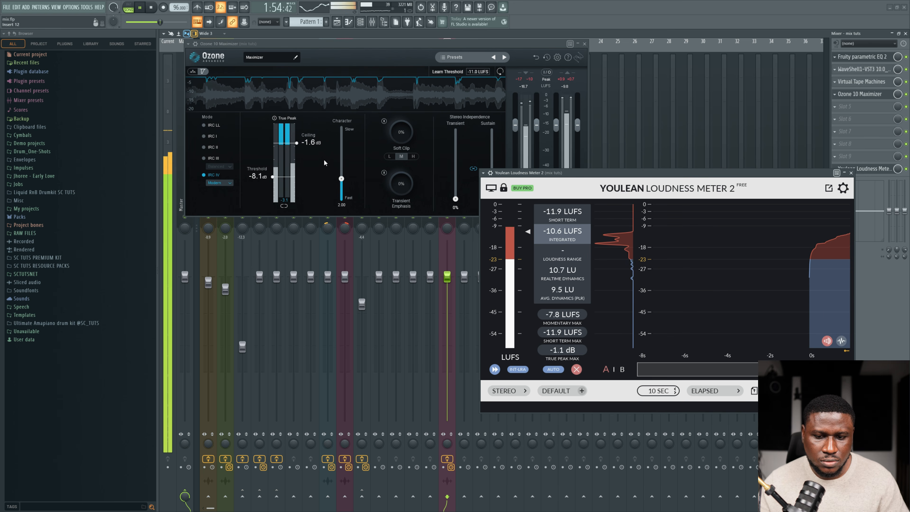
left_click(577, 369)
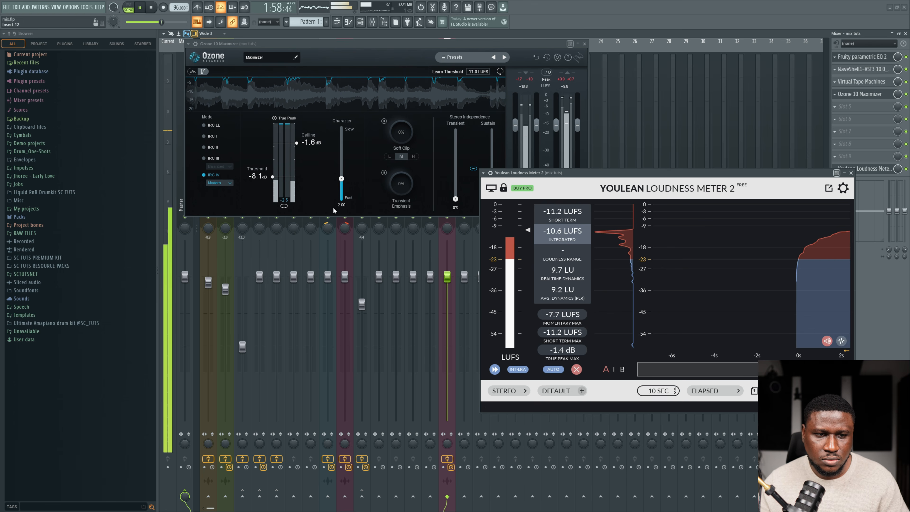
Step: Lower the Maximizer threshold to -8.5 dB, clear the loudness meter and replay the track to remeasure it
left_click(293, 177)
left_click_drag(292, 177, 351, 201)
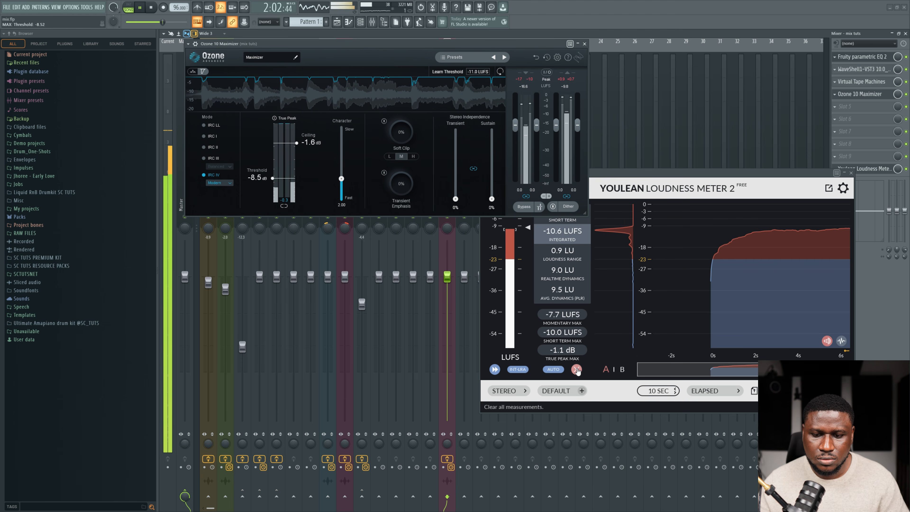
left_click(577, 369)
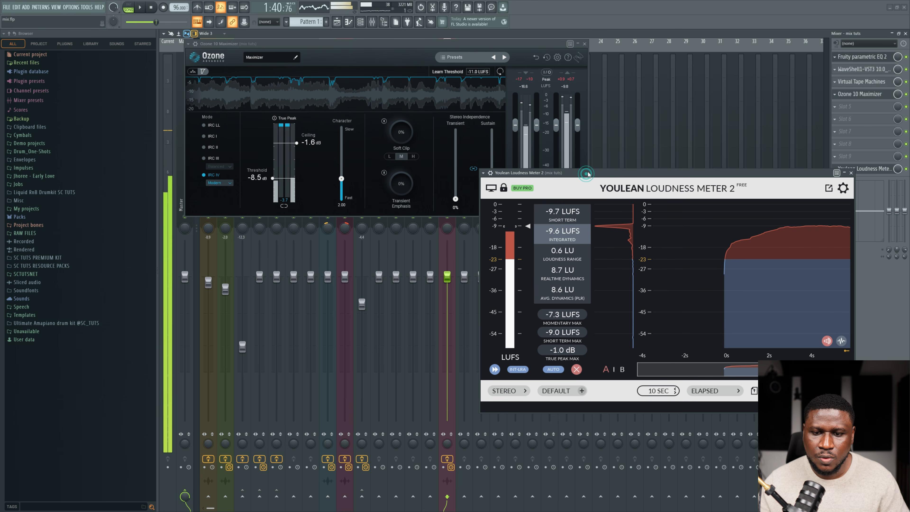
key("space")
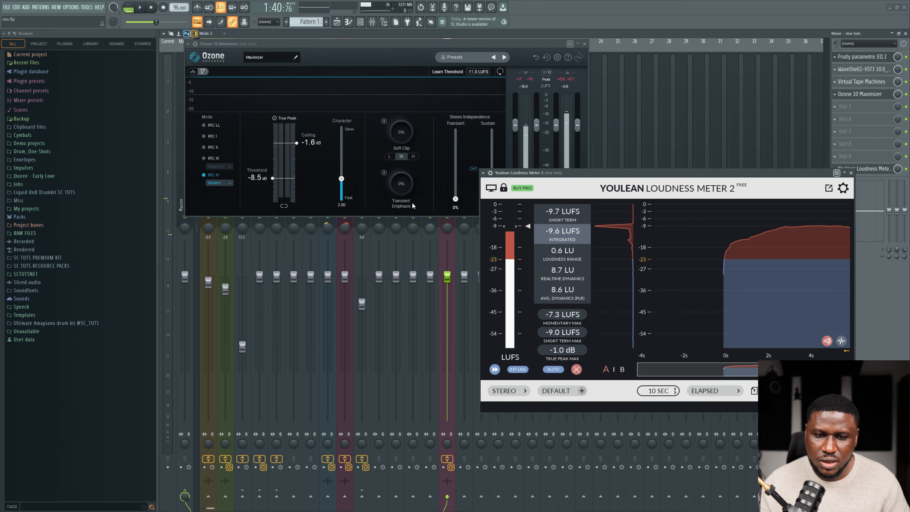
left_click(384, 43)
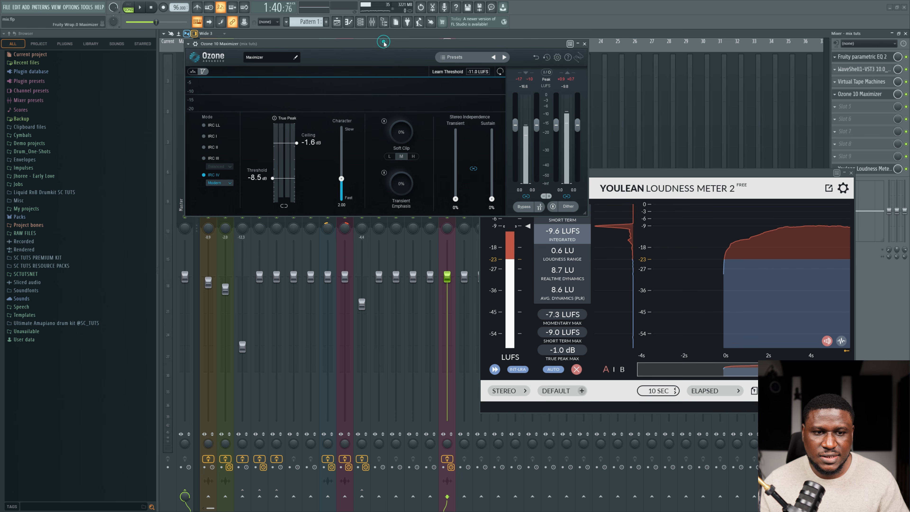
key("space")
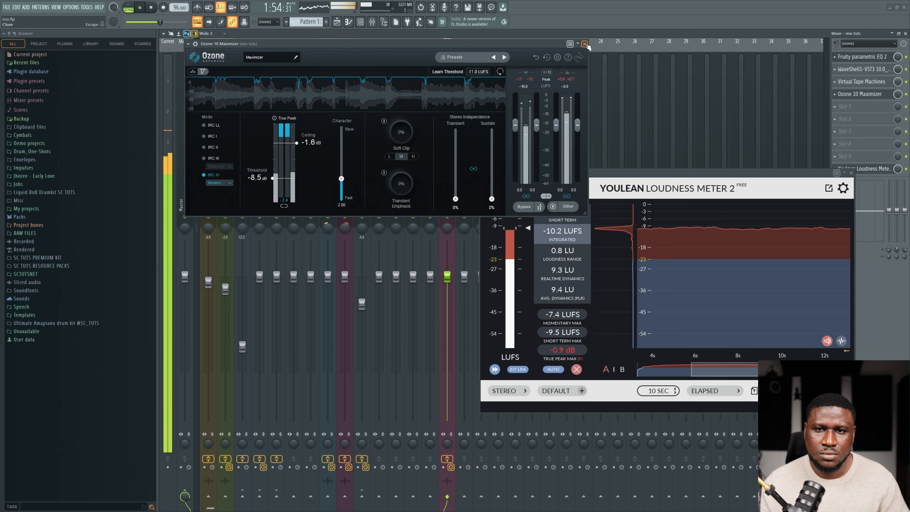
Step: Close the Maximizer and loudness meter windows, then compare the mix tuts insert during playback with its effects bypassed and re-enabled
left_click(584, 44)
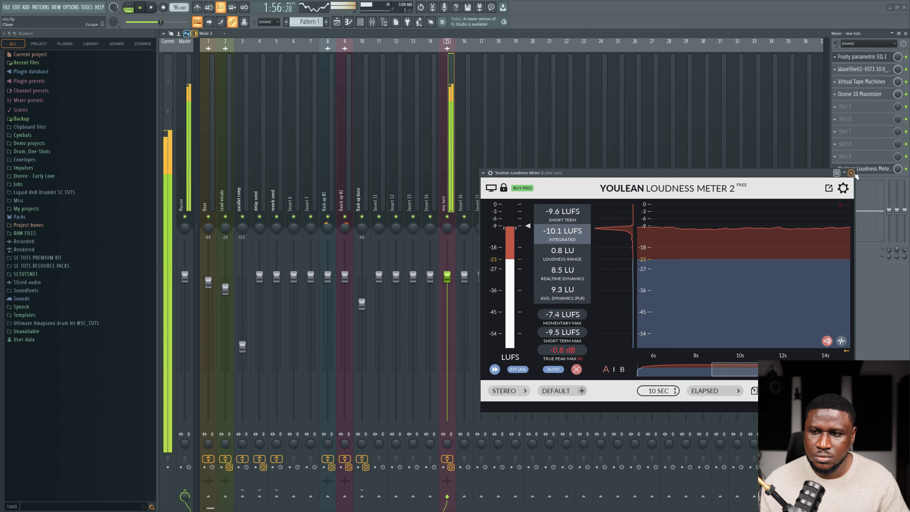
left_click(851, 173)
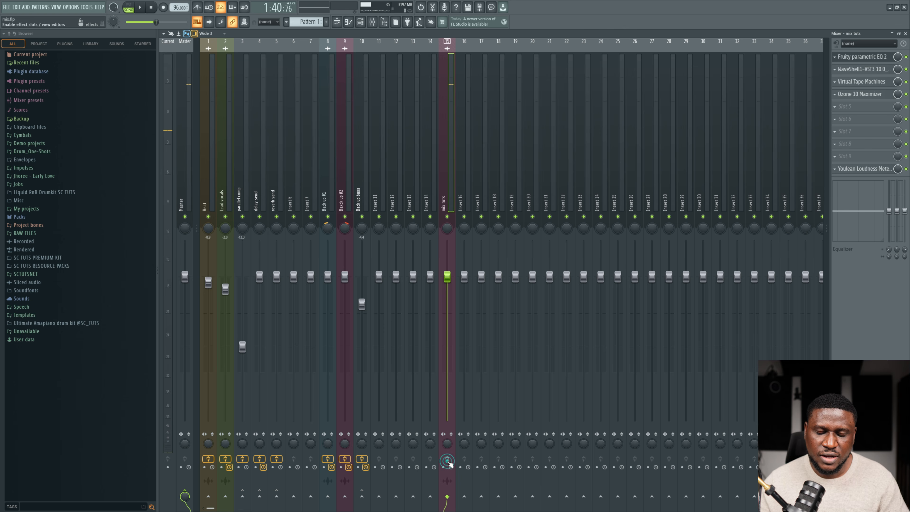
left_click(448, 462)
key("space")
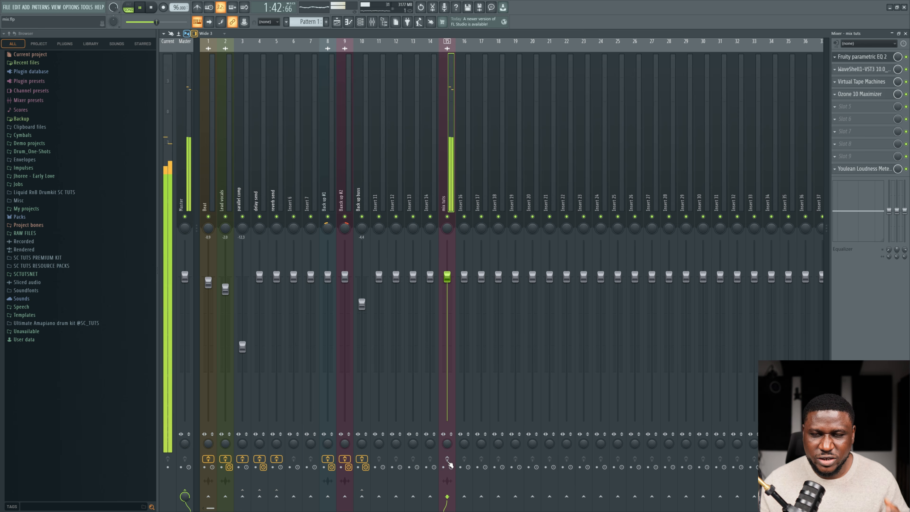
left_click(448, 462)
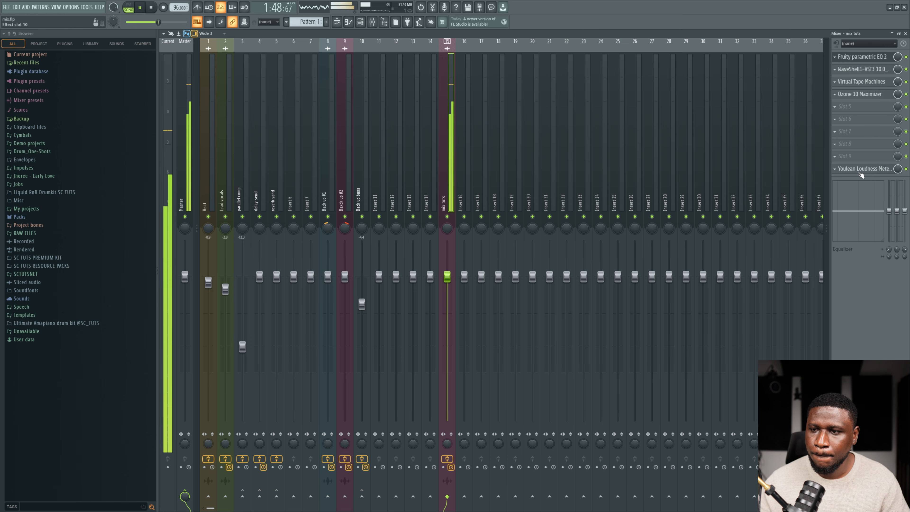
Step: Reopen the Ozone Maximizer and loudness meter, clear the measurements and meter the mastered track again before stopping playback
left_click(857, 94)
left_click(865, 169)
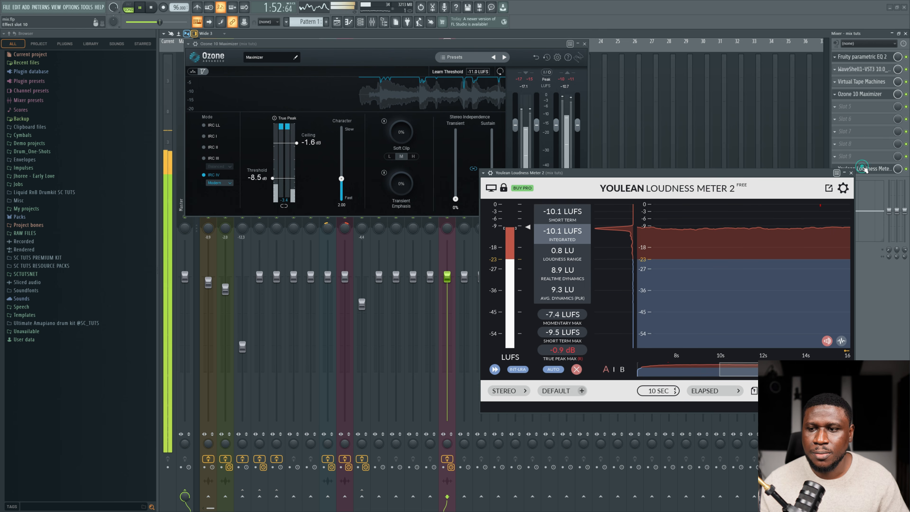
left_click(576, 369)
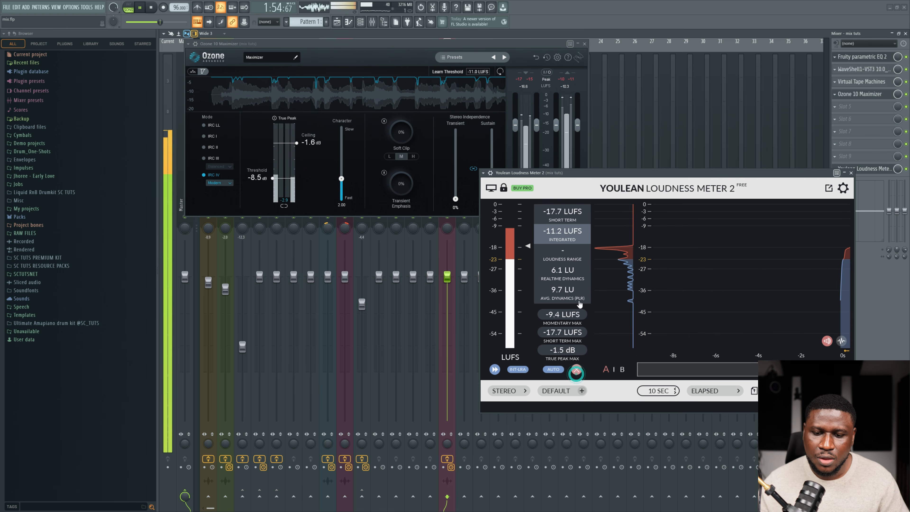
key("space")
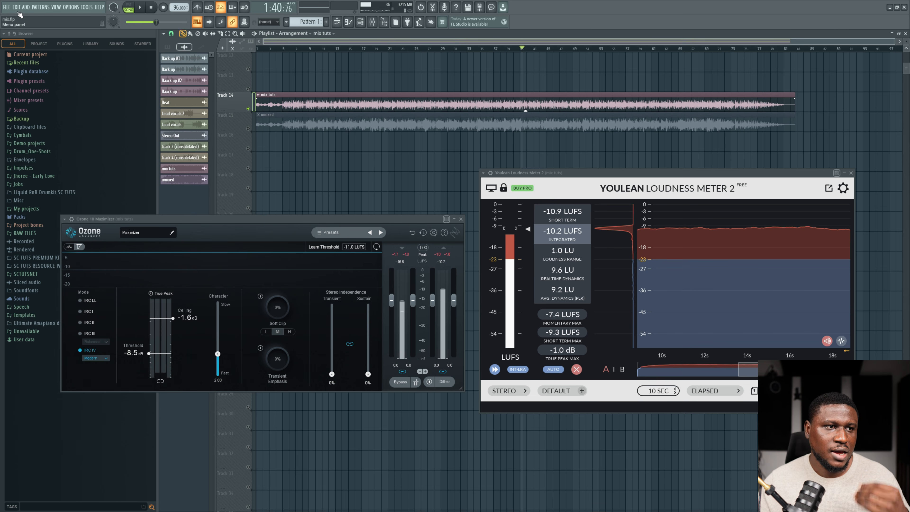
Step: Start a wave file export of the song named "mastered" in the RAW FILES folder
left_click(7, 7)
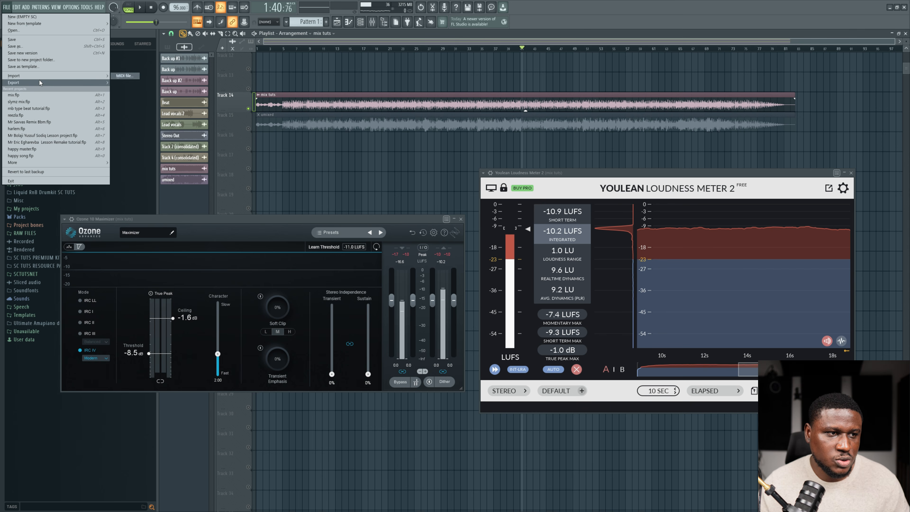
mouse_move(39, 83)
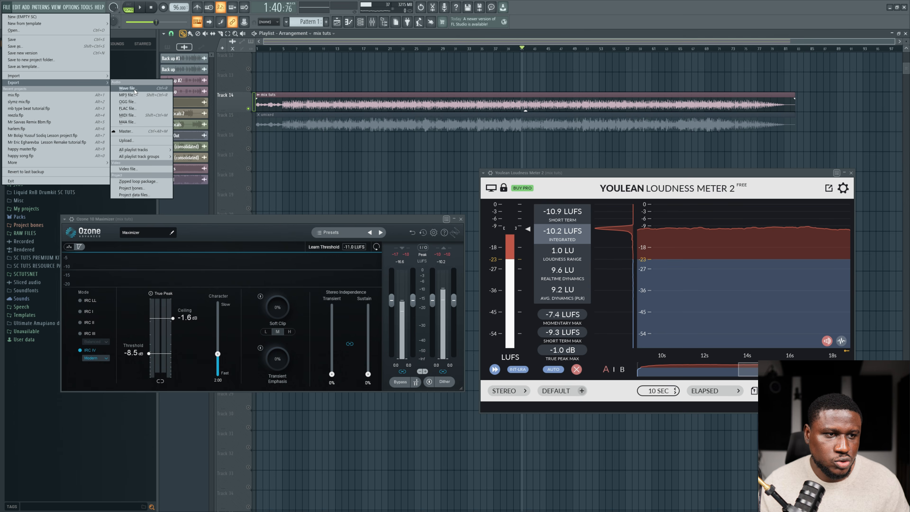
left_click(135, 92)
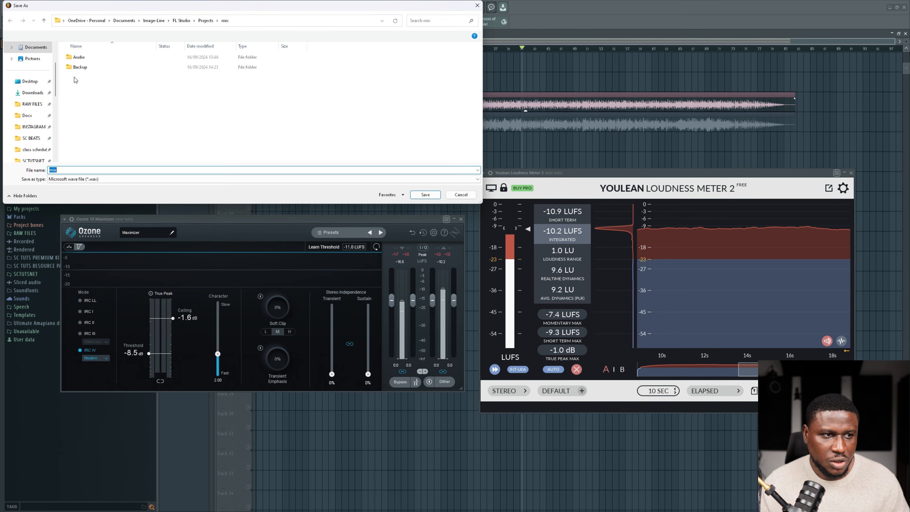
left_click(34, 104)
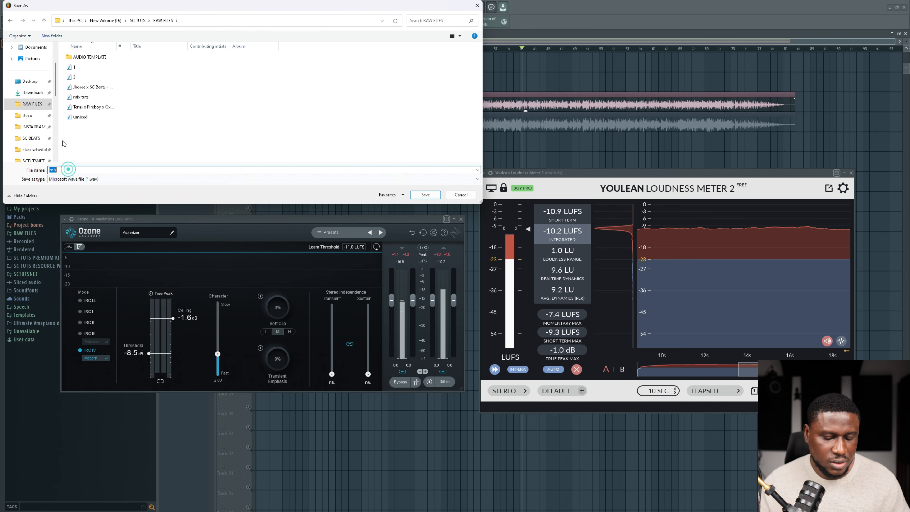
type("mastered")
key("Return")
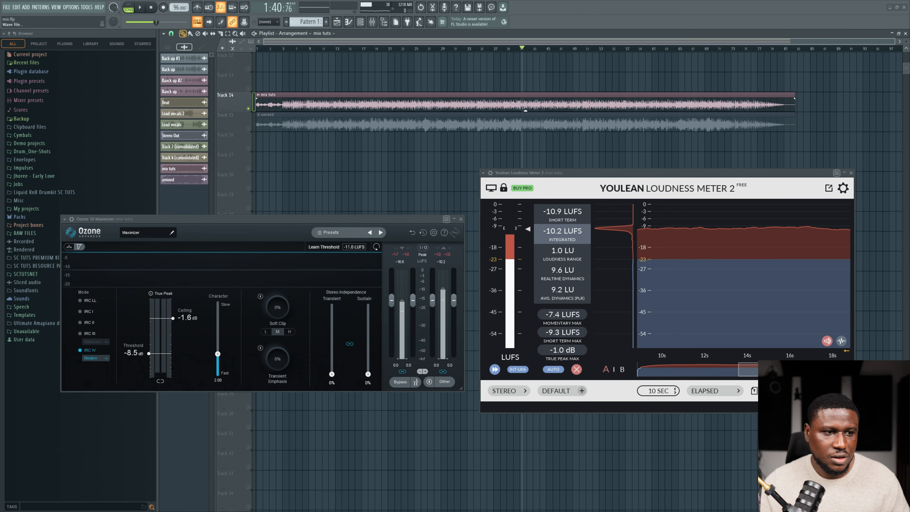
Step: Set the WAV bit depth to 24Bit int, render mastered.wav and close the output folder window
left_click(426, 206)
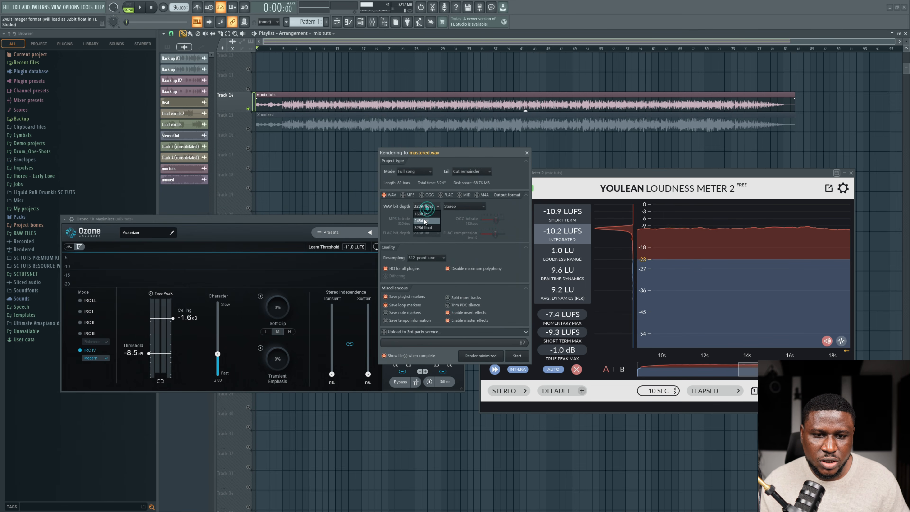
left_click(424, 221)
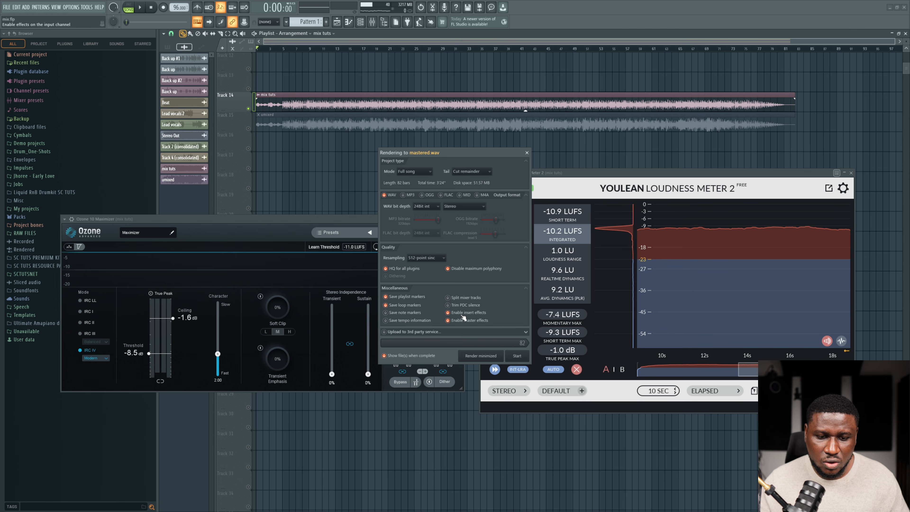
left_click(512, 356)
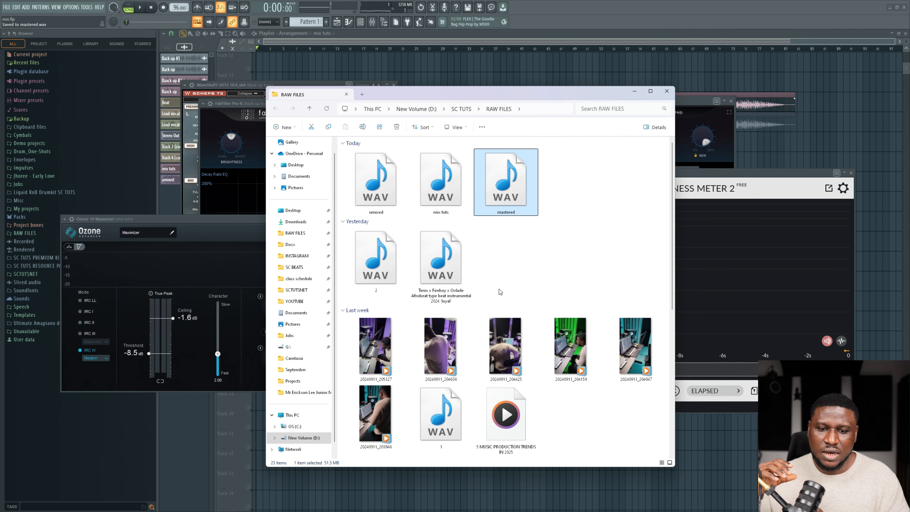
left_click(667, 91)
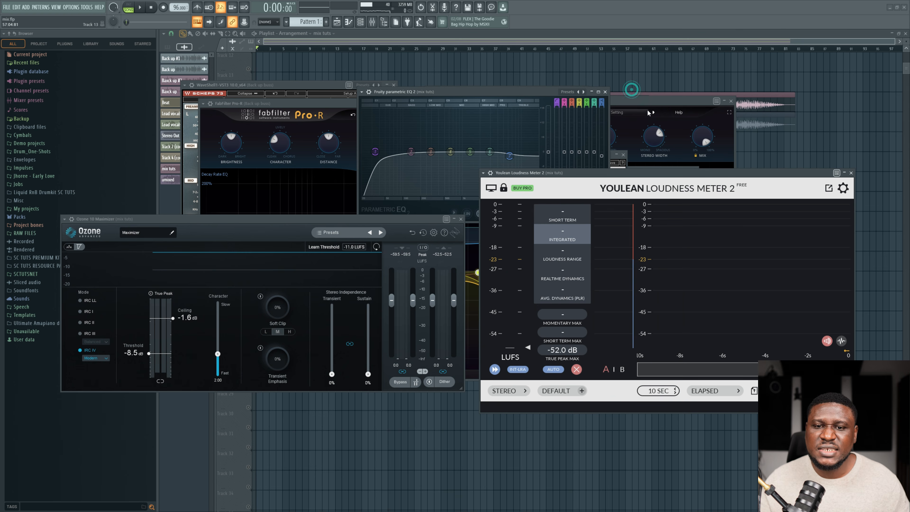